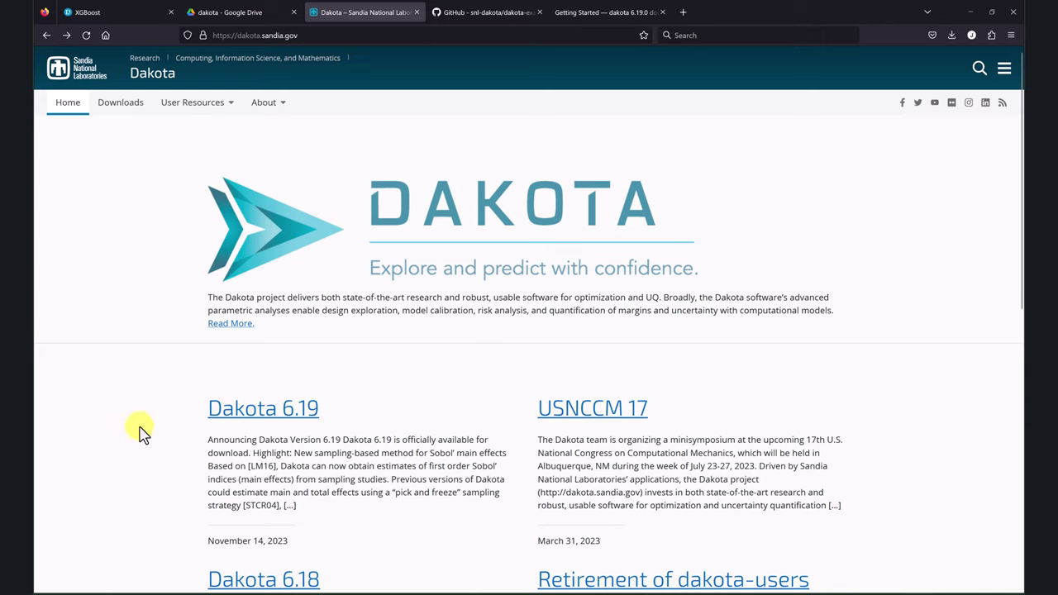
# Look over the folders and README of the snl-dakota/dakota-examples repository on GitHub.
pyautogui.click(489, 12)
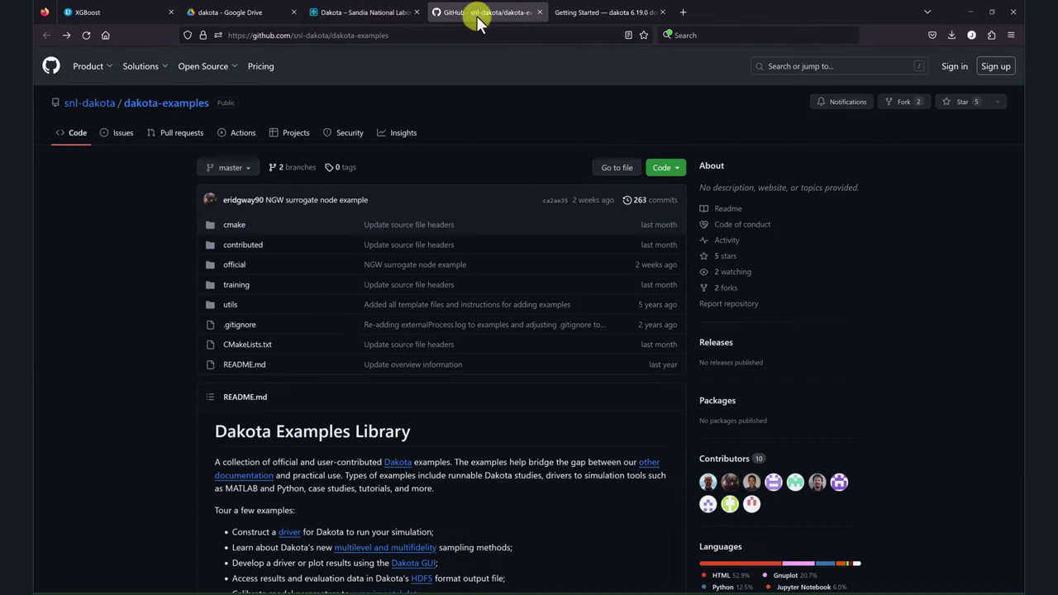
pyautogui.click(357, 10)
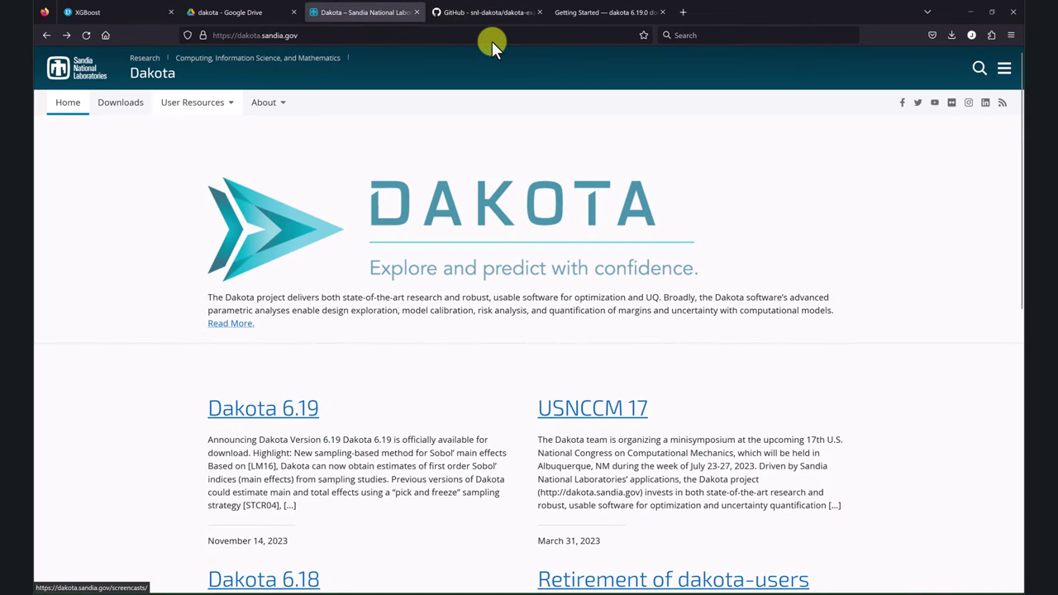
pyautogui.click(480, 10)
pyautogui.scroll(-3, 331, 298)
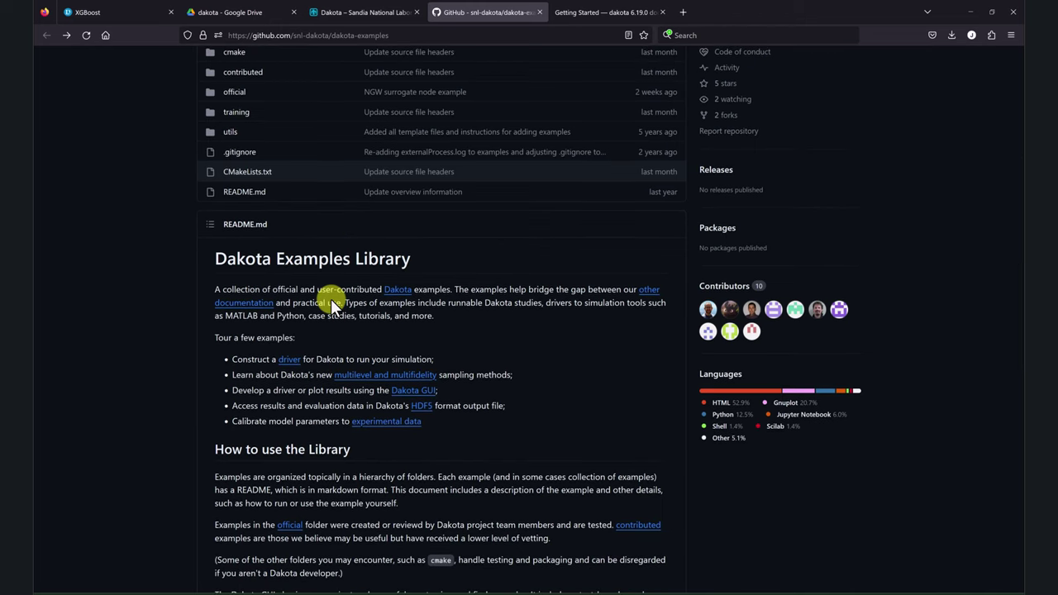
pyautogui.scroll(2, 289, 297)
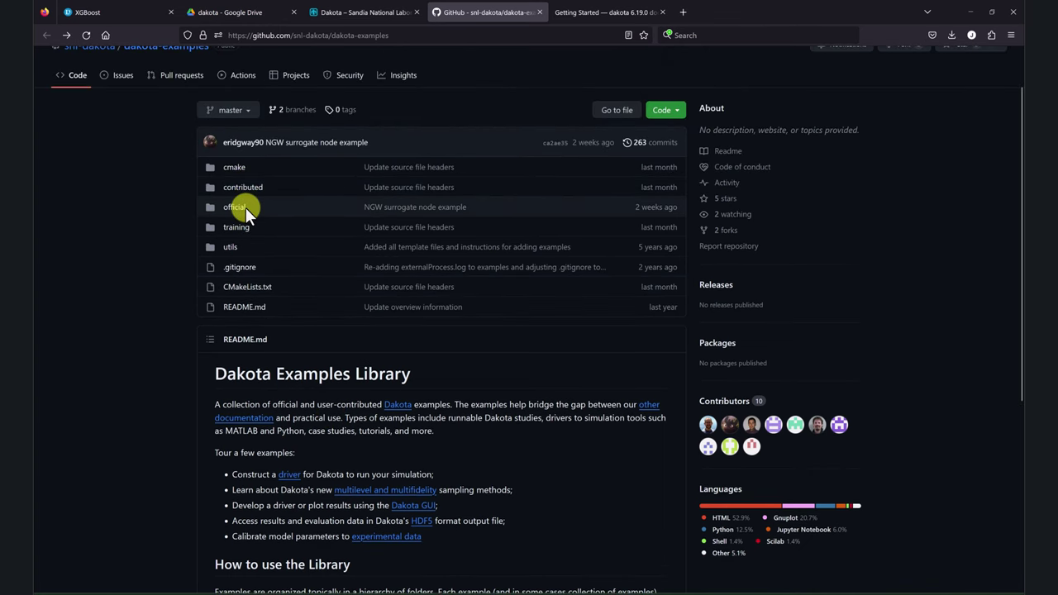
# View the Using Dakota GUI page of the Dakota 6.19 documentation, and revisit the Dakota home page, XGBoost site and GitHub repository.
pyautogui.click(570, 12)
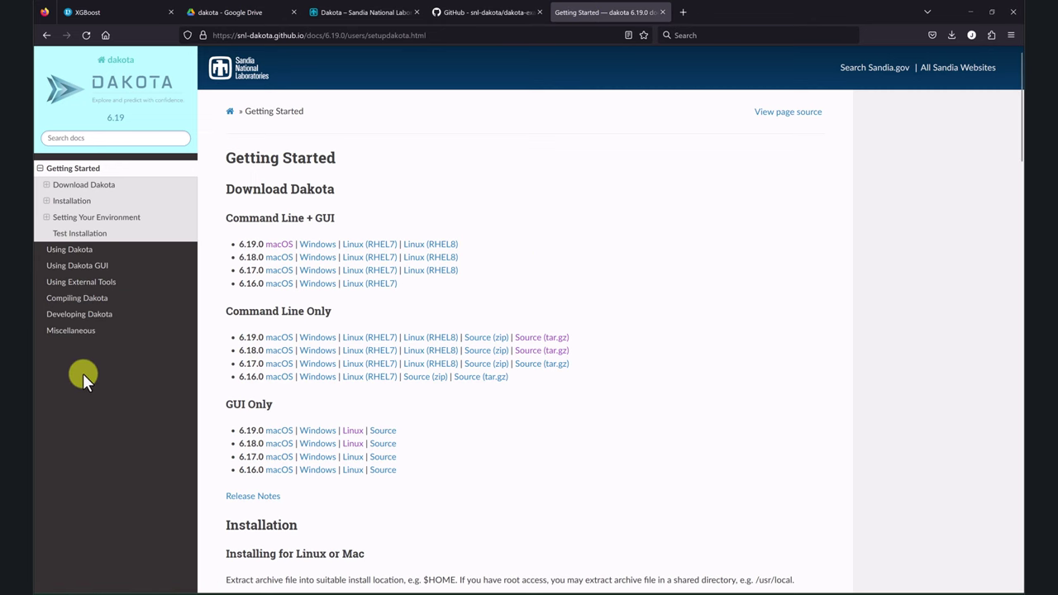
pyautogui.click(96, 271)
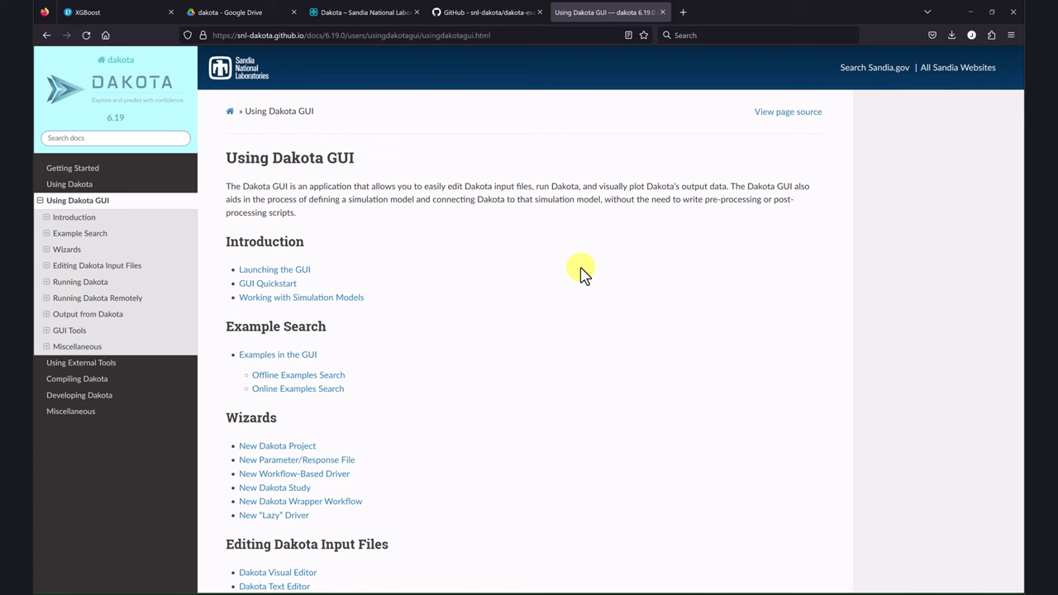
pyautogui.click(316, 10)
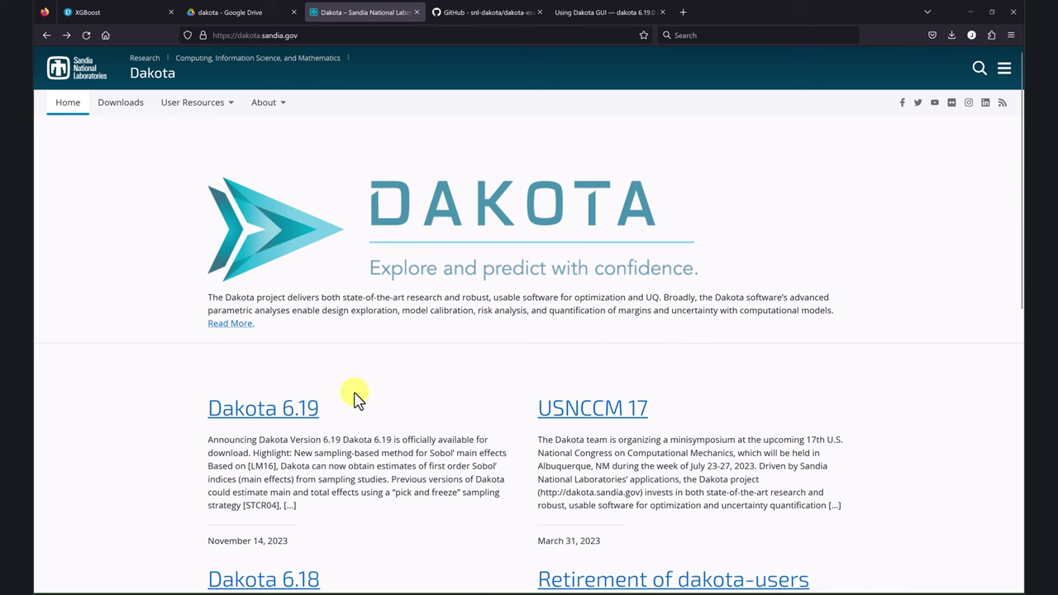
pyautogui.click(109, 10)
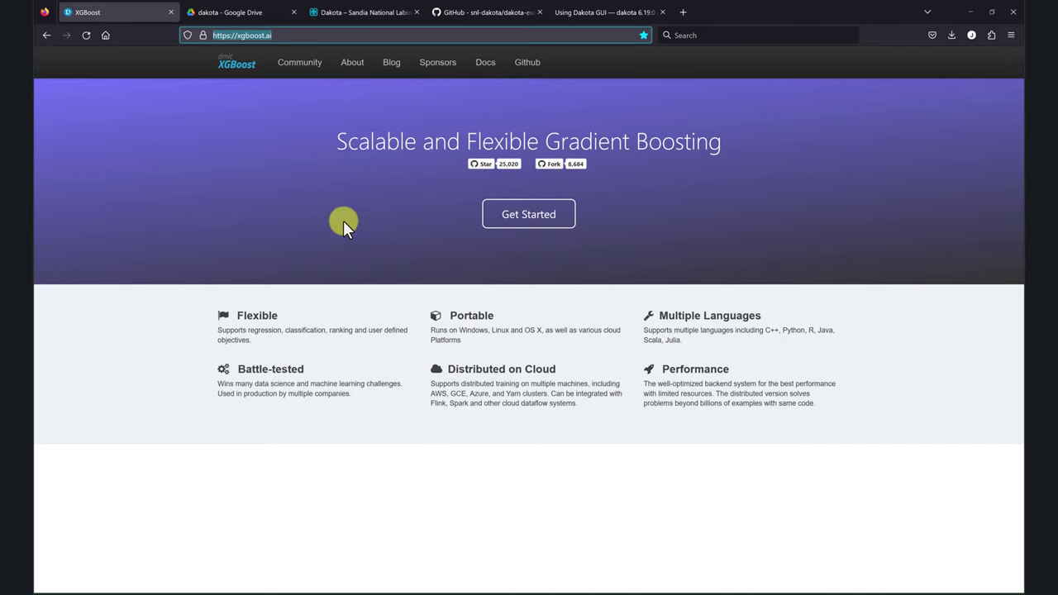
pyautogui.click(494, 11)
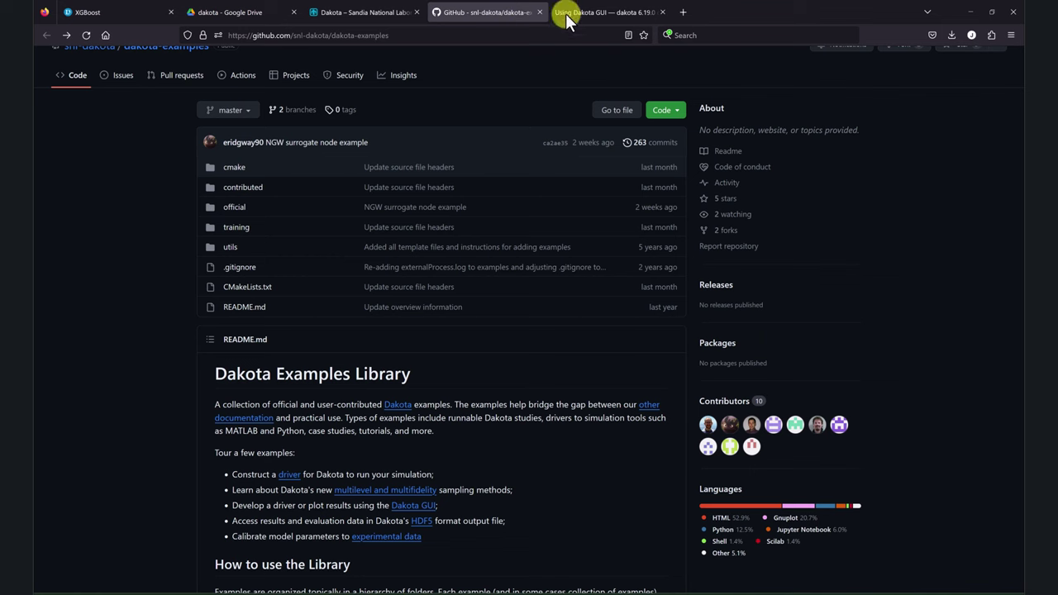
# Switch to the terminal in the cavity_vector_parametric folder and check the installed Dakota version with dakota -v.
pyautogui.click(969, 13)
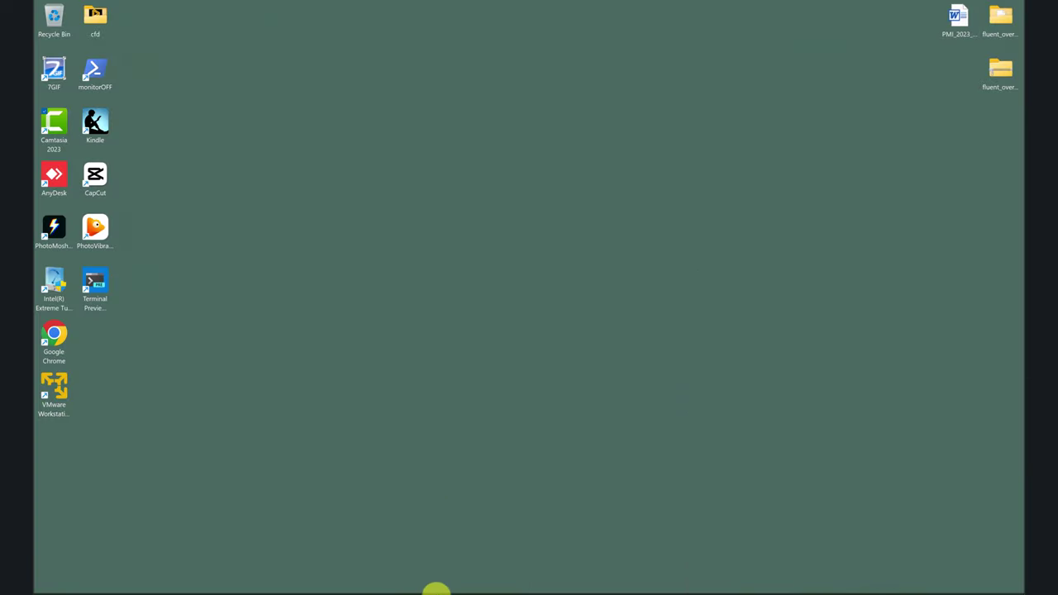
pyautogui.click(437, 589)
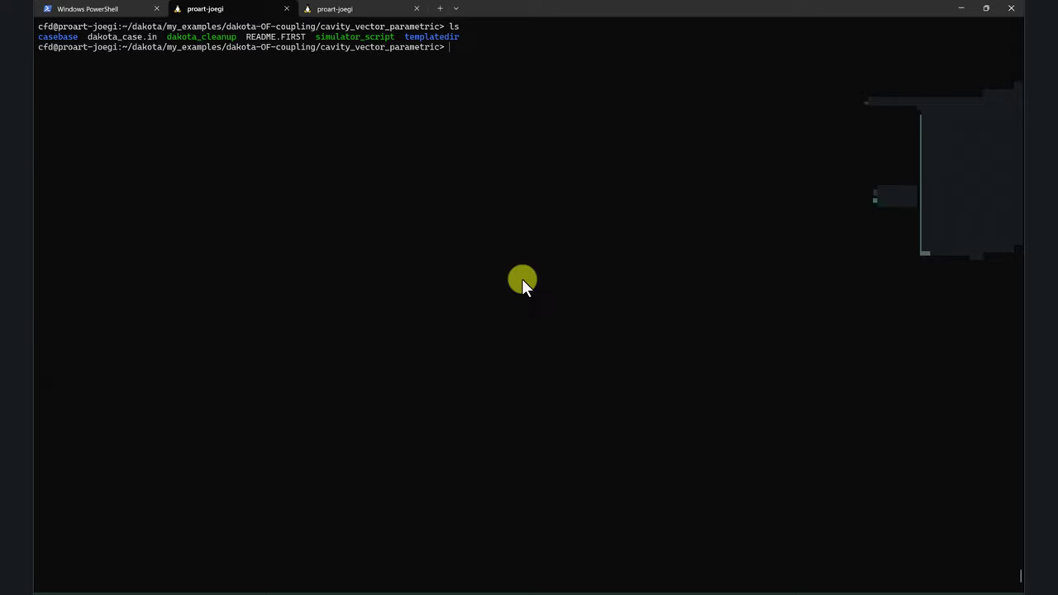
pyautogui.write('clear')
pyautogui.press('Return')
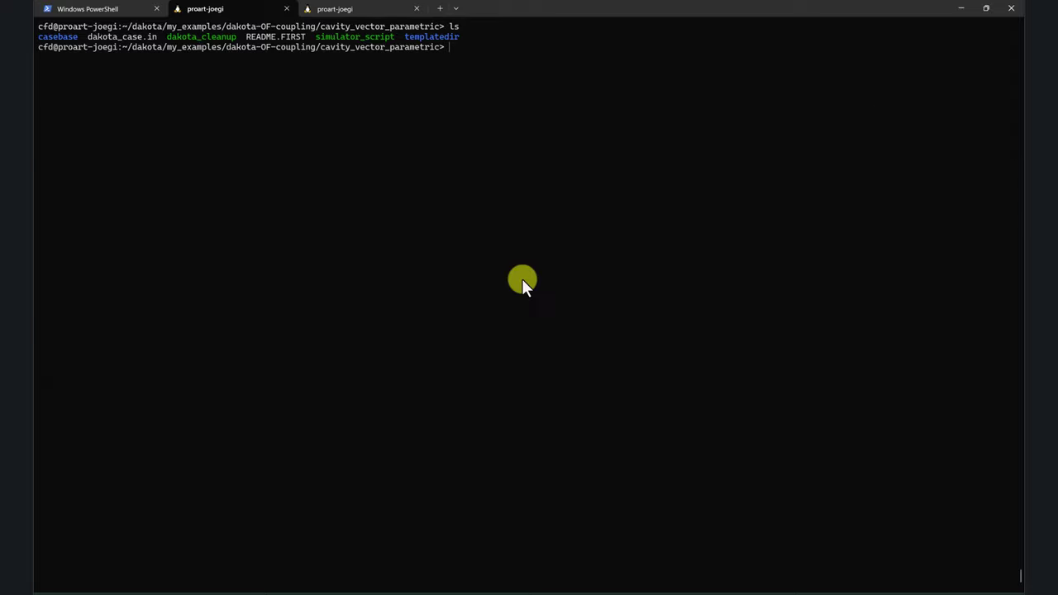
pyautogui.write('dakota -v')
pyautogui.press('Return')
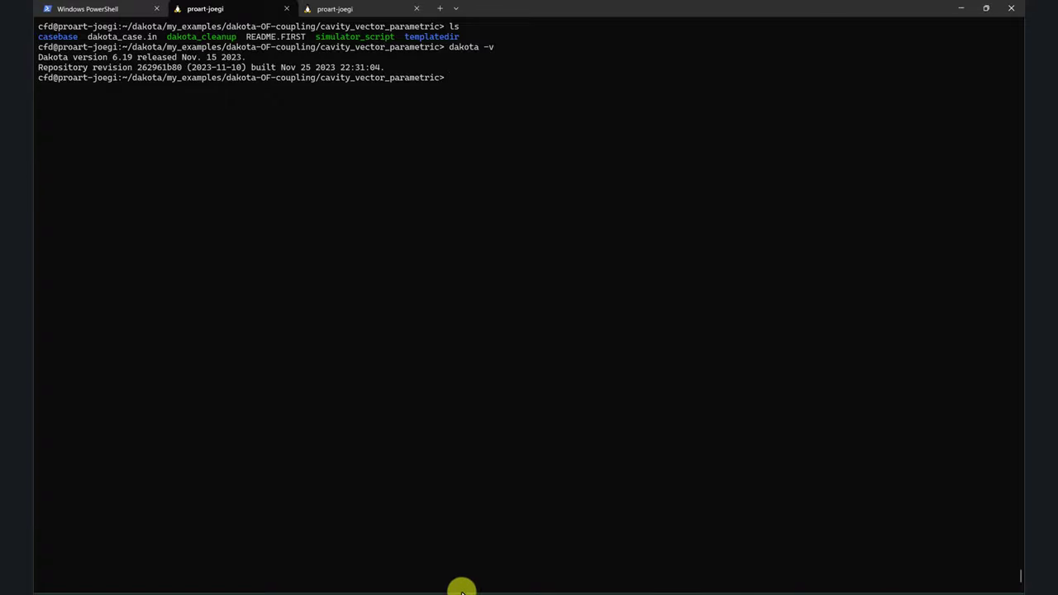
# Switch to the crashintro.pptx presentation in PowerPoint and go to the DAKOTA capabilities slide.
pyautogui.click(461, 592)
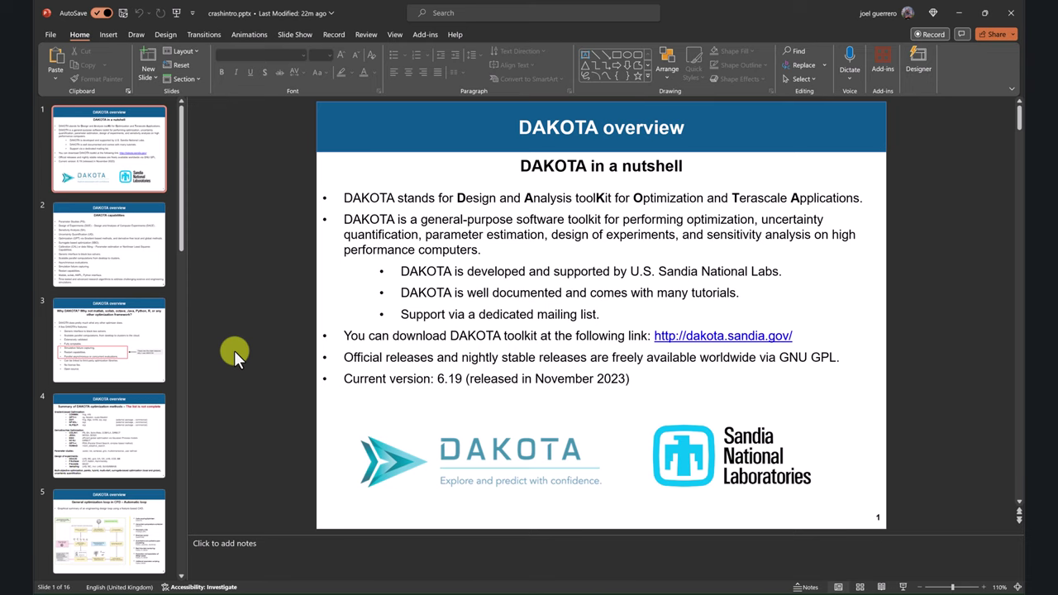
pyautogui.scroll(-1, 233, 350)
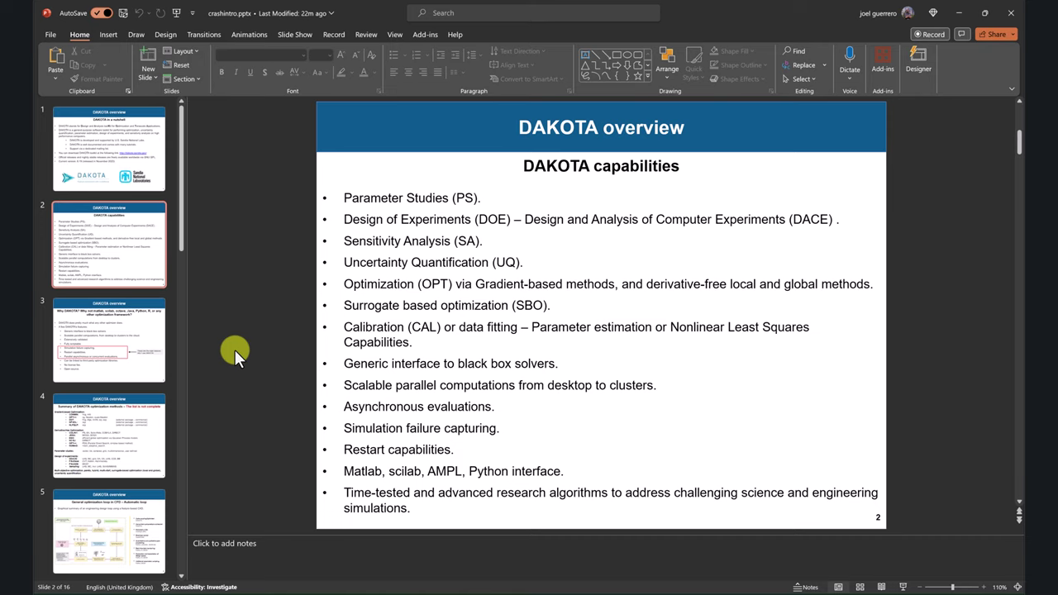
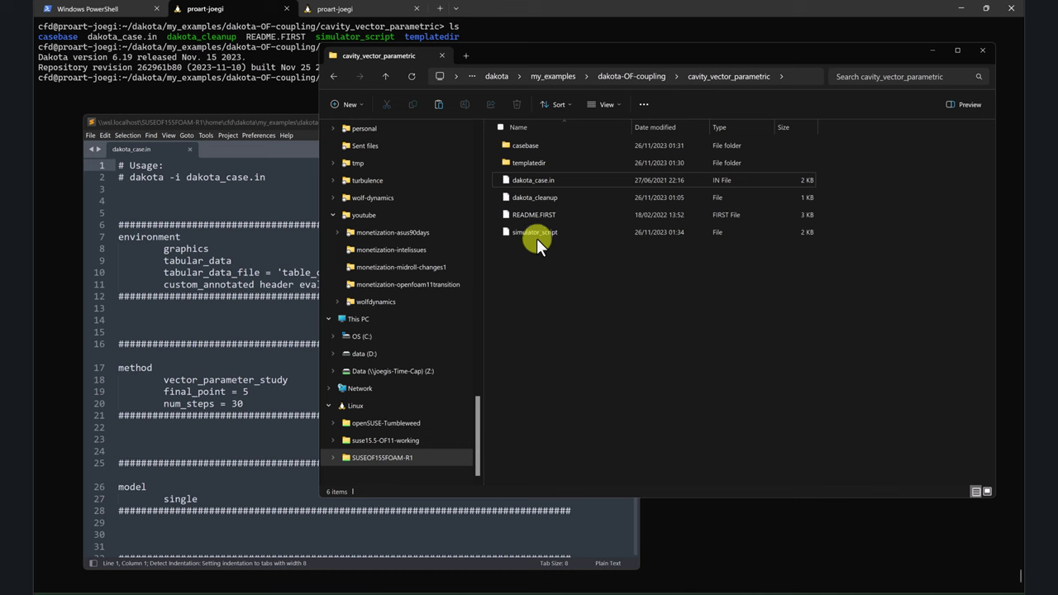
# Open simulator_script from the cavity_vector_parametric folder in Sublime Text alongside dakota_case.in.
pyautogui.moveTo(536, 238); pyautogui.dragTo(468, 526)
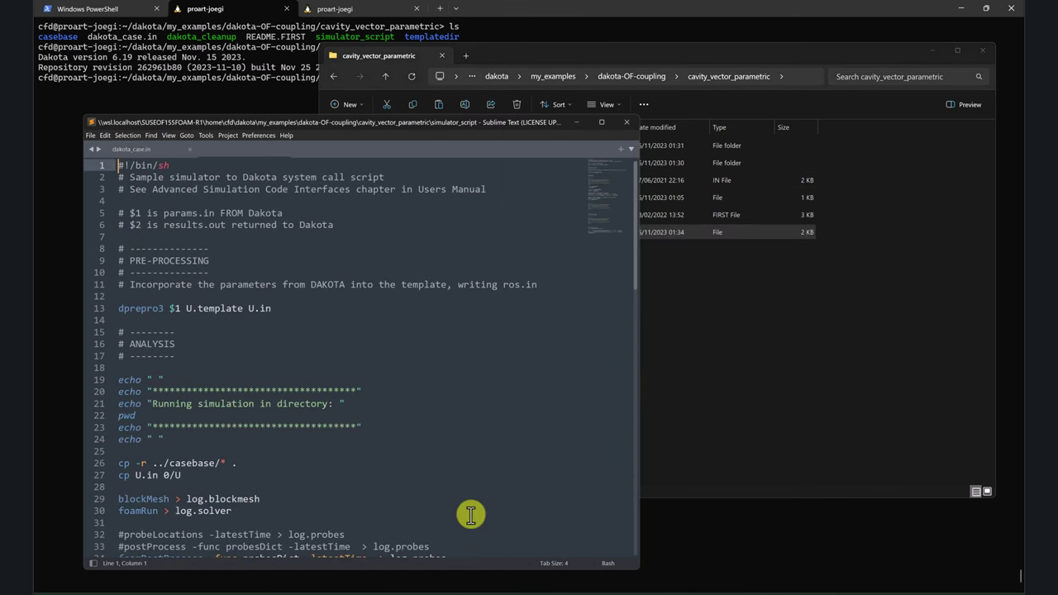
pyautogui.click(706, 315)
pyautogui.click(184, 283)
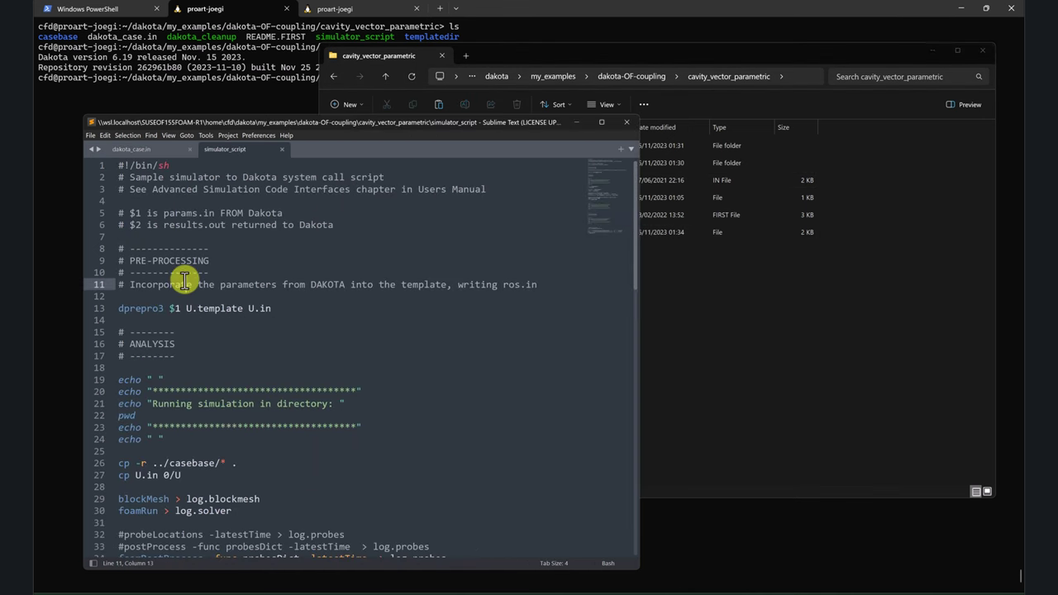
# Review the output table setting in dakota_case.in and copy the vector_parameter_study keyword from the method block.
pyautogui.click(154, 151)
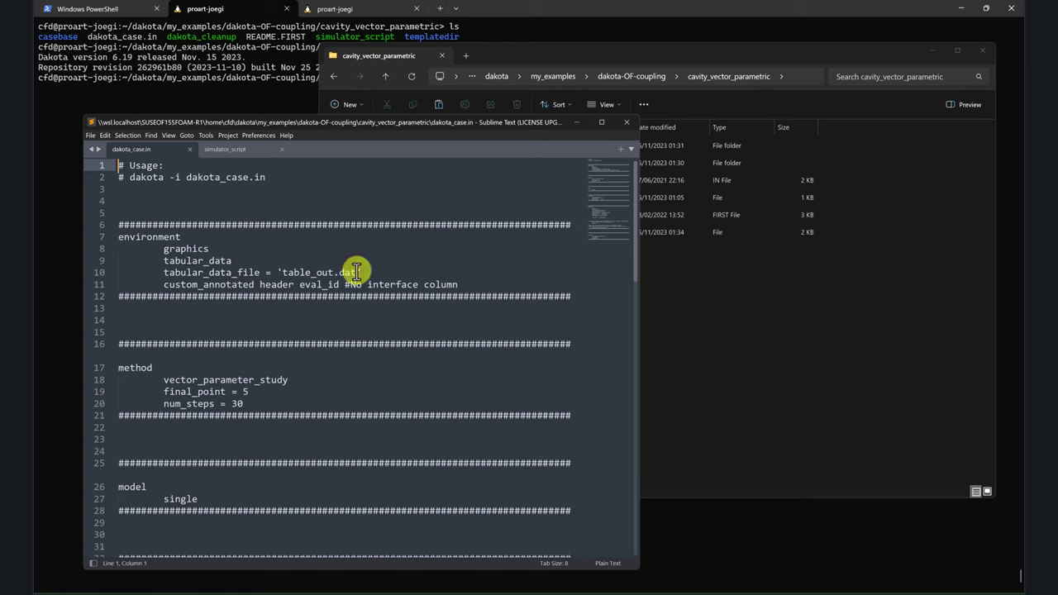
pyautogui.moveTo(356, 272); pyautogui.dragTo(338, 272)
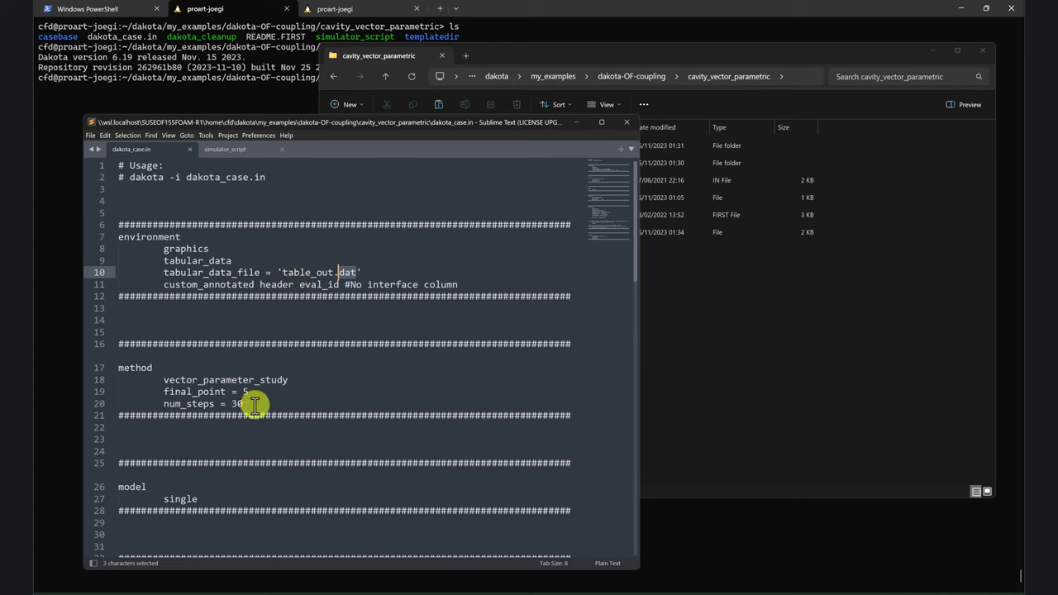
pyautogui.moveTo(289, 379); pyautogui.dragTo(157, 379)
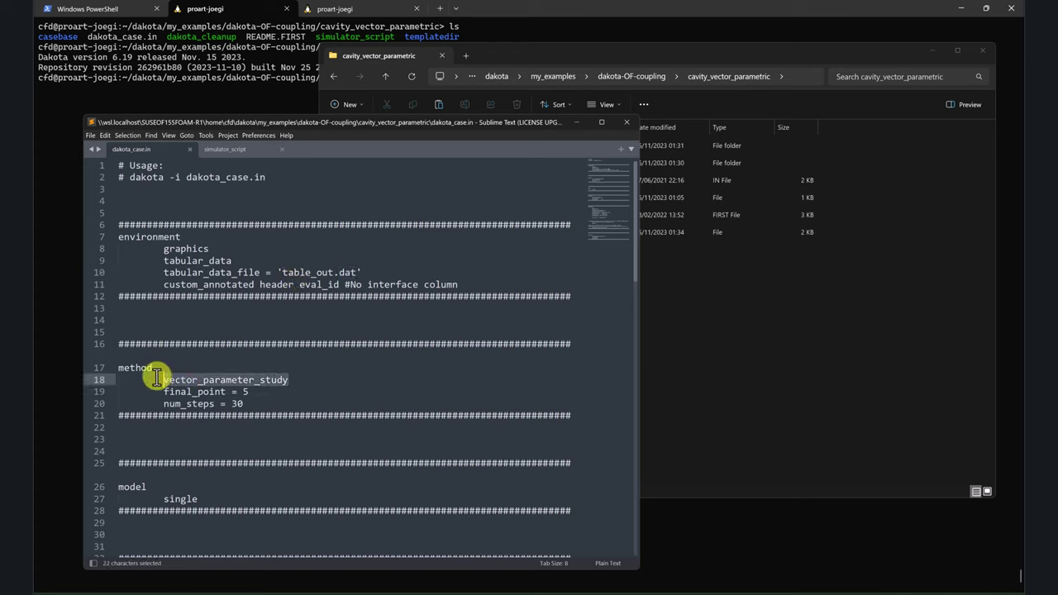
pyautogui.hotkey('ctrl', 'c')
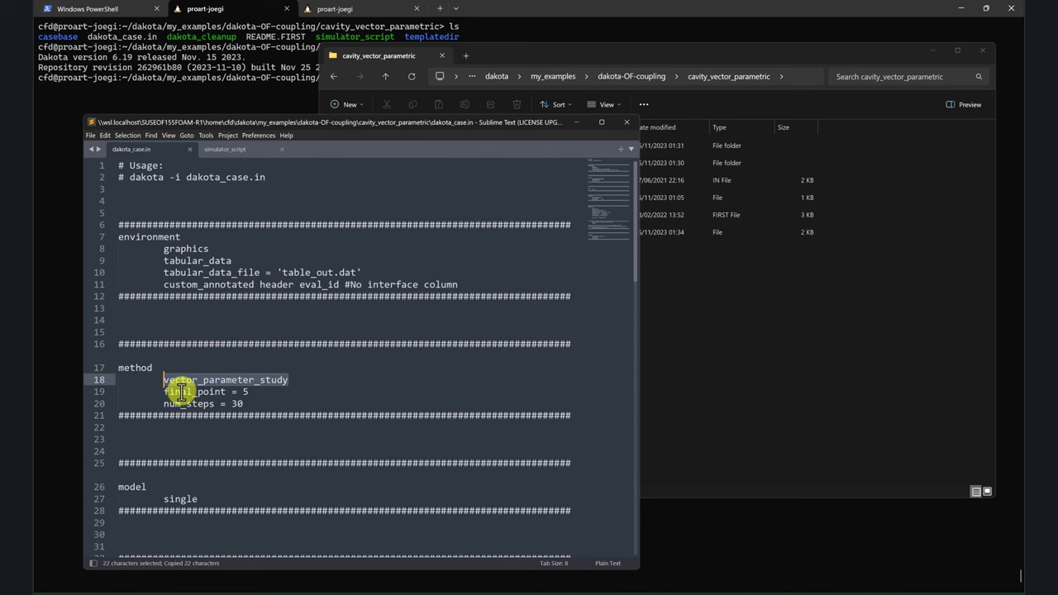
# Switch to Firefox, search the Dakota 6.19 documentation for vector_parameter_study and open that keyword's reference page.
pyautogui.click(347, 590)
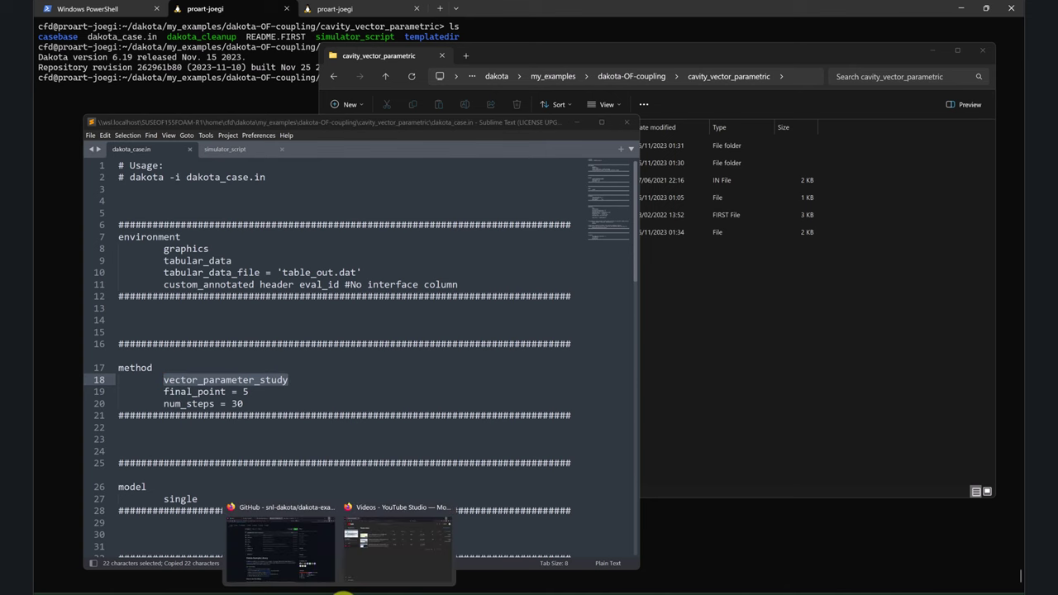
pyautogui.click(334, 570)
pyautogui.click(603, 11)
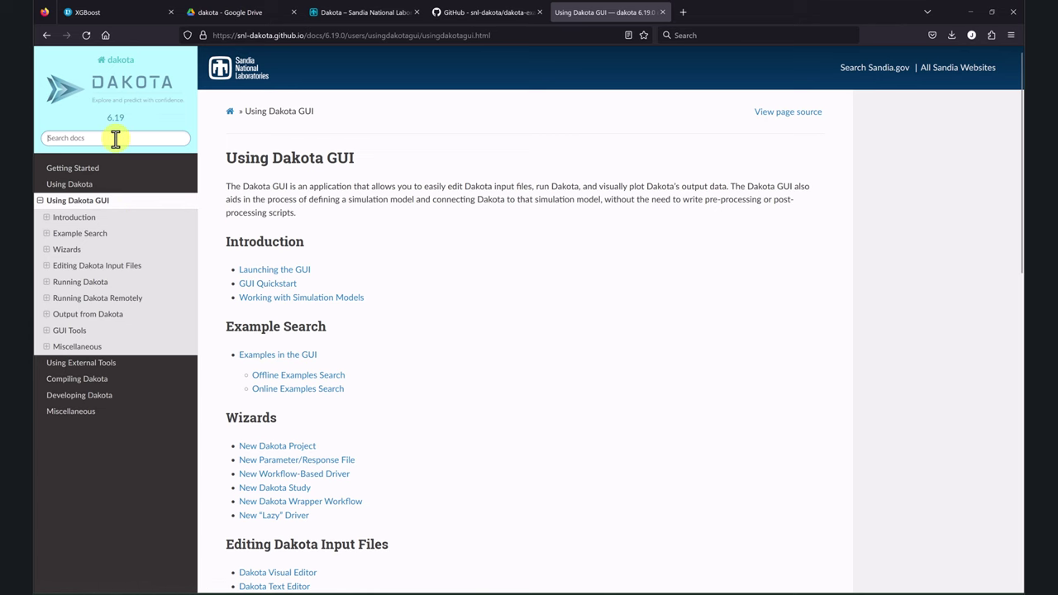
pyautogui.press('Return')
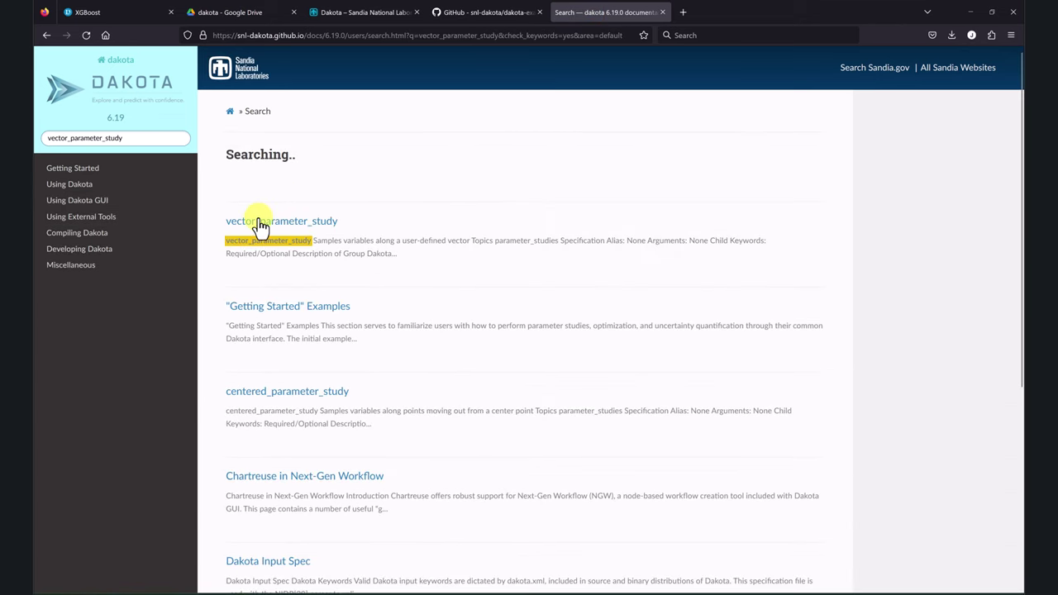
pyautogui.click(261, 221)
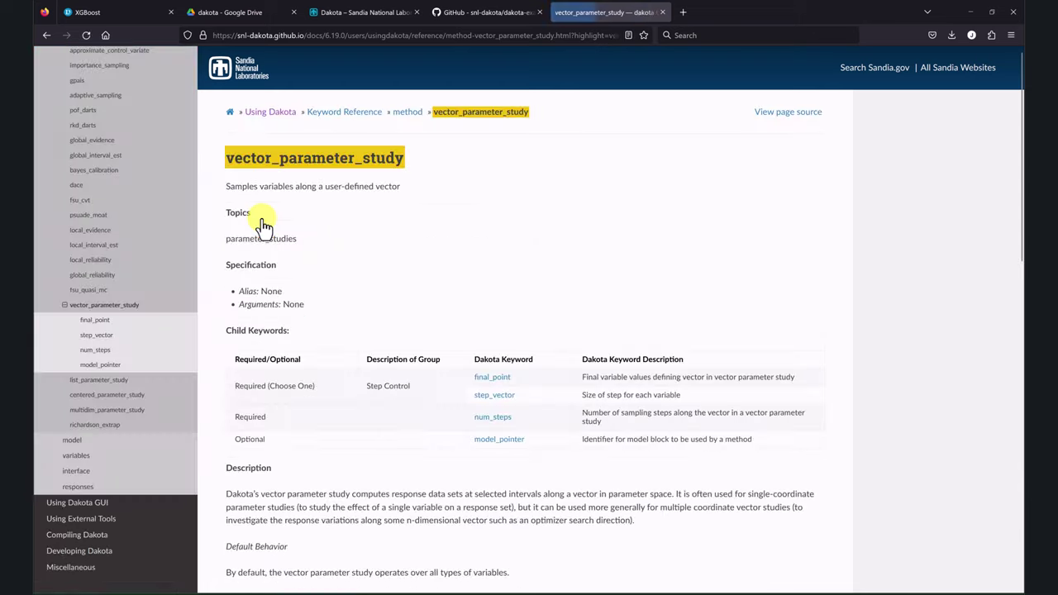
# Read the child keywords, description and example input of vector_parameter_study, and return to dakota_case.in in Sublime Text.
pyautogui.scroll(-3, 302, 286)
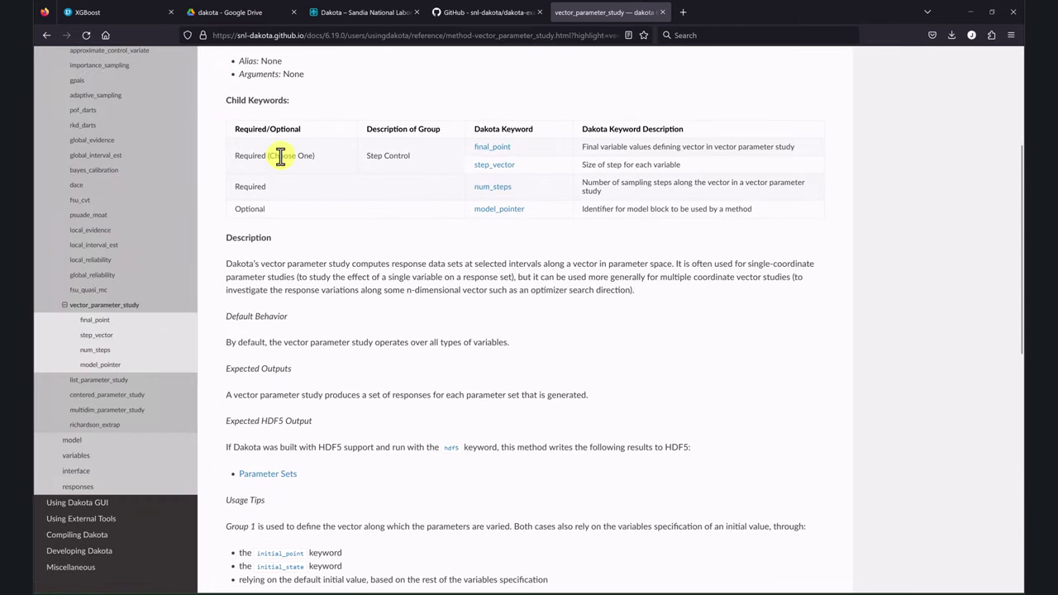
pyautogui.scroll(-5, 427, 149)
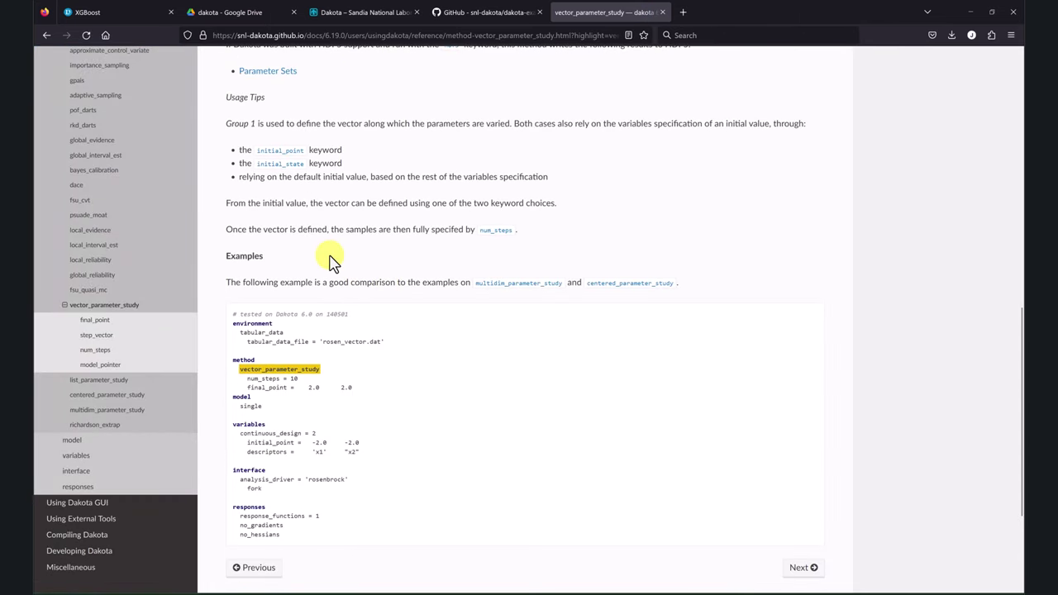
pyautogui.scroll(-3, 329, 261)
pyautogui.click(983, 10)
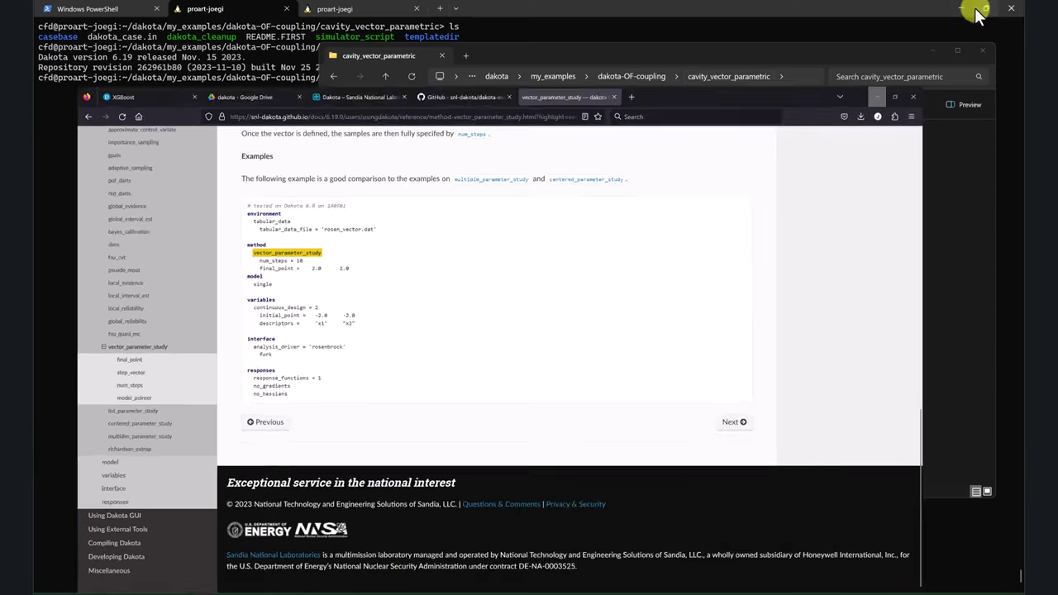
pyautogui.click(877, 97)
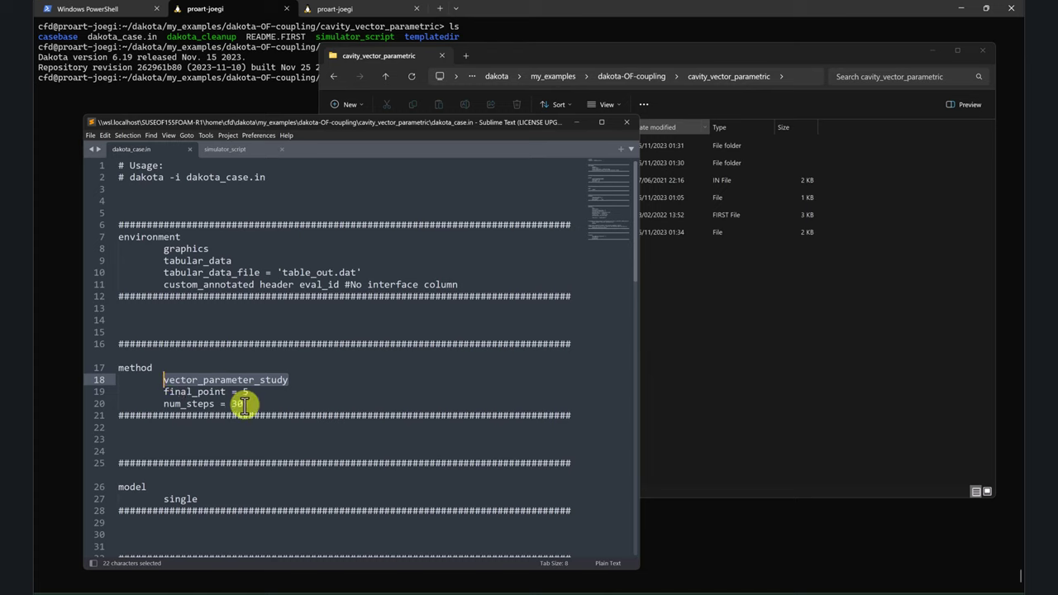
# Examine the num_steps value in the method block and the initial_point value in the variables block of dakota_case.in.
pyautogui.moveTo(244, 403); pyautogui.dragTo(230, 403)
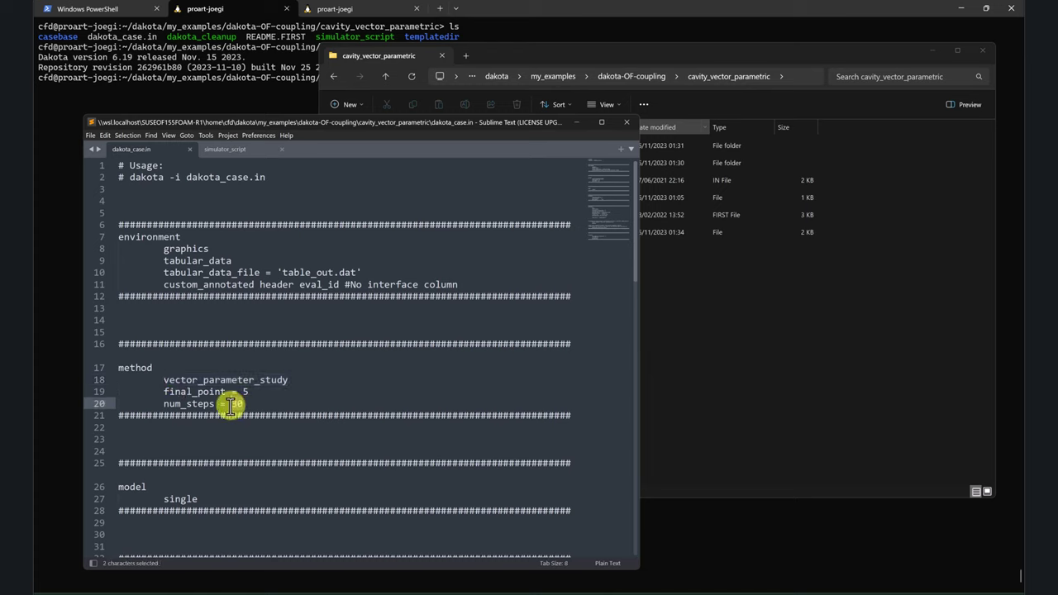
pyautogui.scroll(-6, 250, 403)
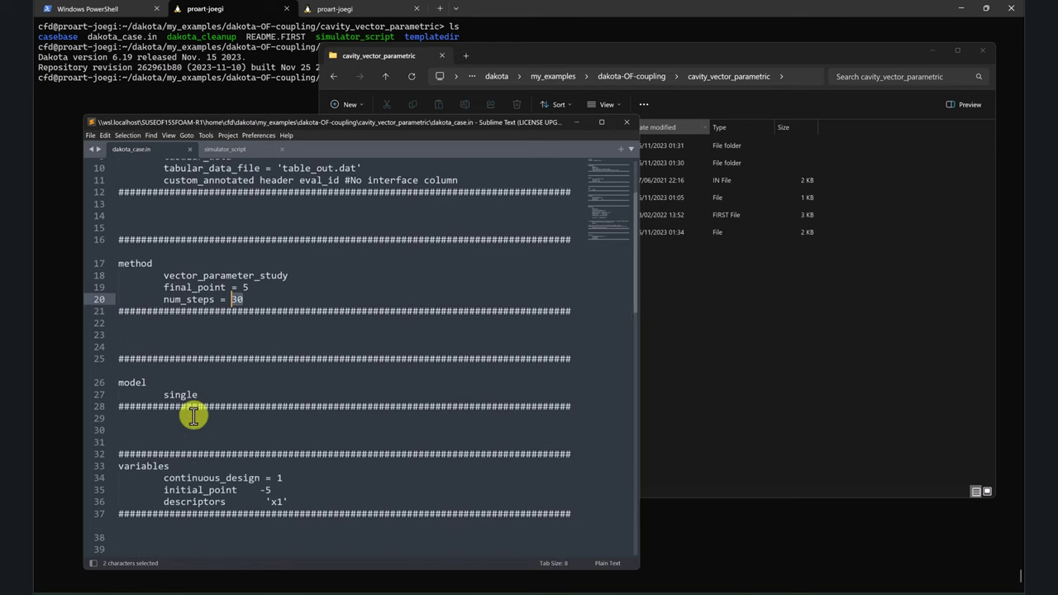
pyautogui.moveTo(297, 391); pyautogui.dragTo(259, 380)
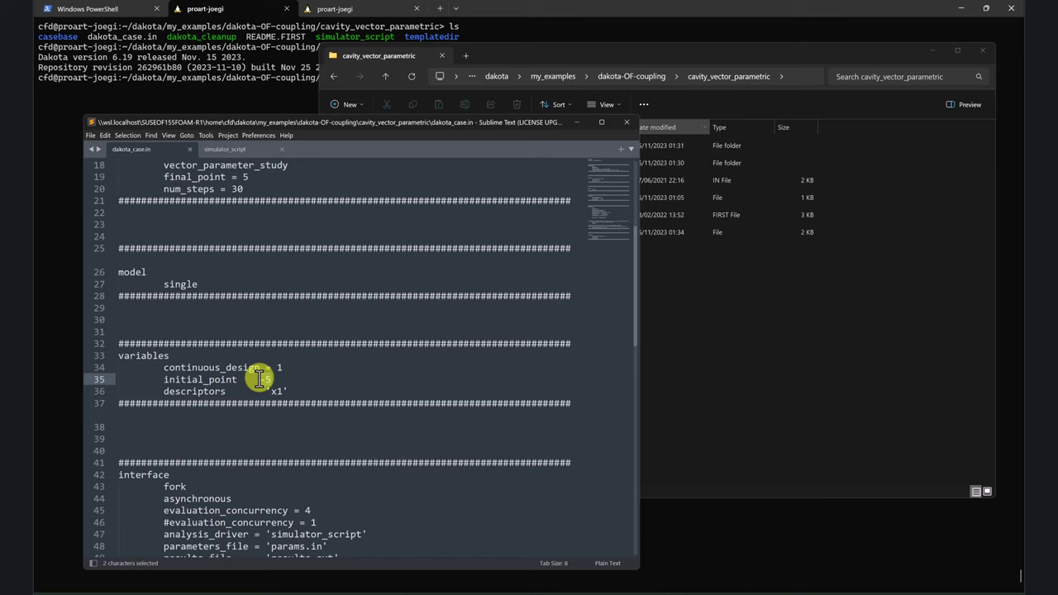
pyautogui.click(277, 380)
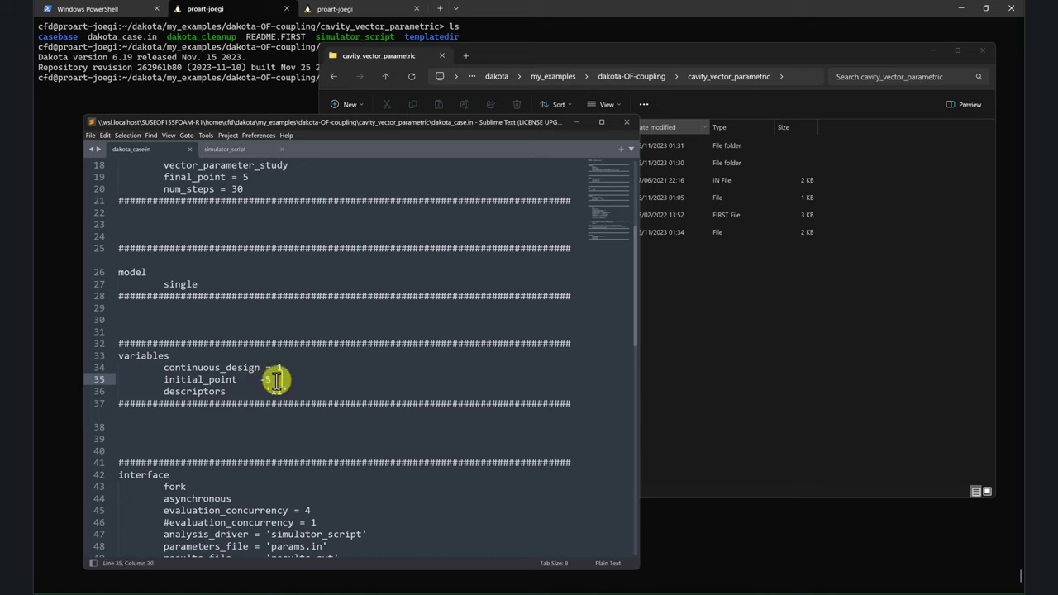
pyautogui.moveTo(274, 379); pyautogui.dragTo(257, 379)
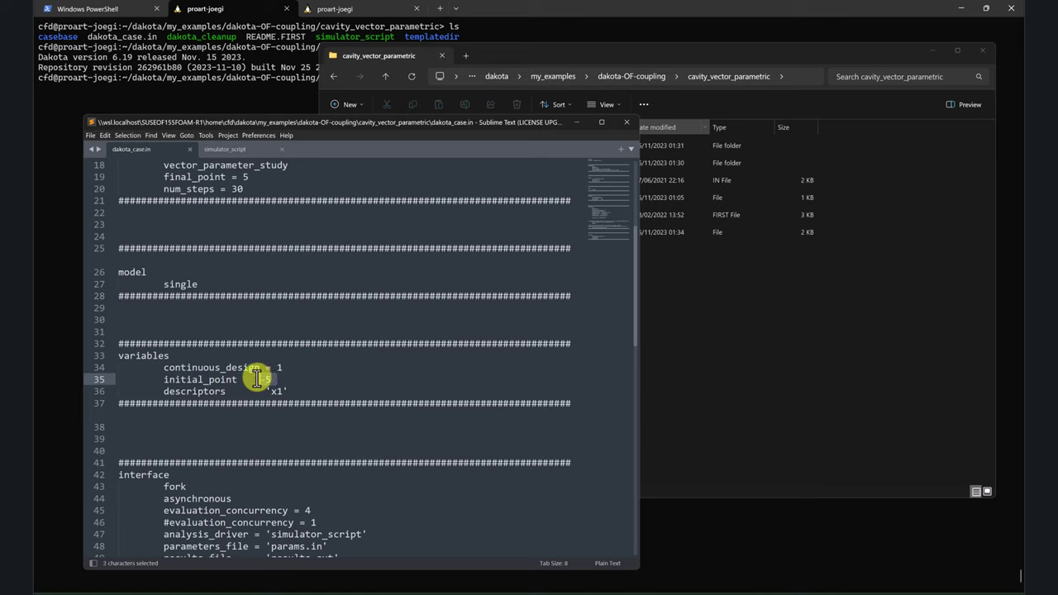
# Examine the final_point value in the method block and the model and variables blocks of dakota_case.in.
pyautogui.doubleClick(245, 176)
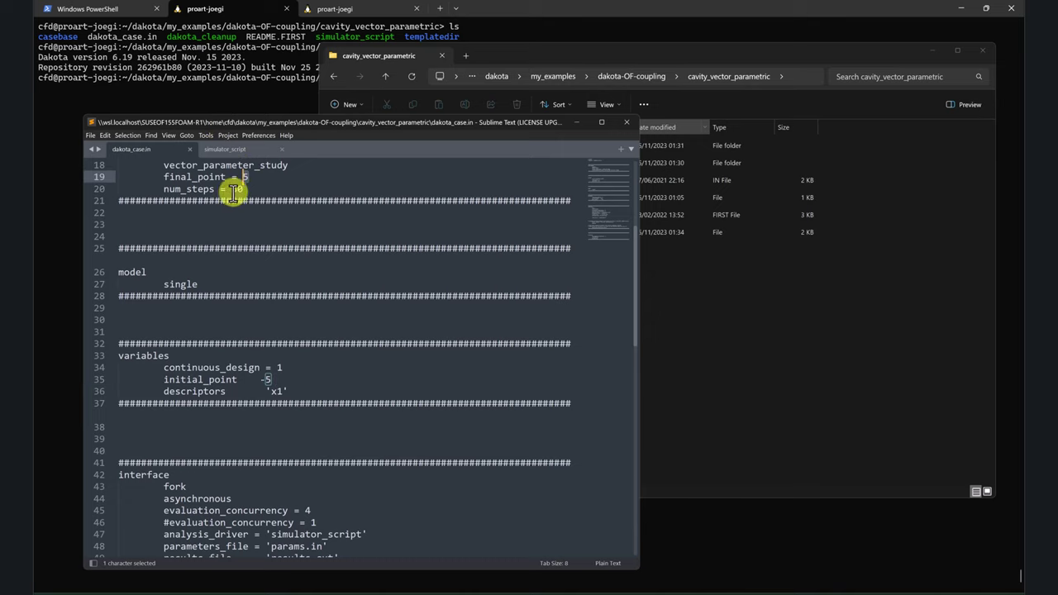
pyautogui.scroll(-3, 290, 246)
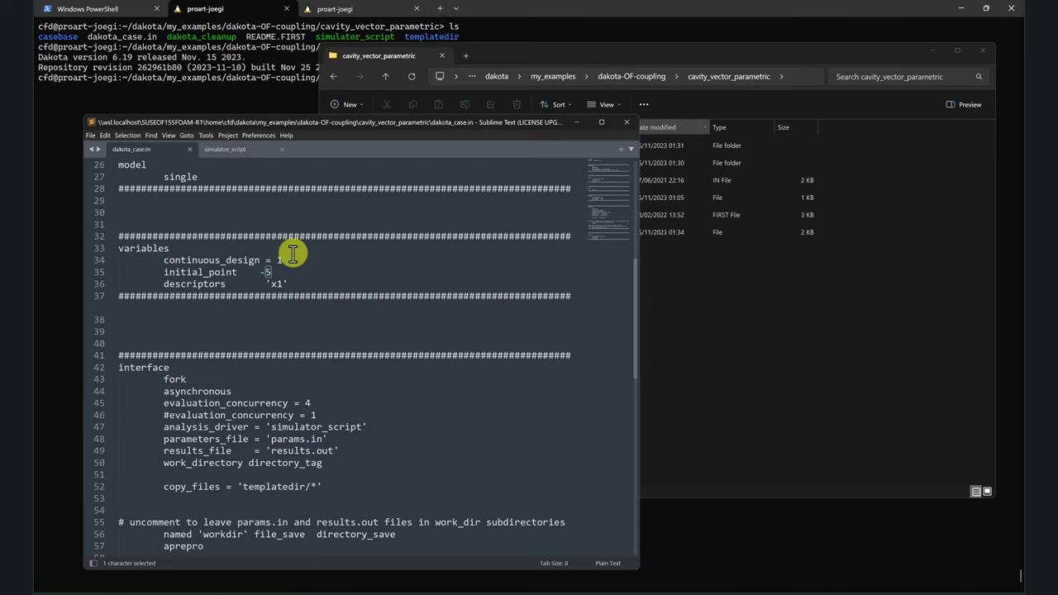
pyautogui.scroll(-1, 161, 367)
pyautogui.scroll(-2, 161, 367)
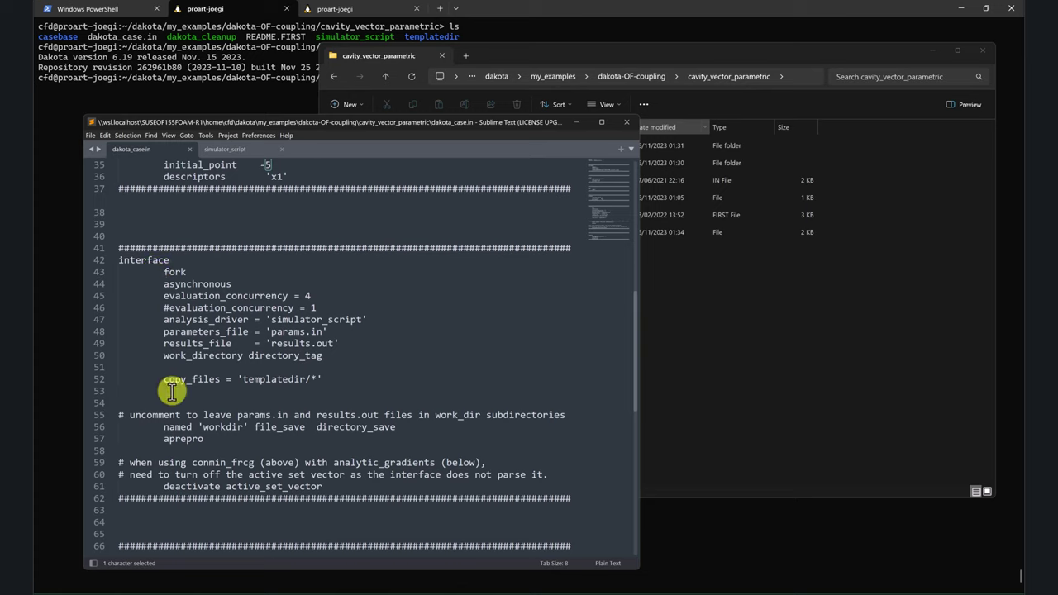
# Examine the interface block's aprepro, fork, asynchronous, evaluation_concurrency, analysis_driver, parameters_file and results_file entries.
pyautogui.moveTo(213, 439); pyautogui.dragTo(183, 442)
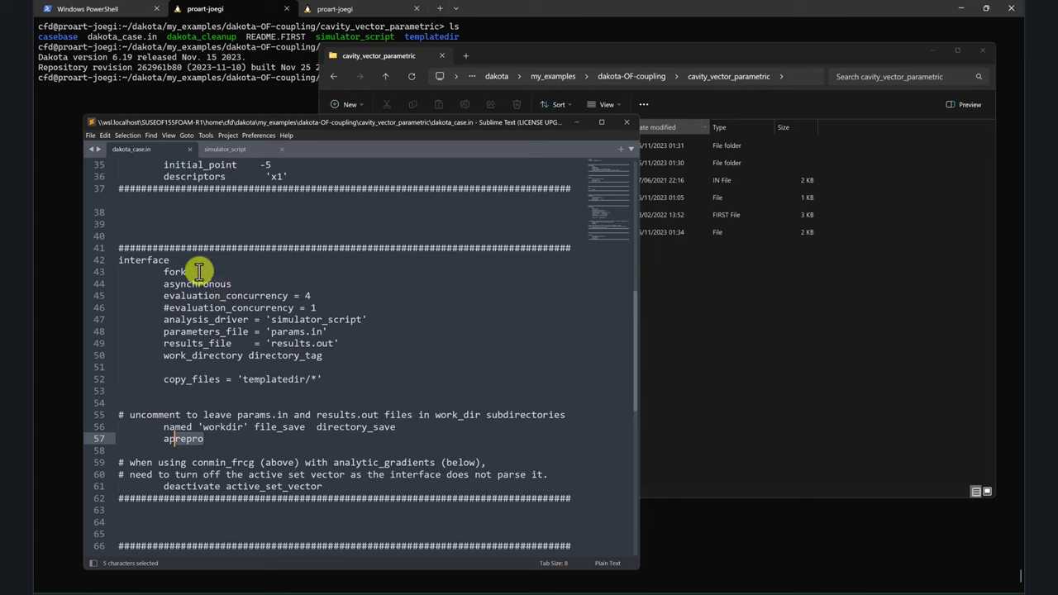
pyautogui.moveTo(162, 272); pyautogui.dragTo(301, 295)
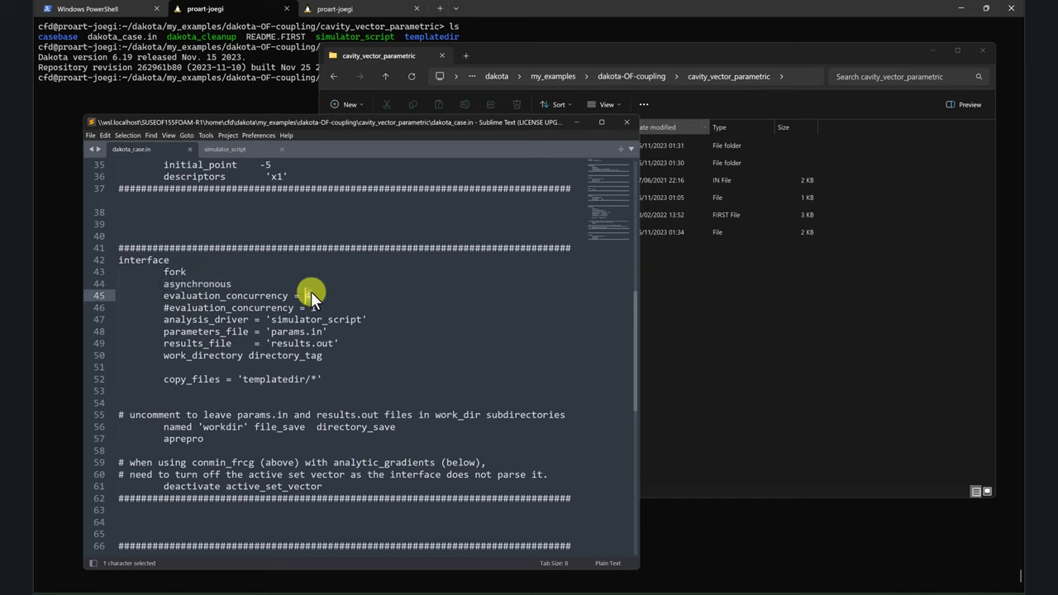
pyautogui.write('4')
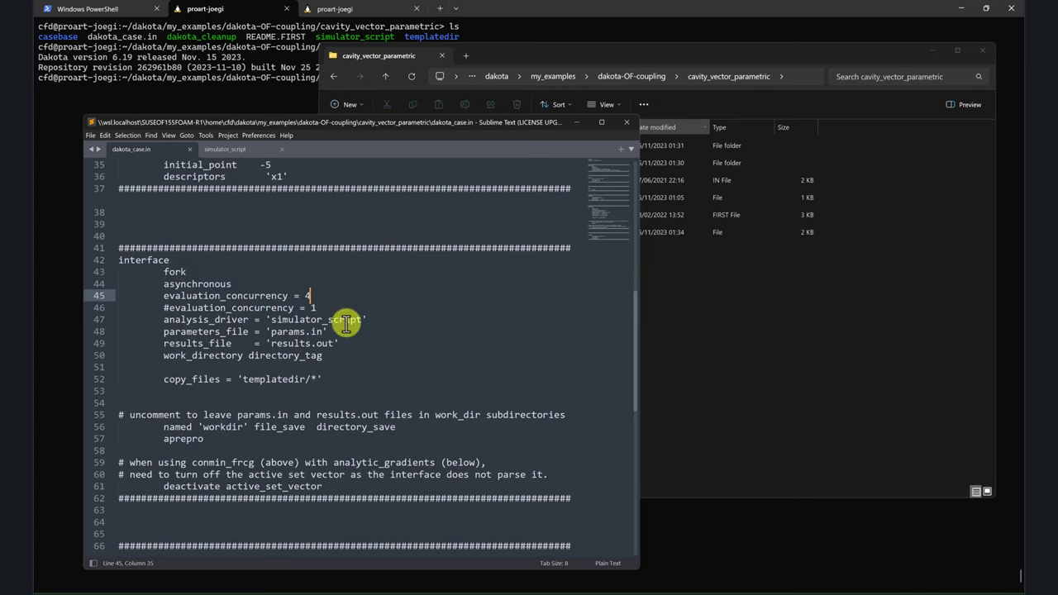
pyautogui.moveTo(364, 320); pyautogui.dragTo(271, 319)
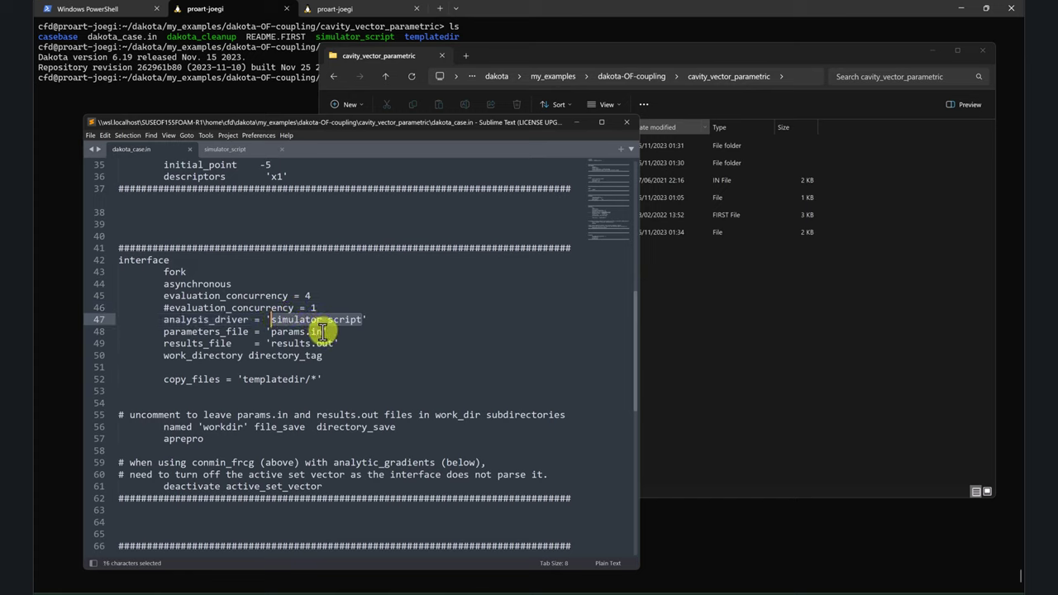
pyautogui.moveTo(324, 331); pyautogui.dragTo(276, 343)
# Review the rest of the interface block and examine the num_objective_functions entry in the responses block.
pyautogui.scroll(-3, 334, 351)
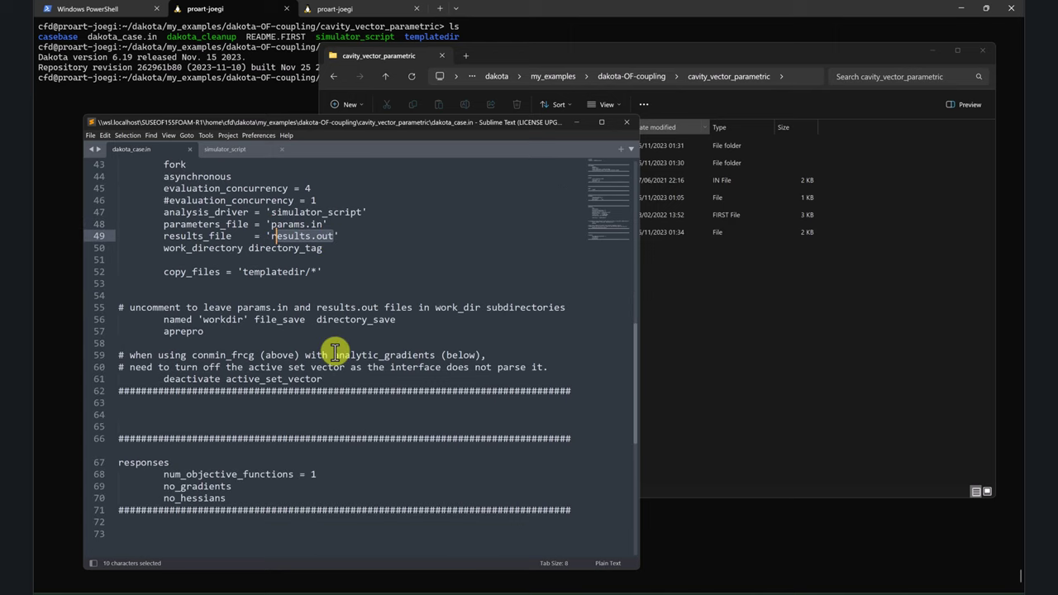
pyautogui.scroll(-2, 334, 352)
pyautogui.moveTo(326, 404); pyautogui.dragTo(161, 402)
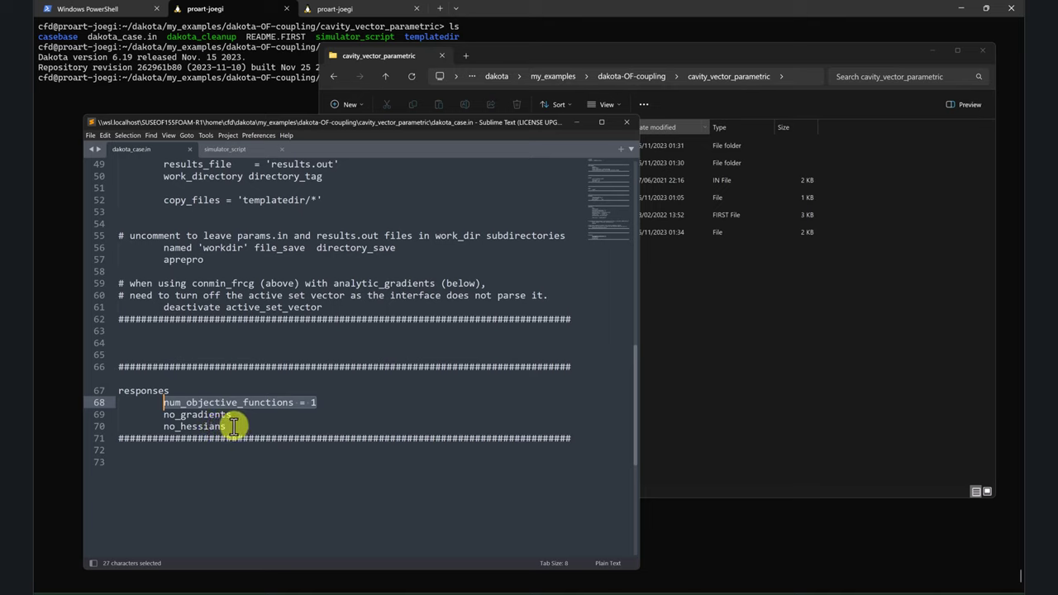
# Switch to crashintro.pptx in PowerPoint, view the driven cavity slide with the parametric study plot, and return to dakota_case.in.
pyautogui.moveTo(436, 590)
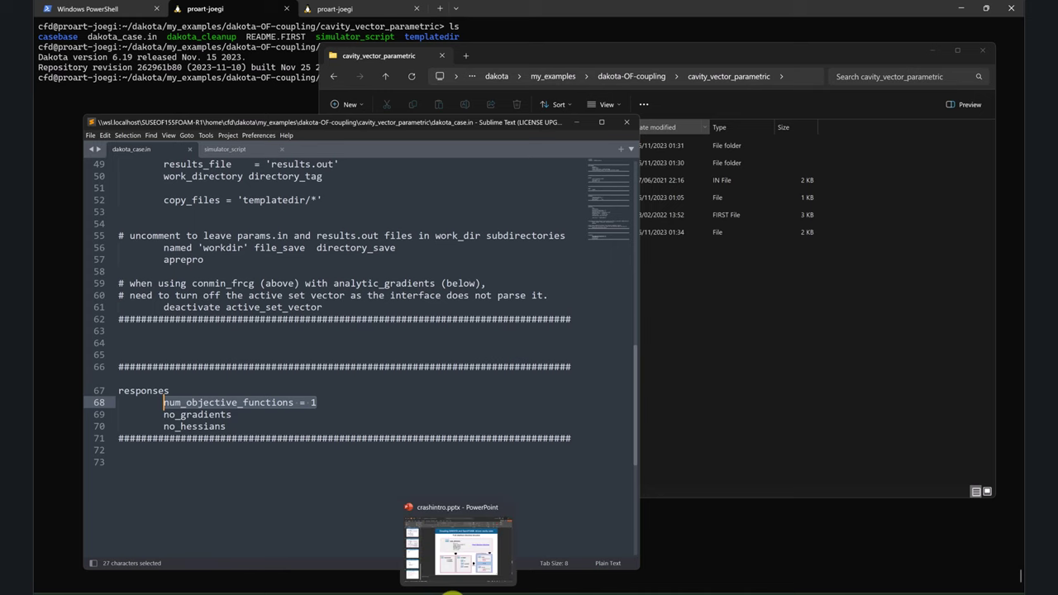
pyautogui.click(485, 558)
pyautogui.scroll(2, 422, 461)
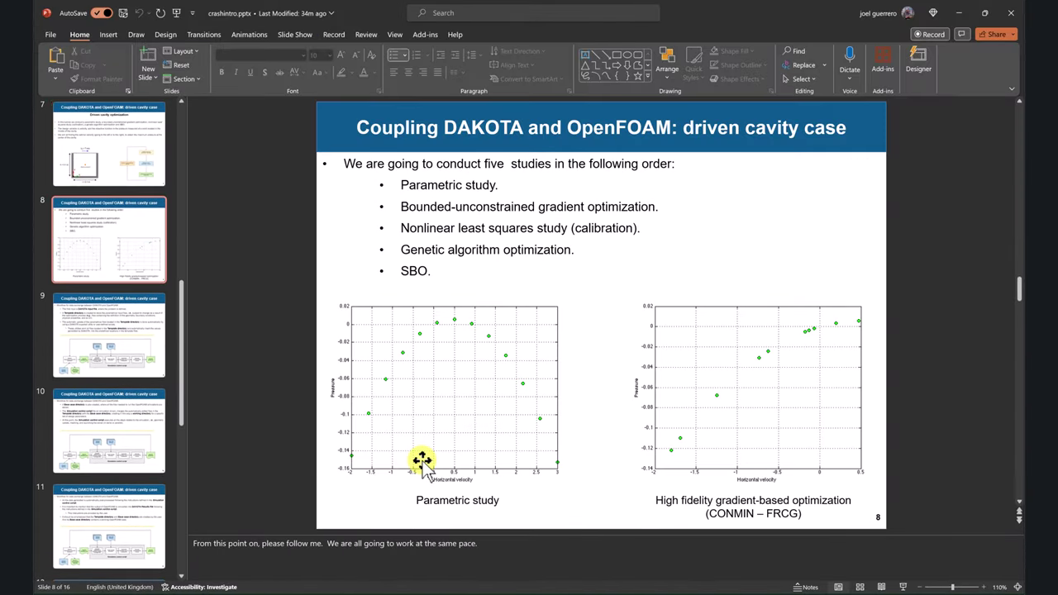
pyautogui.click(961, 13)
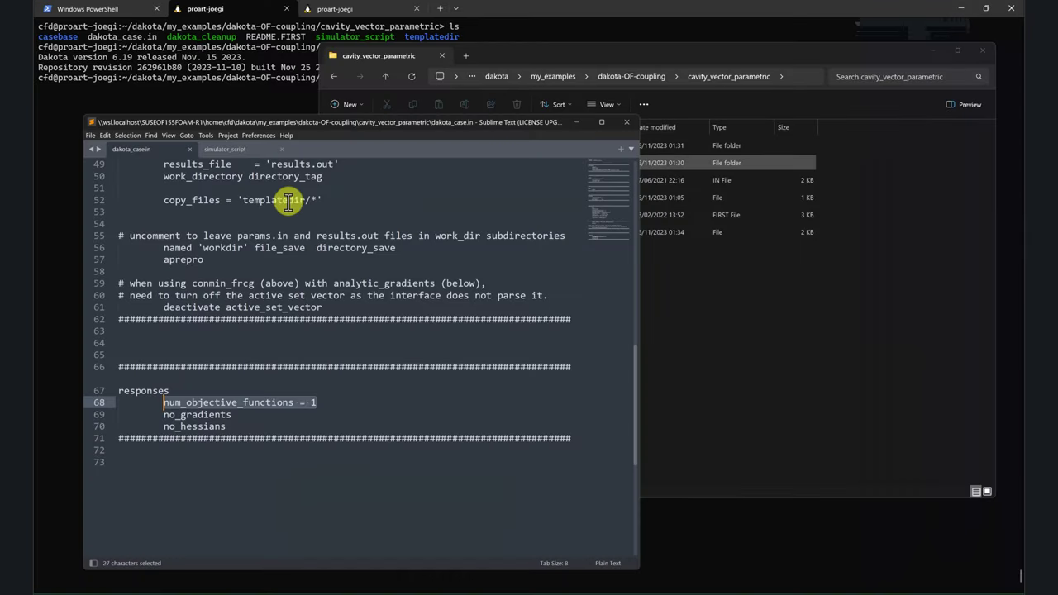
# Examine the templatedir folder in the copy_files entry and the simulator_script analysis driver in the interface block.
pyautogui.scroll(3, 226, 337)
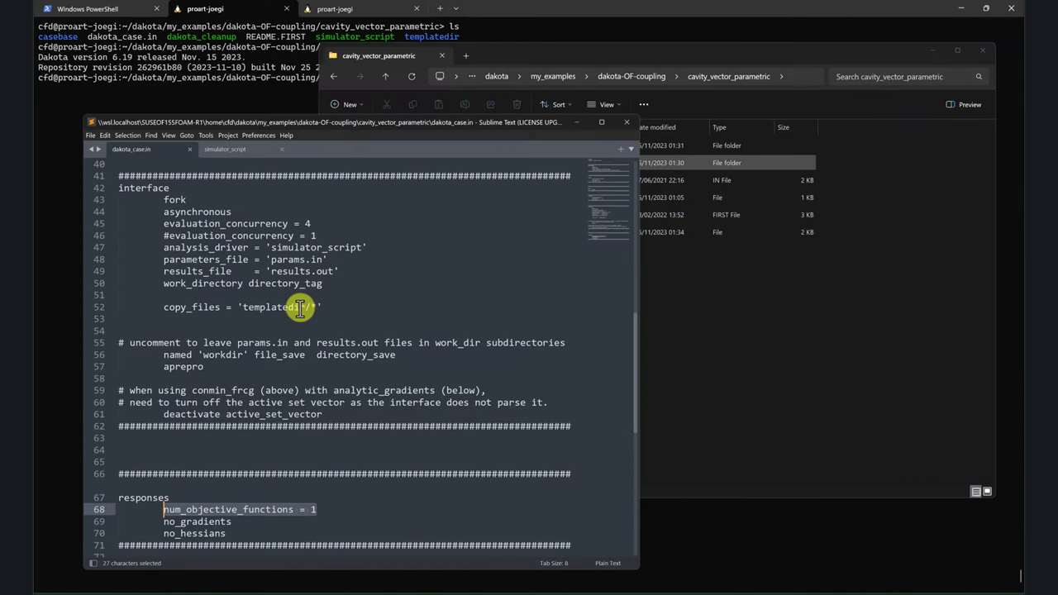
pyautogui.moveTo(242, 307); pyautogui.dragTo(302, 307)
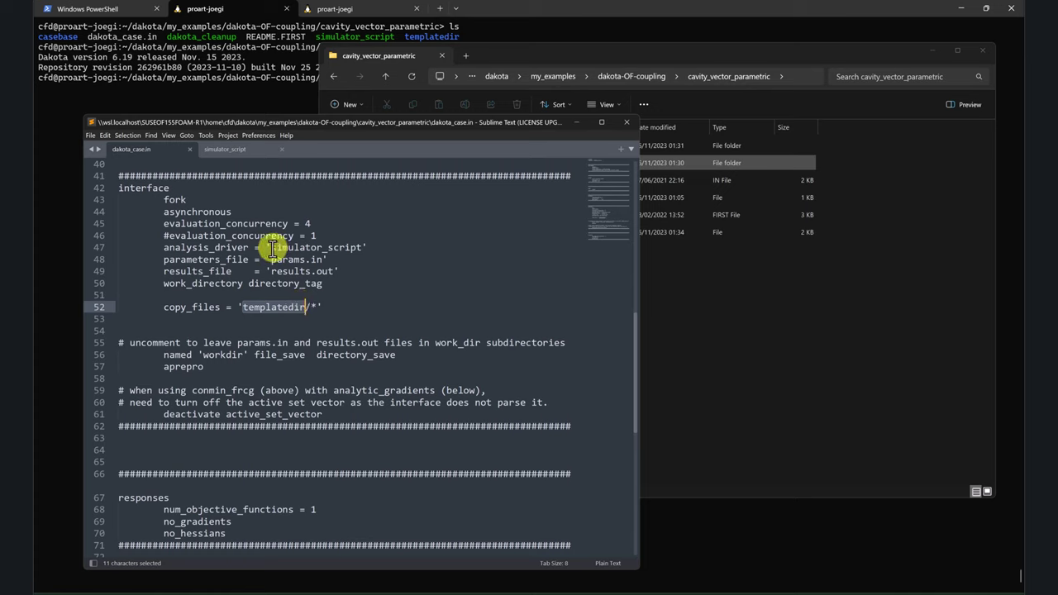
pyautogui.moveTo(361, 248); pyautogui.dragTo(275, 249)
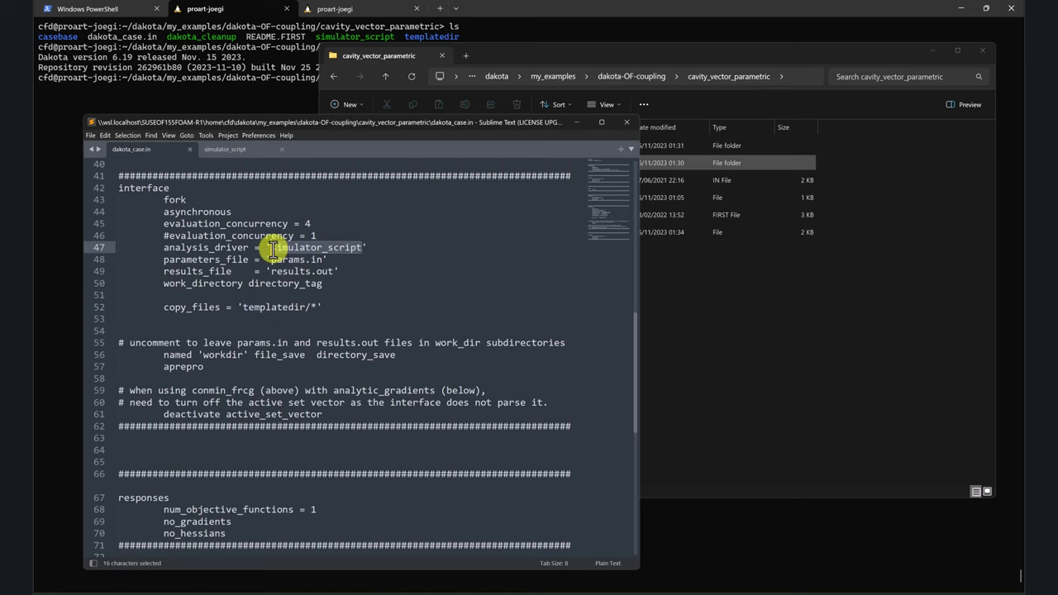
# Open simulator_script and skim its pre-processing and analysis sections.
pyautogui.click(244, 152)
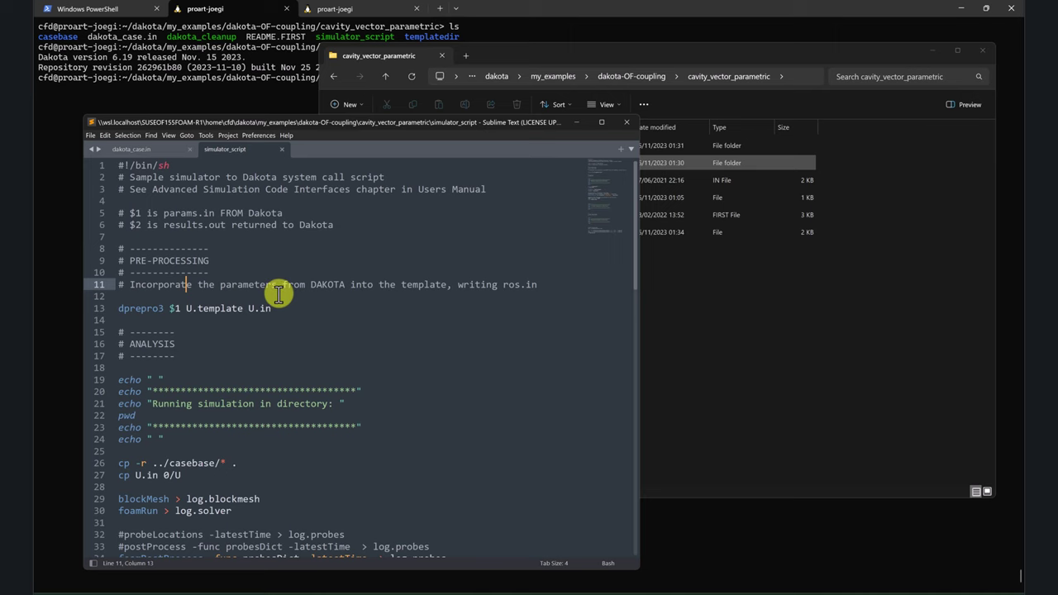
pyautogui.scroll(-3, 331, 288)
pyautogui.scroll(3, 376, 281)
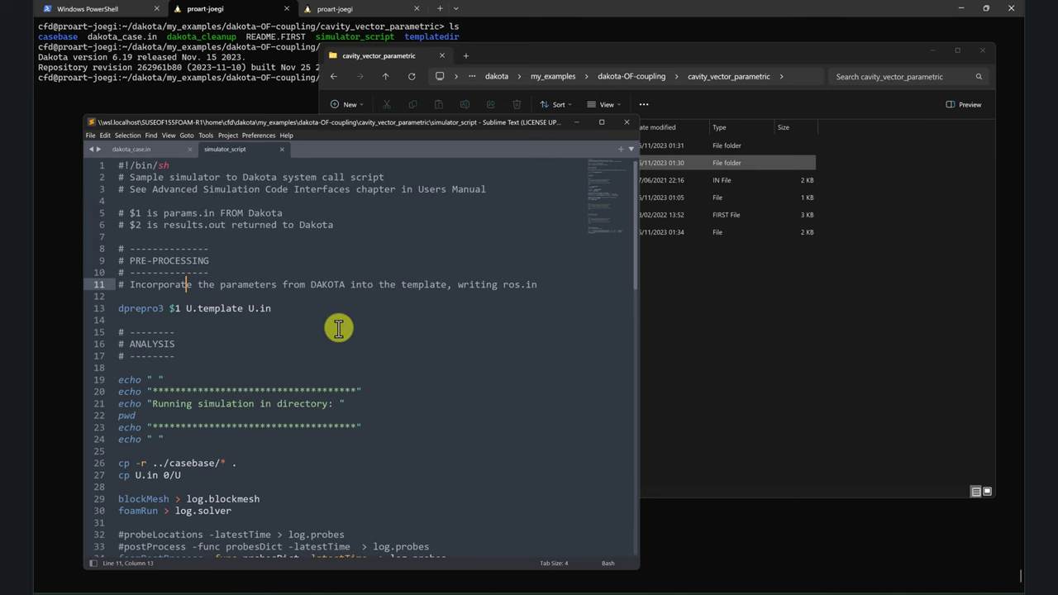
pyautogui.scroll(-4, 338, 333)
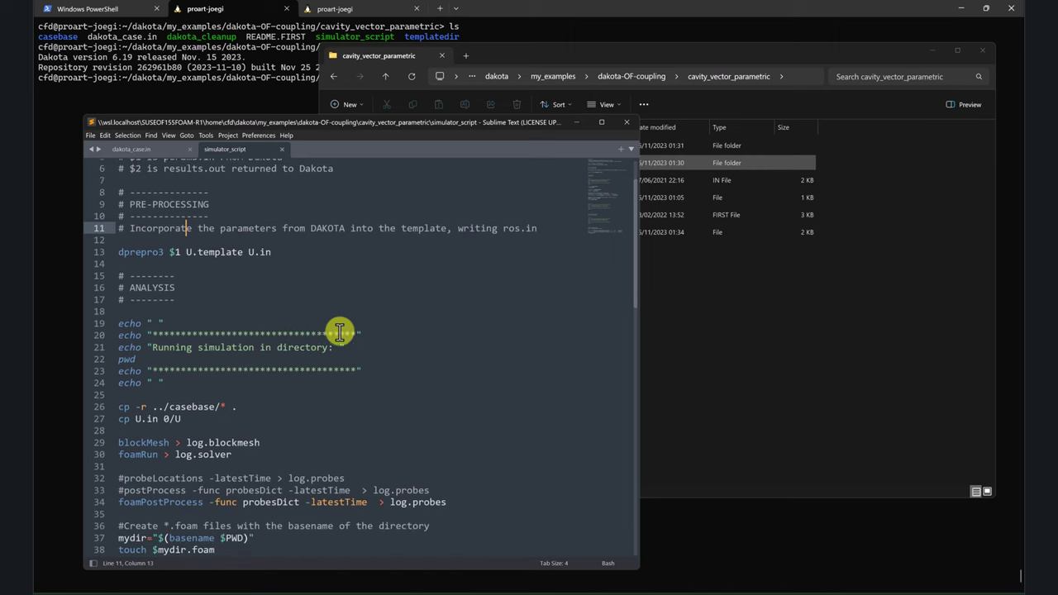
pyautogui.scroll(3, 258, 348)
pyautogui.scroll(2, 258, 349)
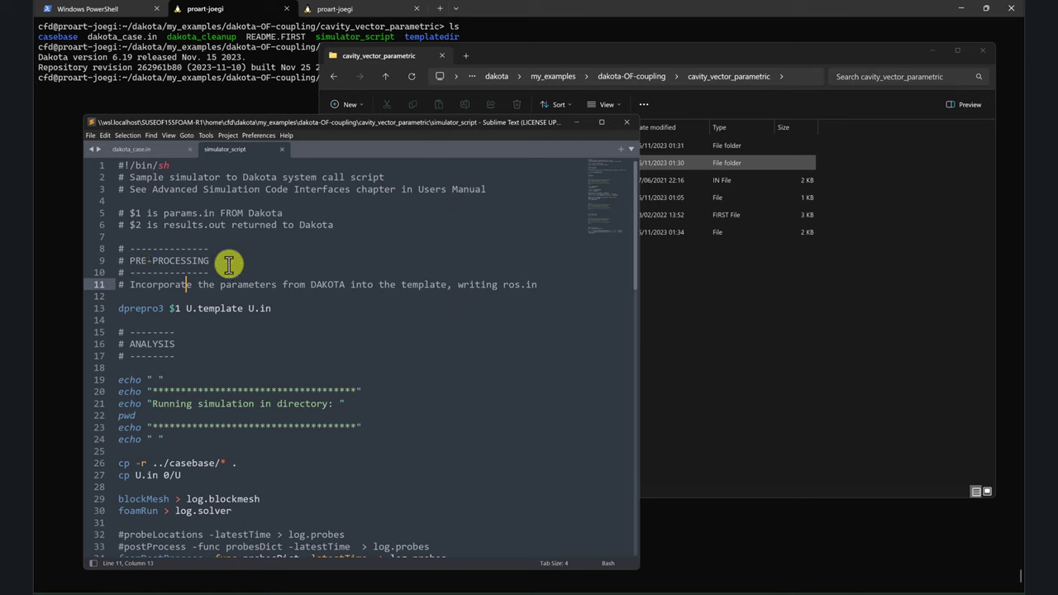
# Examine the dprepro3 command in the pre-processing section, including its U.template input and U.in output arguments.
pyautogui.moveTo(297, 309); pyautogui.dragTo(118, 308)
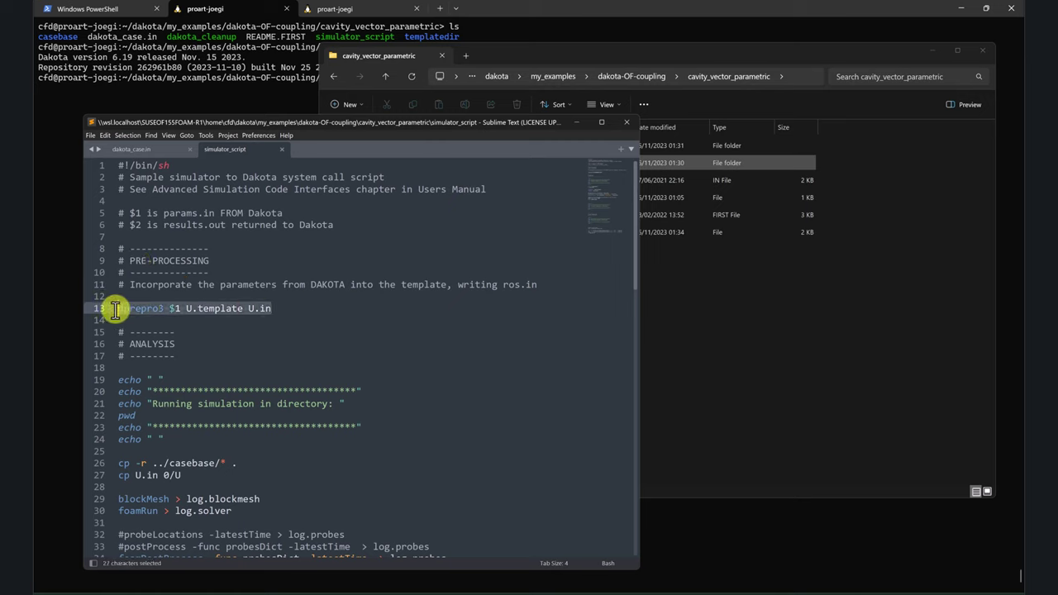
pyautogui.click(137, 320)
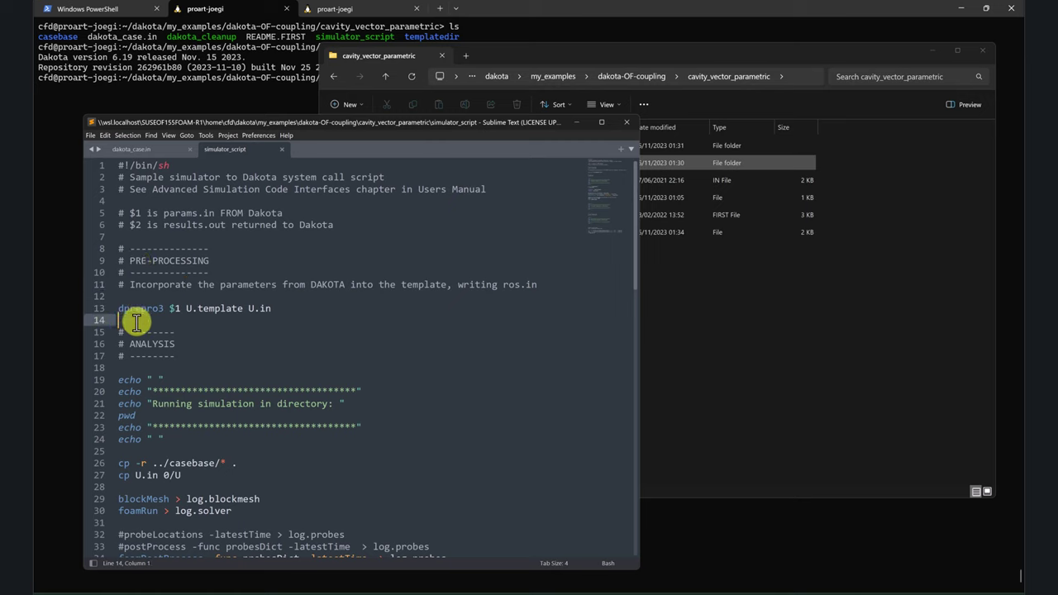
pyautogui.click(248, 308)
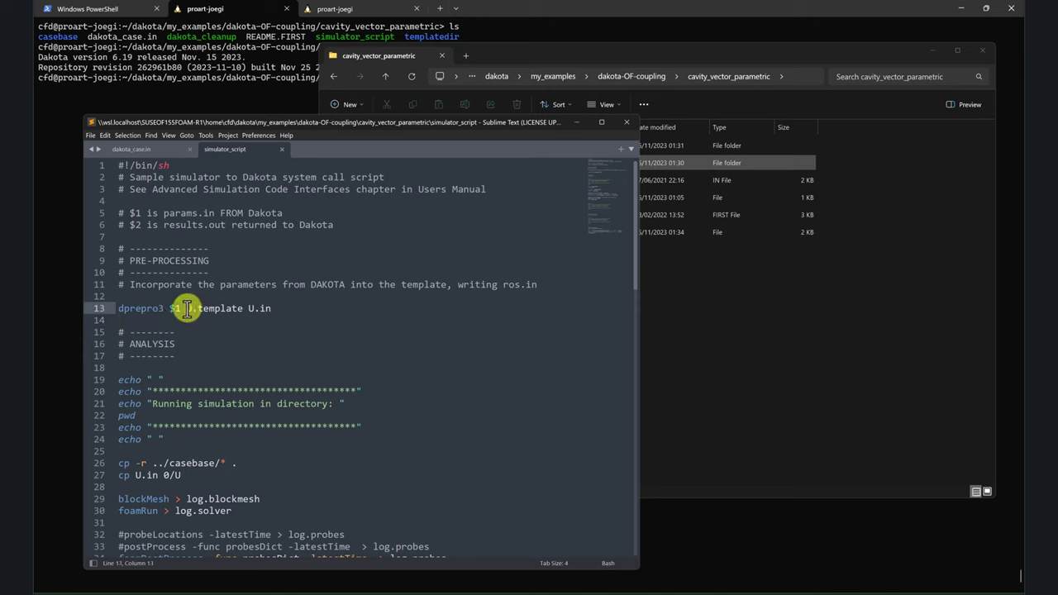
pyautogui.moveTo(187, 308); pyautogui.dragTo(239, 308)
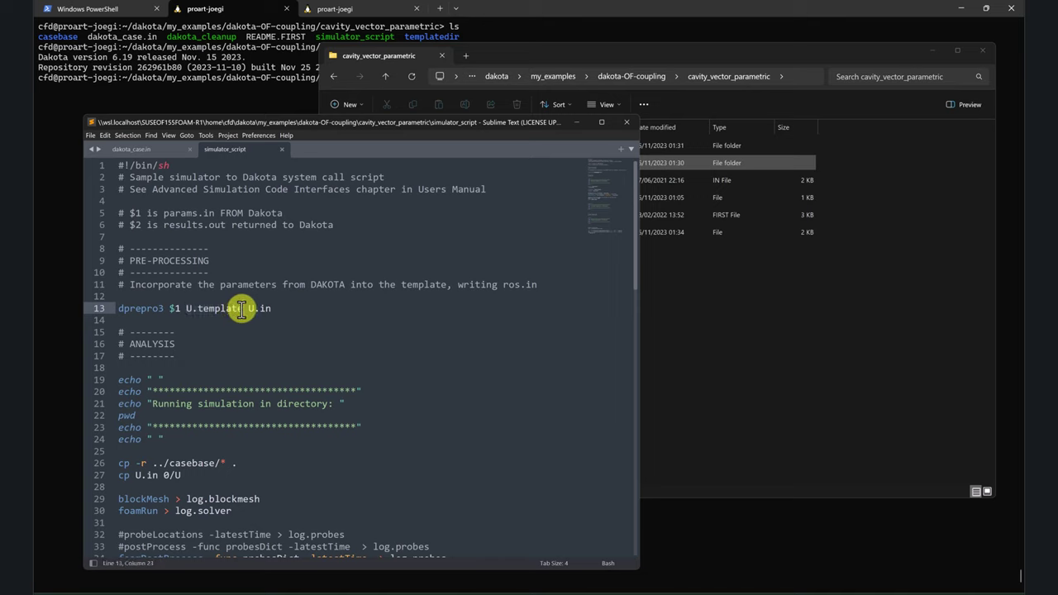
pyautogui.moveTo(243, 308); pyautogui.dragTo(187, 309)
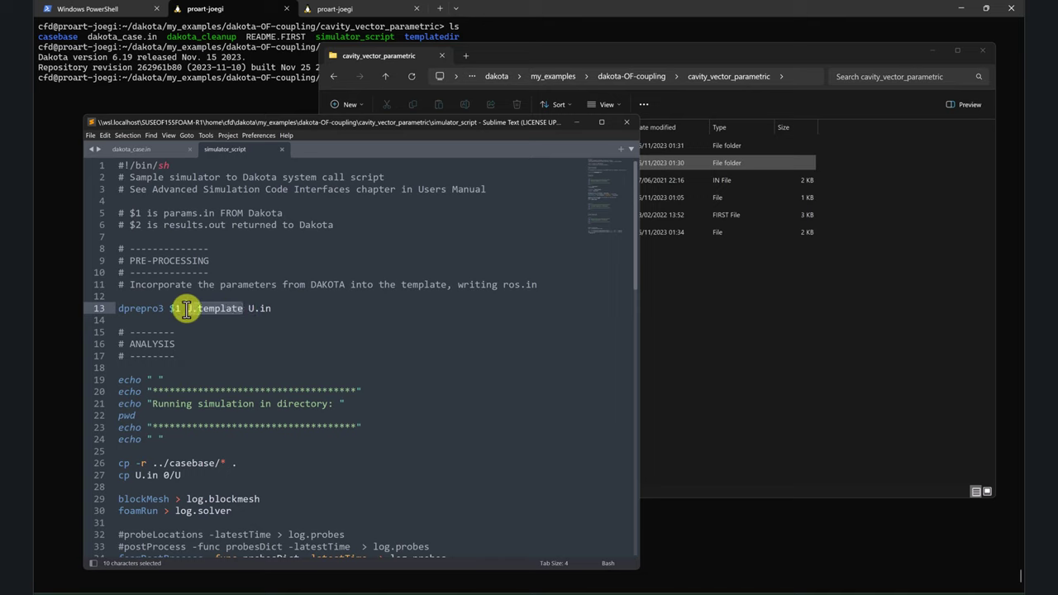
pyautogui.click(246, 310)
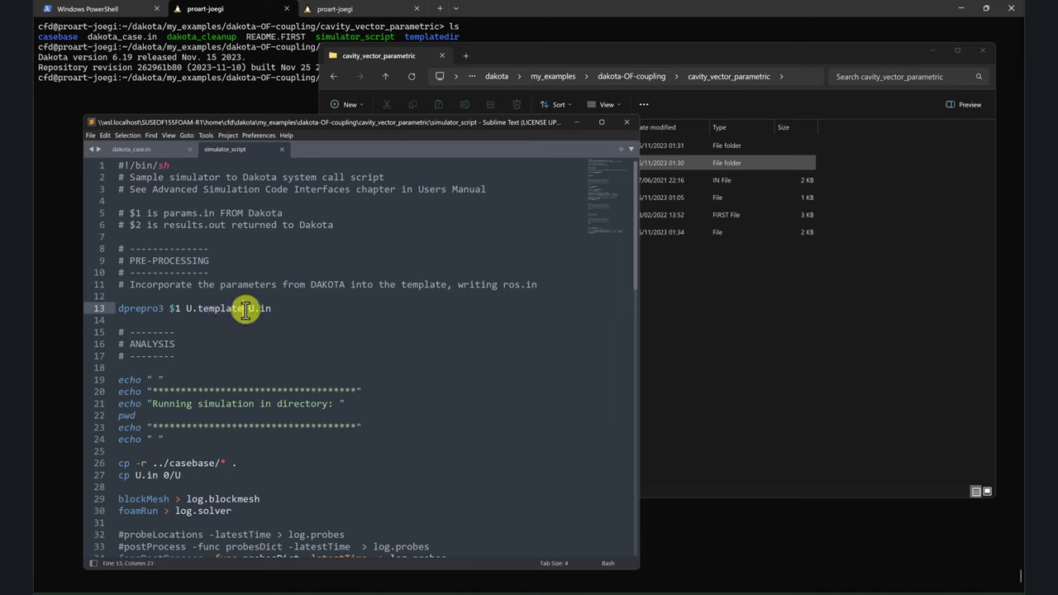
pyautogui.moveTo(248, 308); pyautogui.dragTo(286, 309)
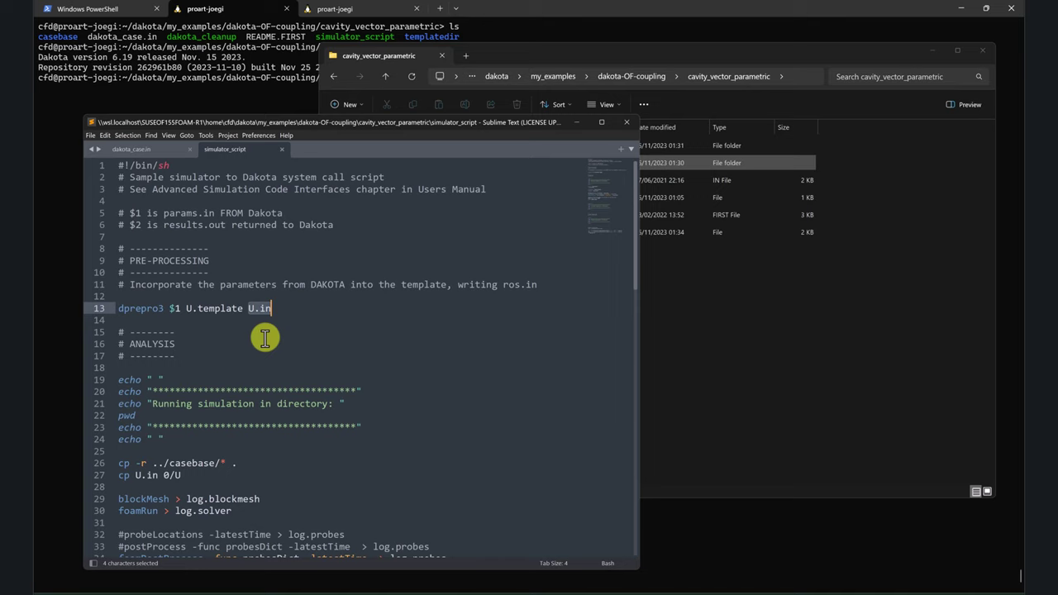
pyautogui.click(265, 337)
pyautogui.moveTo(248, 307); pyautogui.dragTo(271, 308)
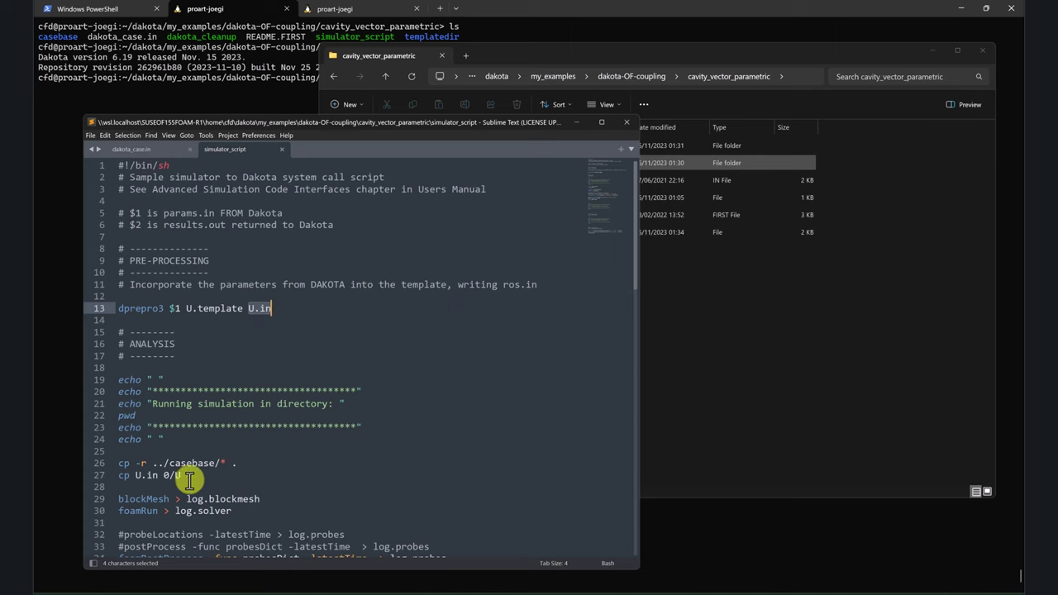
# Examine the analysis section's casebase and U.in copy commands and its blockMesh, foamRun and foamPostProcess lines.
pyautogui.scroll(-2, 157, 363)
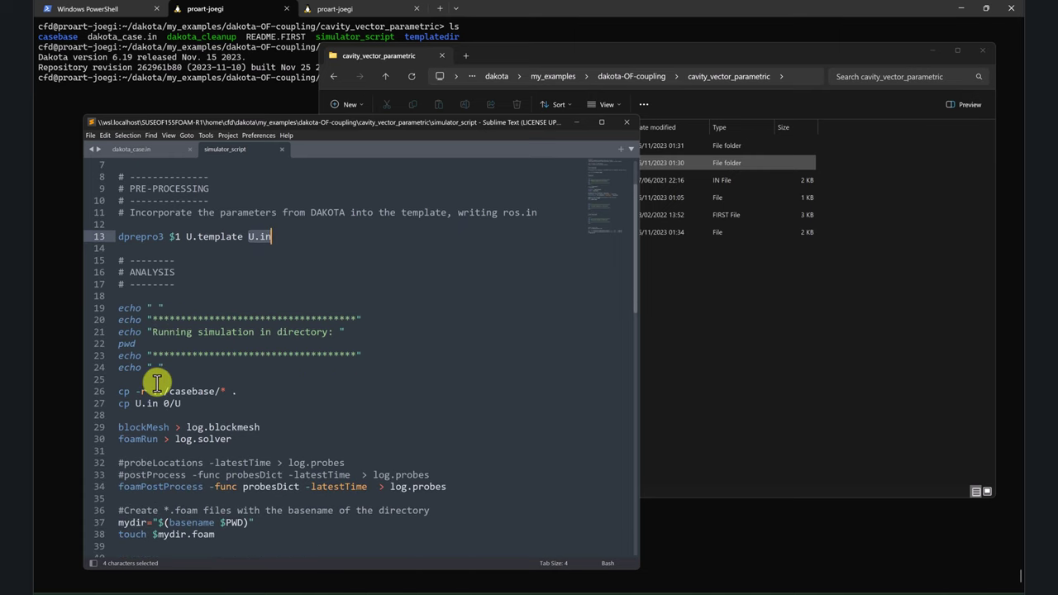
pyautogui.click(161, 91)
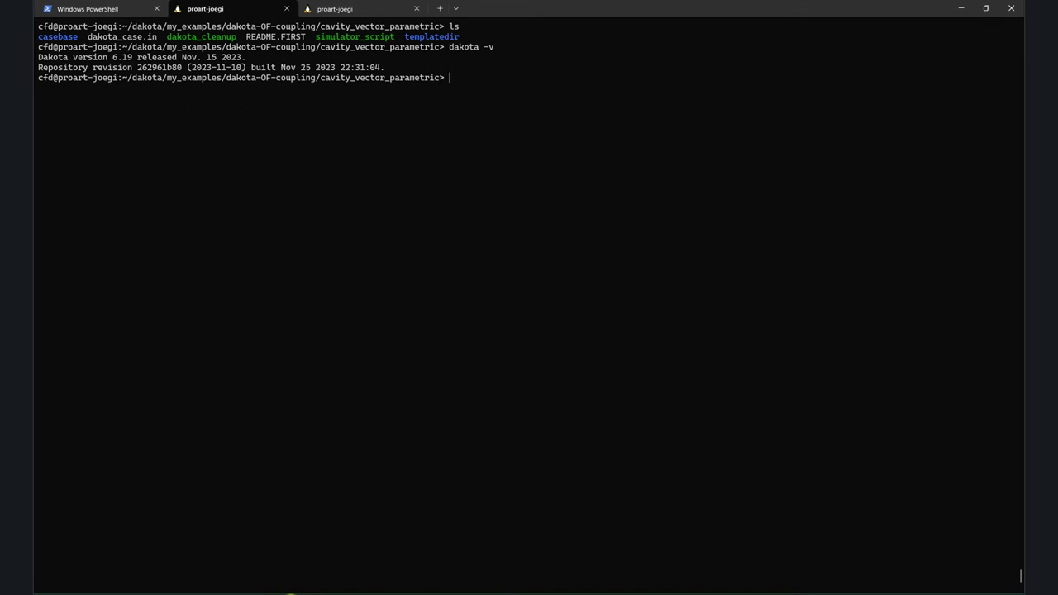
pyautogui.click(291, 593)
pyautogui.scroll(-1, 186, 389)
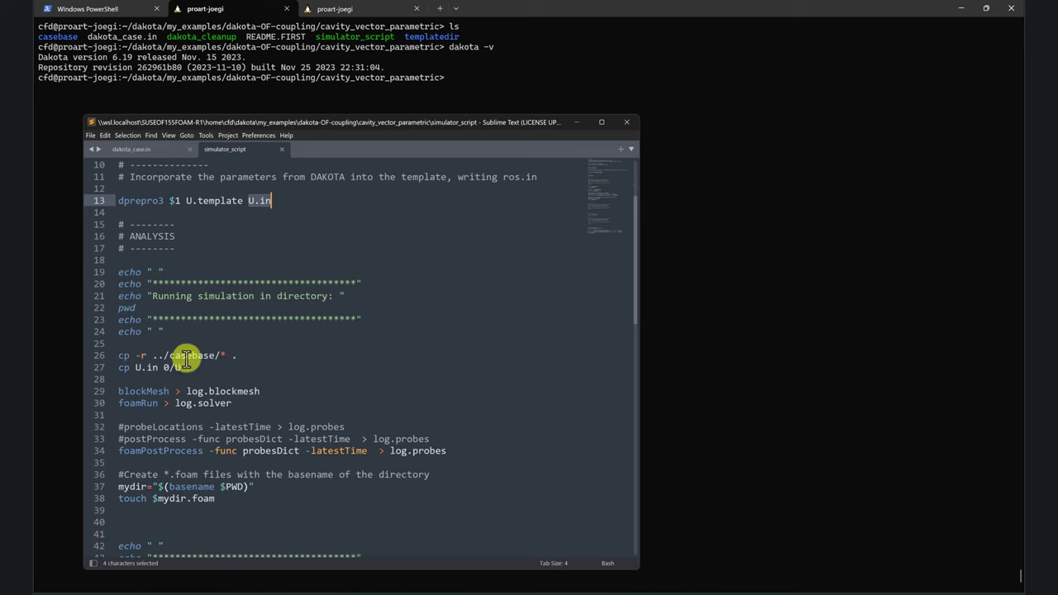
pyautogui.moveTo(164, 354); pyautogui.dragTo(157, 356)
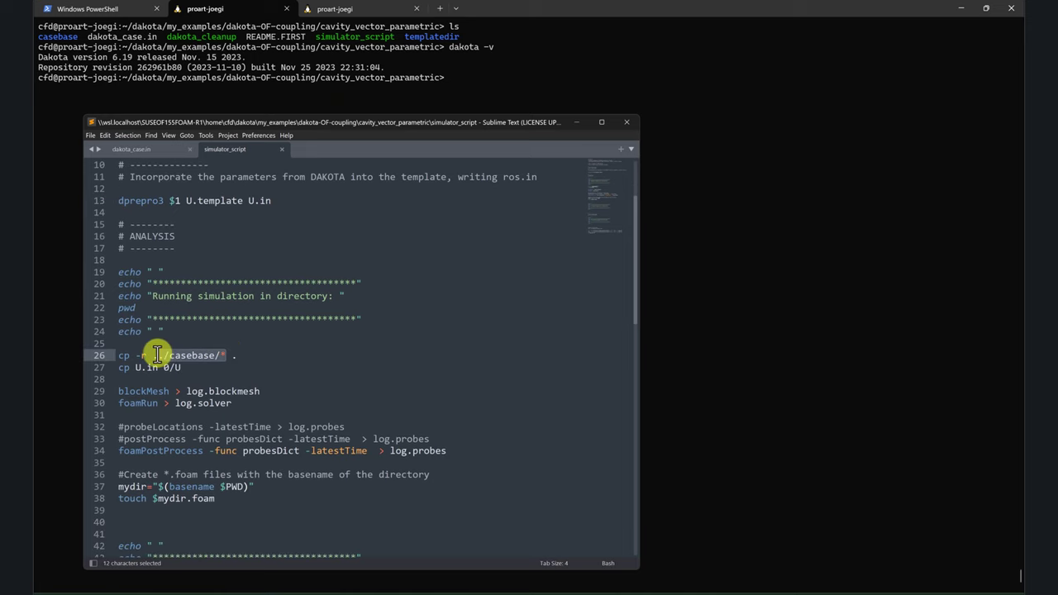
pyautogui.click(227, 364)
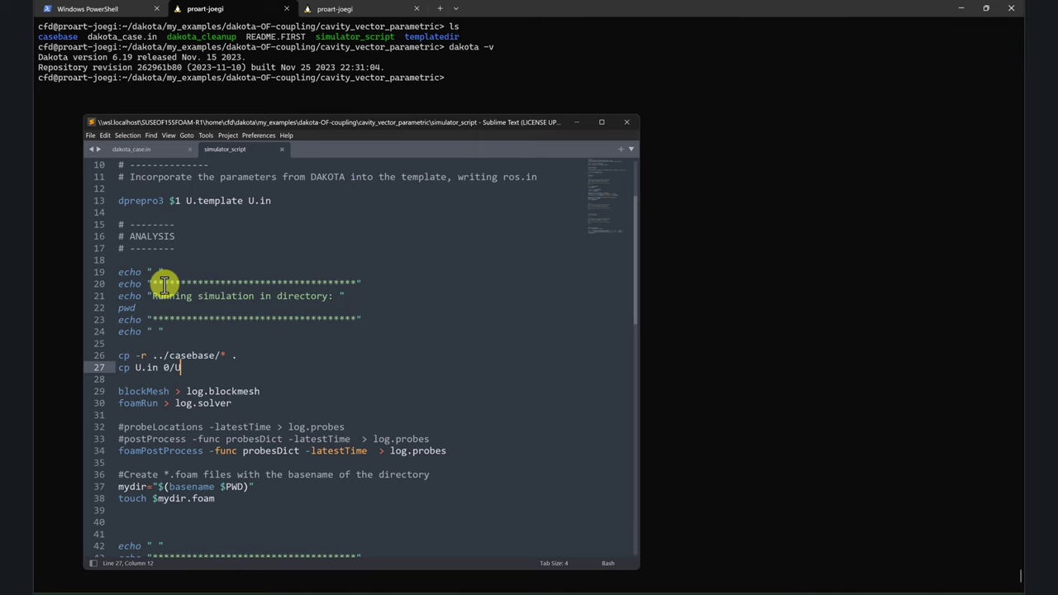
pyautogui.click(141, 391)
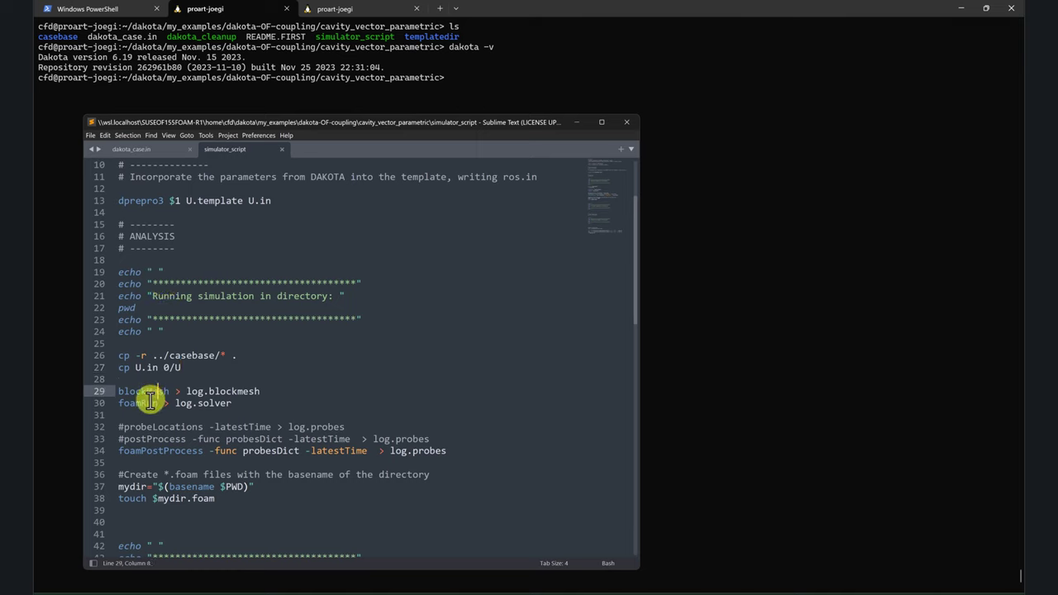
pyautogui.click(149, 403)
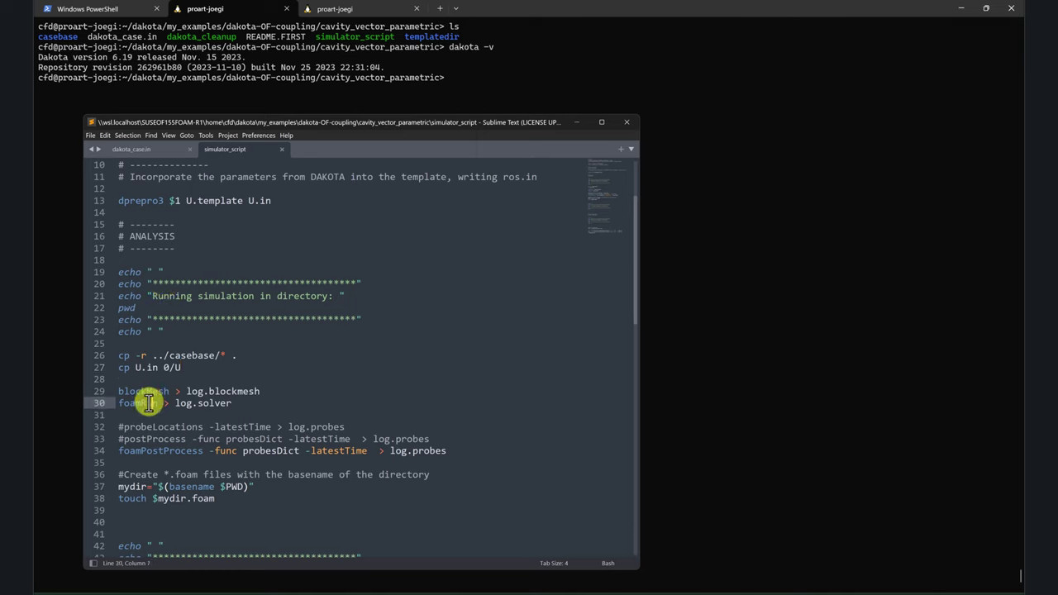
pyautogui.doubleClick(138, 449)
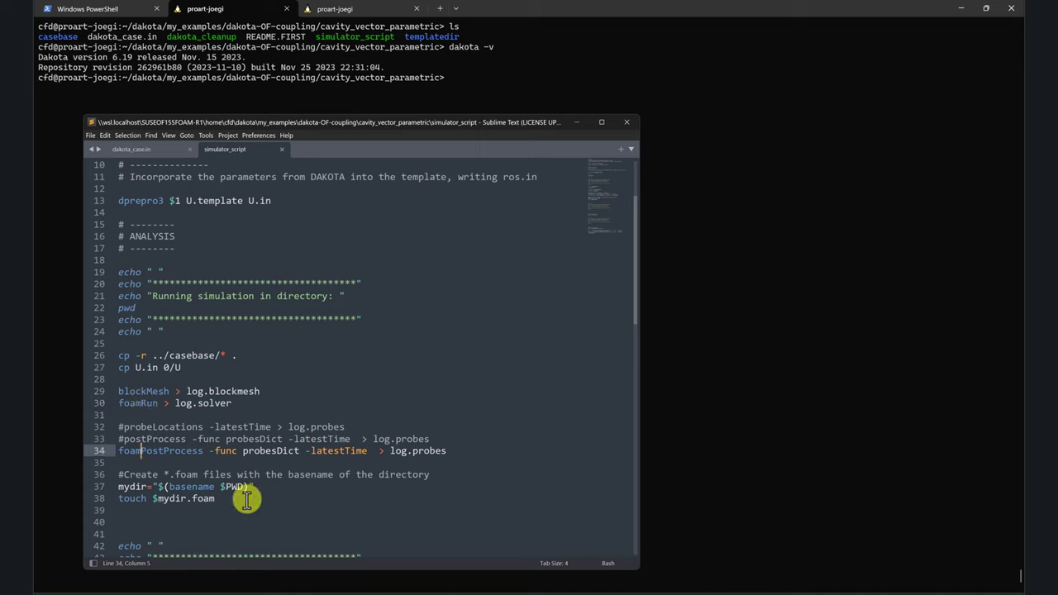
# Examine the mydir and touch lines that create the .foam file in the analysis section, and skim down to the post-processing section.
pyautogui.moveTo(240, 499); pyautogui.dragTo(114, 492)
pyautogui.scroll(-6, 232, 486)
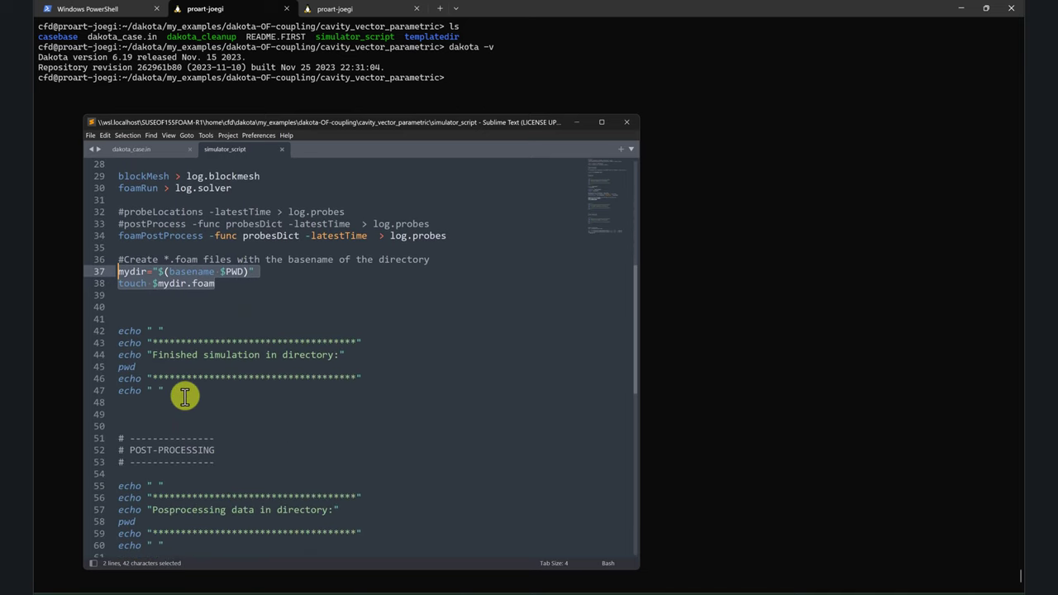
pyautogui.scroll(3, 182, 329)
pyautogui.scroll(2, 180, 318)
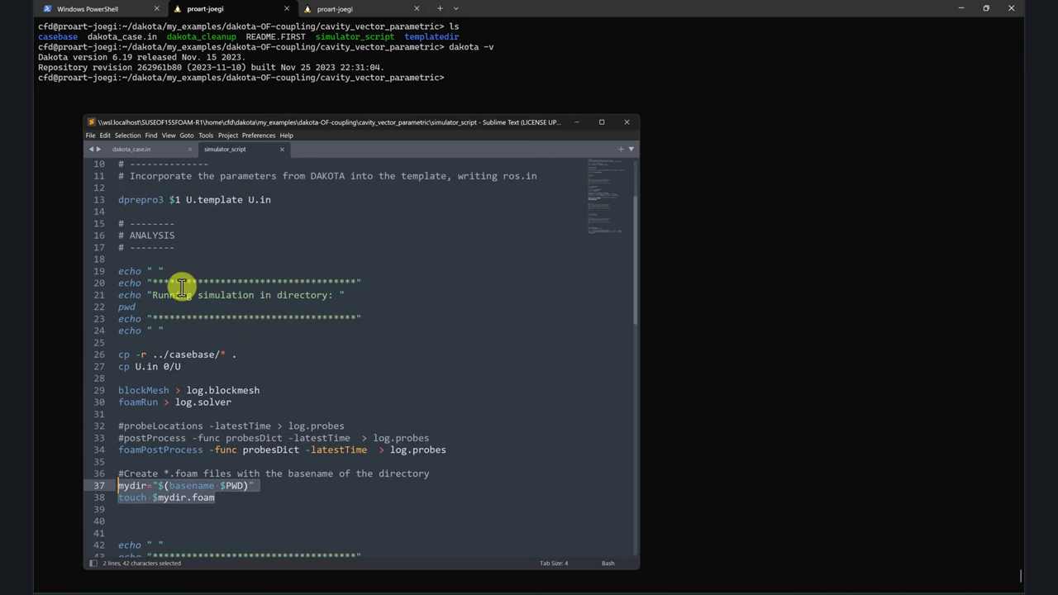
pyautogui.scroll(-5, 182, 281)
pyautogui.scroll(-4, 182, 285)
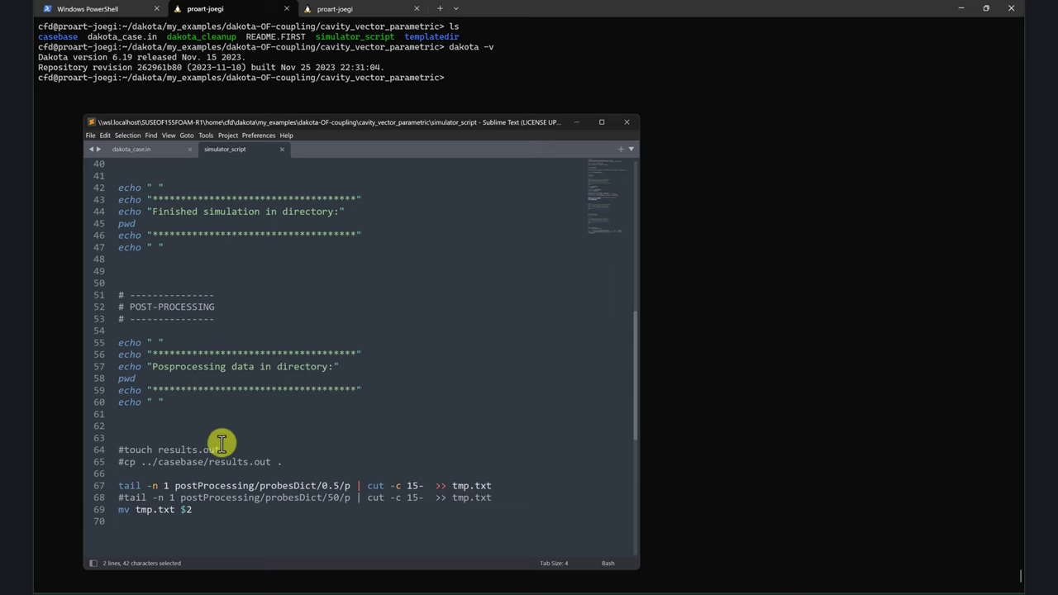
# Examine the post-processing section's tail command on postProcessing/probesDict/0.5/p and the mv command that moves tmp.txt to $2.
pyautogui.scroll(1, 252, 467)
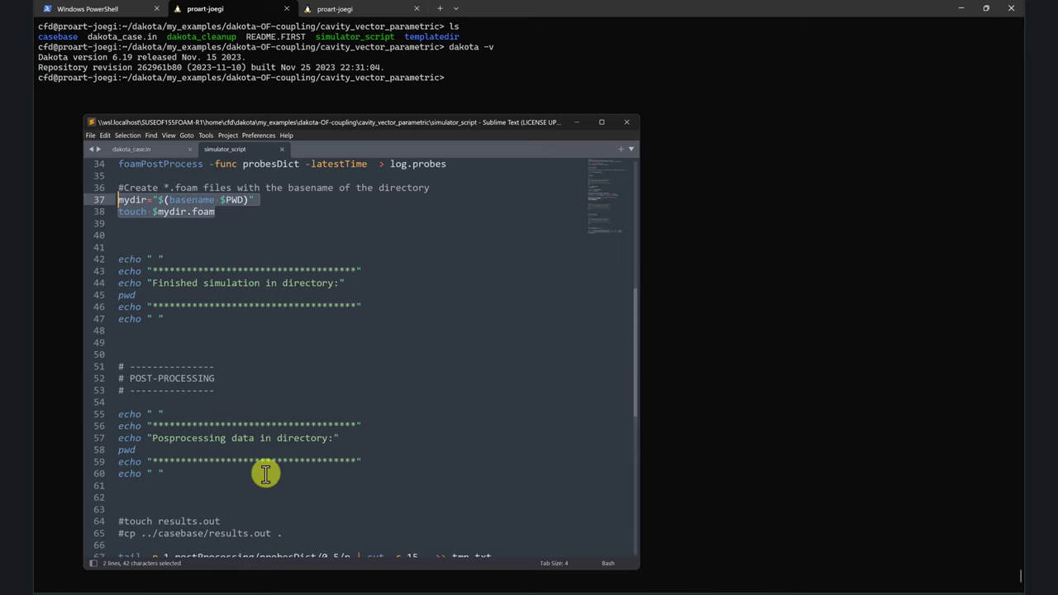
pyautogui.scroll(-1, 266, 472)
pyautogui.scroll(1, 271, 471)
pyautogui.scroll(-1, 248, 475)
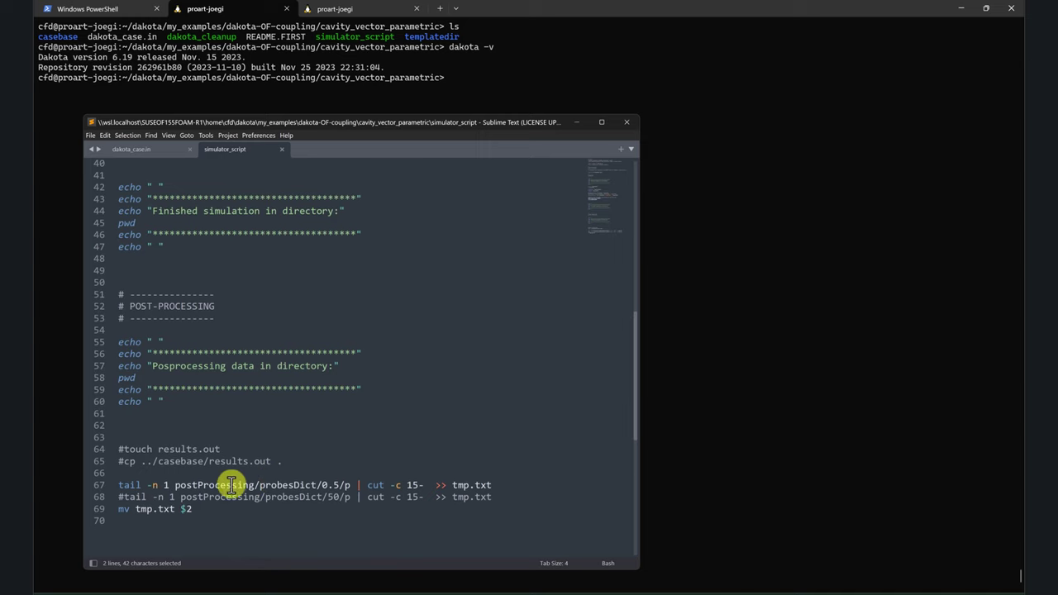
pyautogui.moveTo(174, 486); pyautogui.dragTo(350, 489)
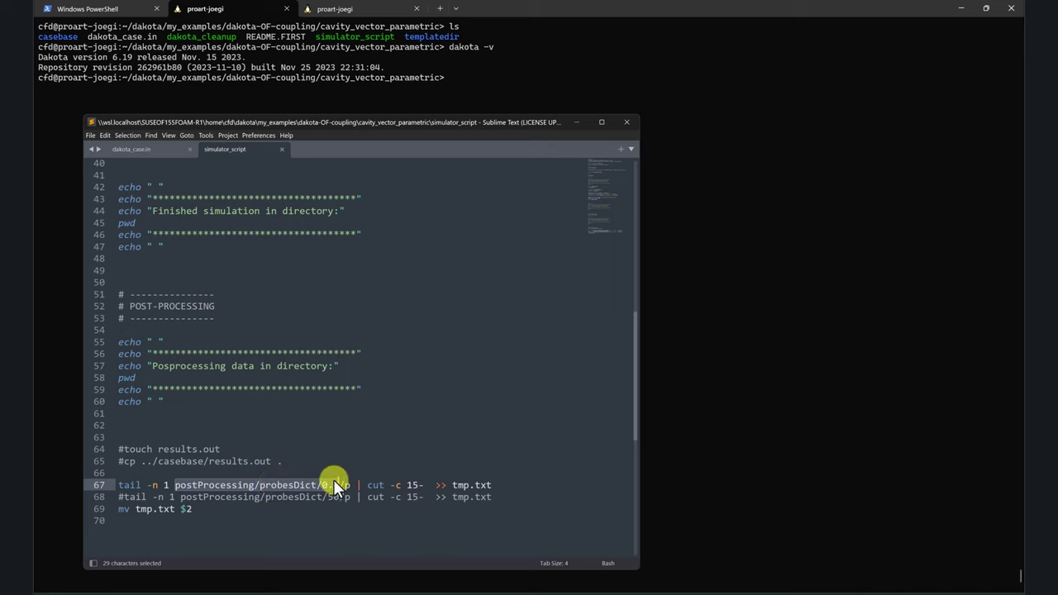
pyautogui.doubleClick(186, 509)
pyautogui.click(190, 509)
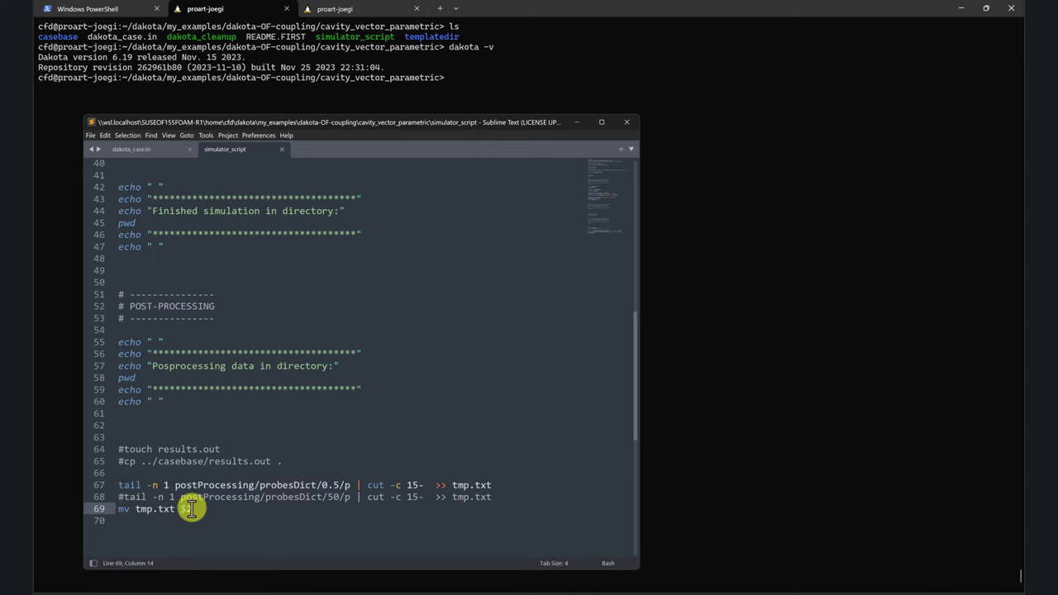
# Examine the header comments defining $1 as params.in and $2 as results.out, and relate $1 to the dprepro3 arguments.
pyautogui.scroll(10, 192, 504)
pyautogui.scroll(2, 191, 504)
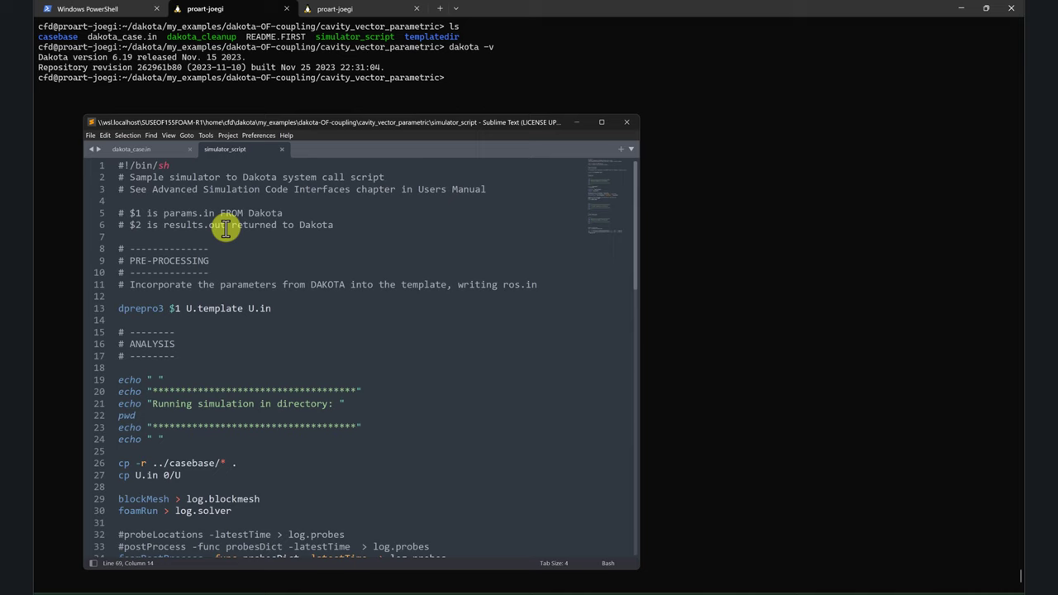
pyautogui.moveTo(229, 225); pyautogui.dragTo(164, 225)
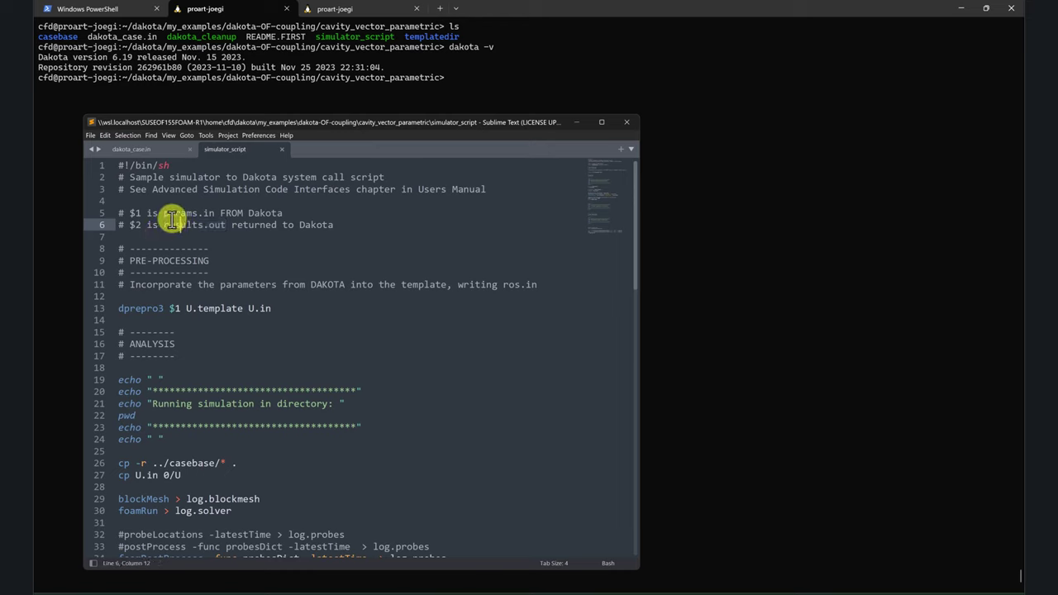
pyautogui.moveTo(141, 212); pyautogui.dragTo(135, 213)
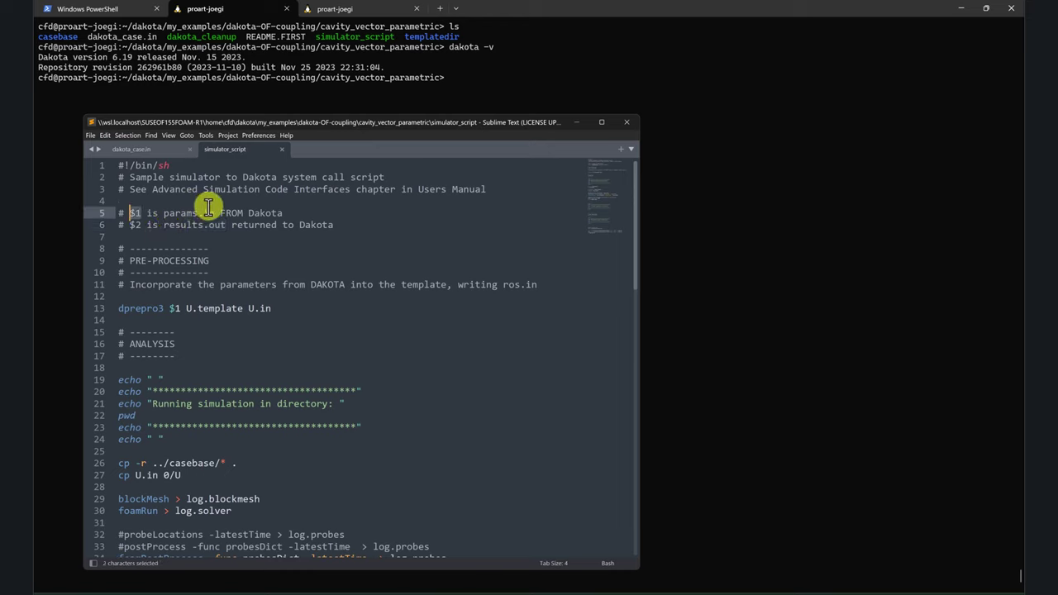
pyautogui.moveTo(215, 212); pyautogui.dragTo(165, 215)
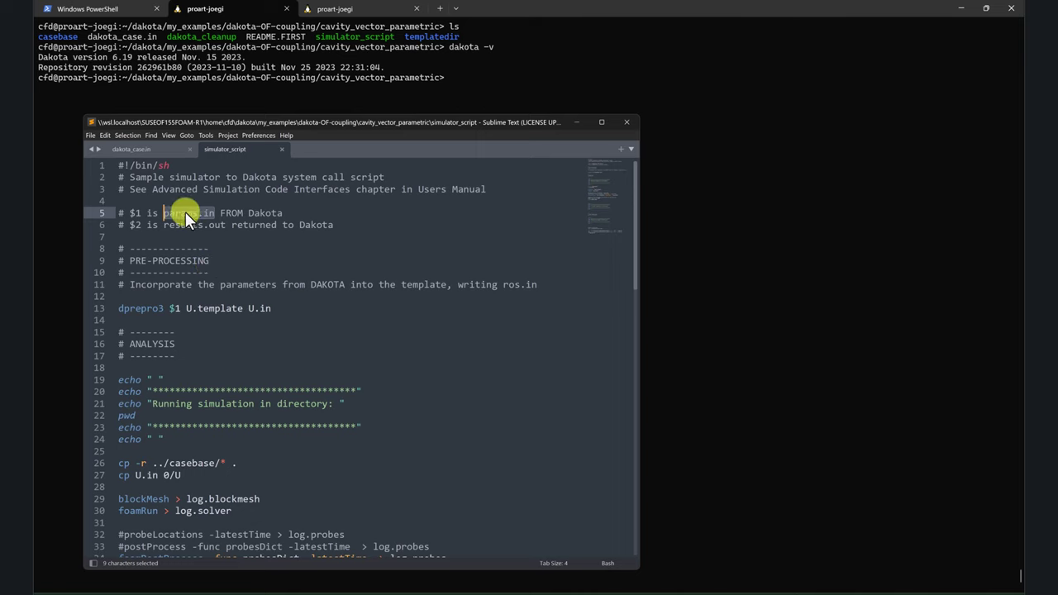
pyautogui.click(185, 212)
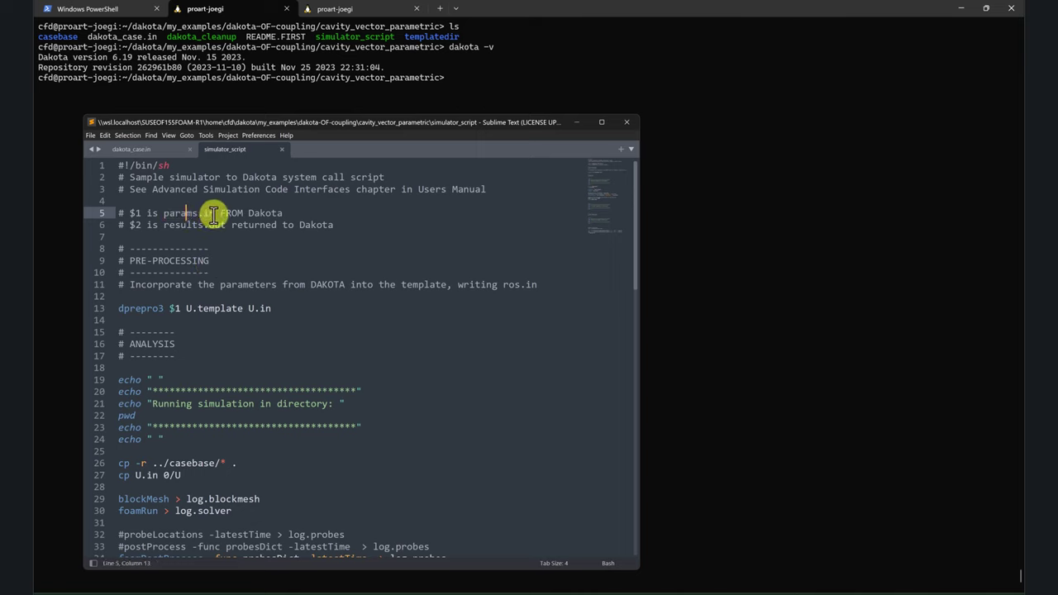
pyautogui.doubleClick(170, 212)
pyautogui.moveTo(277, 308); pyautogui.dragTo(173, 311)
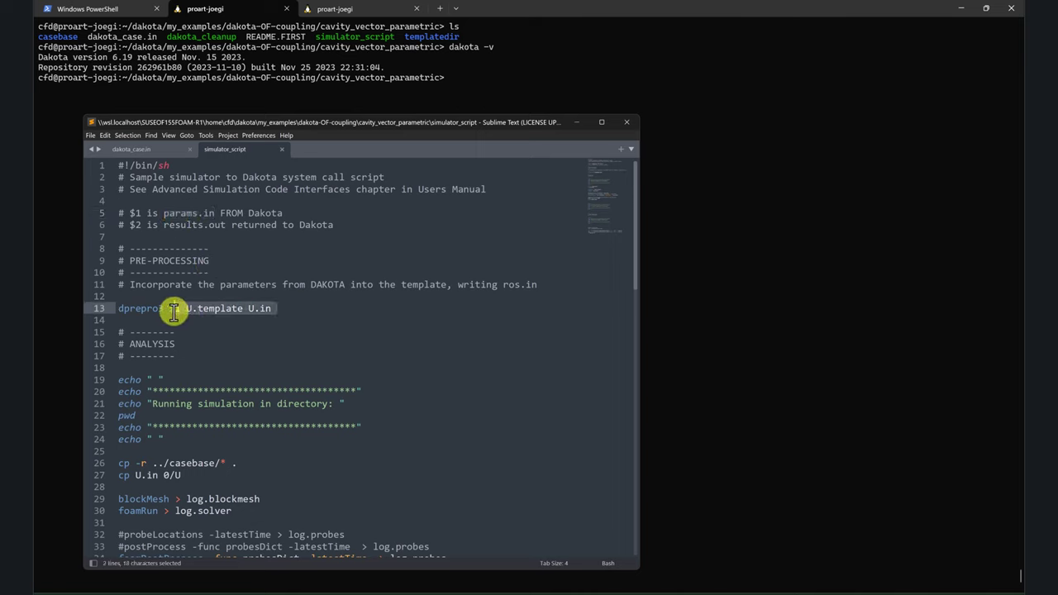
pyautogui.scroll(-8, 307, 332)
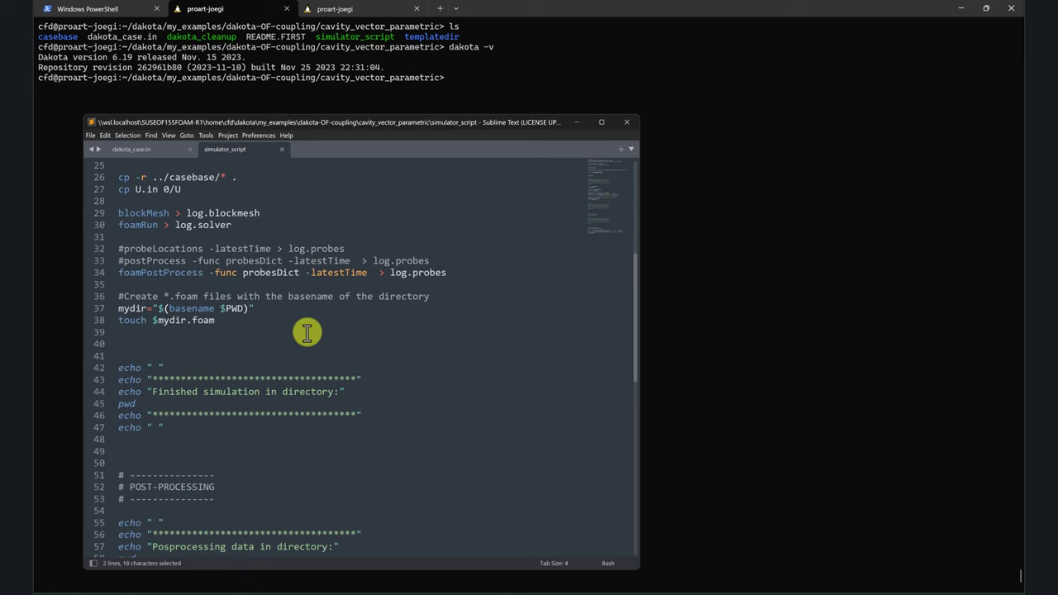
pyautogui.scroll(-4, 307, 332)
# Open U.template from the templatedir folder of the cavity_vector_parametric case in the text editor.
pyautogui.click(684, 306)
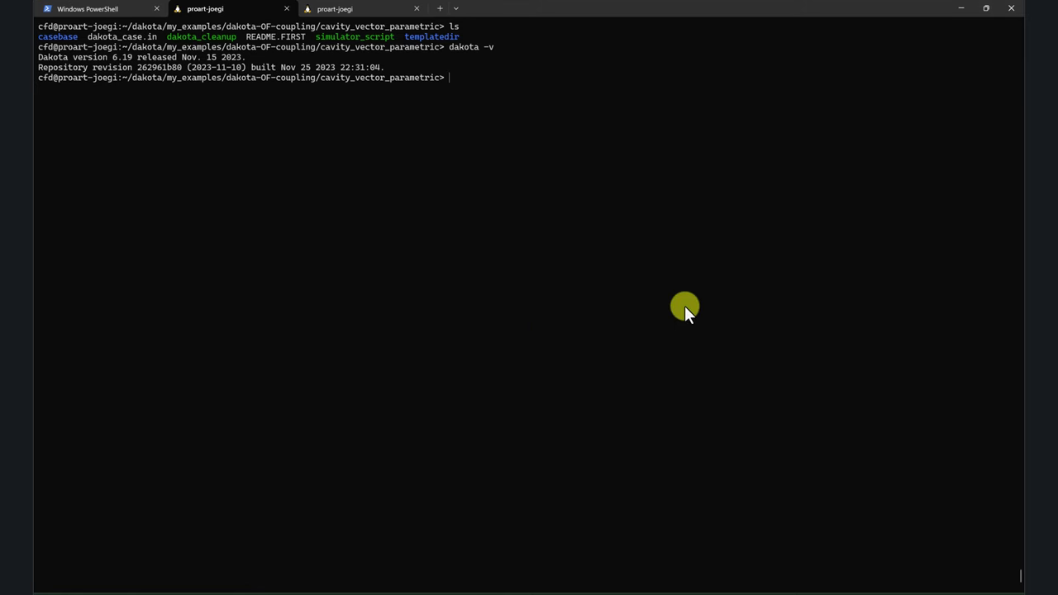
pyautogui.moveTo(245, 593)
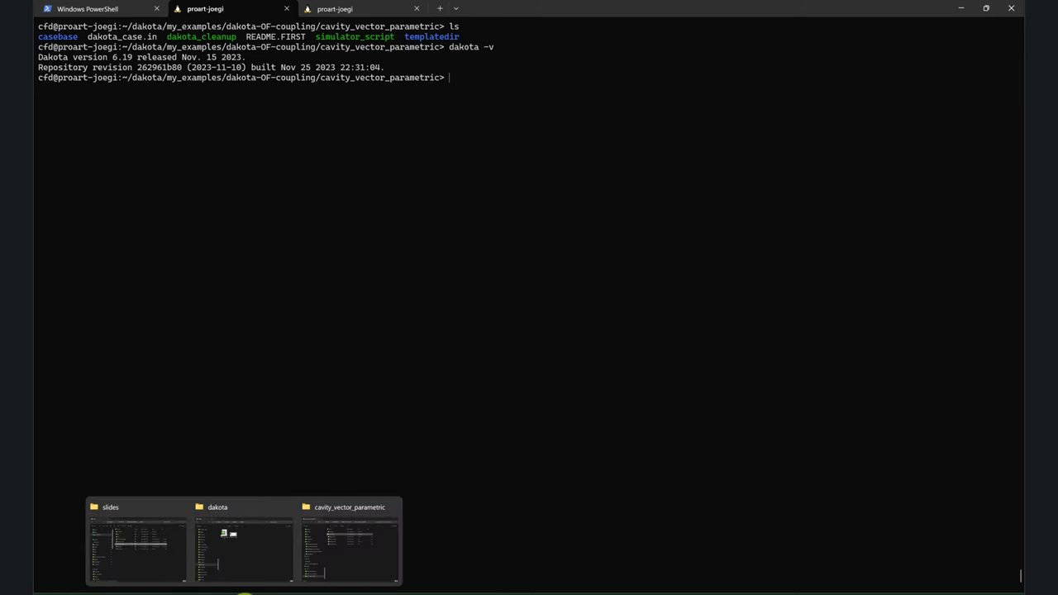
pyautogui.click(359, 549)
pyautogui.doubleClick(534, 159)
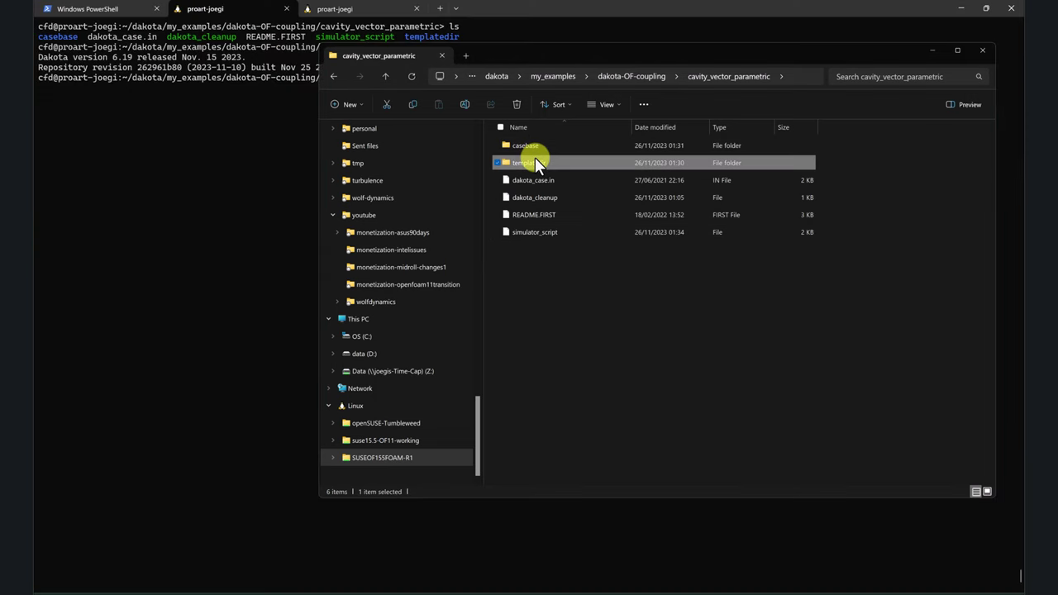
pyautogui.click(275, 593)
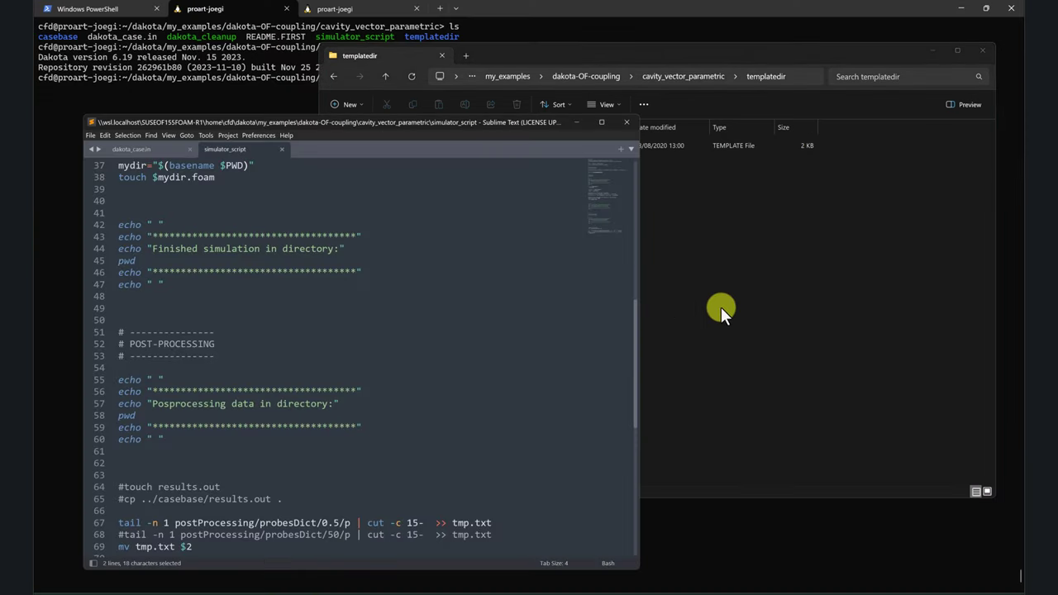
pyautogui.click(720, 306)
pyautogui.moveTo(534, 145); pyautogui.dragTo(541, 530)
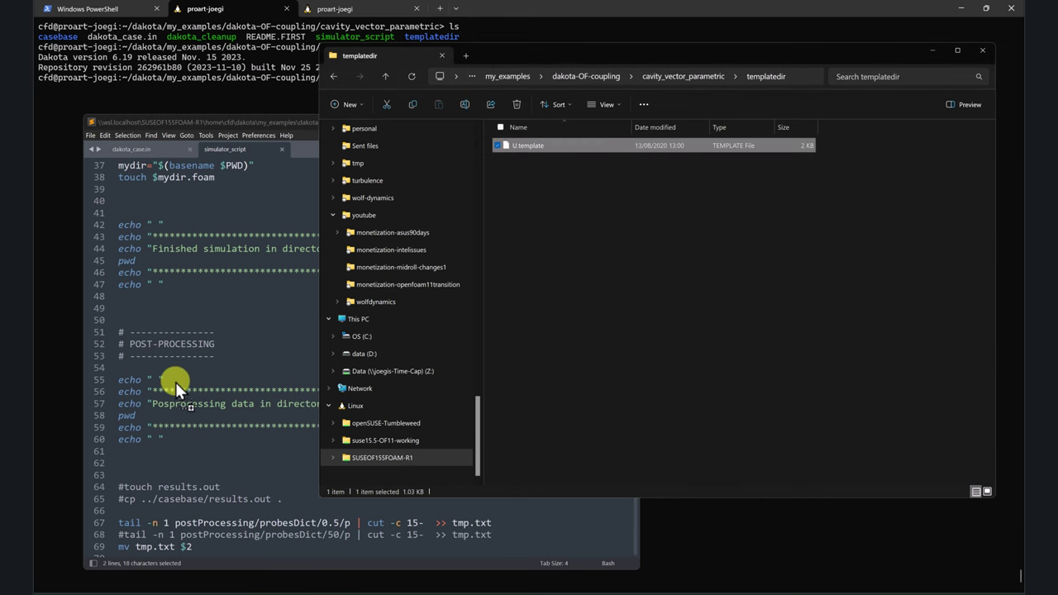
pyautogui.moveTo(175, 381); pyautogui.dragTo(177, 380)
pyautogui.click(775, 198)
pyautogui.click(214, 225)
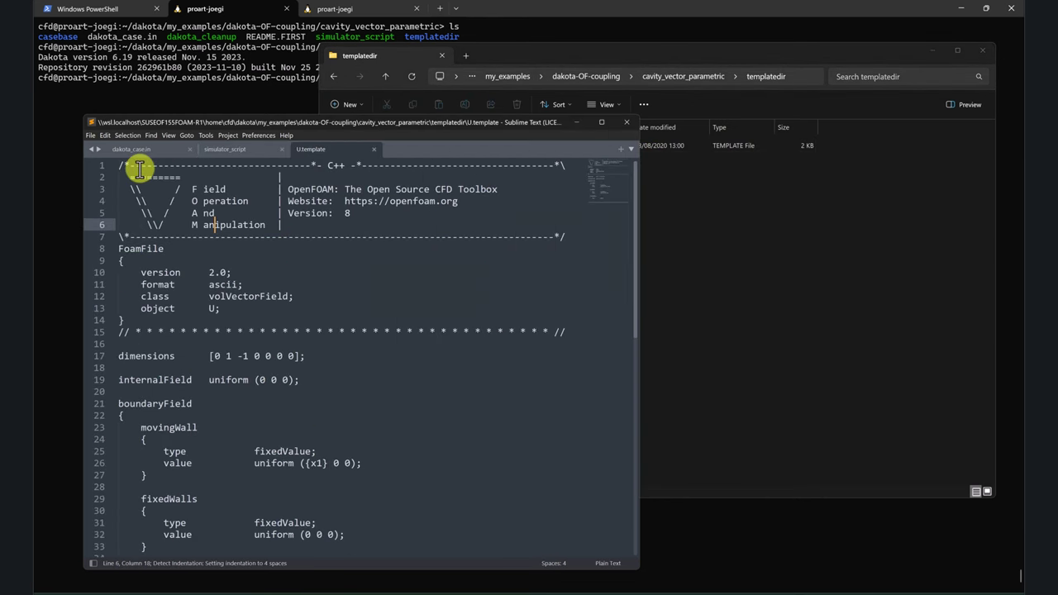
# Compare the dprepro3 command in simulator_script with the contents of U.template, including its boundaryField entries.
pyautogui.click(141, 150)
pyautogui.click(227, 150)
pyautogui.scroll(8, 239, 264)
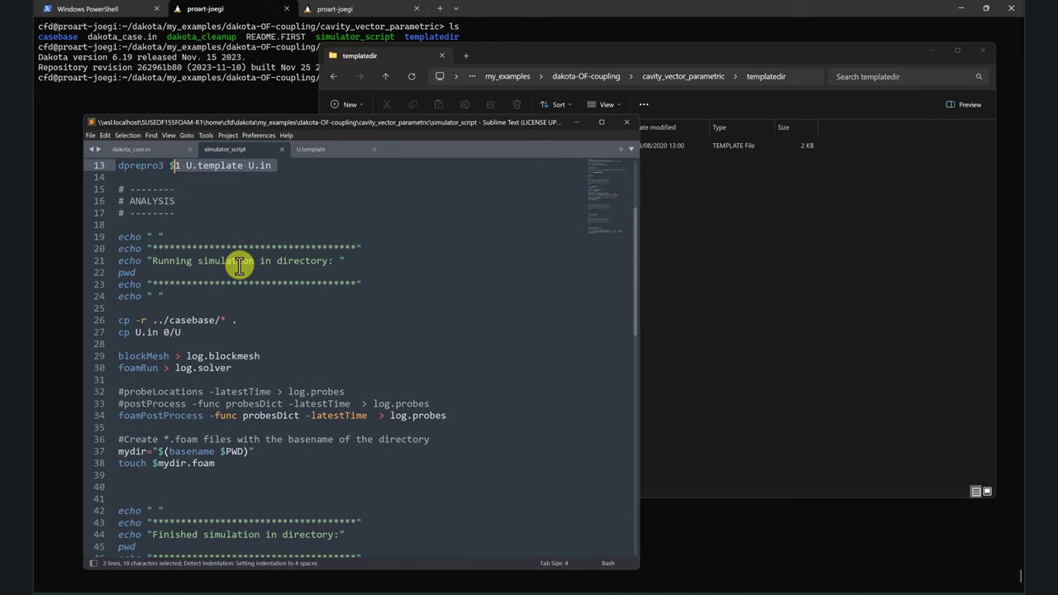
pyautogui.scroll(4, 239, 264)
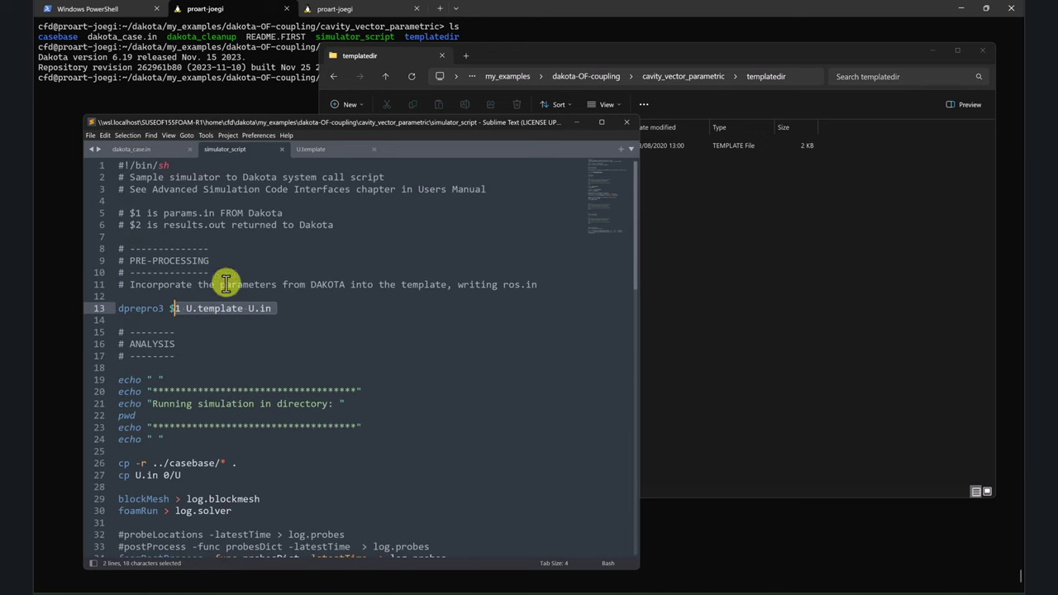
pyautogui.click(317, 147)
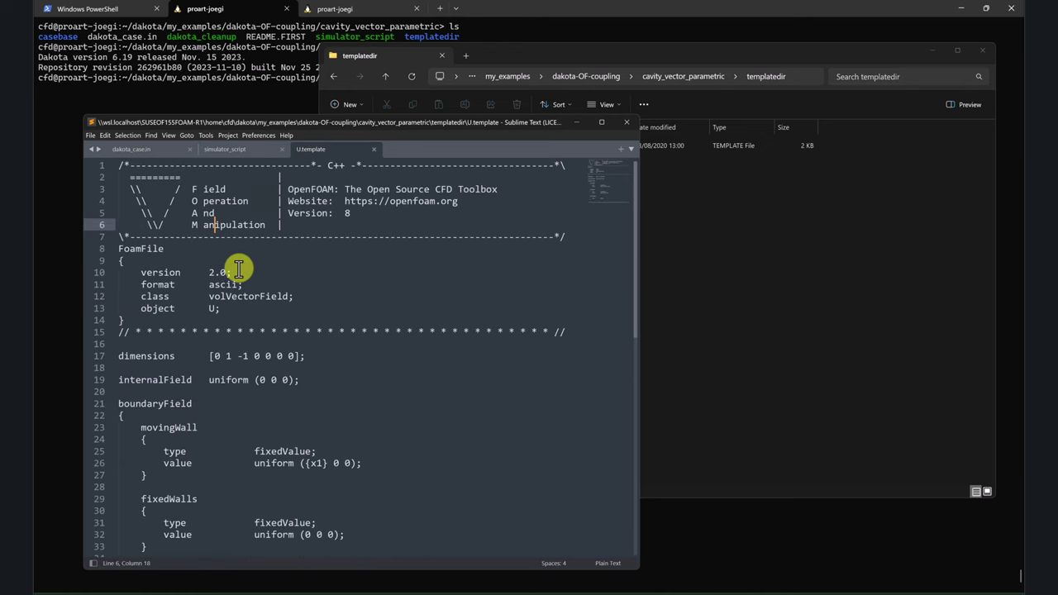
pyautogui.scroll(-3, 239, 272)
pyautogui.scroll(3, 239, 272)
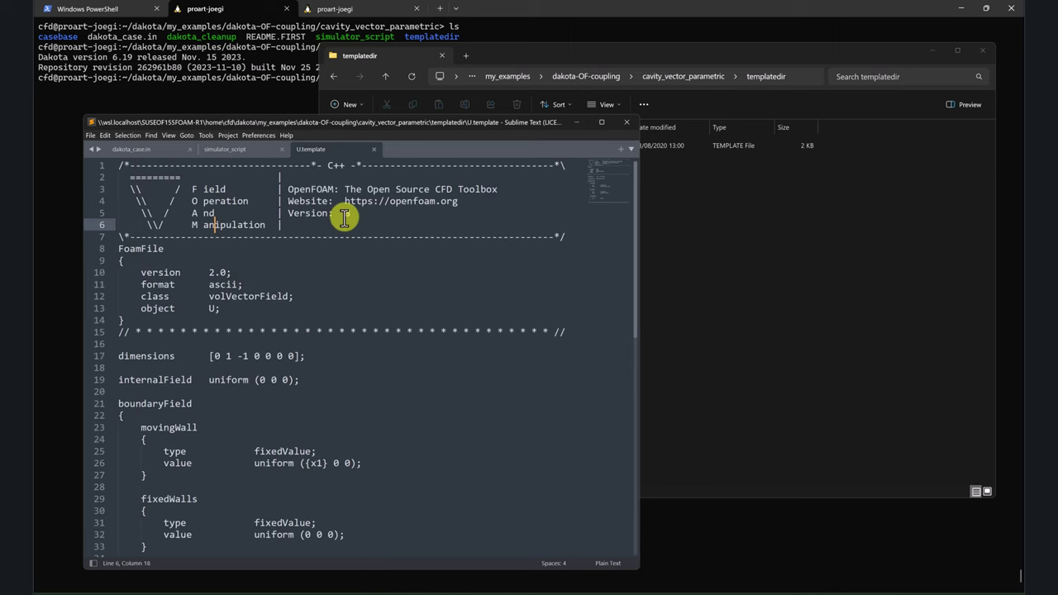
pyautogui.scroll(-4, 344, 217)
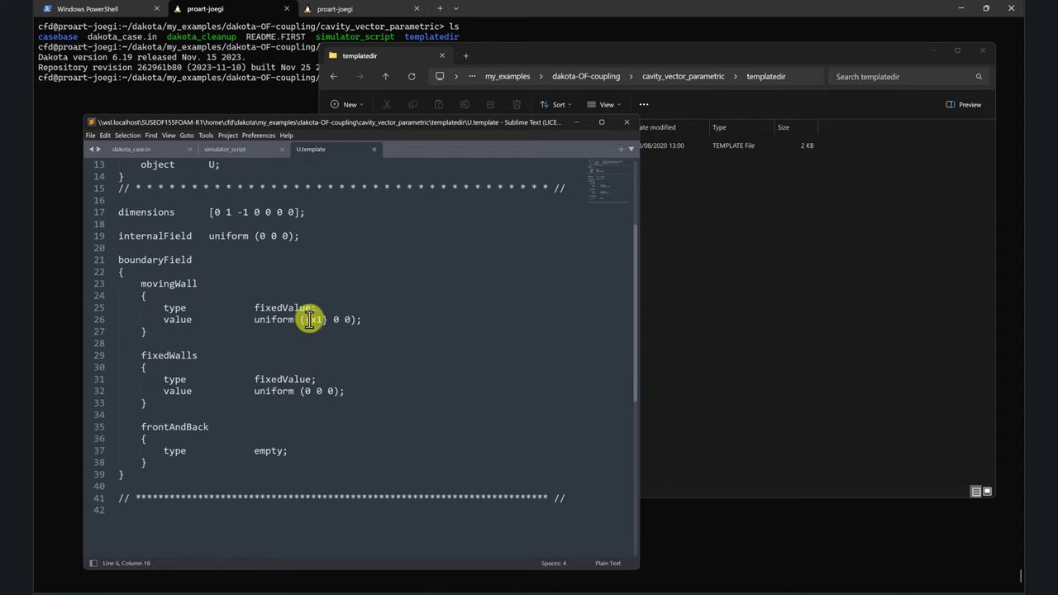
# Try replacing the {x1} placeholder in U.template's movingWall value with 1, and undo the replacement.
pyautogui.moveTo(303, 320); pyautogui.dragTo(325, 321)
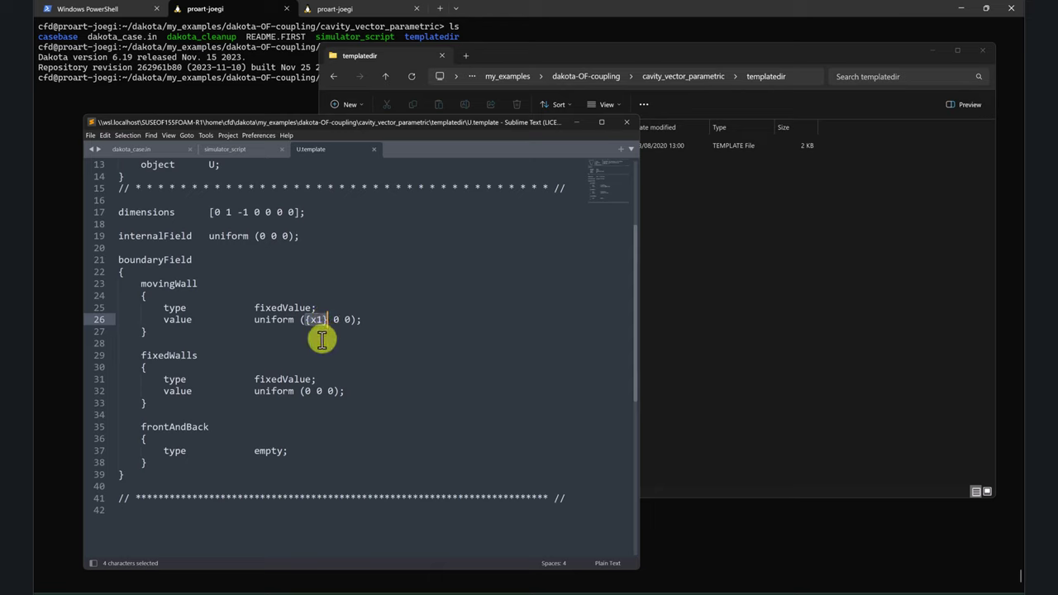
pyautogui.write('1')
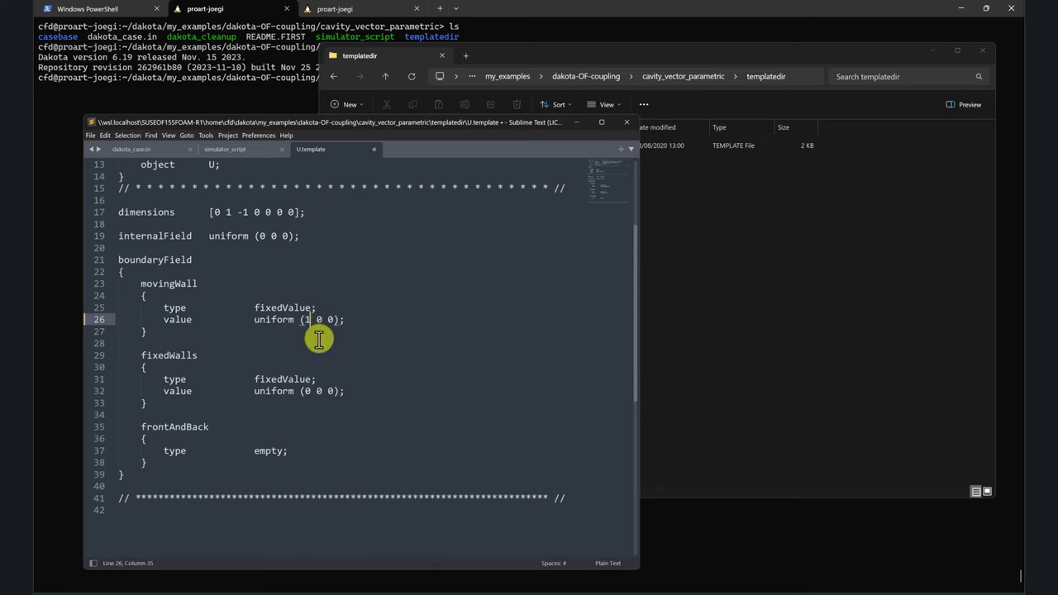
pyautogui.hotkey('ctrl', 'z')
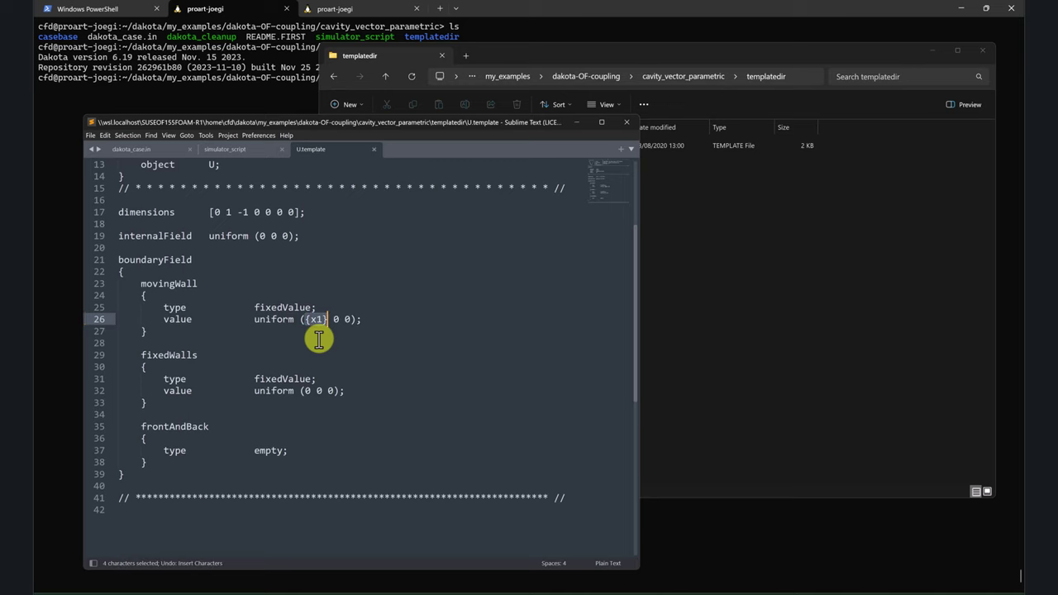
pyautogui.click(319, 341)
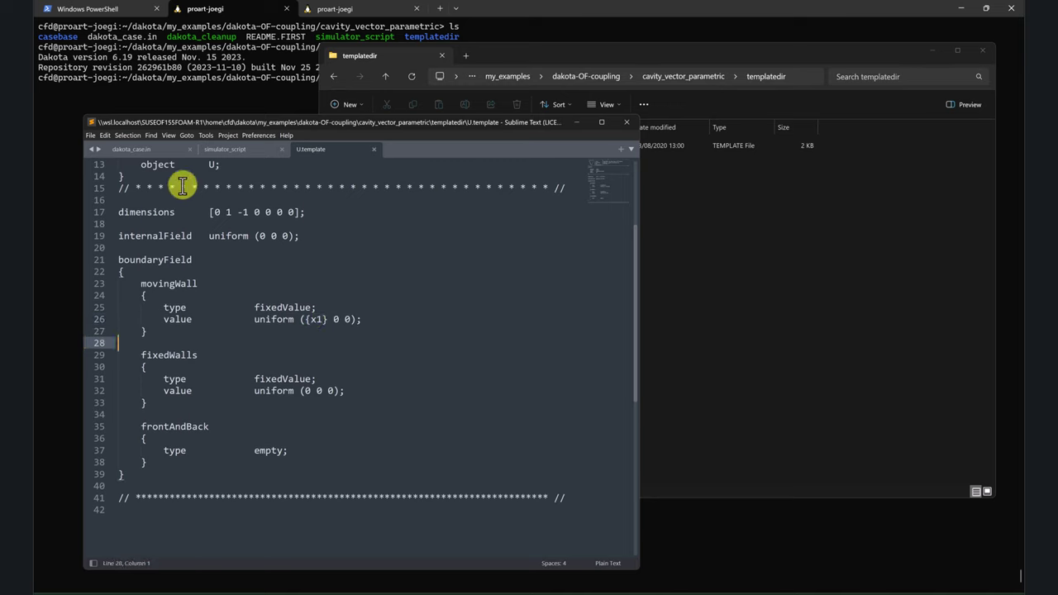
# Examine the x1 descriptor in the variables block of dakota_case.in and match it to the {x1} placeholder in U.template.
pyautogui.click(132, 150)
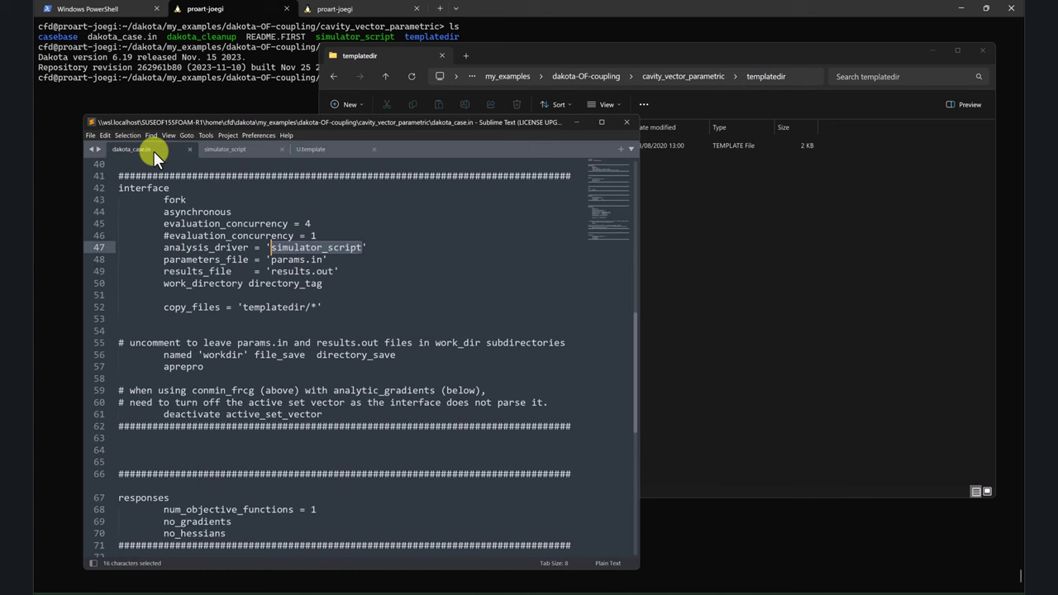
pyautogui.scroll(1, 263, 332)
pyautogui.scroll(4, 262, 332)
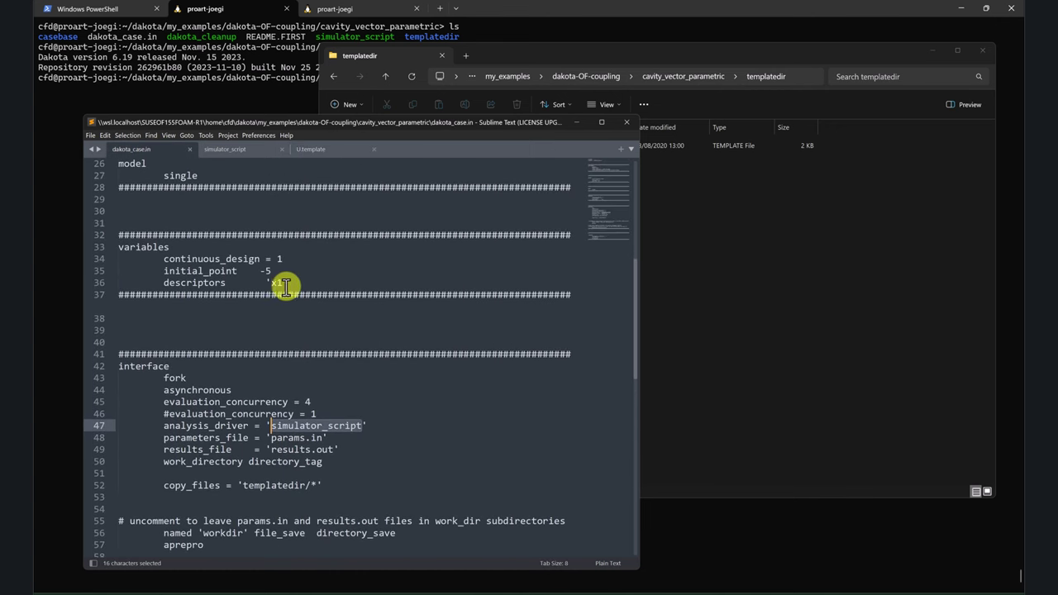
pyautogui.doubleClick(275, 283)
pyautogui.doubleClick(275, 283)
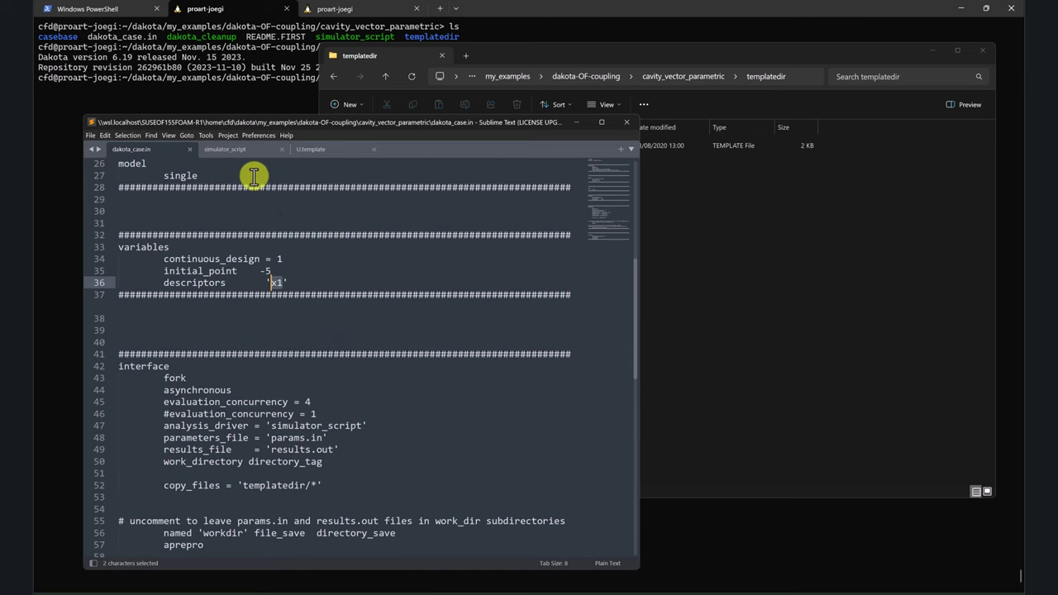
pyautogui.click(241, 152)
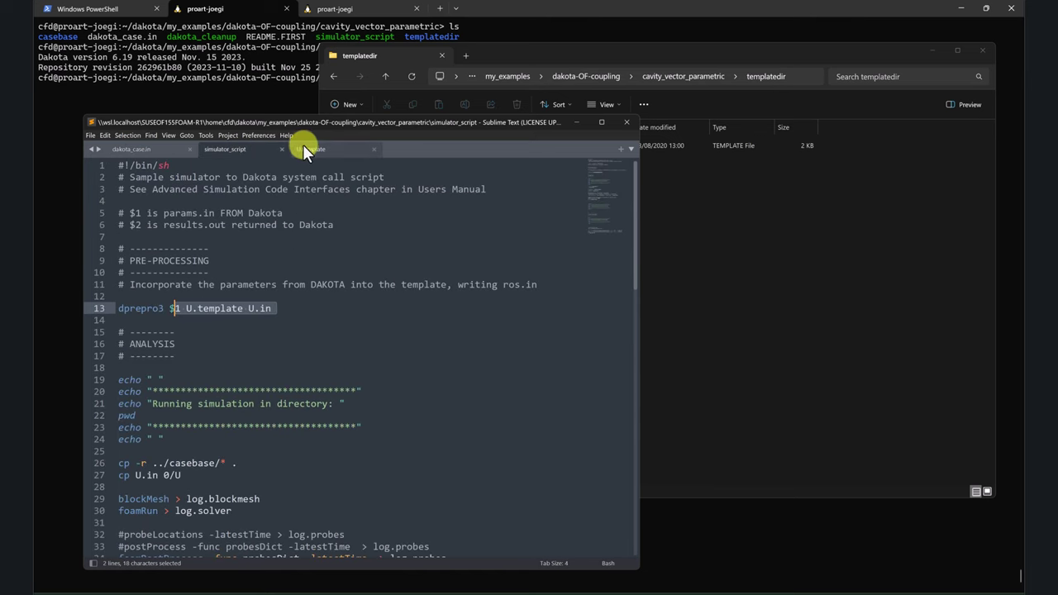
pyautogui.click(304, 149)
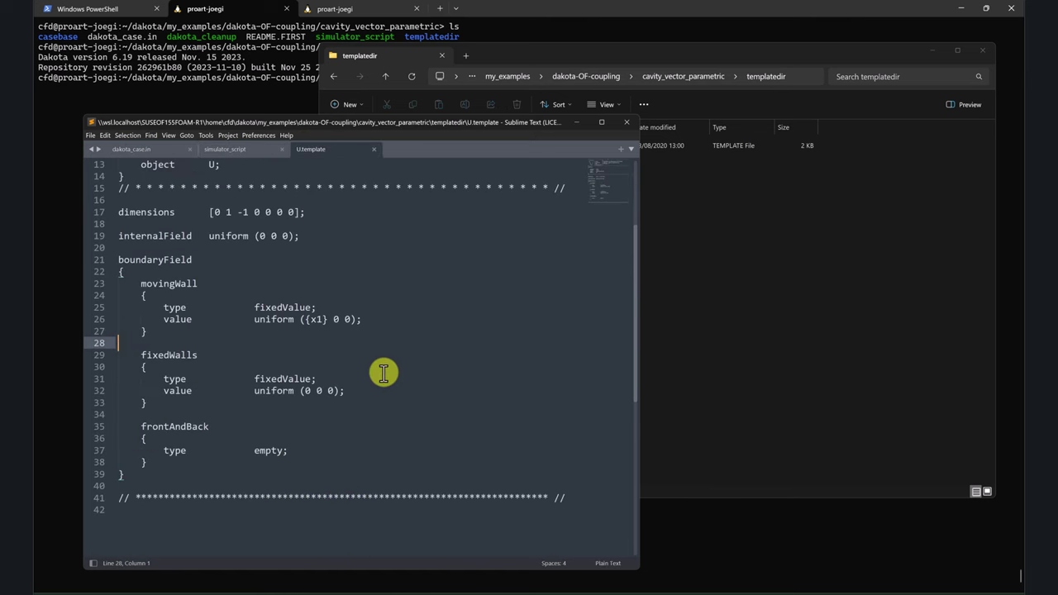
pyautogui.scroll(3, 338, 358)
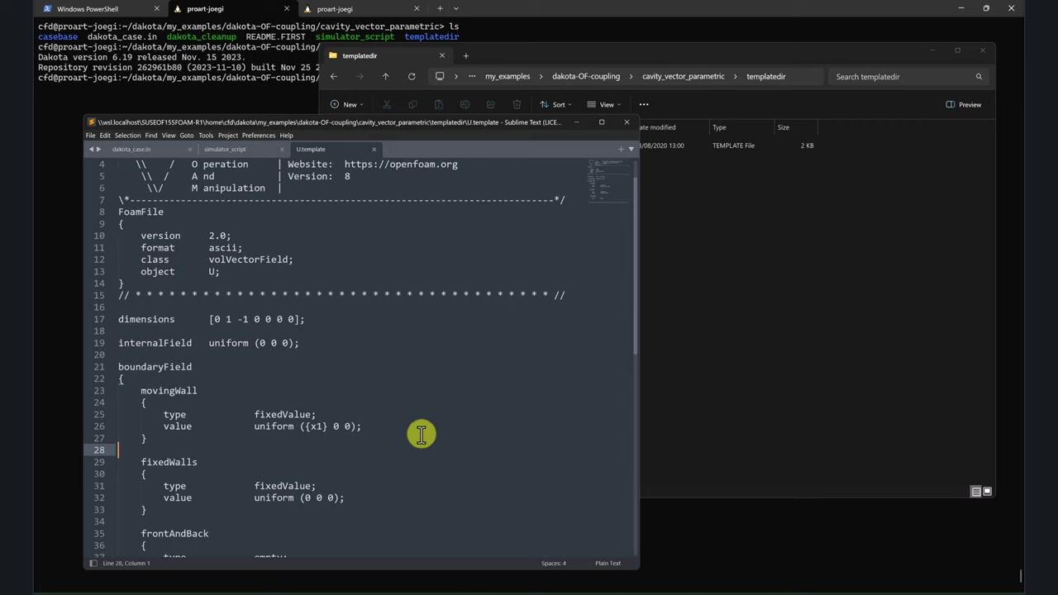
# Examine the {x1} placeholder and its enclosing curly braces in U.template's movingWall value.
pyautogui.moveTo(328, 427); pyautogui.dragTo(307, 427)
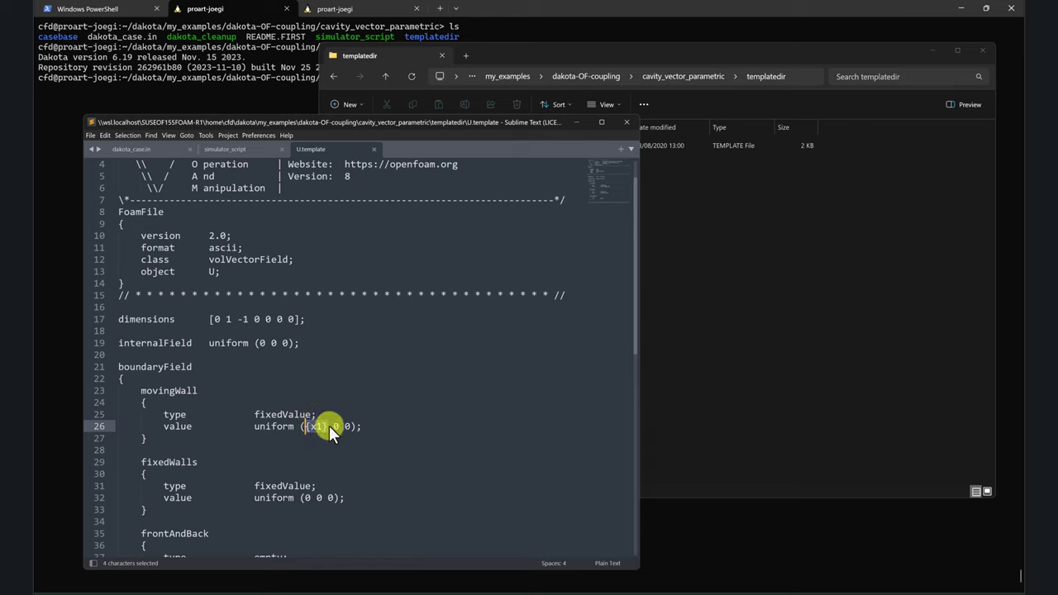
pyautogui.click(310, 427)
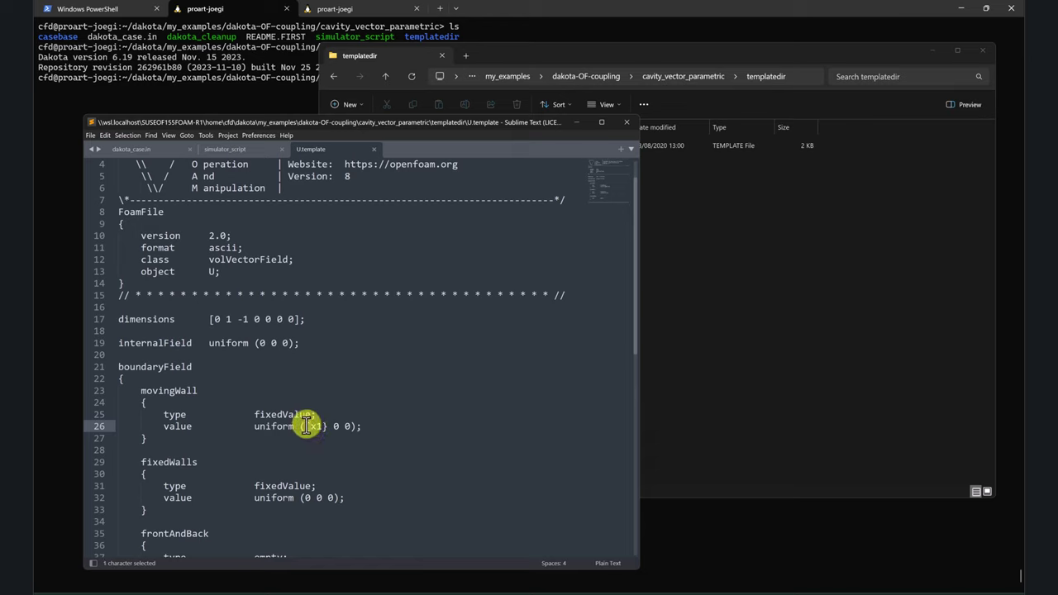
pyautogui.moveTo(310, 426); pyautogui.dragTo(322, 426)
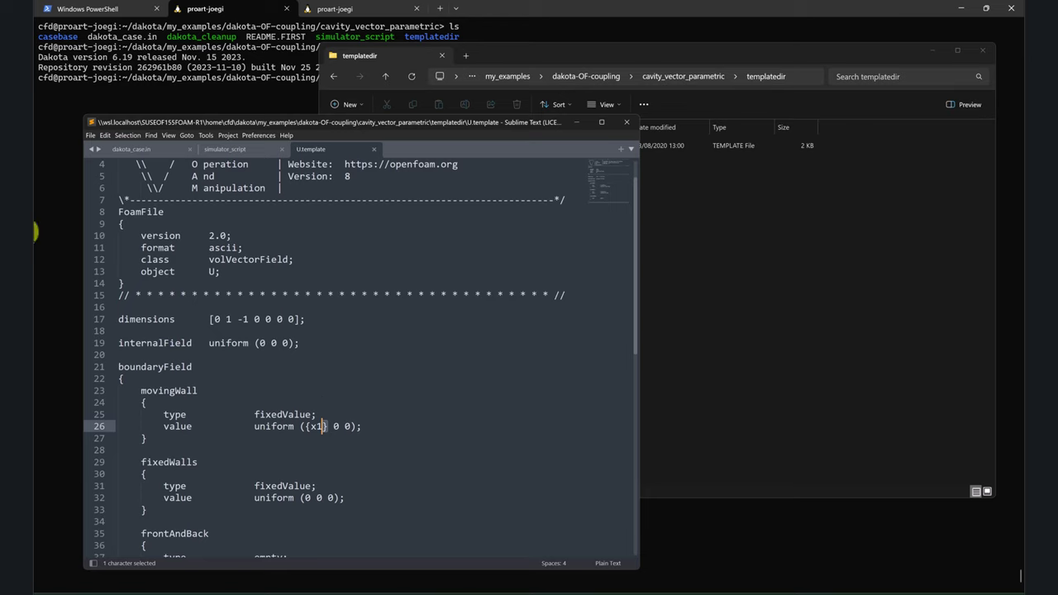
pyautogui.moveTo(118, 282); pyautogui.dragTo(125, 283)
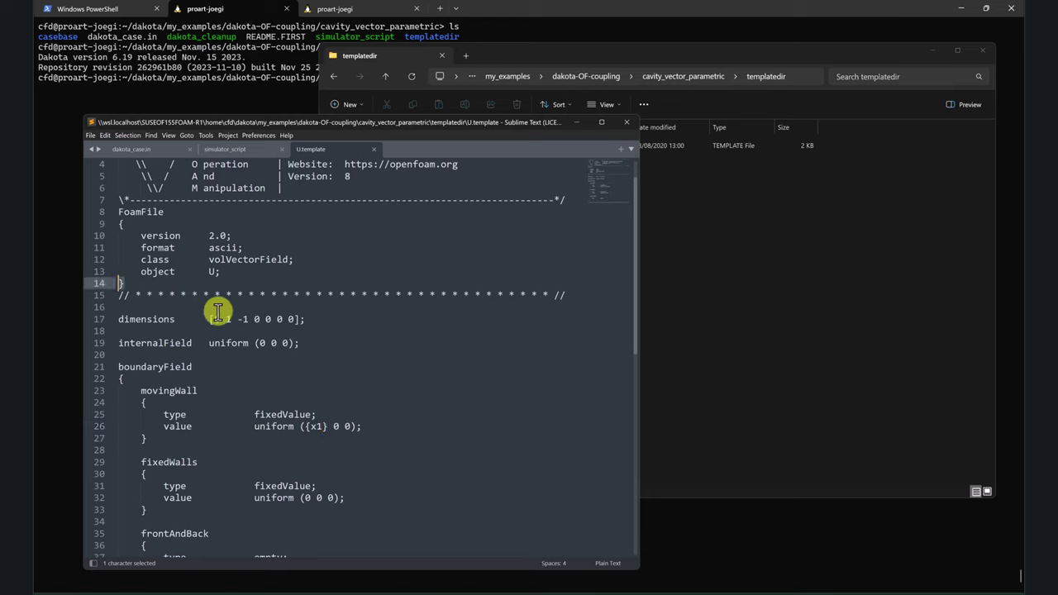
pyautogui.click(366, 375)
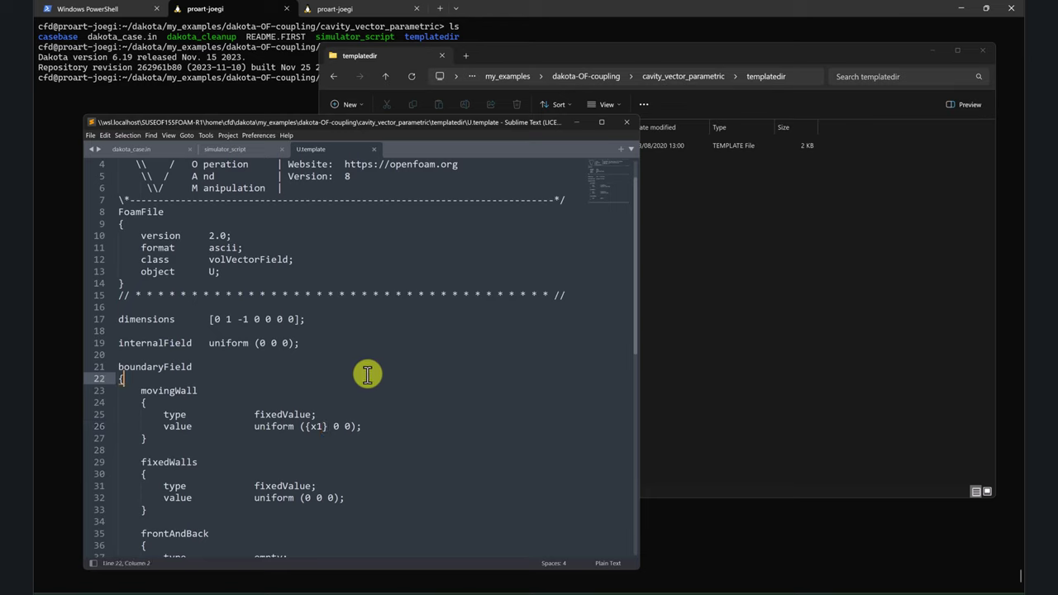
pyautogui.click(327, 426)
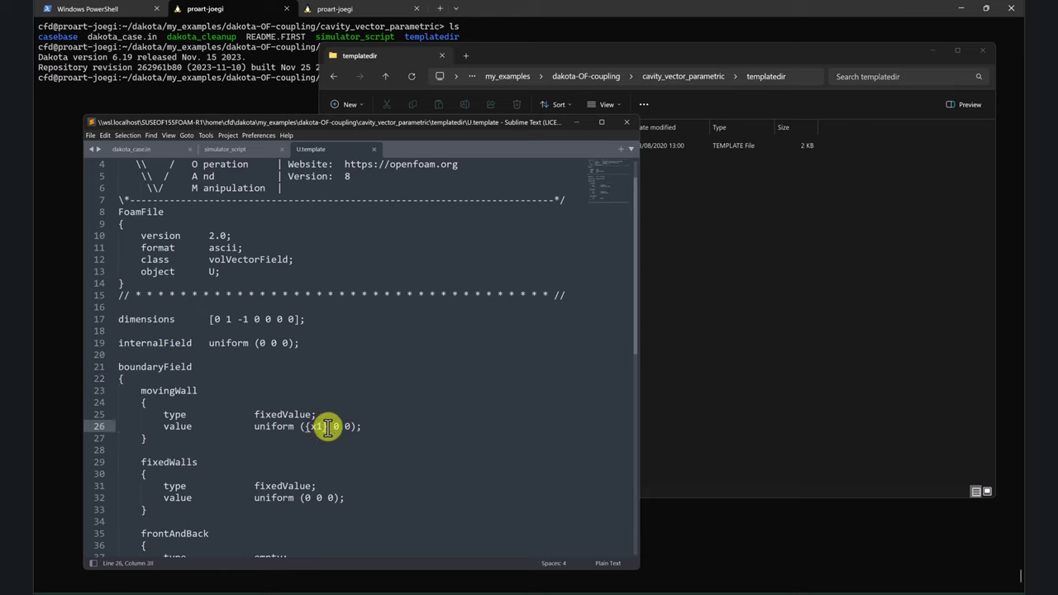
pyautogui.moveTo(328, 426); pyautogui.dragTo(304, 426)
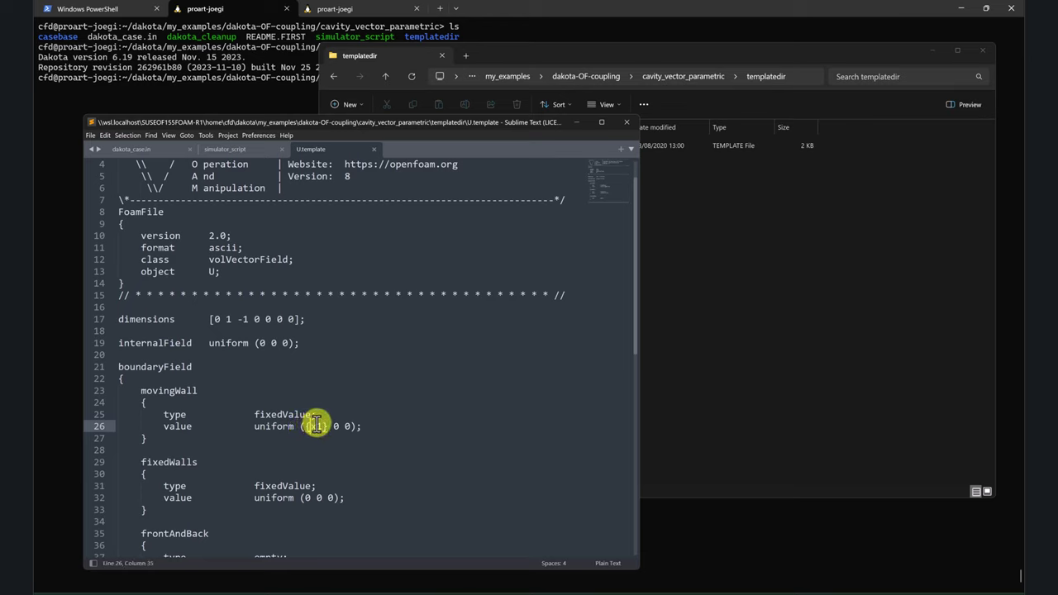
pyautogui.click(305, 426)
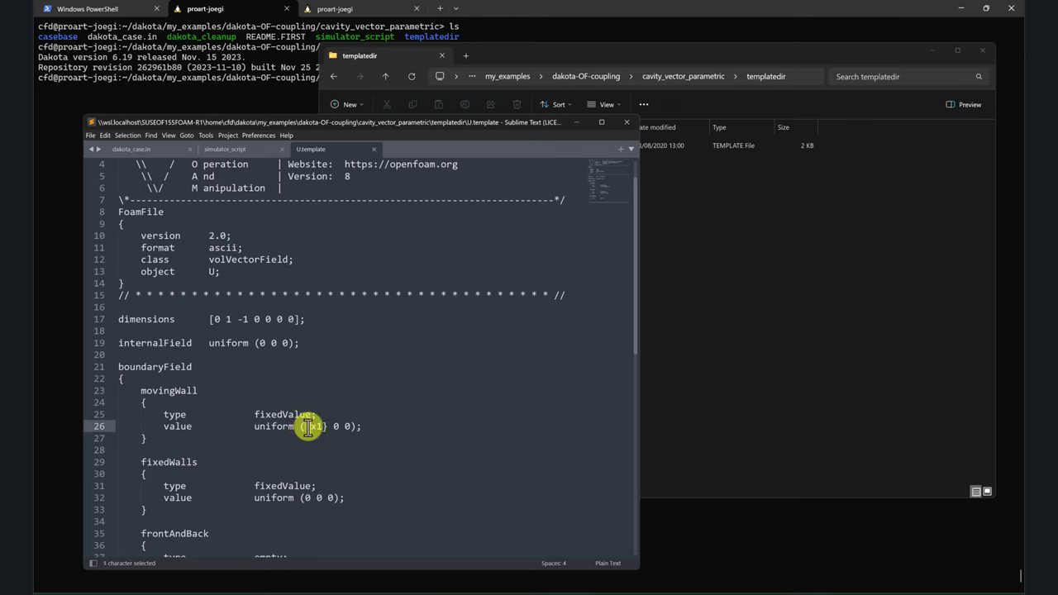
pyautogui.hotkey('shift', 'Right')
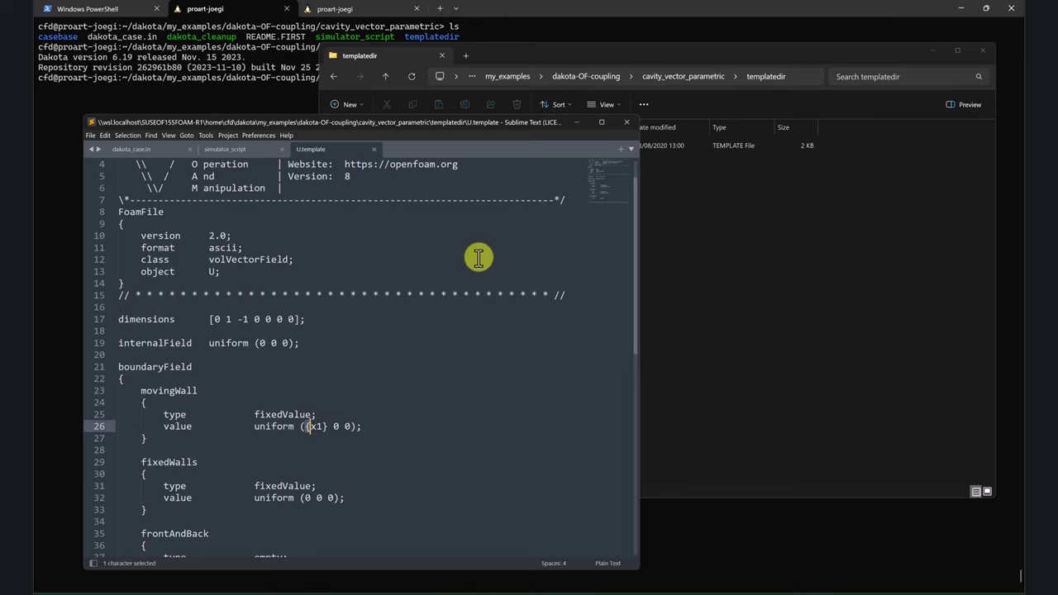
pyautogui.press('Down')
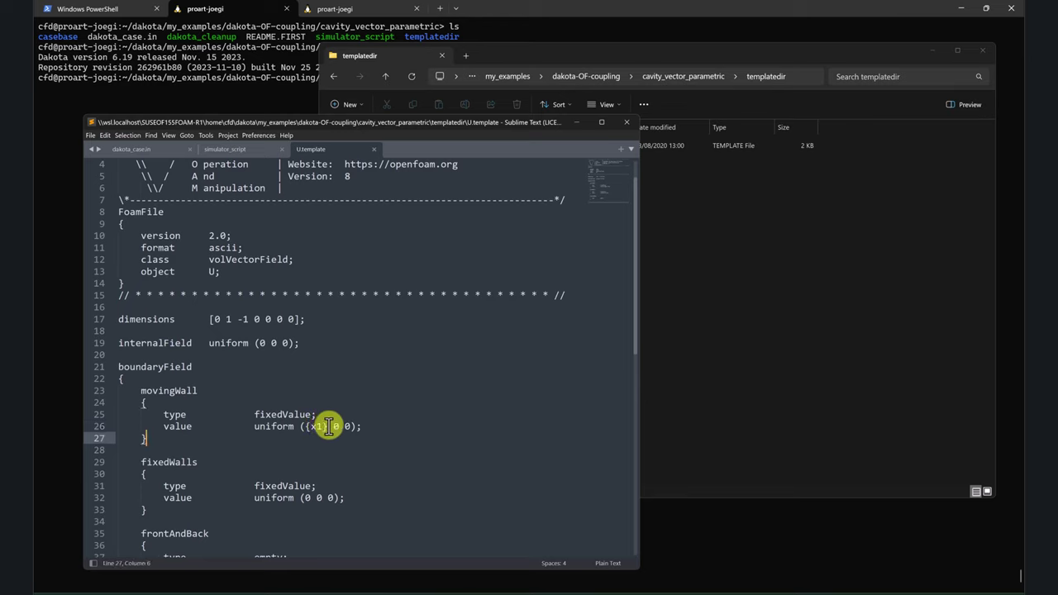
pyautogui.moveTo(329, 426); pyautogui.dragTo(306, 427)
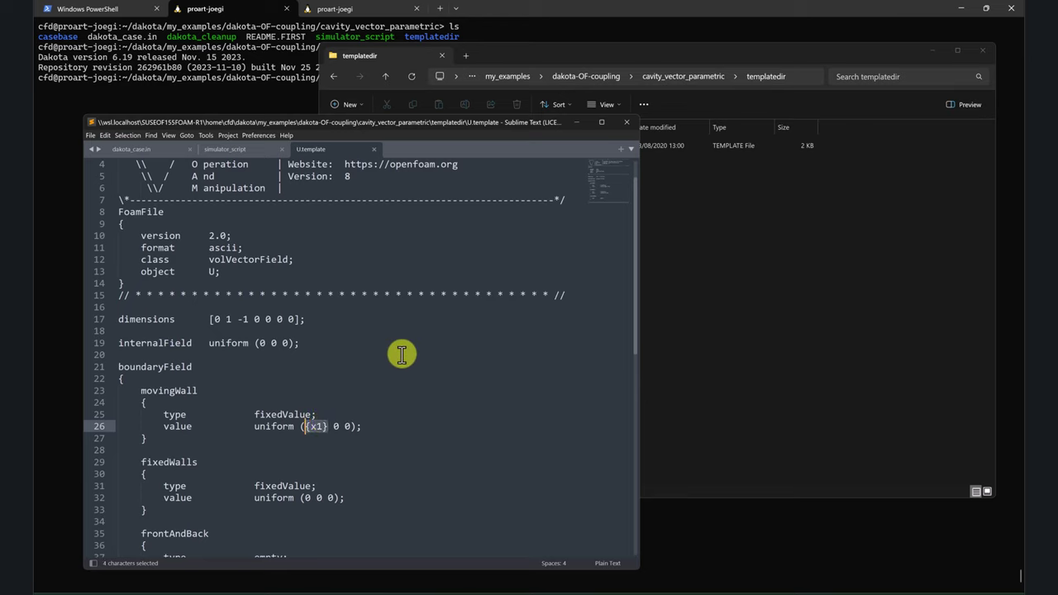
# Open physicalProperties from the case's casebase/constant folder in the text editor.
pyautogui.click(703, 294)
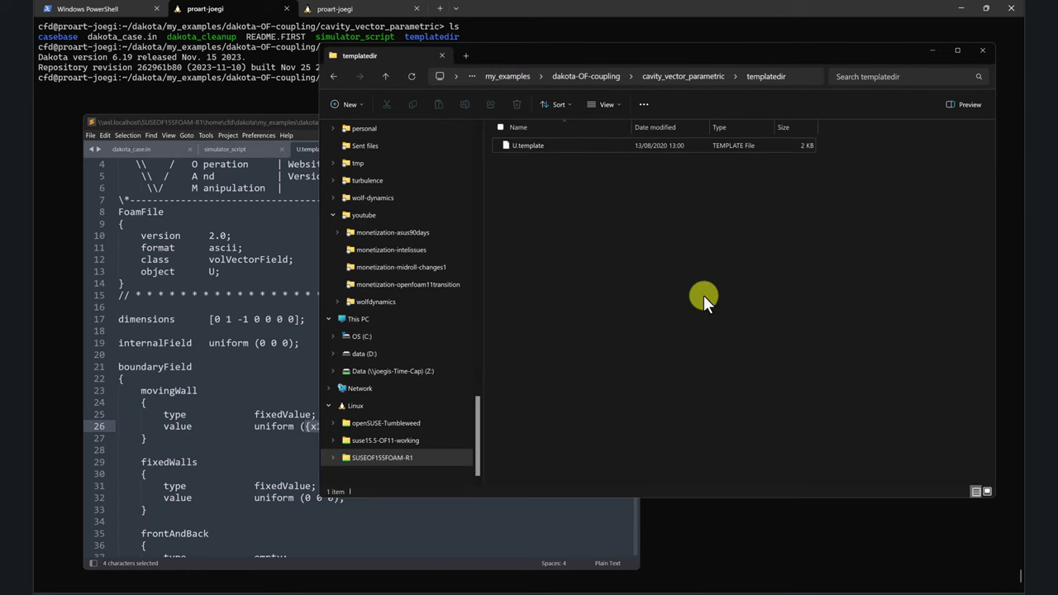
pyautogui.click(386, 77)
pyautogui.doubleClick(532, 145)
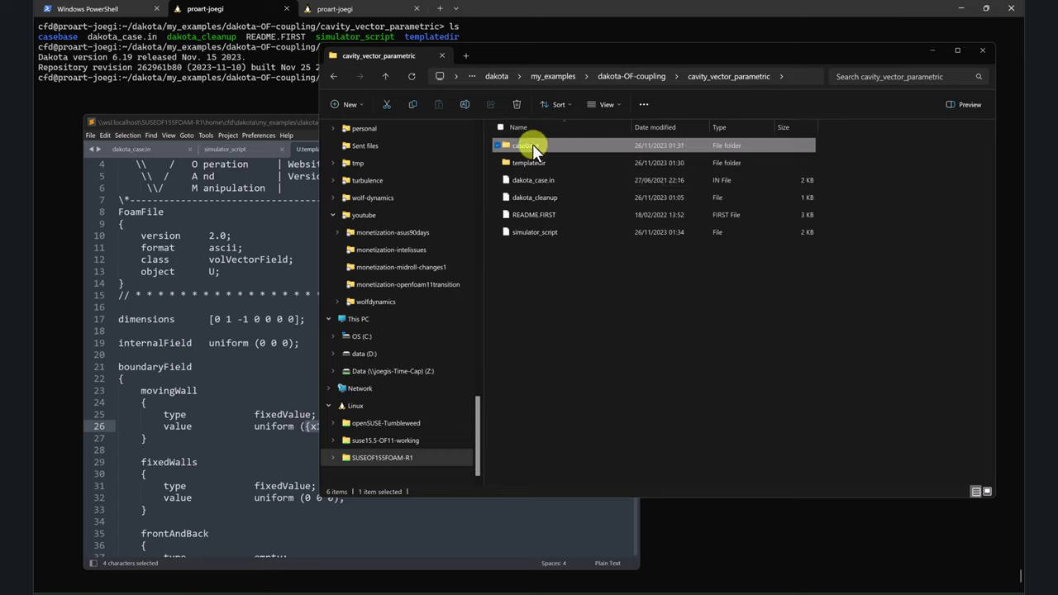
pyautogui.click(535, 163)
pyautogui.doubleClick(535, 162)
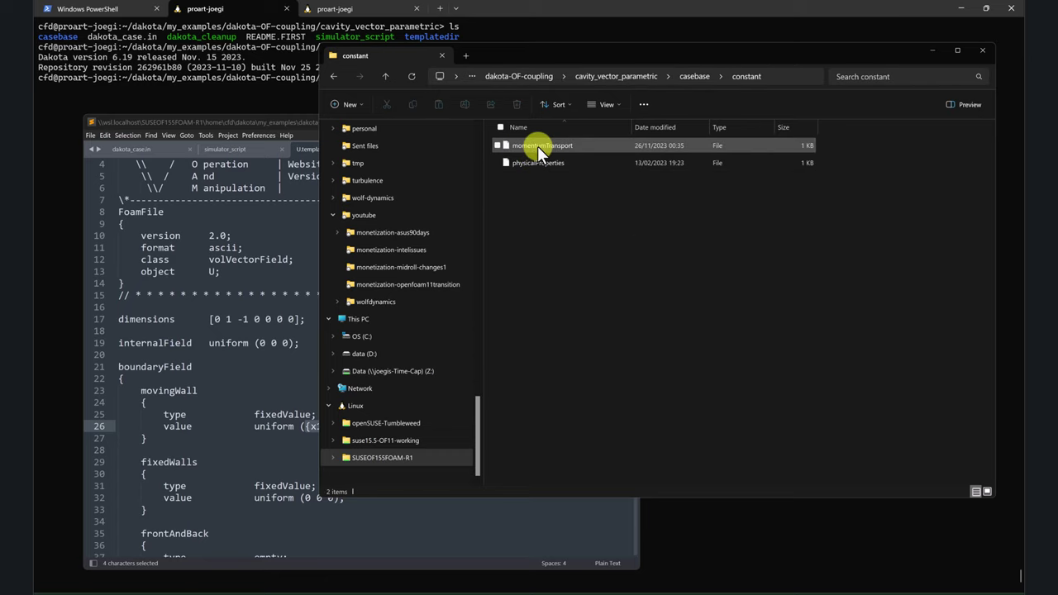
pyautogui.click(534, 163)
pyautogui.doubleClick(536, 162)
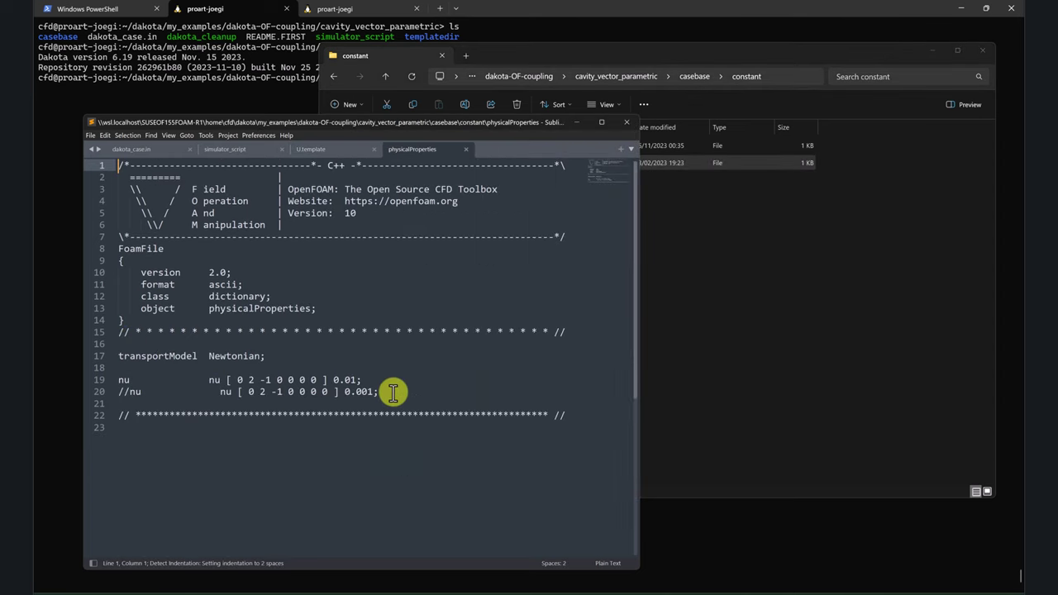
# Try inserting a {banana } placeholder before 0.001 in the commented nu line, compare it with dakota_case.in's variables, undo it and close physicalProperties.
pyautogui.click(341, 391)
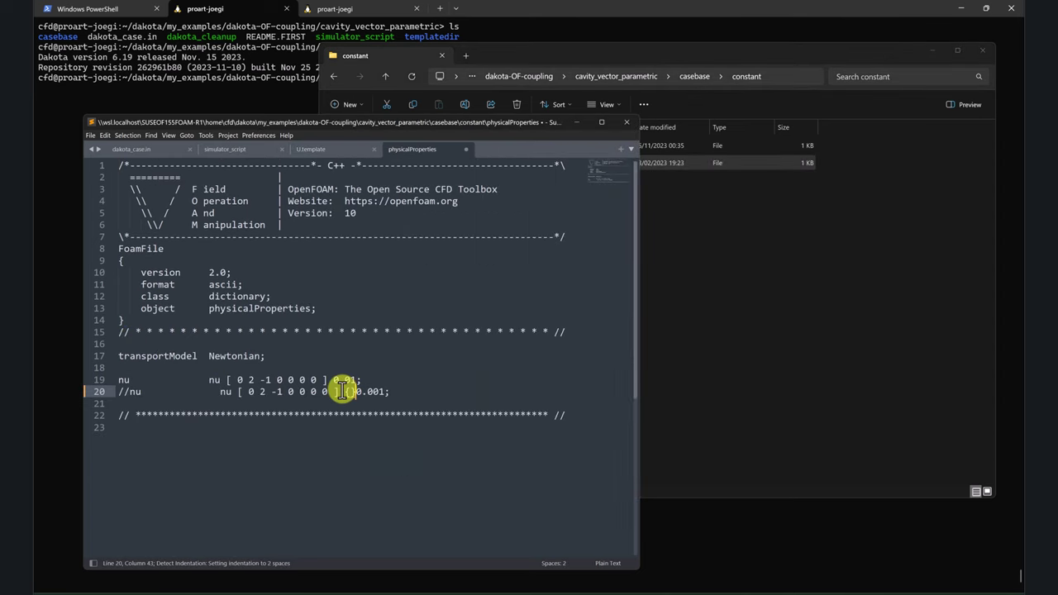
pyautogui.press('Left')
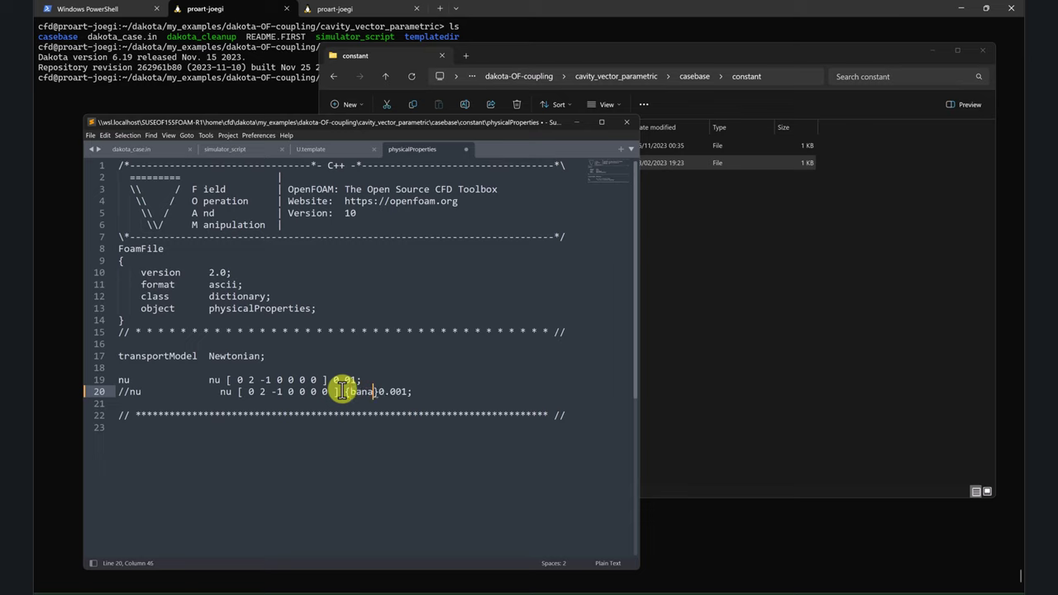
pyautogui.click(132, 148)
pyautogui.click(289, 281)
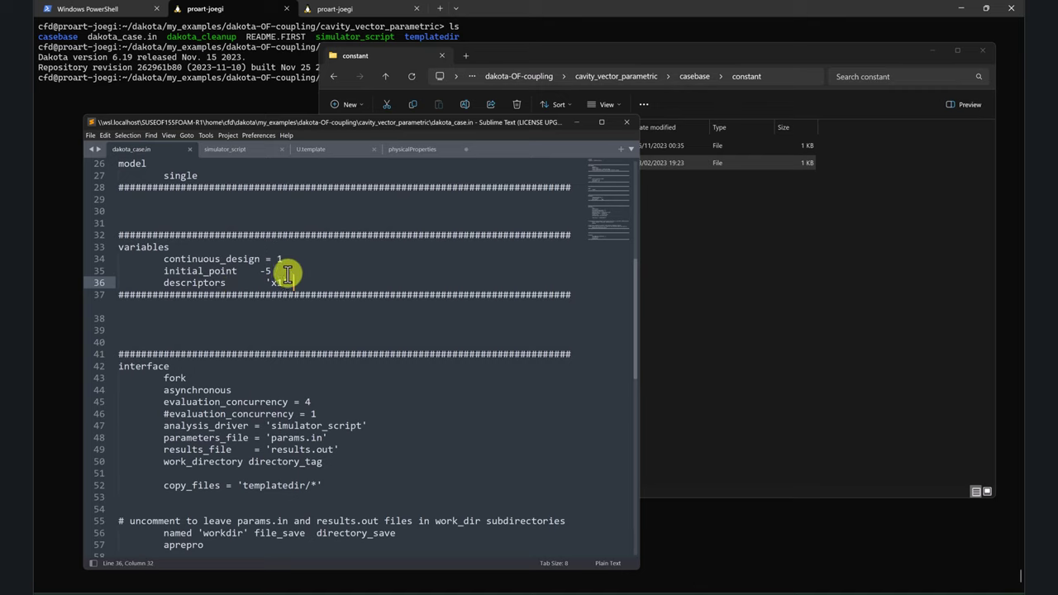
pyautogui.doubleClick(278, 260)
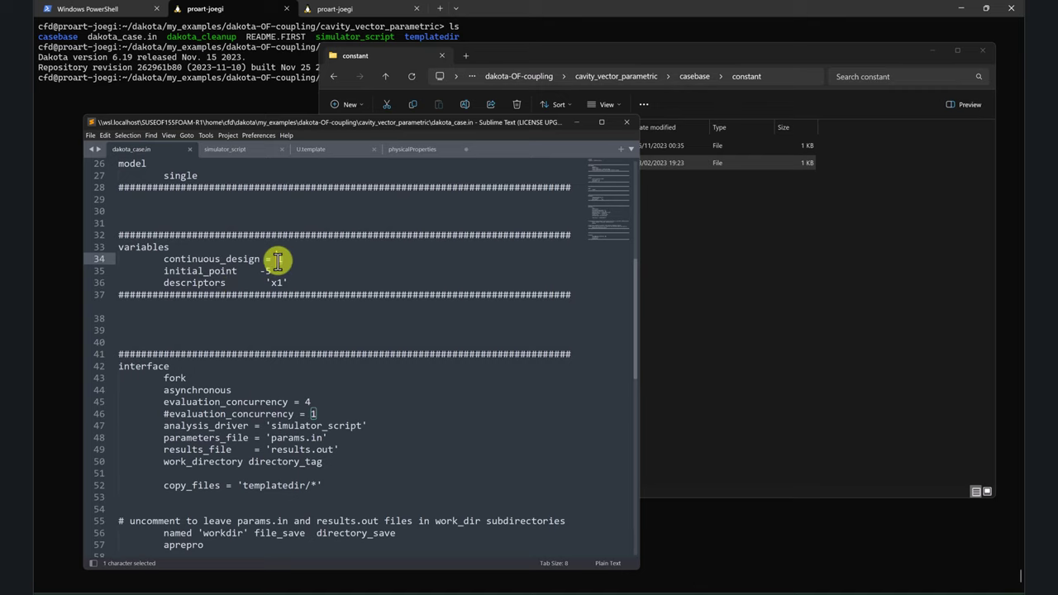
pyautogui.click(412, 146)
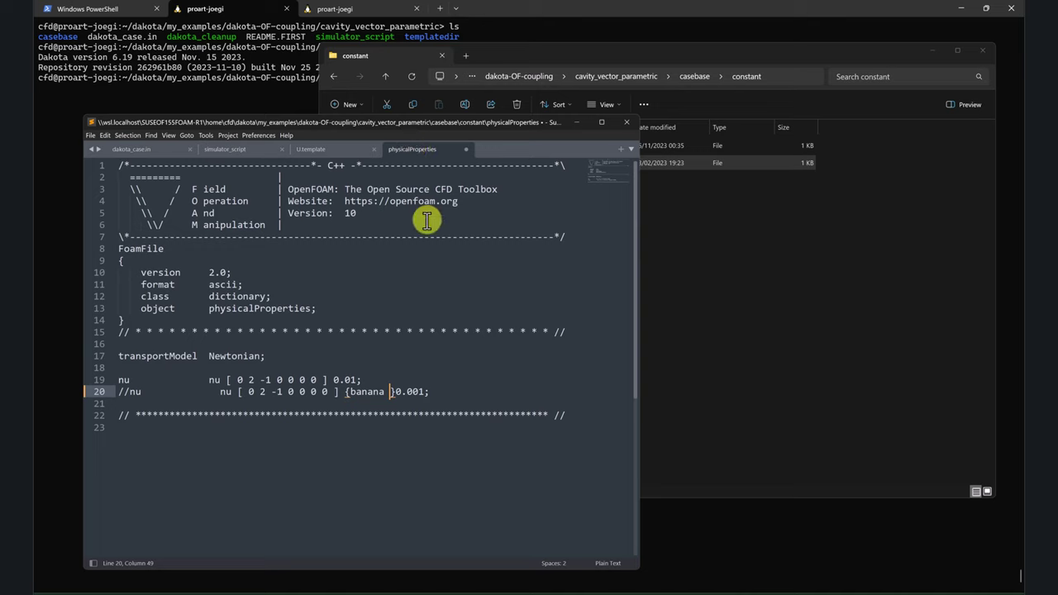
pyautogui.hotkey('ctrl', 'z')
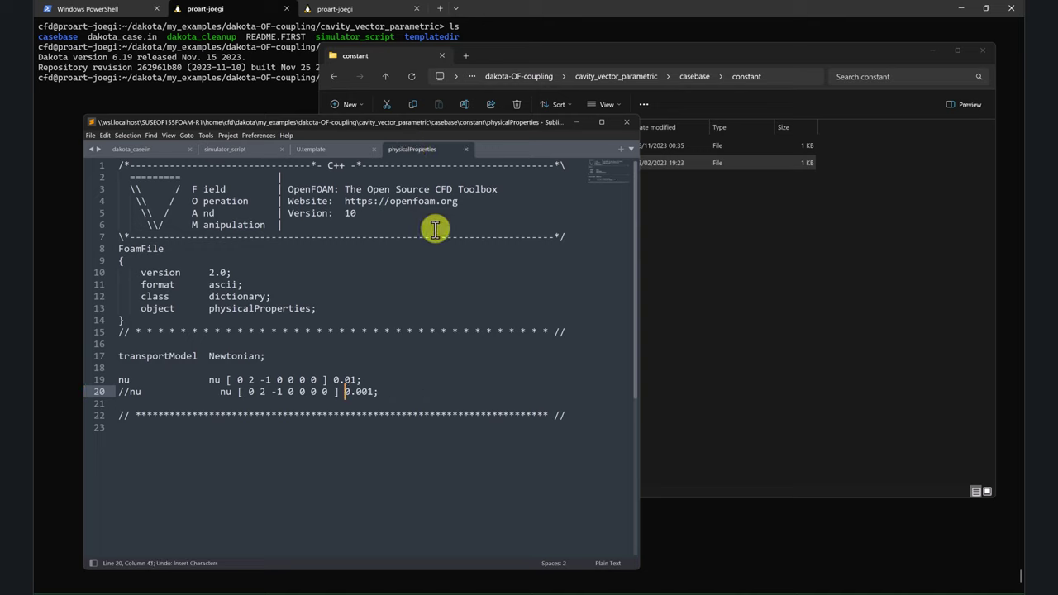
pyautogui.click(465, 150)
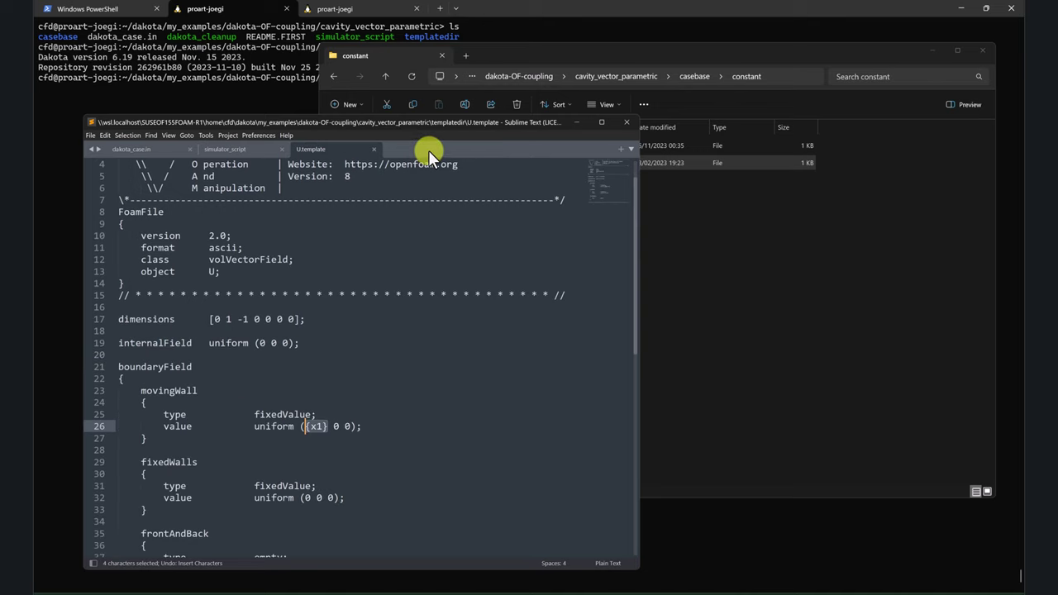
# Close U.template and examine the U.template argument of the dprepro3 command in simulator_script.
pyautogui.click(370, 149)
pyautogui.click(815, 284)
pyautogui.click(187, 360)
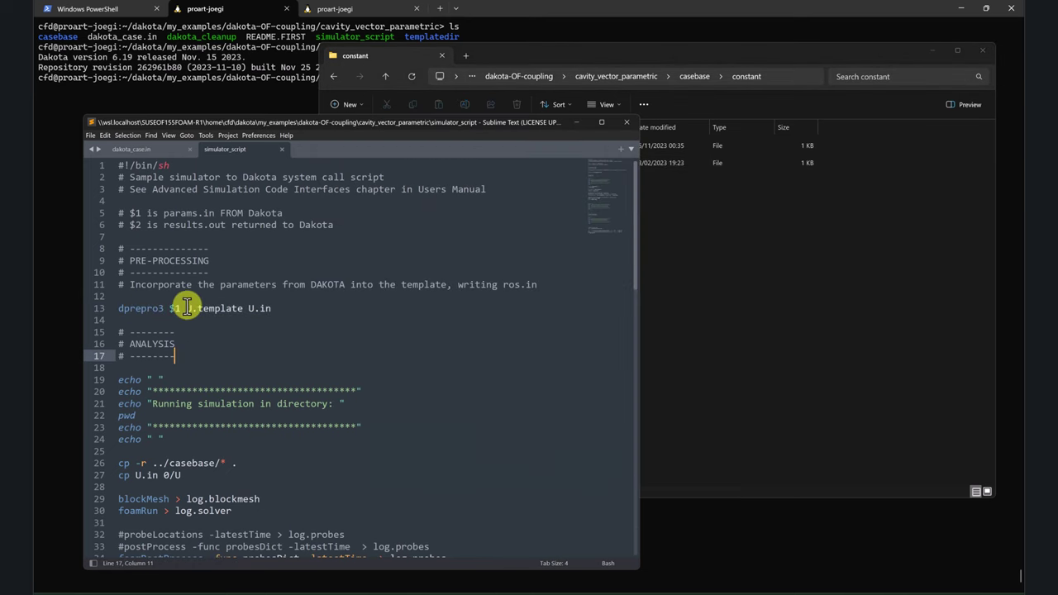
pyautogui.moveTo(187, 308); pyautogui.dragTo(239, 307)
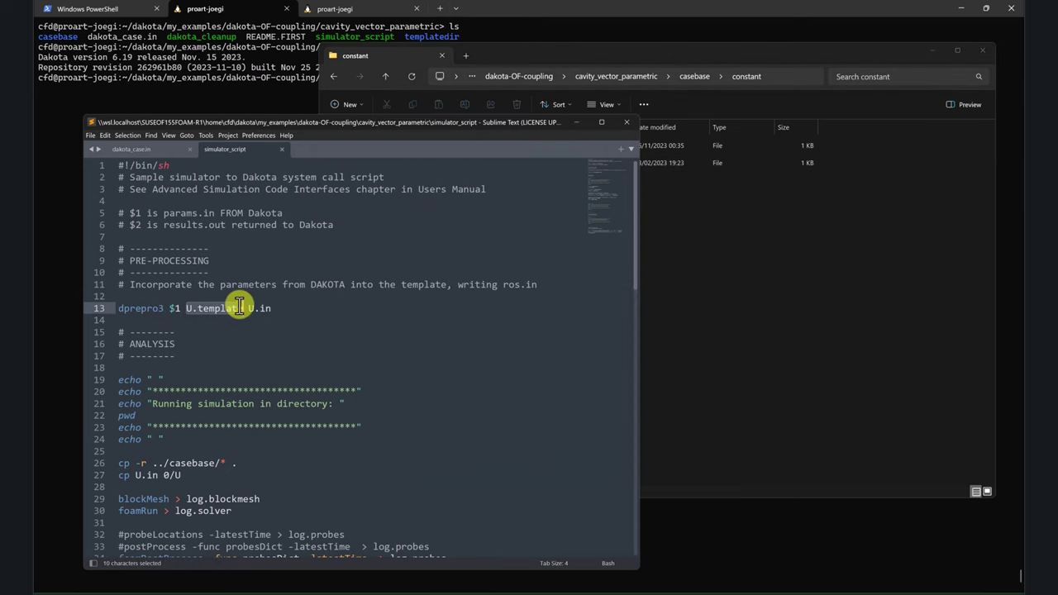
# Reopen U.template from the cavity_vector_parametric case's templatedir folder in the text editor.
pyautogui.click(785, 264)
pyautogui.click(699, 76)
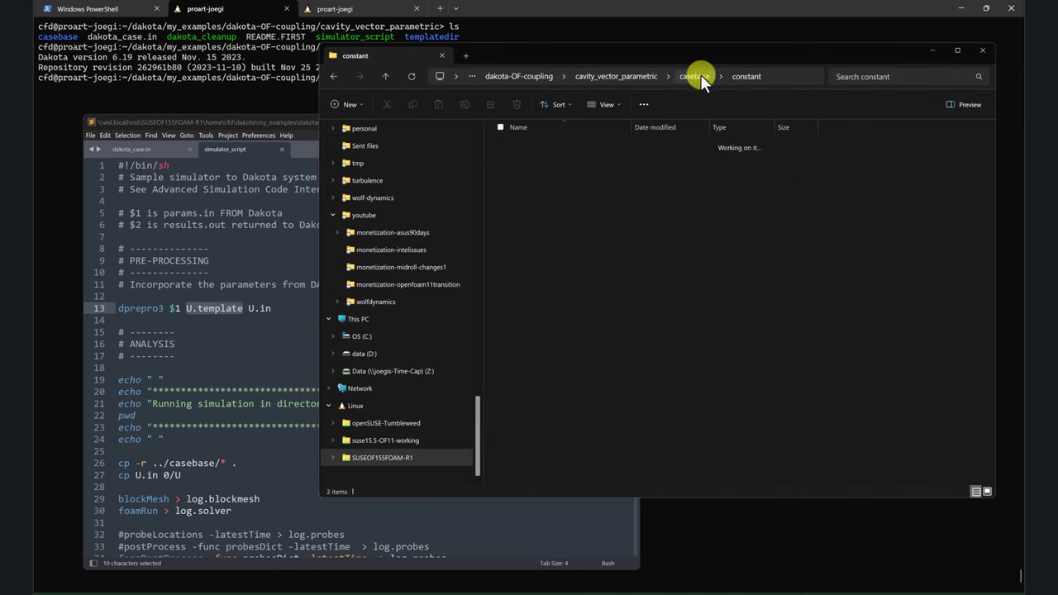
pyautogui.click(684, 76)
pyautogui.doubleClick(537, 160)
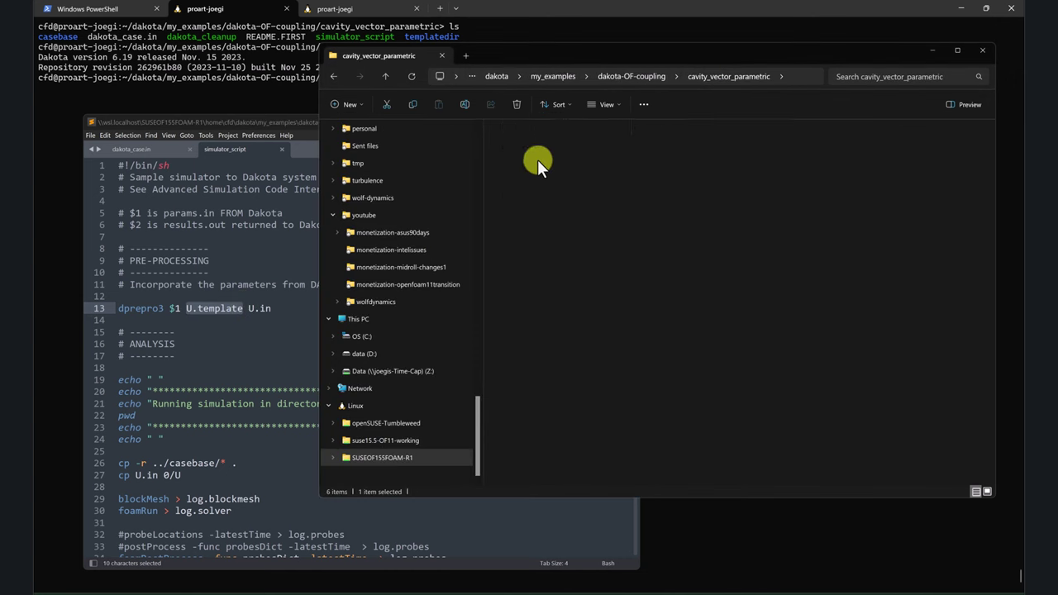
pyautogui.moveTo(527, 147); pyautogui.dragTo(238, 435)
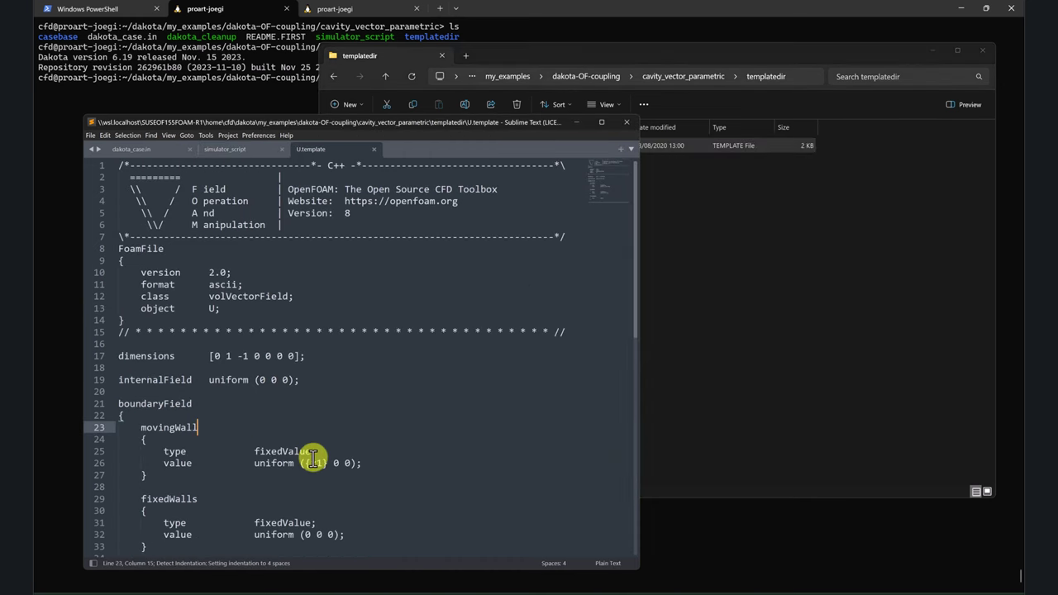
# Examine how simulator_script writes U.in with dprepro3 and copies it to 0/U, including the commands that follow.
pyautogui.click(254, 149)
pyautogui.moveTo(186, 309); pyautogui.dragTo(249, 308)
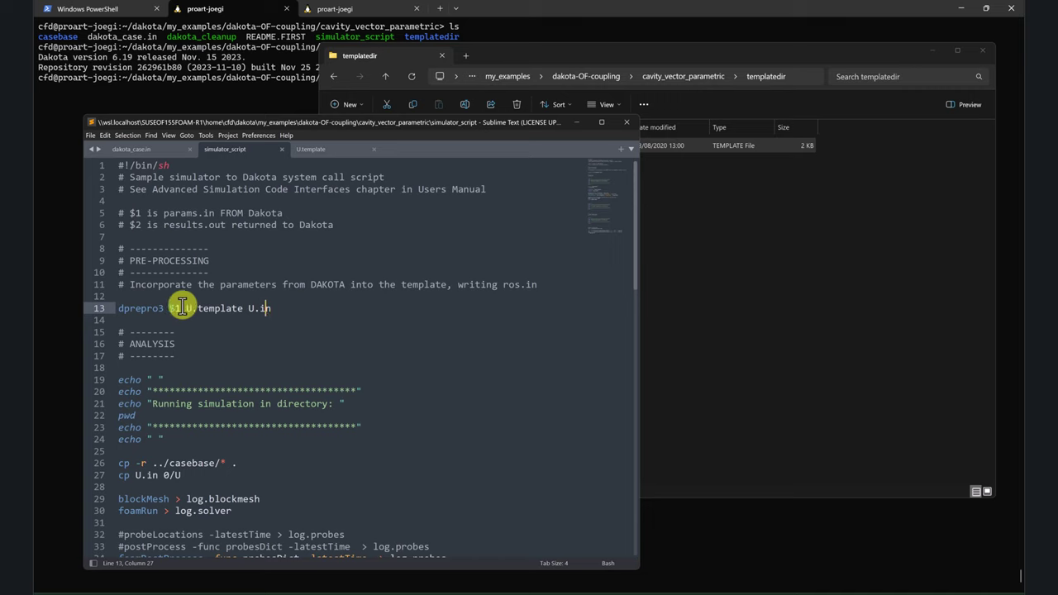
pyautogui.moveTo(271, 308)
pyautogui.mouseDown()
pyautogui.moveTo(243, 308)
pyautogui.moveTo(277, 309)
pyautogui.mouseUp()
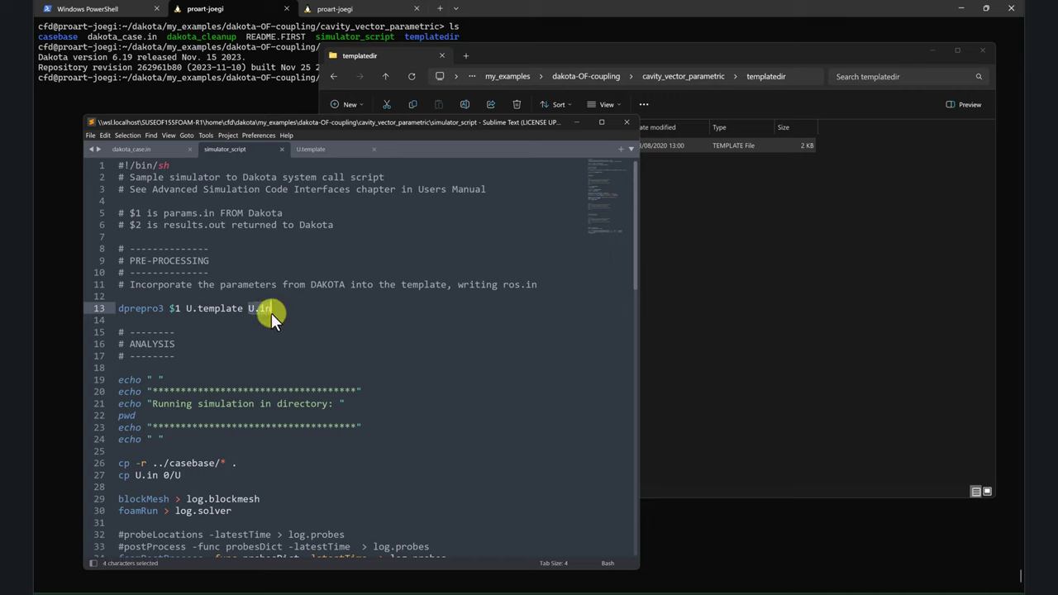
pyautogui.moveTo(183, 476); pyautogui.dragTo(106, 476)
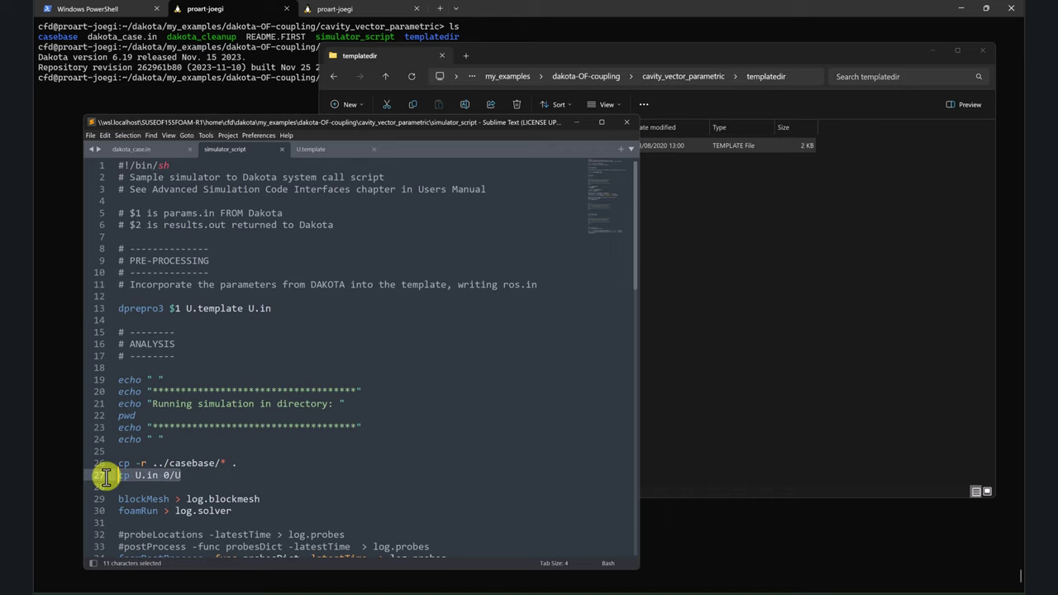
pyautogui.click(182, 474)
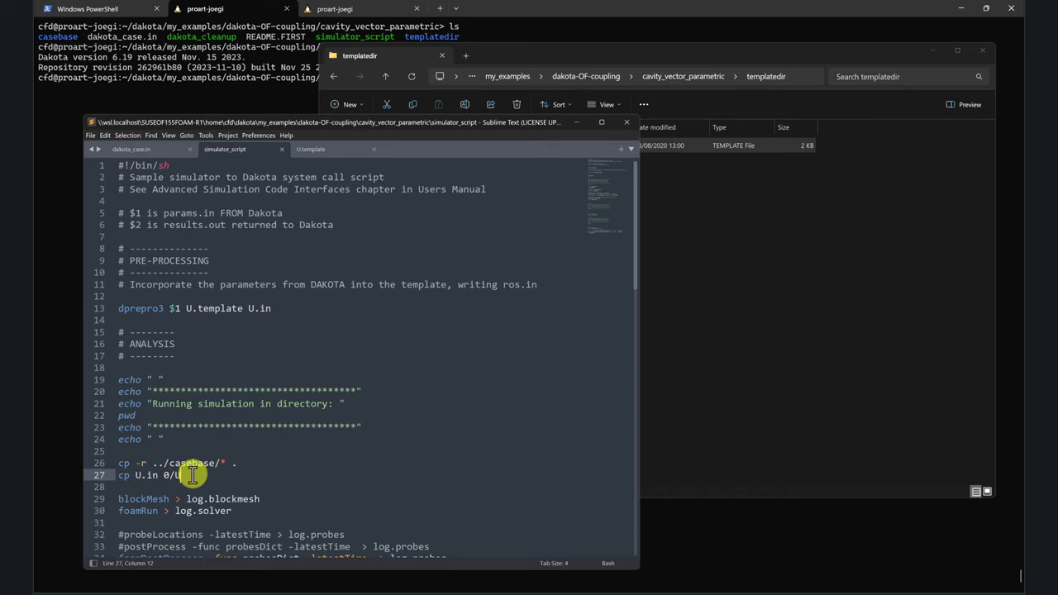
pyautogui.scroll(-6, 217, 371)
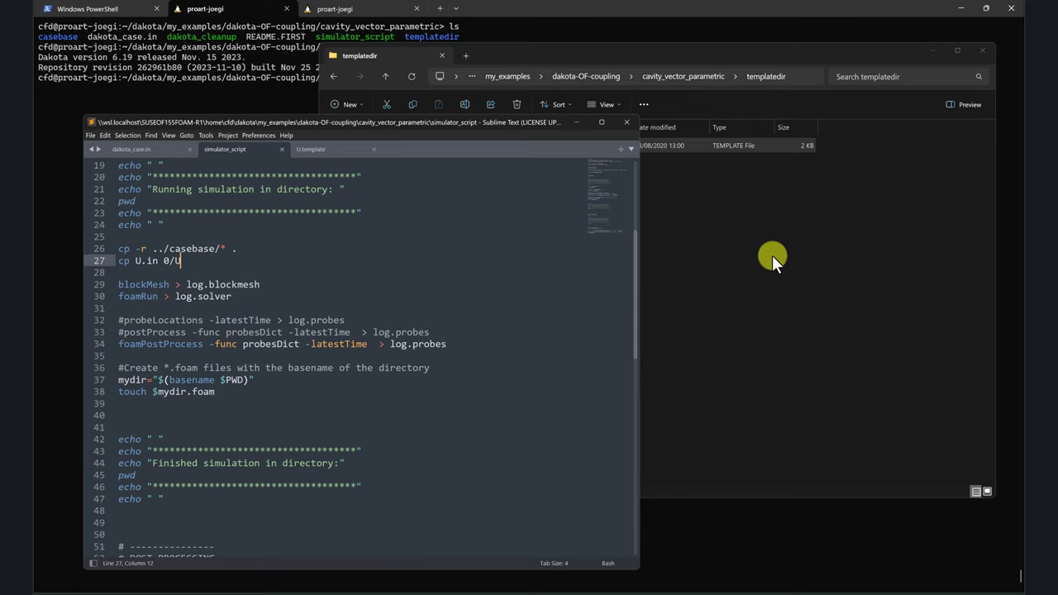
# Switch to the terminal and list the contents of the cavity_vector_parametric folder.
pyautogui.click(162, 60)
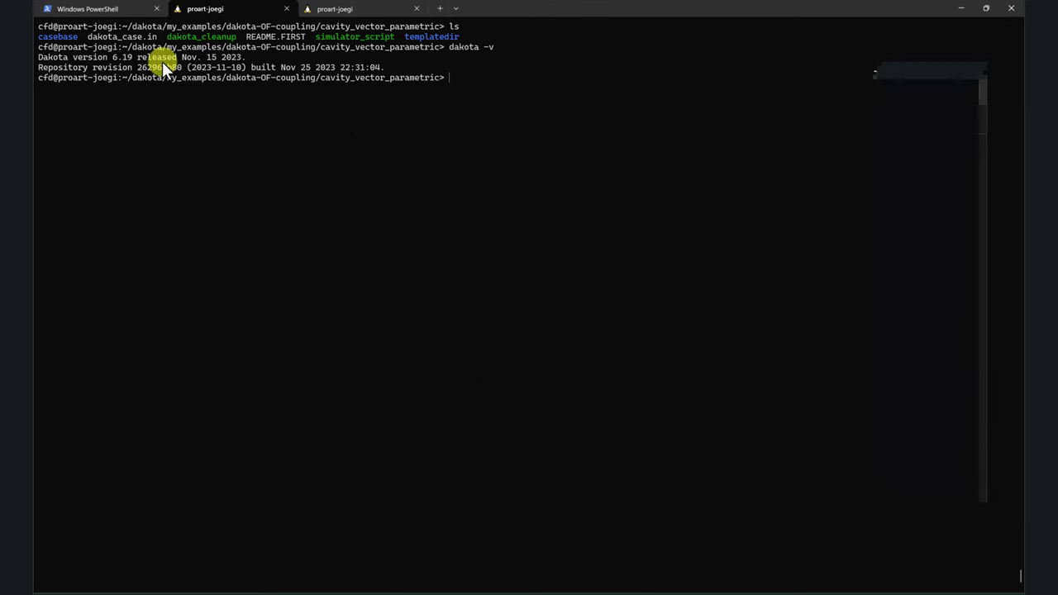
pyautogui.write('ls')
pyautogui.press('Return')
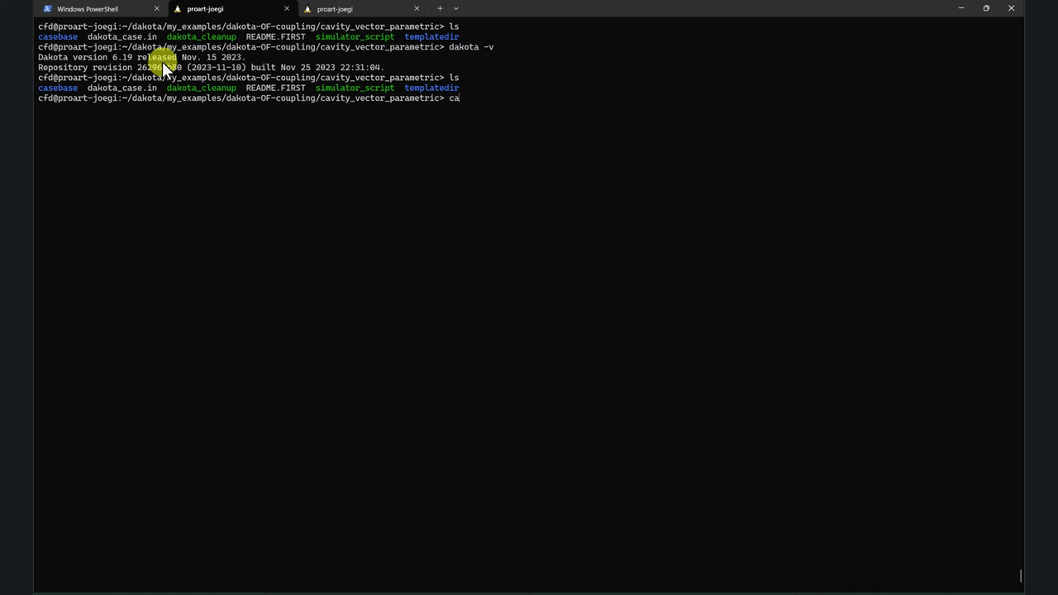
# Discard the partly entered command and check the installed Dakota version with dakota -v.
pyautogui.press('BackSpace')
pyautogui.press('BackSpace')
pyautogui.press('BackSpace')
pyautogui.press('BackSpace')
pyautogui.press('BackSpace')
pyautogui.press('BackSpace')
pyautogui.press('BackSpace')
pyautogui.press('BackSpace')
pyautogui.press('BackSpace')
pyautogui.press('BackSpace')
pyautogui.press('BackSpace')
pyautogui.press('BackSpace')
pyautogui.press('BackSpace')
pyautogui.press('BackSpace')
pyautogui.press('BackSpace')
pyautogui.write('dakota -v')
pyautogui.press('Return')
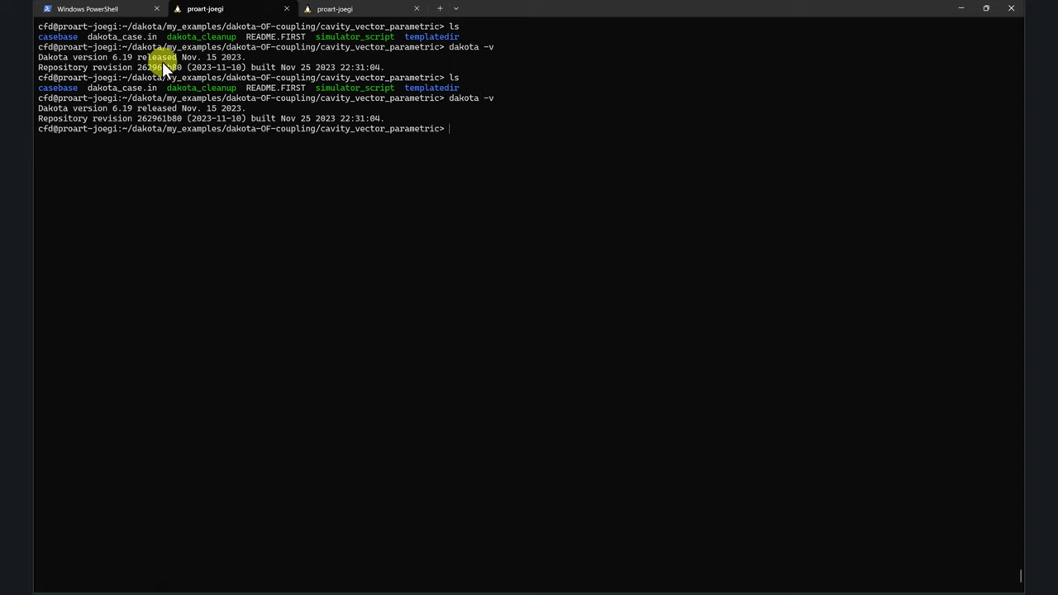
# Load the OpenFOAM 11 environment with of11 and enter the command dakota -i dakota_case.in without running it.
pyautogui.write('of11')
pyautogui.press('Return')
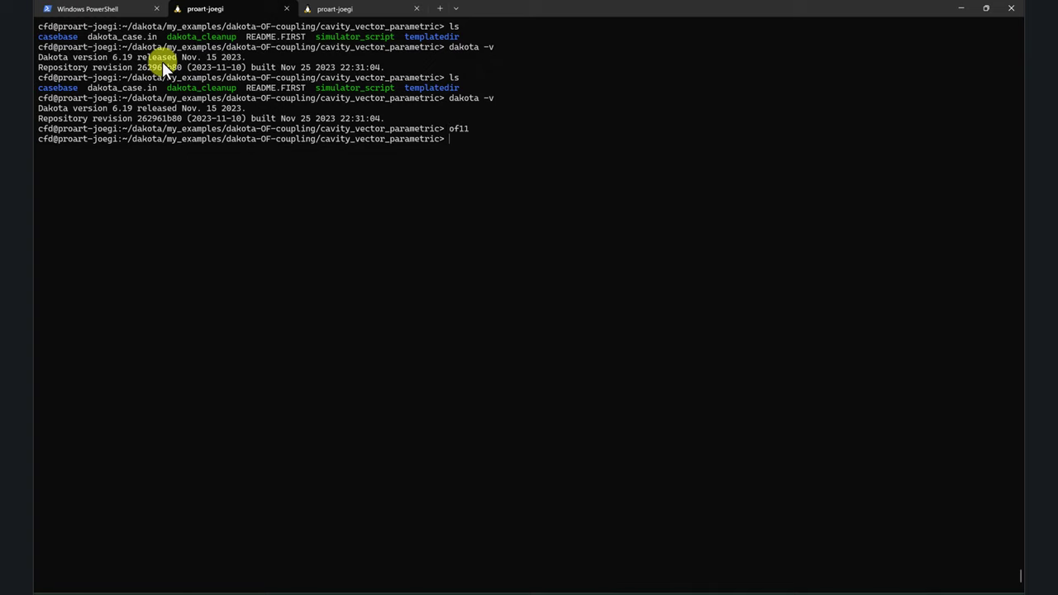
pyautogui.write('dakota')
pyautogui.write('-i dakota_case.in')
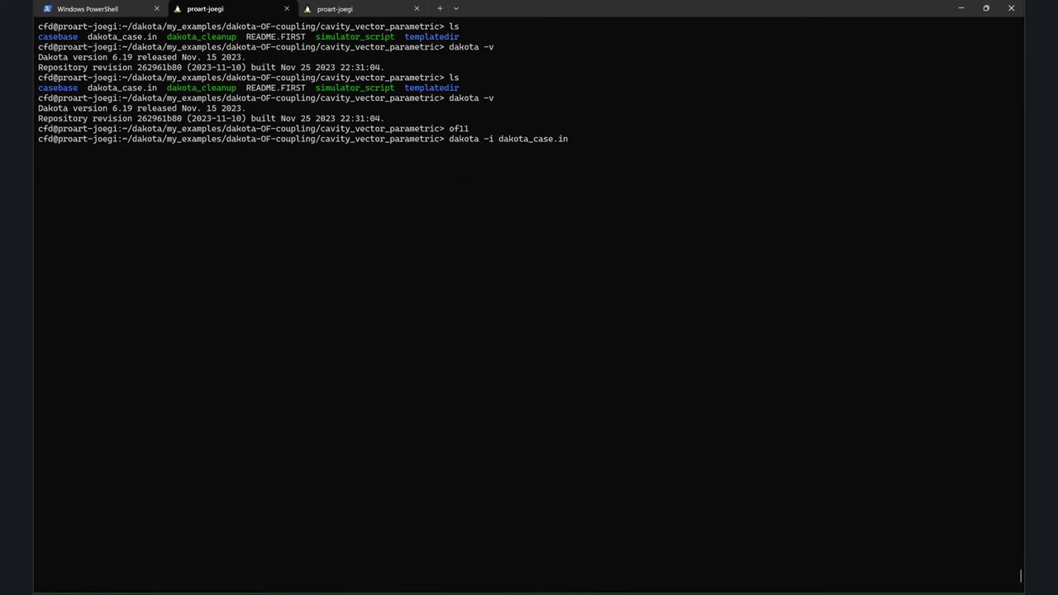
# Switch to Sublime Text and review the environment, method, variables, interface and responses sections of dakota_case.in.
pyautogui.hotkey('alt', 'Tab')
pyautogui.click(144, 146)
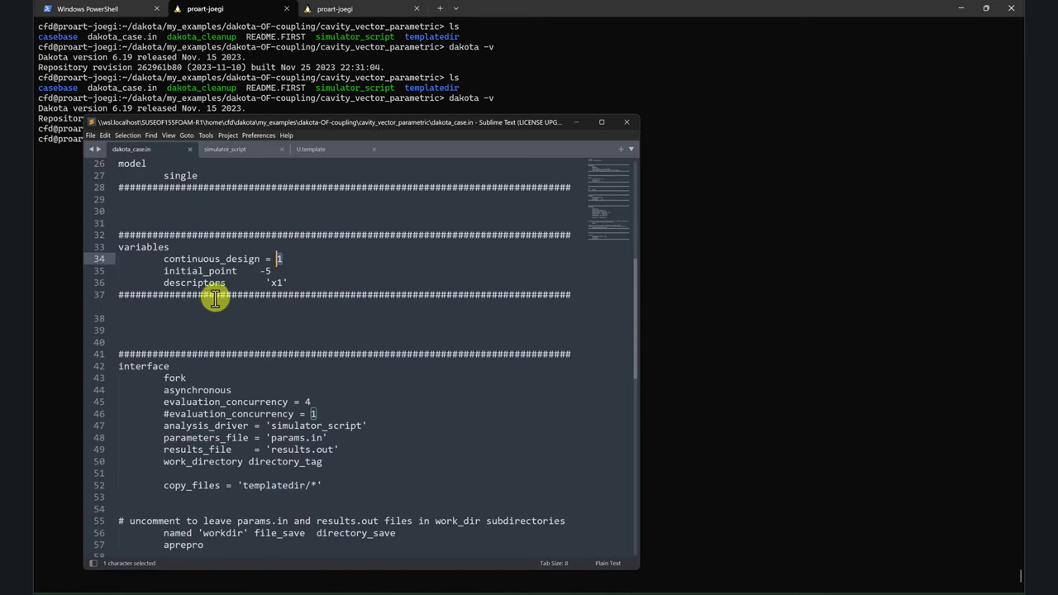
pyautogui.scroll(-10, 219, 356)
pyautogui.scroll(7, 266, 329)
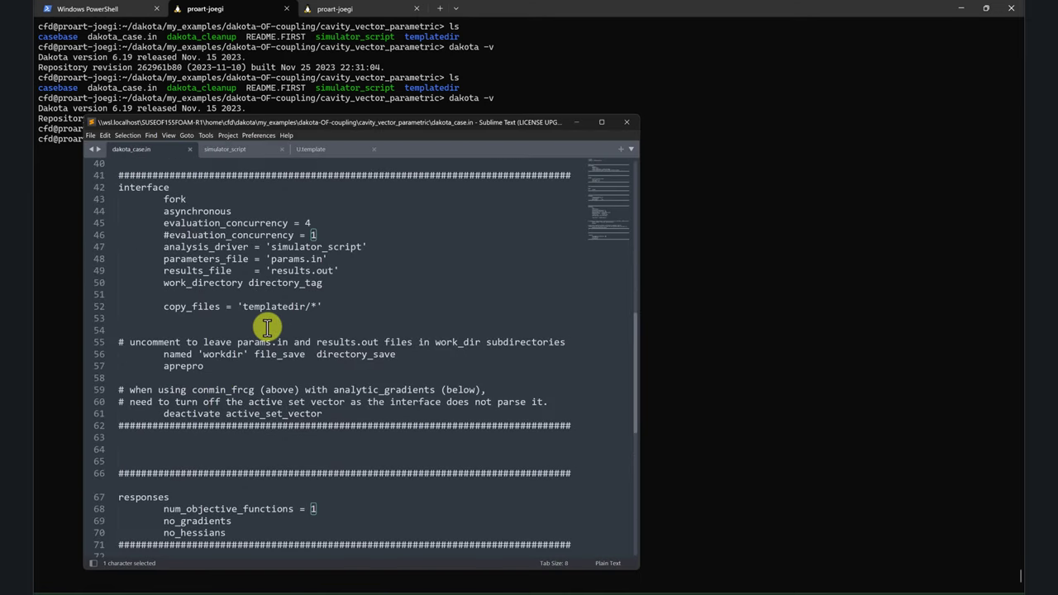
pyautogui.scroll(11, 277, 322)
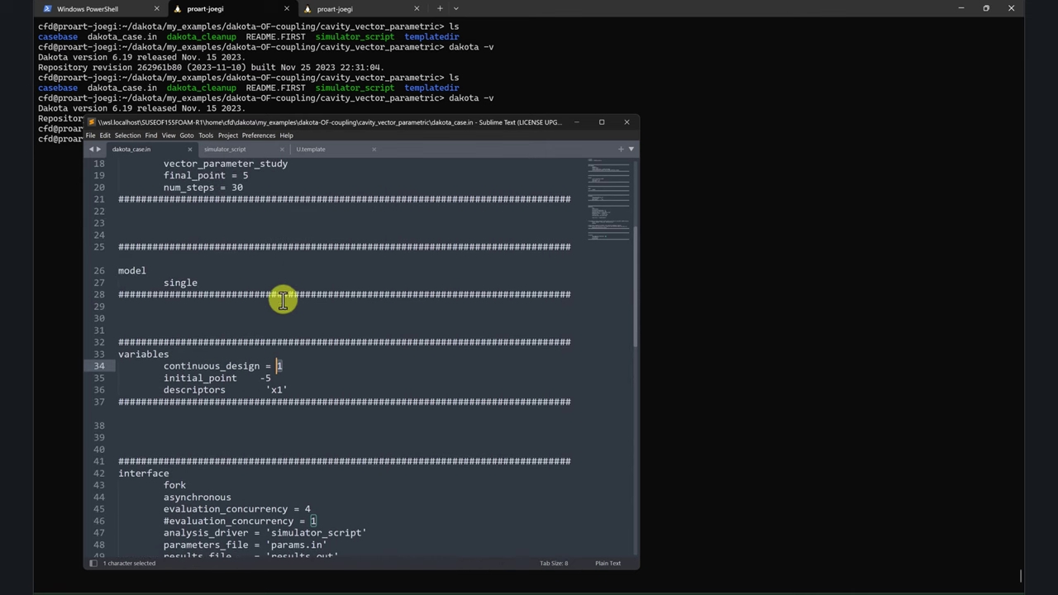
pyautogui.scroll(1, 282, 264)
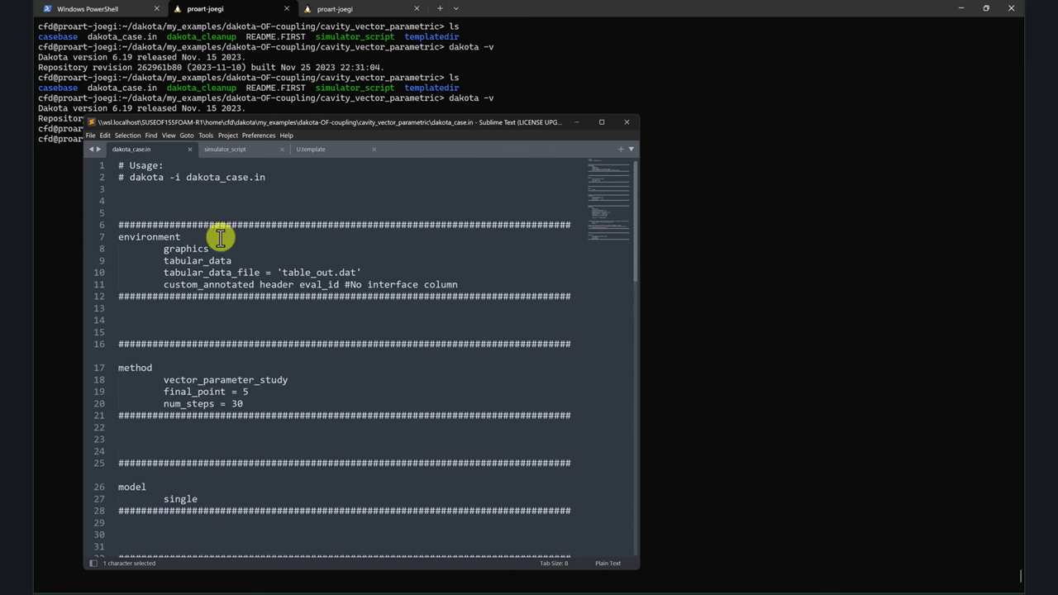
pyautogui.scroll(-2, 213, 297)
pyautogui.scroll(-4, 211, 333)
pyautogui.click(232, 148)
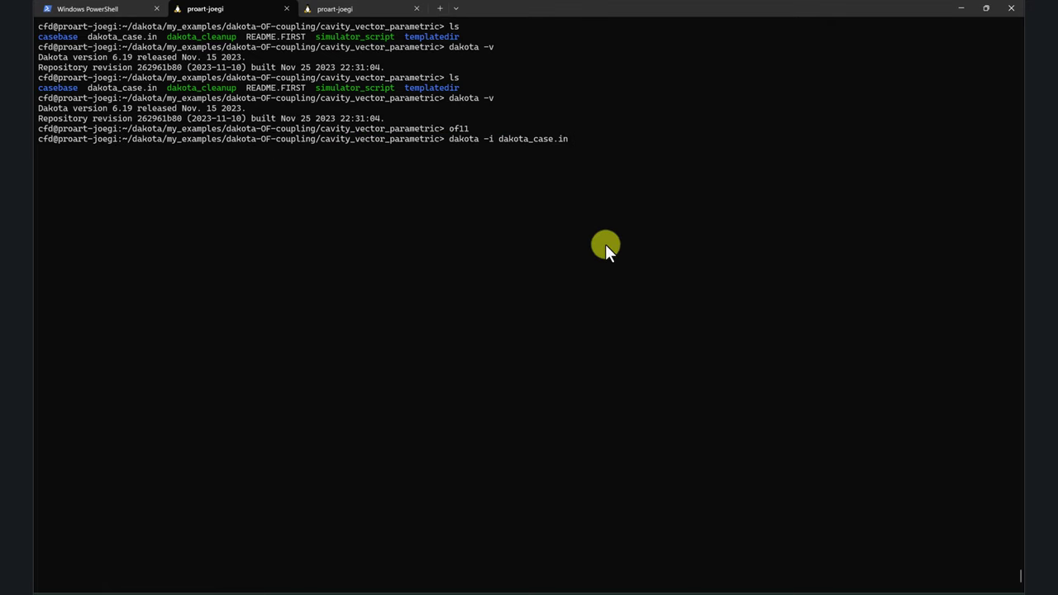
# Run the prepared dakota -i dakota_case.in command in the terminal and look through the evaluation output.
pyautogui.press('Return')
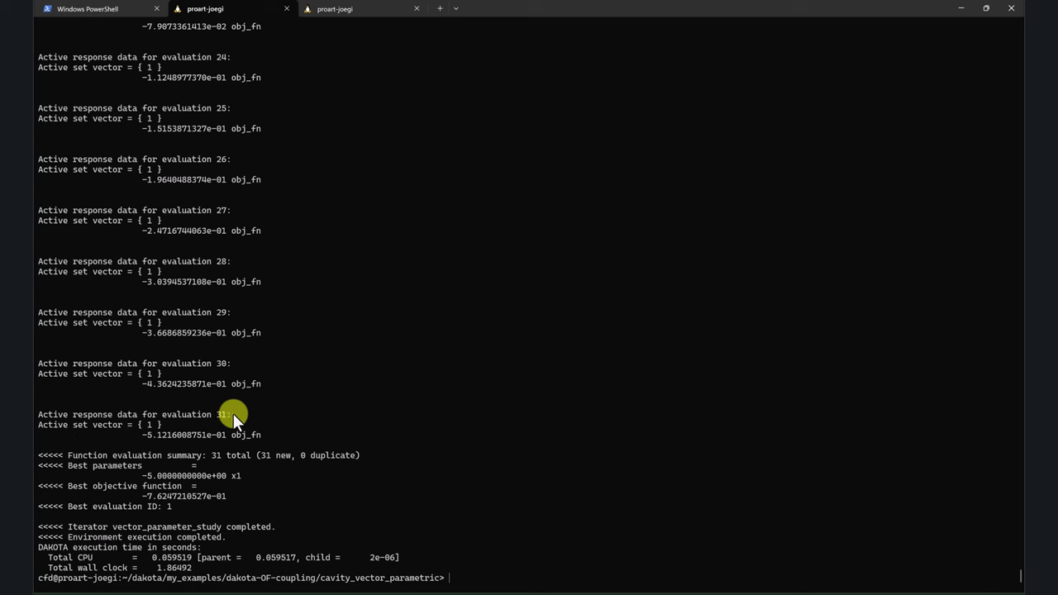
pyautogui.scroll(5, 239, 415)
pyautogui.scroll(-5, 248, 416)
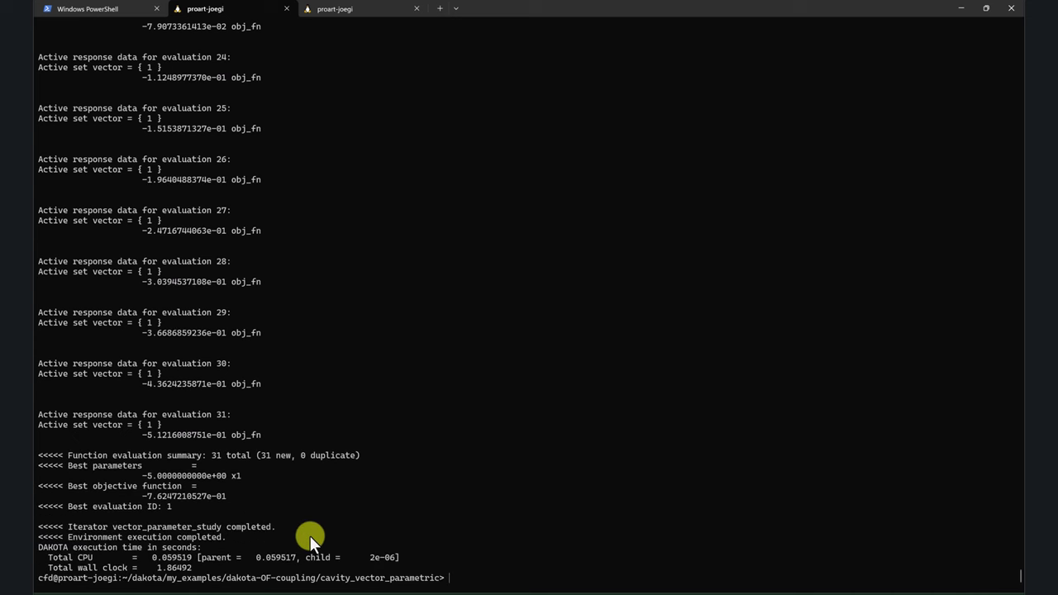
# Switch to the file manager, go up to the cavity_vector_parametric folder, and examine the working directories and output files in a maximized window.
pyautogui.moveTo(274, 582)
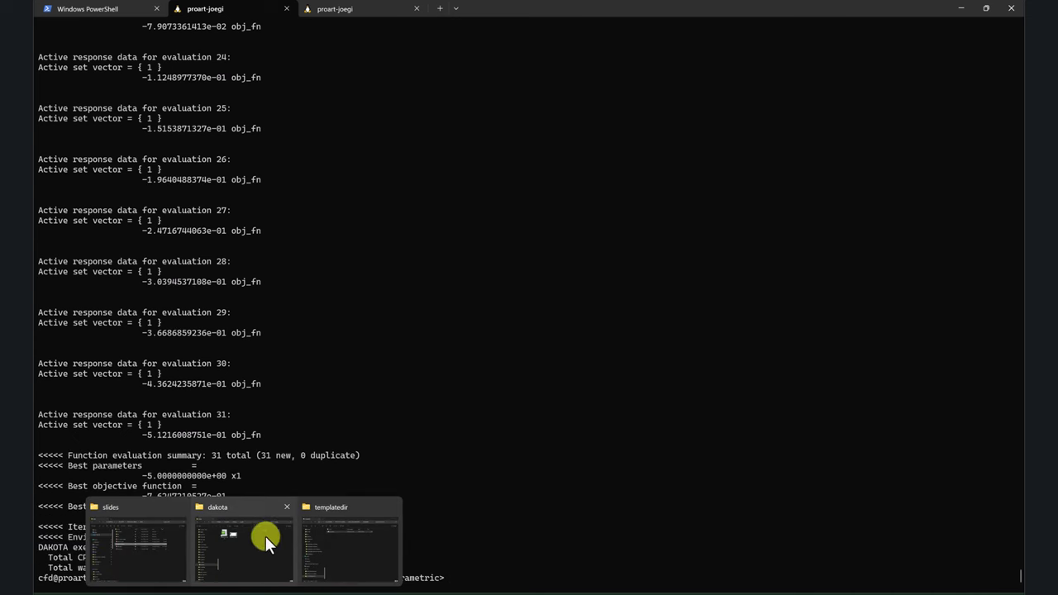
pyautogui.click(333, 543)
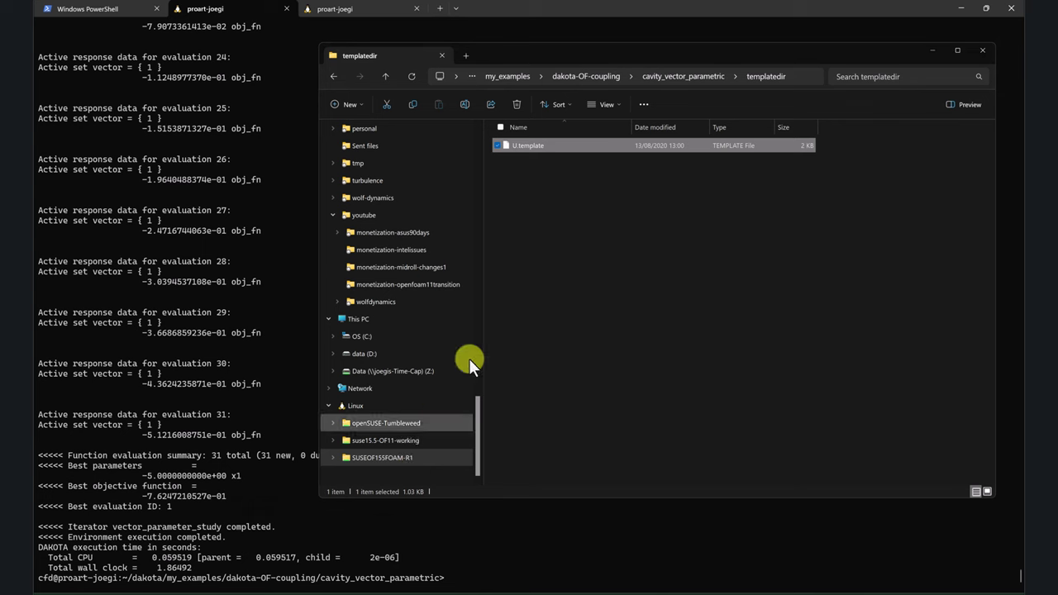
pyautogui.click(705, 76)
pyautogui.scroll(-1, 762, 244)
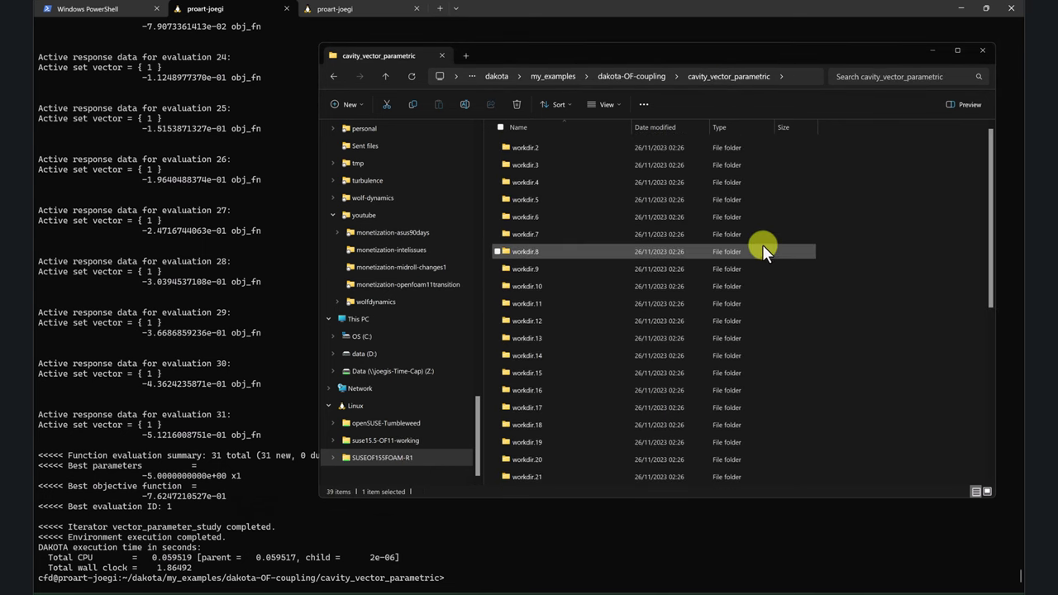
pyautogui.click(958, 51)
pyautogui.scroll(1, 250, 161)
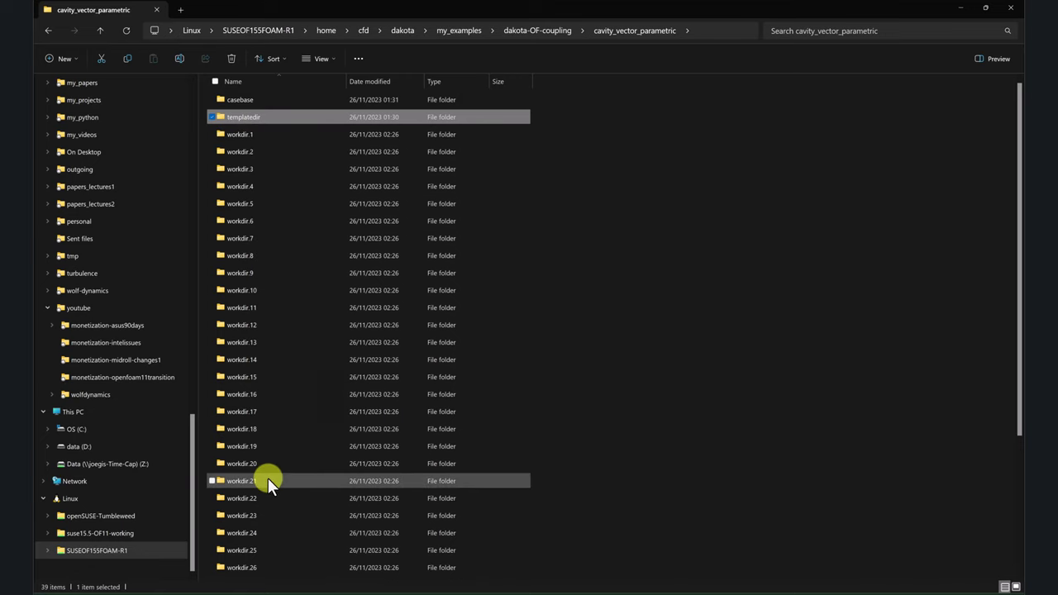
pyautogui.scroll(-4, 266, 486)
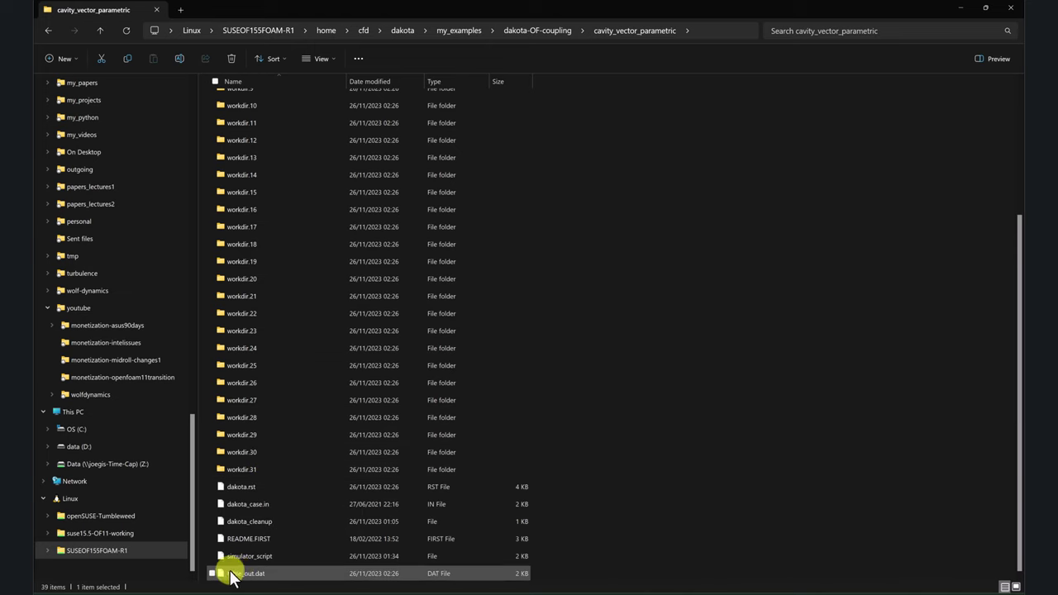
# Open table_out.dat in the text editor and compare its name with the tabular_data_file setting in dakota_case.in.
pyautogui.moveTo(260, 579); pyautogui.dragTo(380, 385)
pyautogui.hotkey('ctrl', 'pageup')
pyautogui.hotkey('ctrl', 'pageup')
pyautogui.scroll(5, 165, 232)
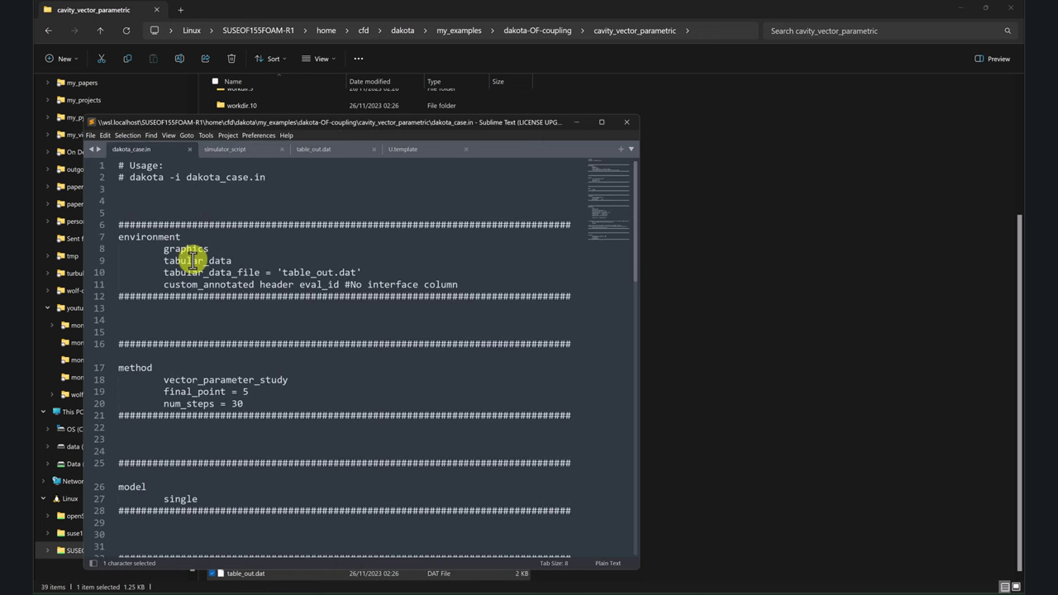
pyautogui.moveTo(357, 273); pyautogui.dragTo(287, 273)
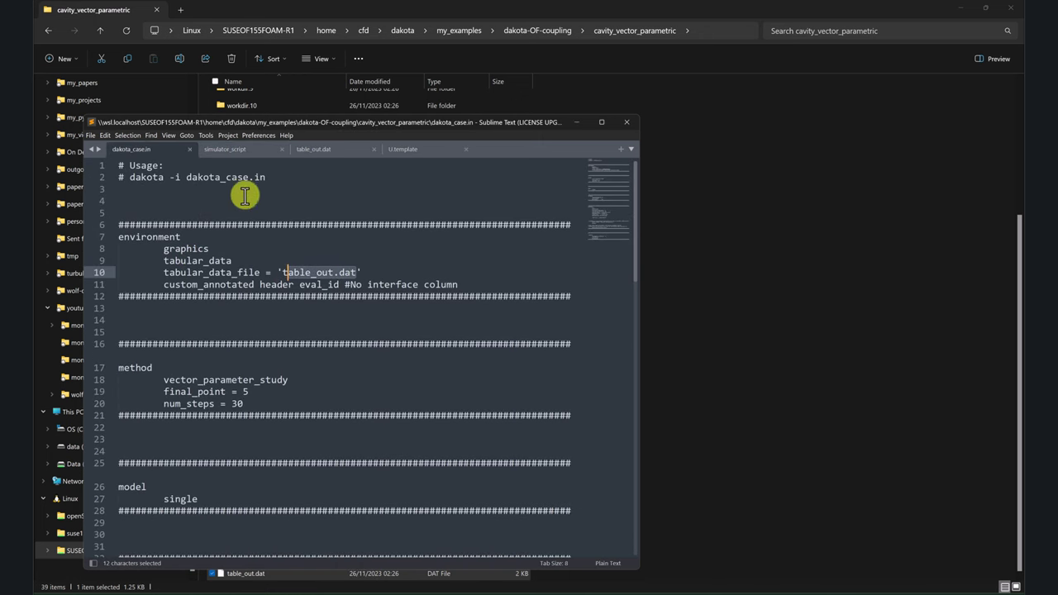
pyautogui.click(321, 150)
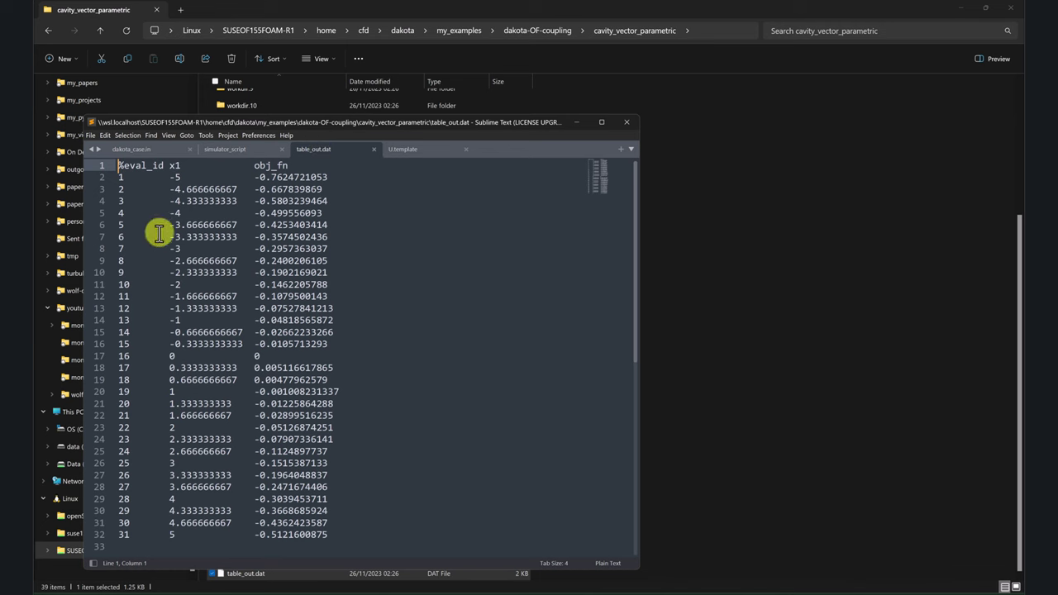
# Move the editor window clear of the folder listing and highlight the x1 and obj_fn values of evaluation 1 in table_out.dat.
pyautogui.moveTo(370, 133); pyautogui.dragTo(755, 81)
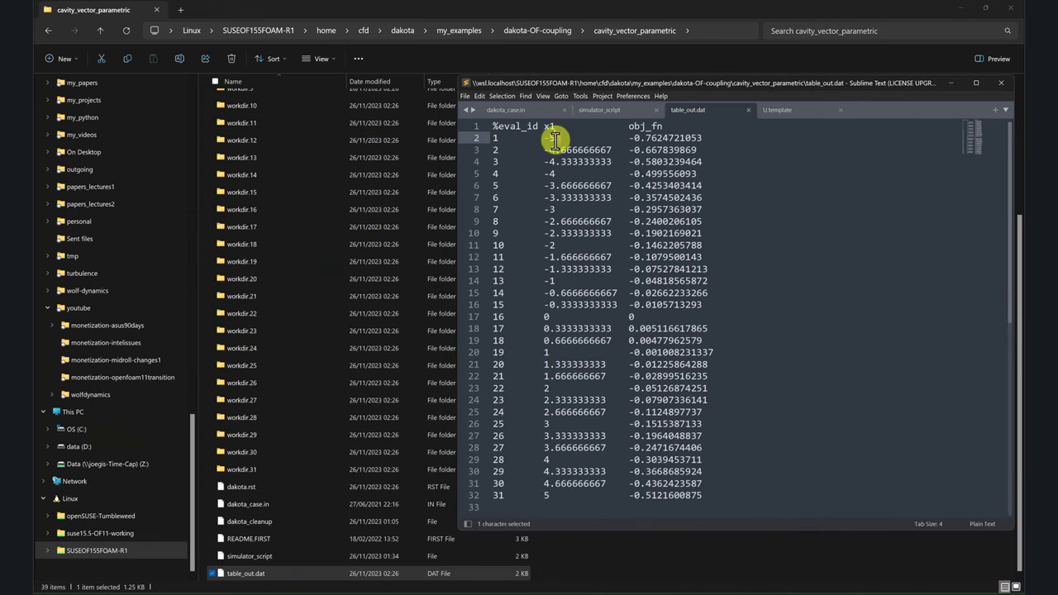
pyautogui.moveTo(563, 138); pyautogui.dragTo(538, 138)
pyautogui.moveTo(719, 138); pyautogui.dragTo(633, 138)
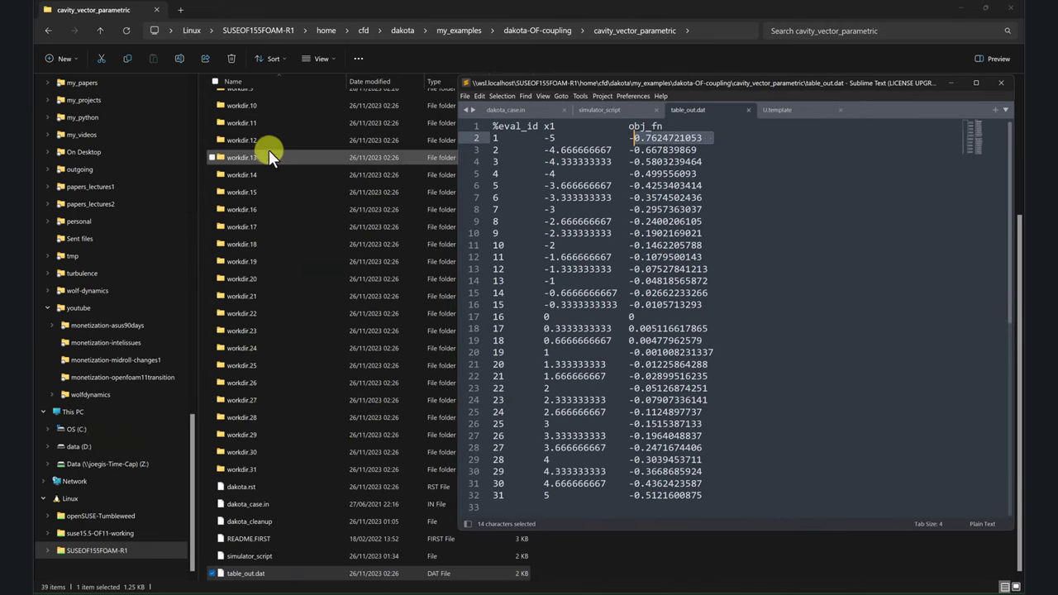
# Open the workdir.1 folder and highlight the dprepro3 line in simulator_script that writes U.in from U.template.
pyautogui.scroll(4, 280, 165)
pyautogui.doubleClick(253, 134)
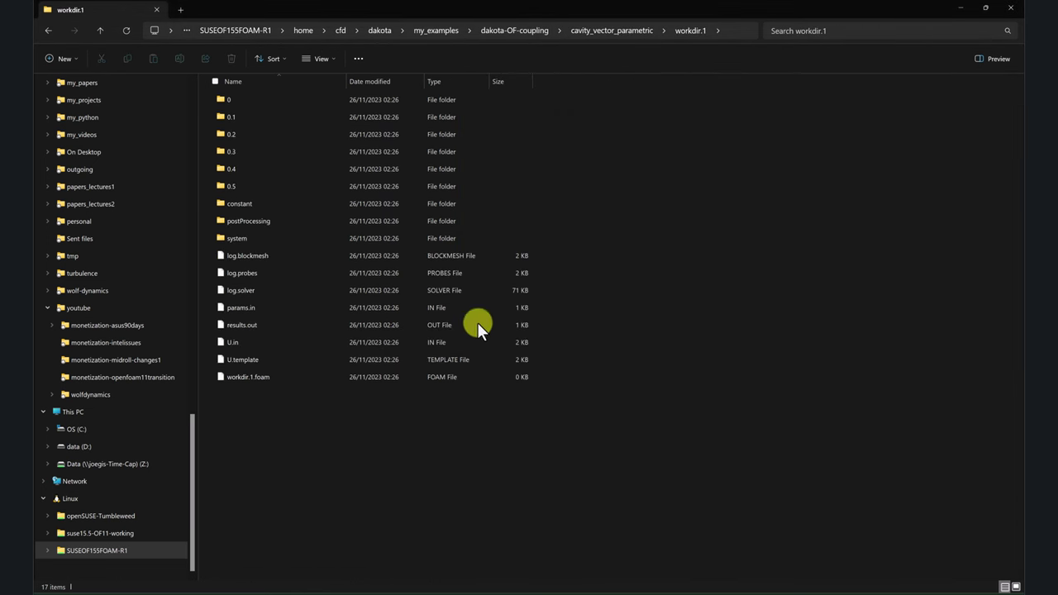
pyautogui.click(283, 584)
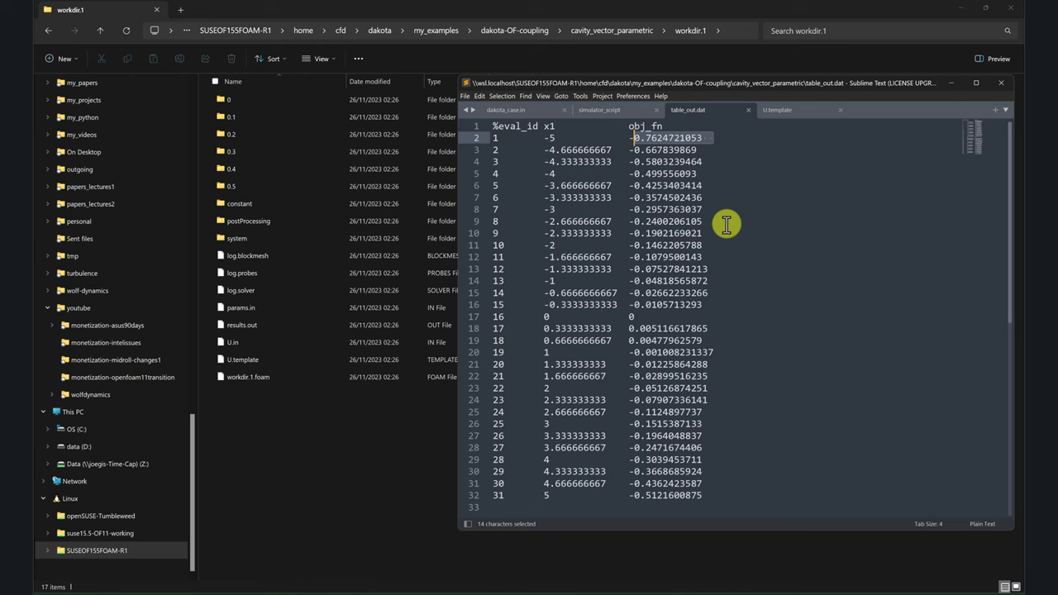
pyautogui.click(608, 109)
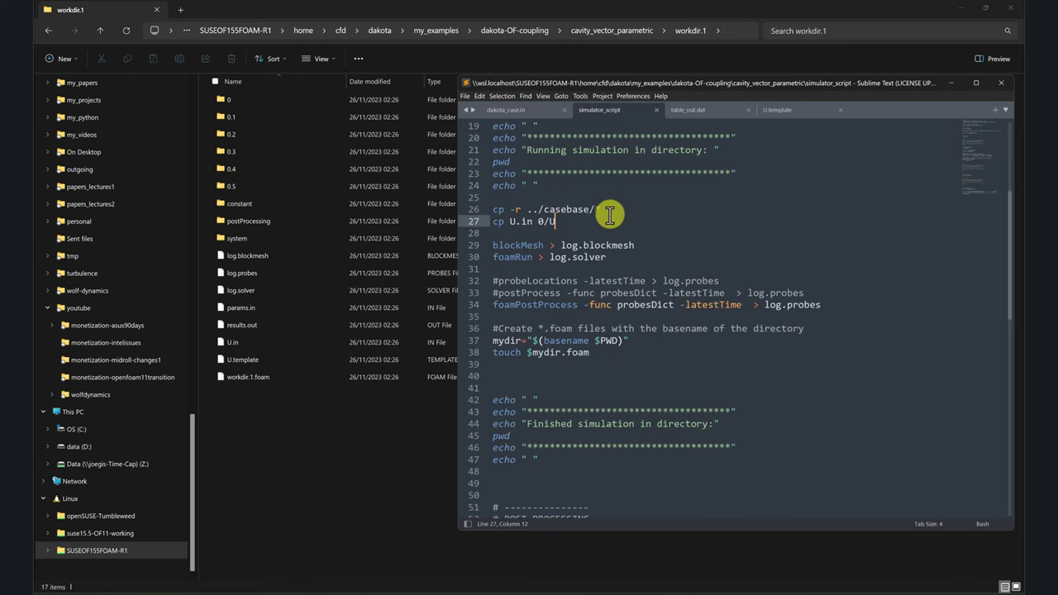
pyautogui.scroll(4, 610, 214)
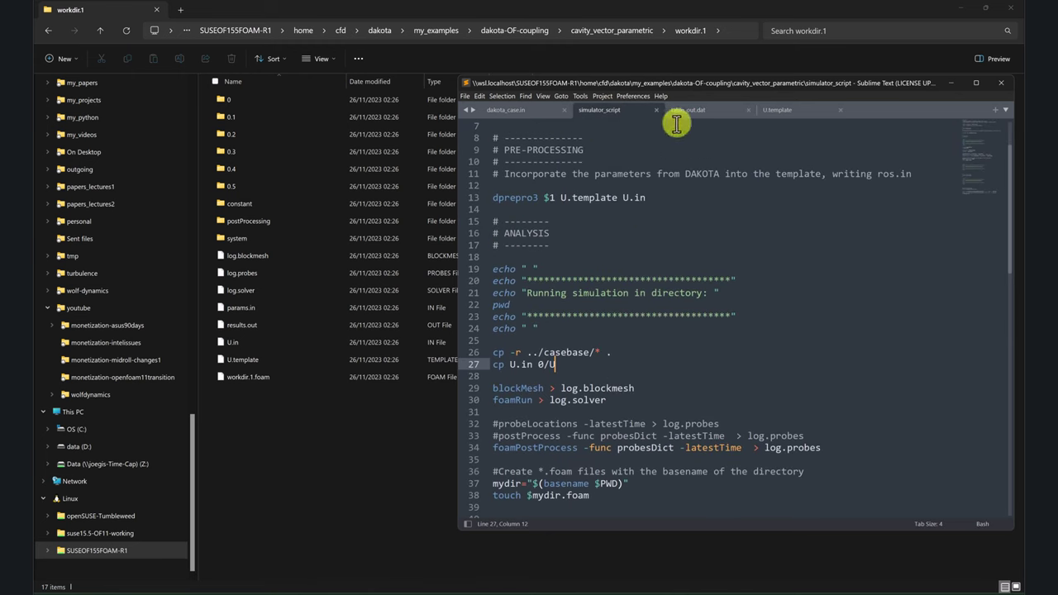
pyautogui.scroll(2, 661, 239)
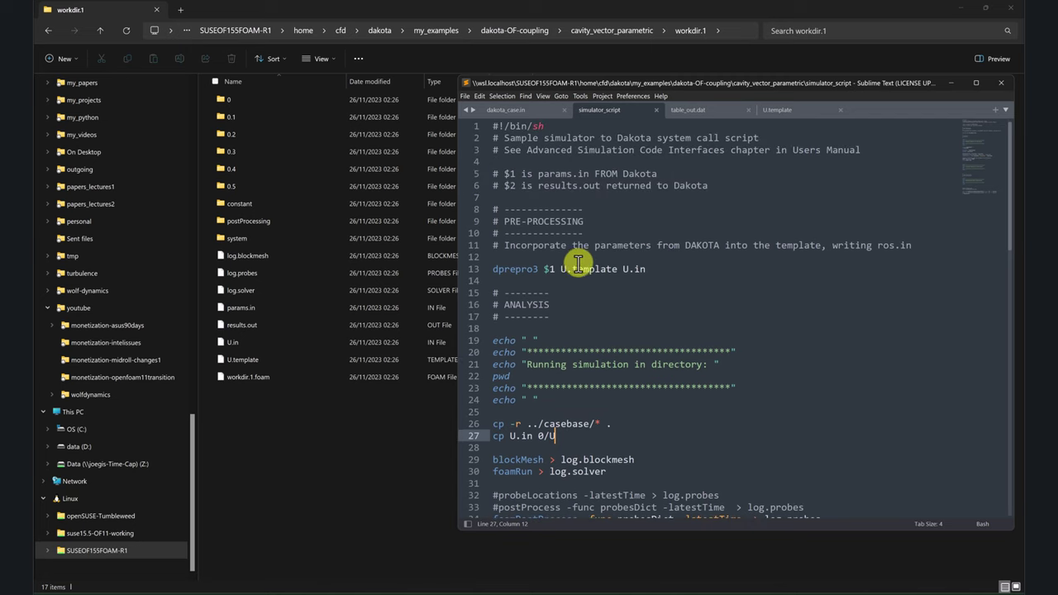
pyautogui.moveTo(668, 269); pyautogui.dragTo(529, 269)
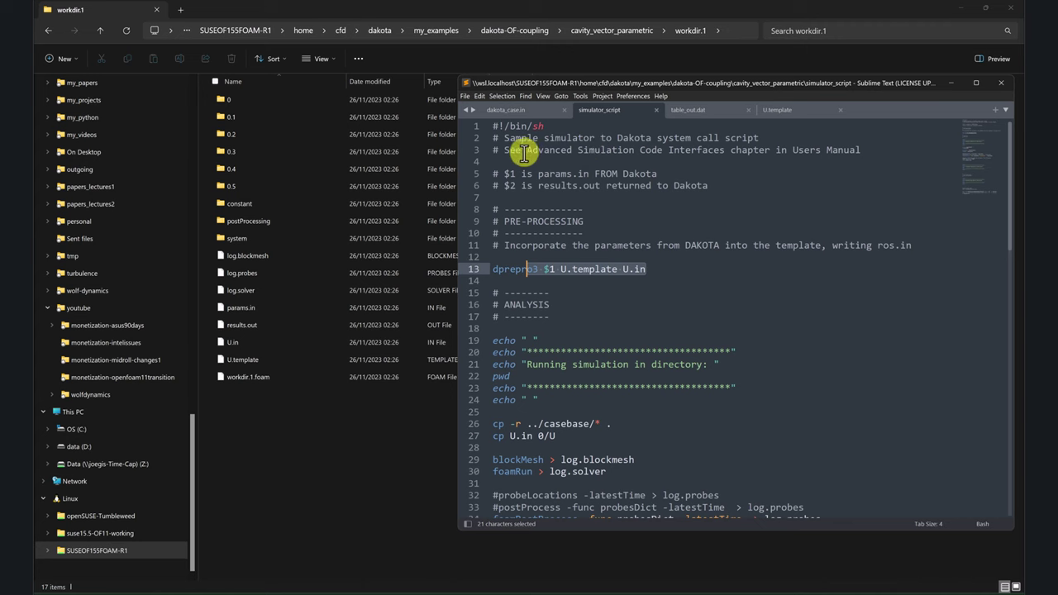
# Reopen workdir.1 from the case folder, open its U.template in the editor, and highlight the {x1} placeholder under movingWall.
pyautogui.click(622, 30)
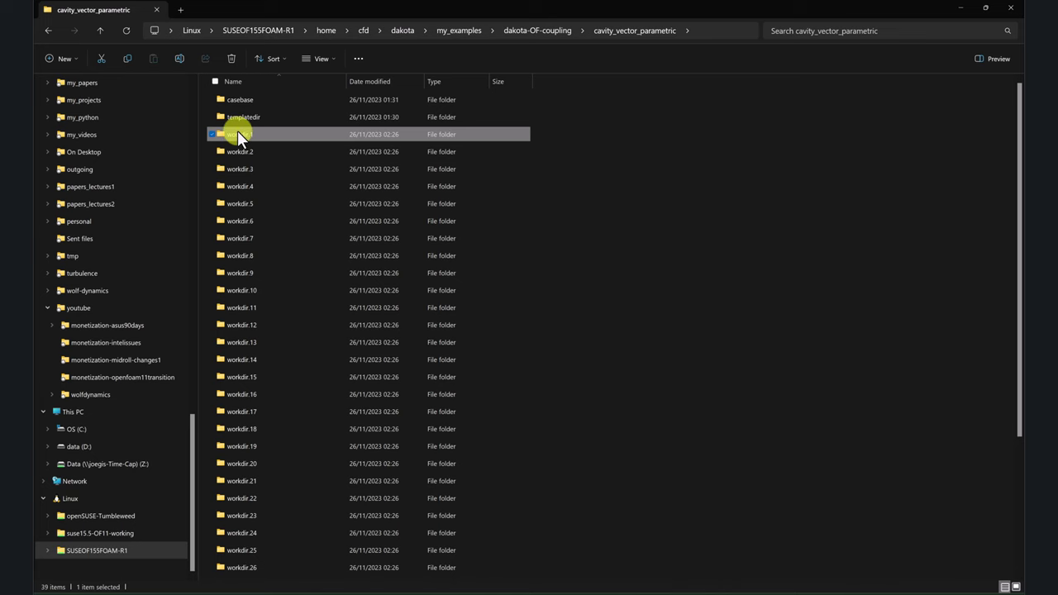
pyautogui.doubleClick(280, 135)
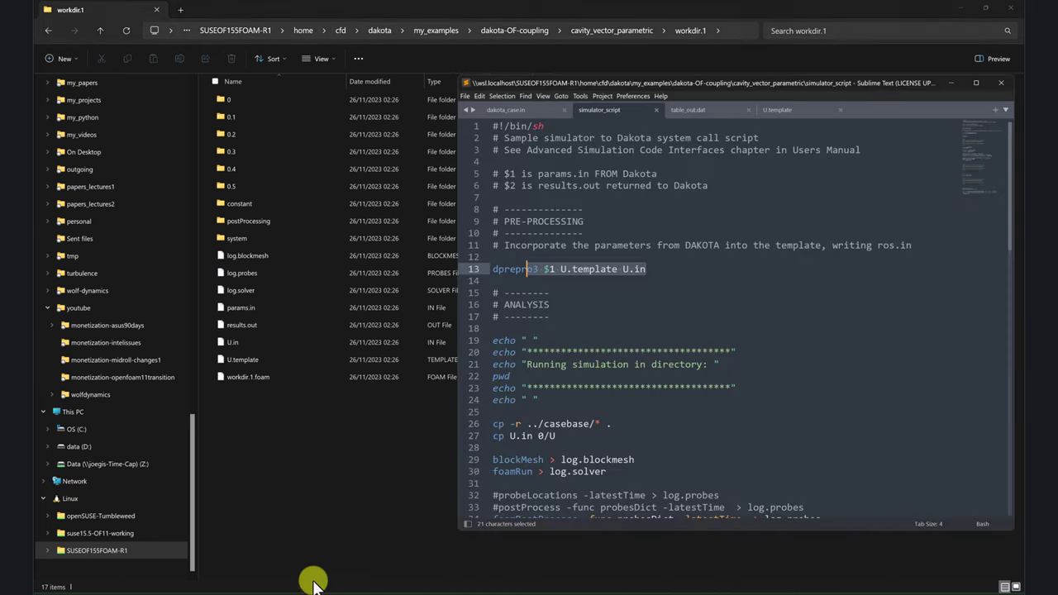
pyautogui.click(313, 582)
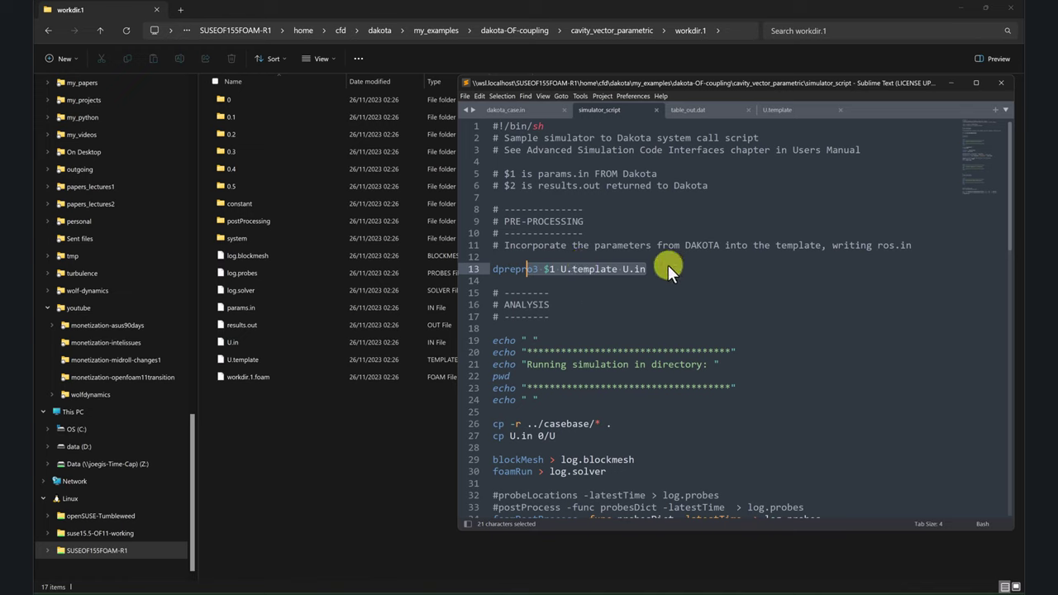
pyautogui.doubleClick(236, 358)
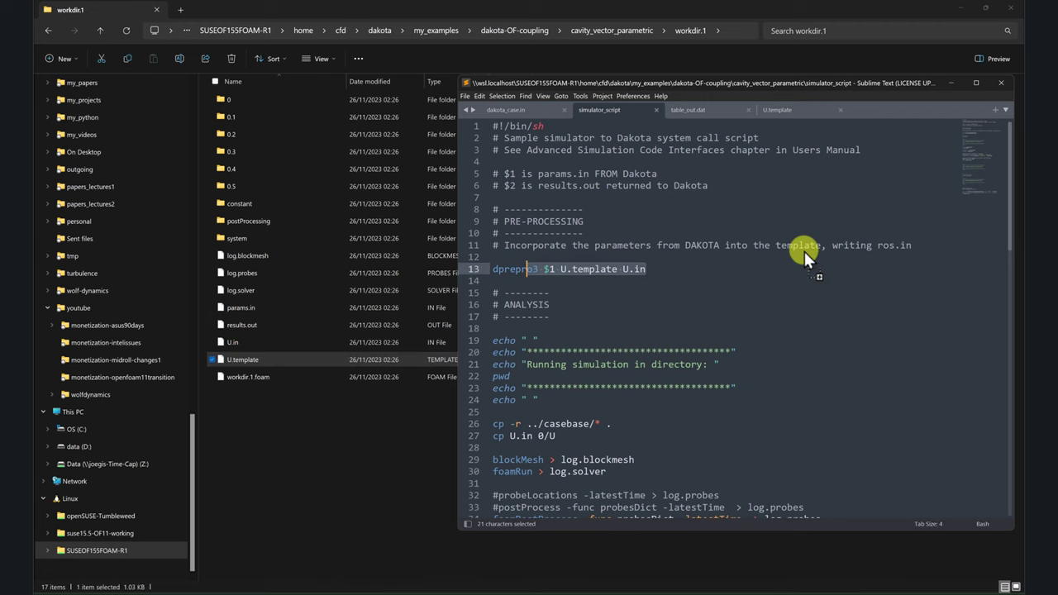
pyautogui.scroll(-1, 703, 355)
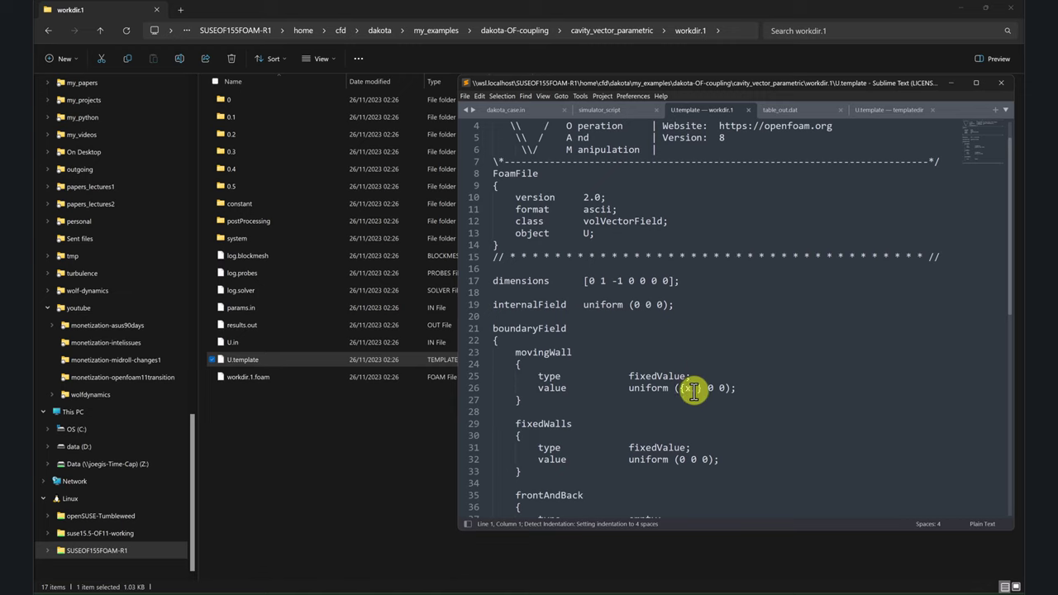
pyautogui.moveTo(701, 388); pyautogui.dragTo(678, 388)
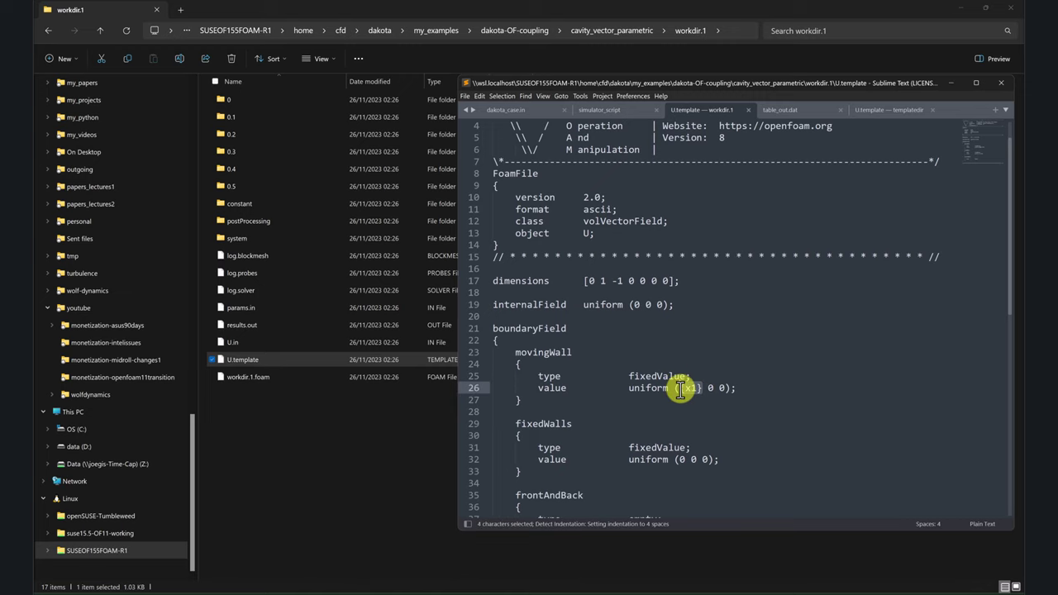
# Open U.in from workdir.1 in the editor and highlight the value substituted for x1 under movingWall.
pyautogui.click(237, 344)
pyautogui.doubleClick(237, 344)
pyautogui.scroll(-1, 685, 398)
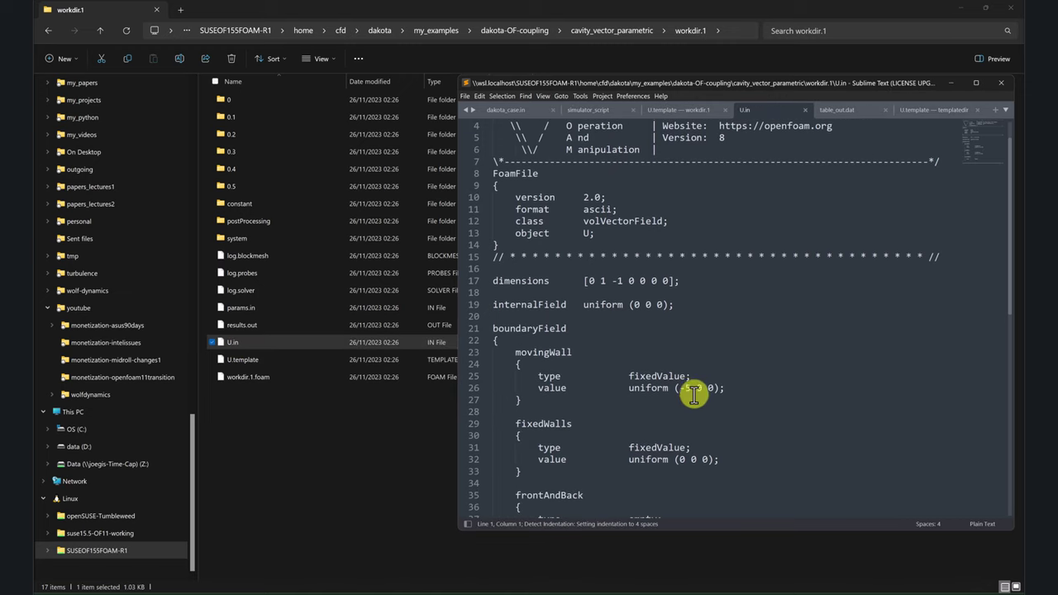
pyautogui.moveTo(692, 388); pyautogui.dragTo(664, 390)
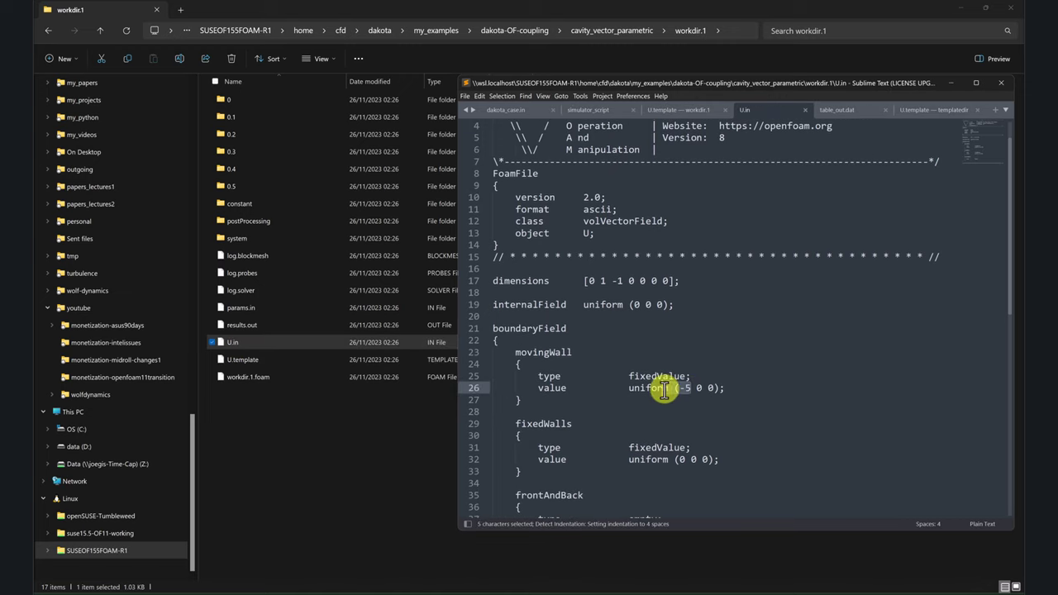
# Close workdir.1's U.in and U.template and highlight the cp -r ../casebase/* . line in simulator_script.
pyautogui.click(805, 109)
pyautogui.click(749, 108)
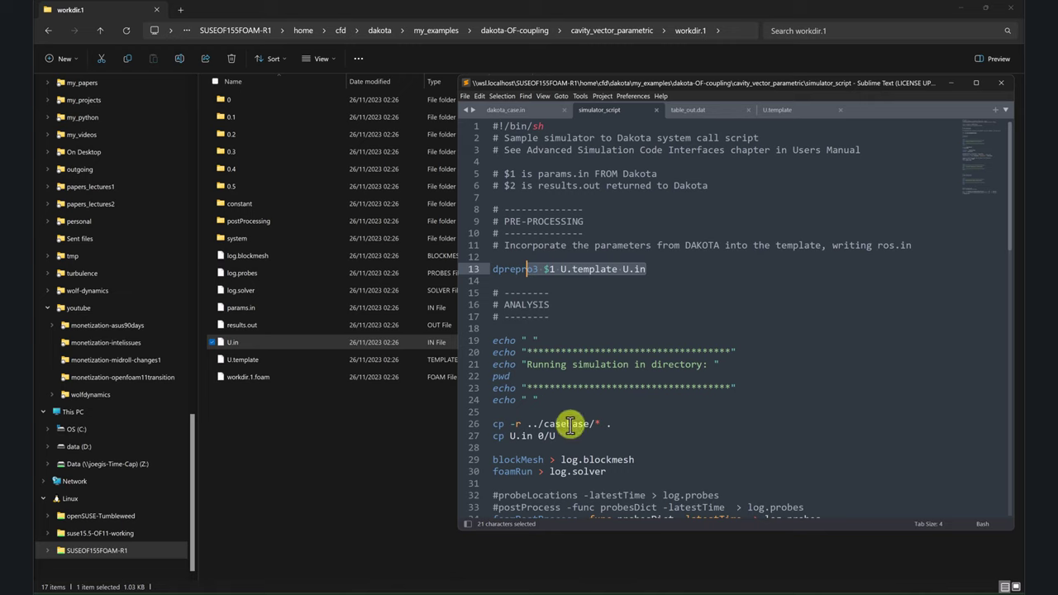
pyautogui.moveTo(612, 424); pyautogui.dragTo(498, 423)
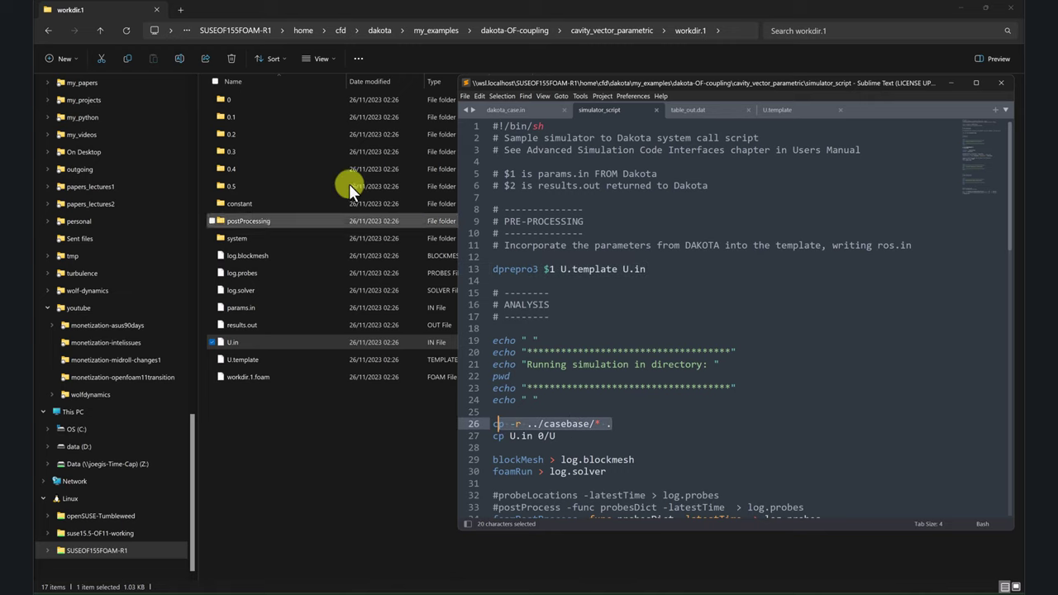
# Go back to the cavity_vector_parametric folder and place the cursor at the end of the cp U.in 0/U line in simulator_script.
pyautogui.click(99, 35)
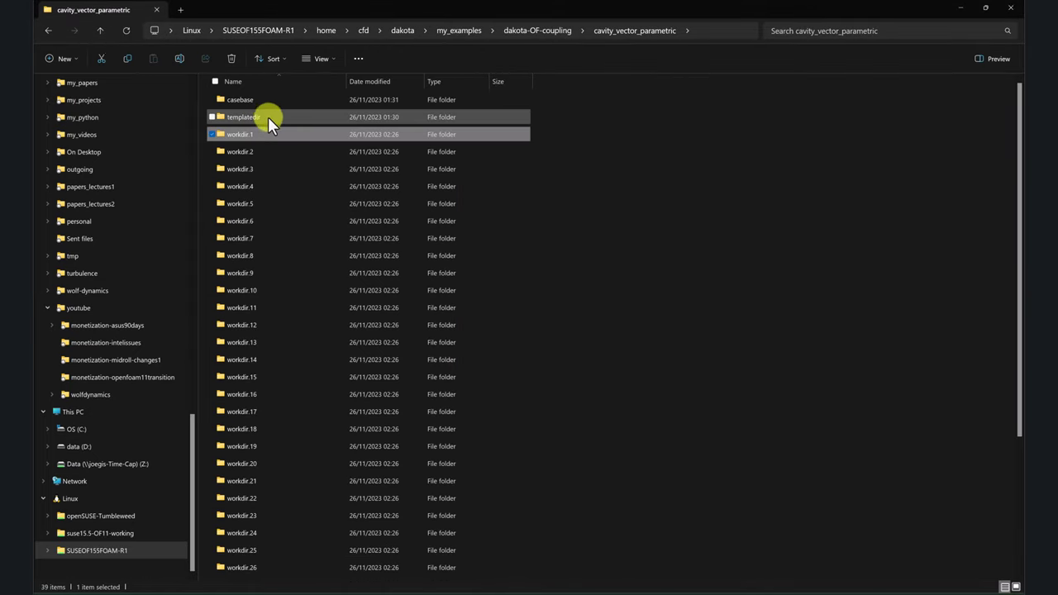
pyautogui.click(101, 33)
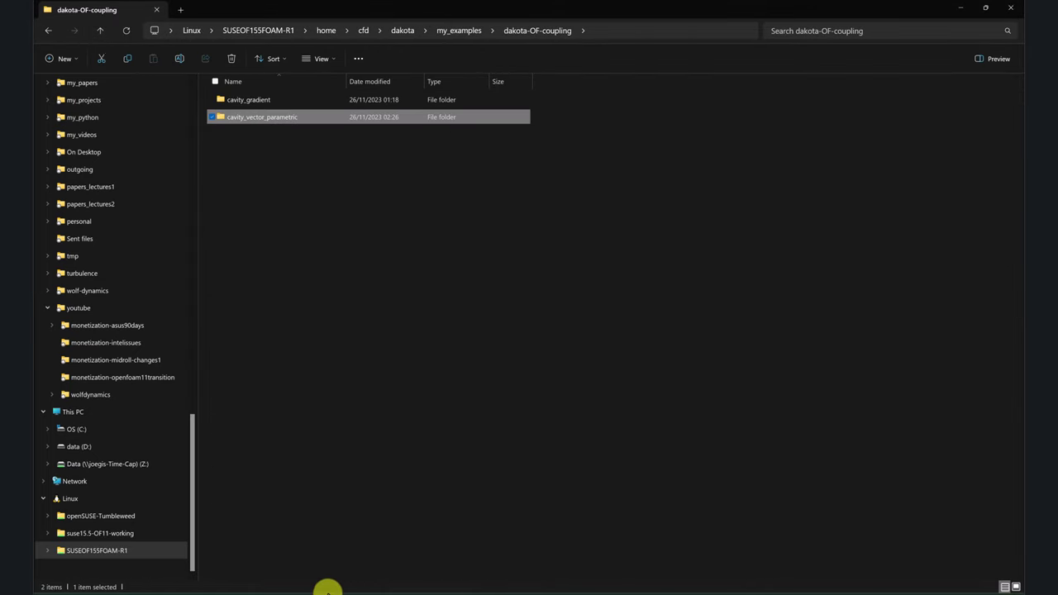
pyautogui.doubleClick(283, 117)
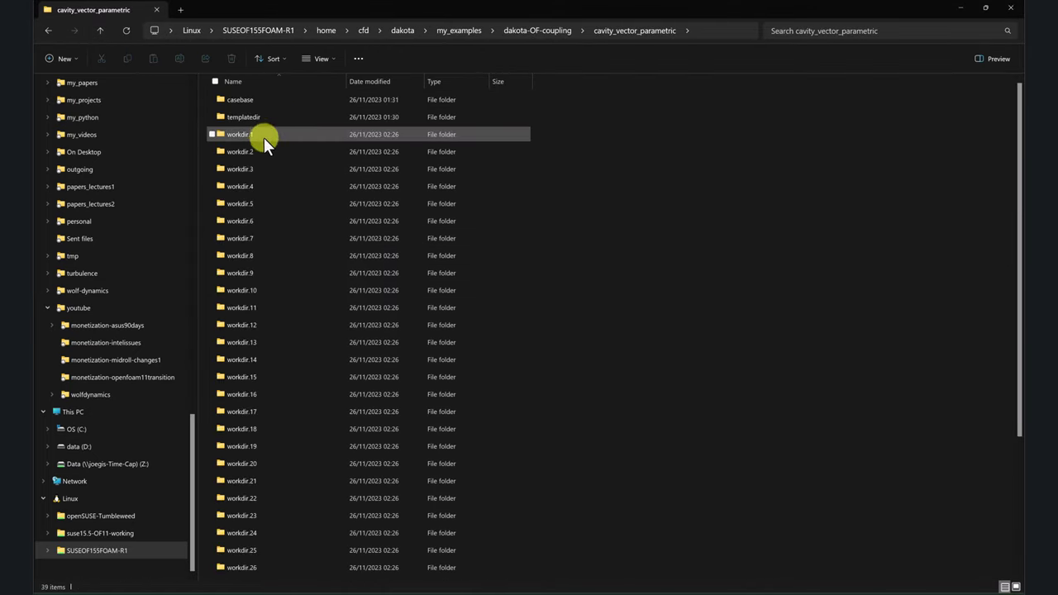
pyautogui.hotkey('alt', 'Tab')
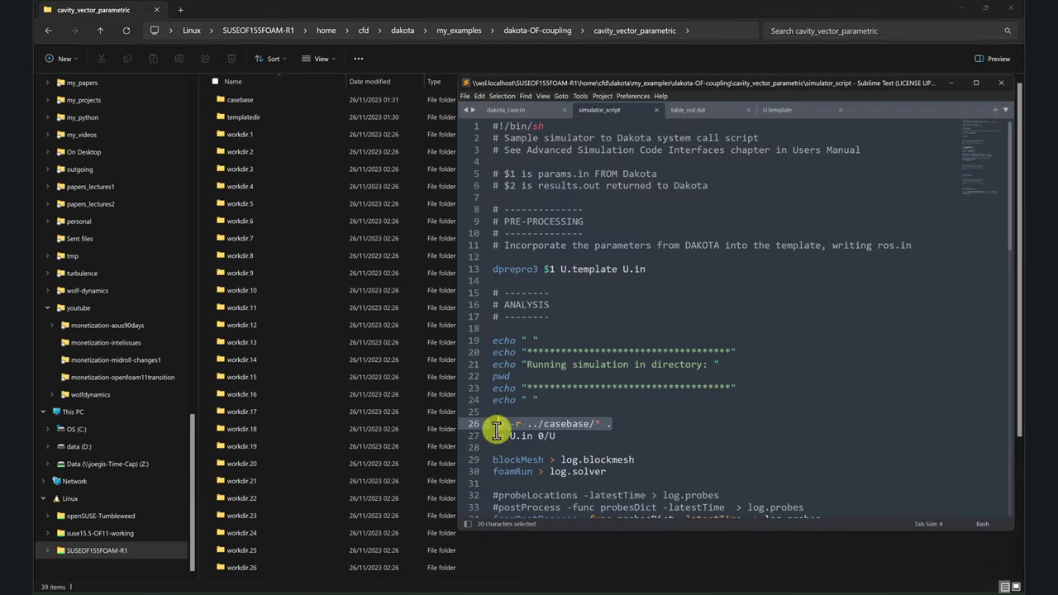
pyautogui.click(633, 428)
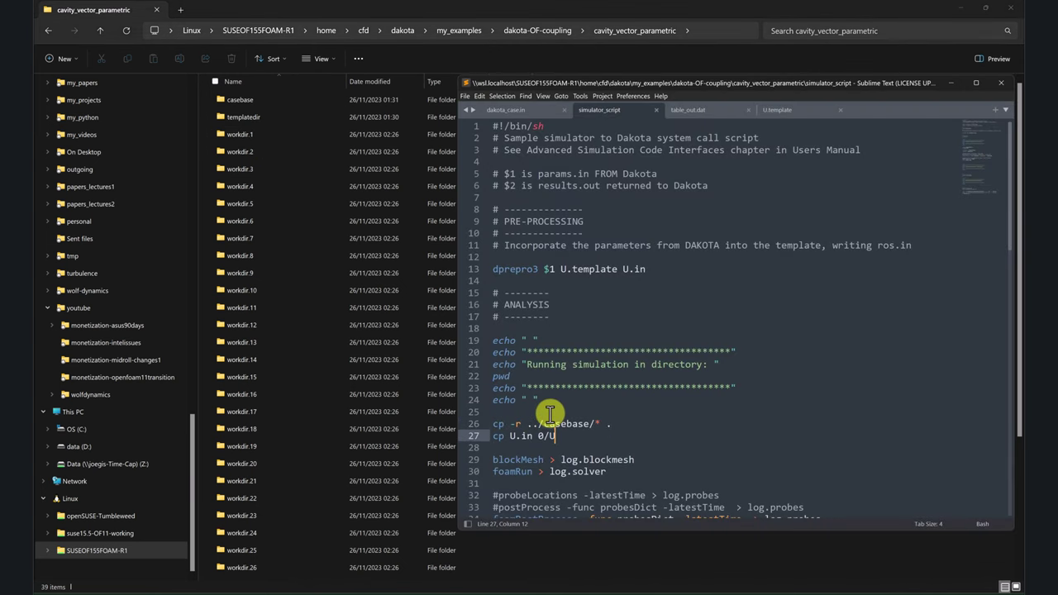
pyautogui.scroll(-1, 520, 403)
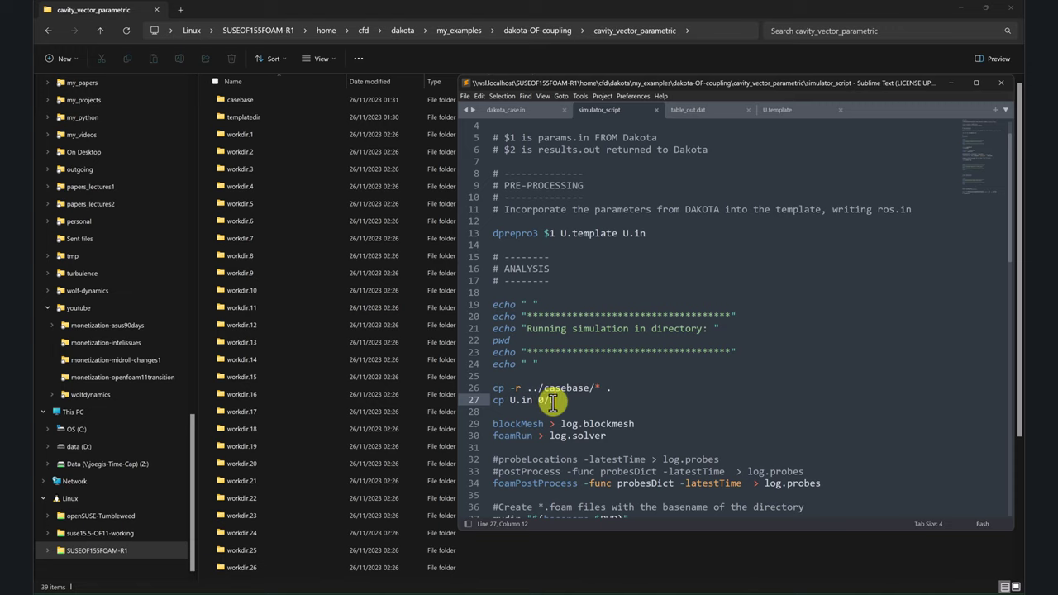
# Open the workdir.1 folder, return to simulator_script and point out the blockMesh line, highlighting foamRun.
pyautogui.click(252, 132)
pyautogui.doubleClick(252, 132)
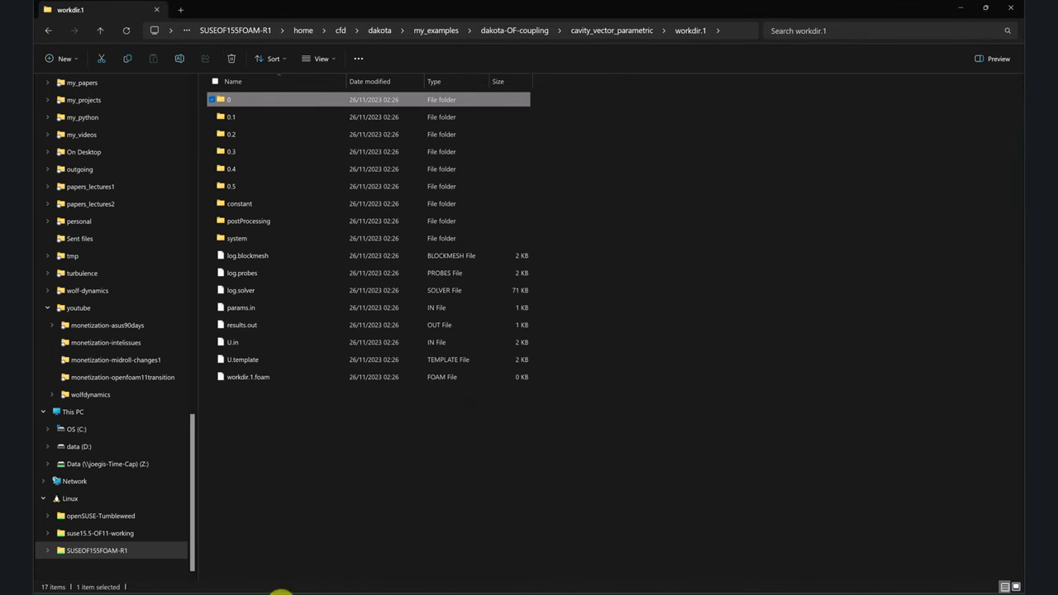
pyautogui.click(281, 590)
pyautogui.scroll(-2, 528, 353)
pyautogui.click(524, 352)
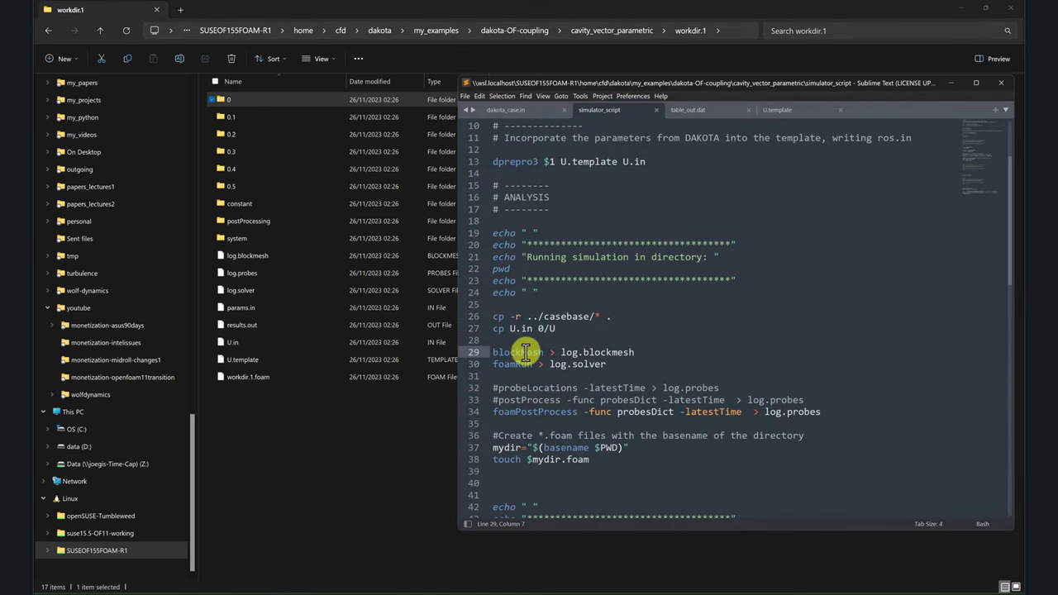
pyautogui.doubleClick(514, 364)
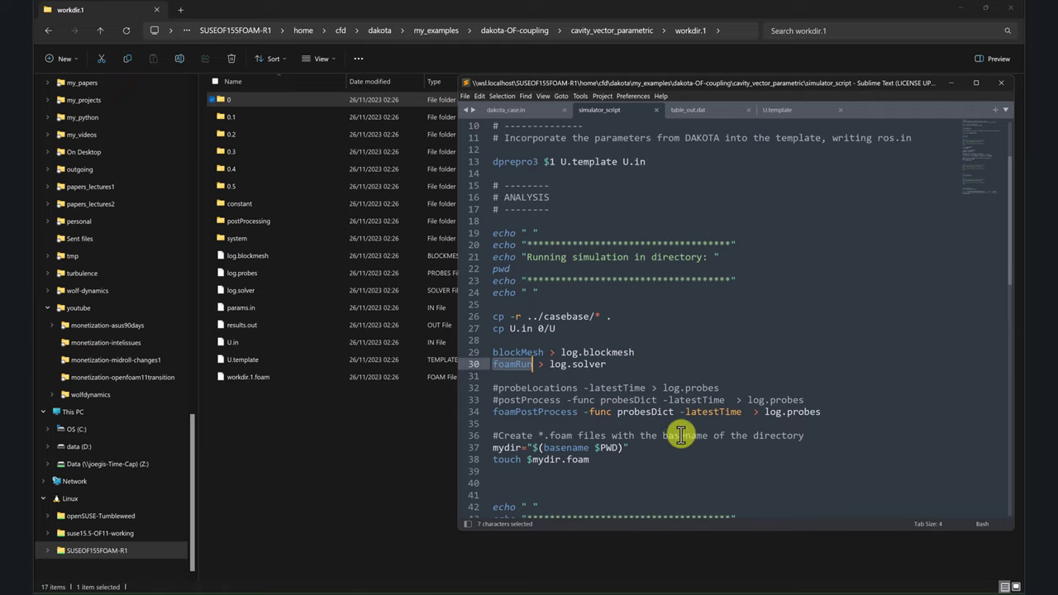
# Open the postProcessing/probesDict/0.5 folder inside workdir.1.
pyautogui.doubleClick(270, 223)
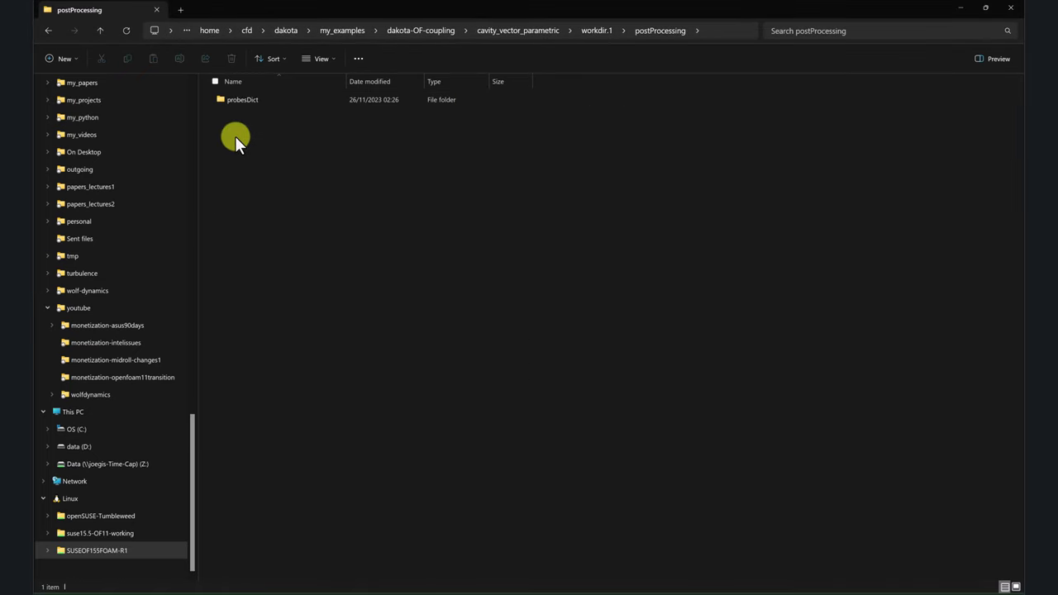
pyautogui.doubleClick(246, 97)
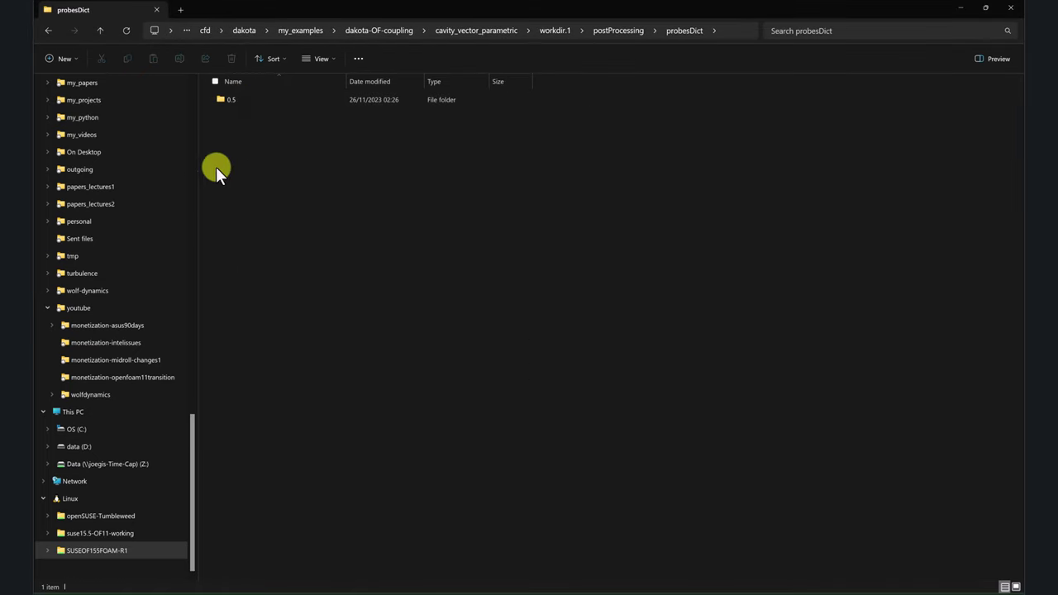
pyautogui.doubleClick(240, 96)
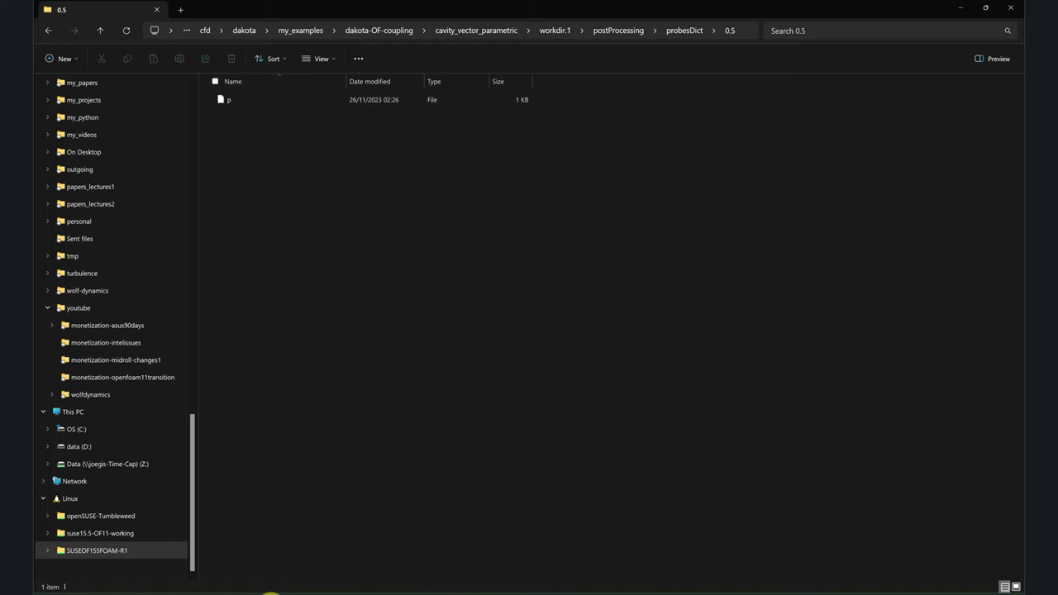
# Shrink the file browser window, open the probe file p in the editor and highlight its pressure value at time 0.5.
pyautogui.click(270, 592)
pyautogui.moveTo(245, 102); pyautogui.dragTo(650, 205)
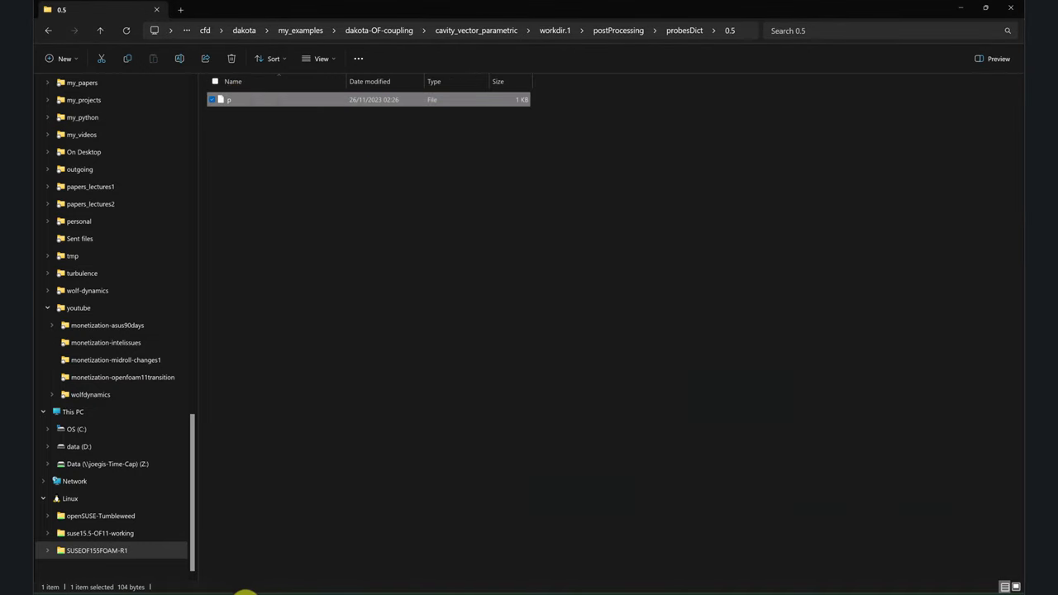
pyautogui.click(281, 592)
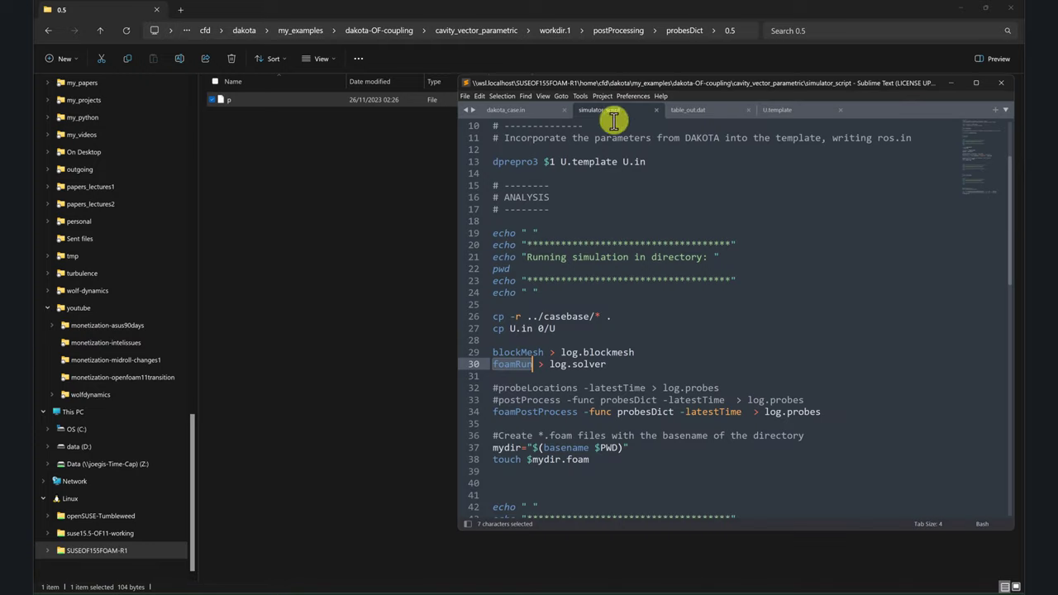
pyautogui.doubleClick(760, 11)
pyautogui.doubleClick(283, 136)
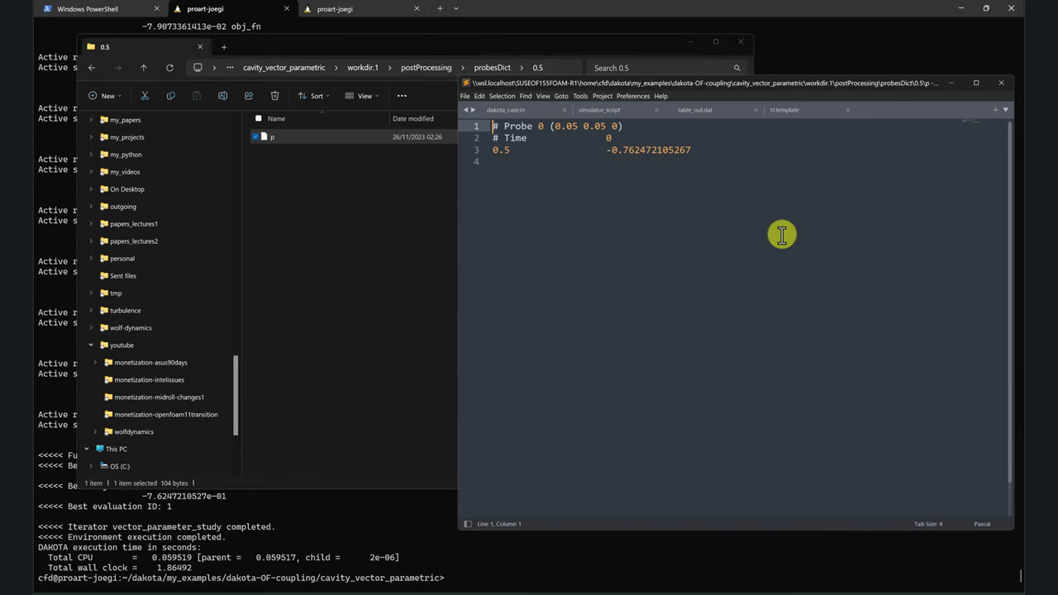
pyautogui.moveTo(725, 150); pyautogui.dragTo(607, 149)
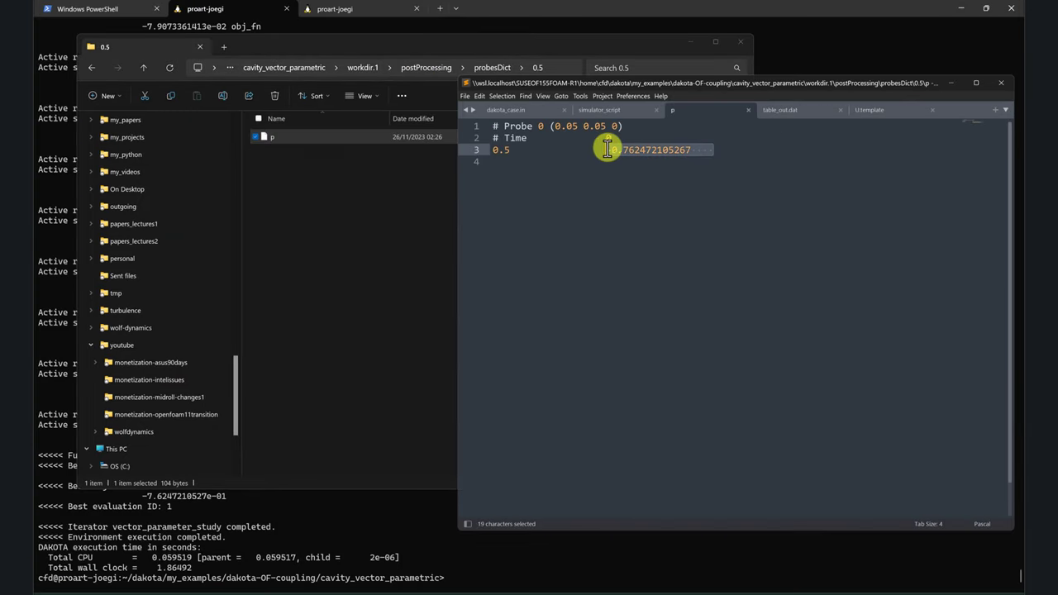
pyautogui.click(341, 242)
pyautogui.click(768, 160)
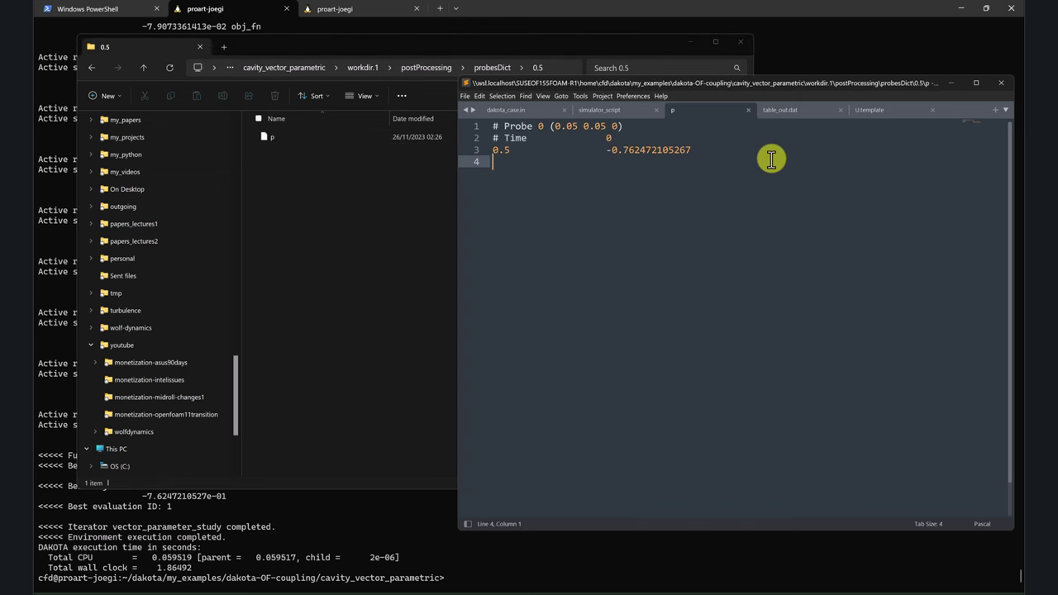
# Minimize the file browser and highlight the mydir and touch $mydir.foam lines in simulator_script.
pyautogui.click(695, 43)
pyautogui.click(611, 107)
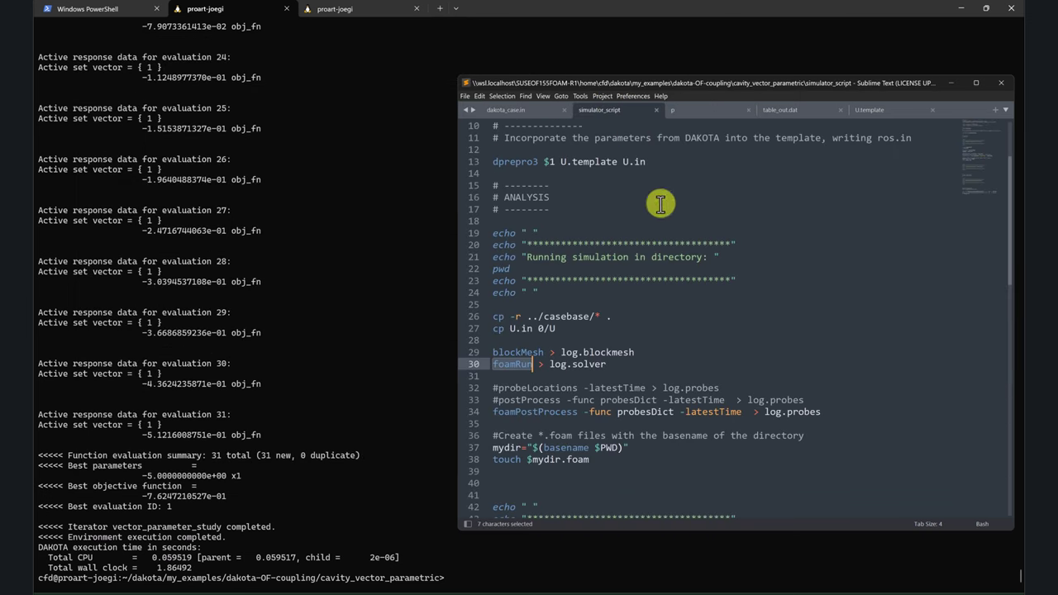
pyautogui.scroll(-2, 687, 255)
pyautogui.scroll(-1, 688, 255)
pyautogui.moveTo(847, 83); pyautogui.dragTo(733, 78)
pyautogui.moveTo(494, 349); pyautogui.dragTo(382, 335)
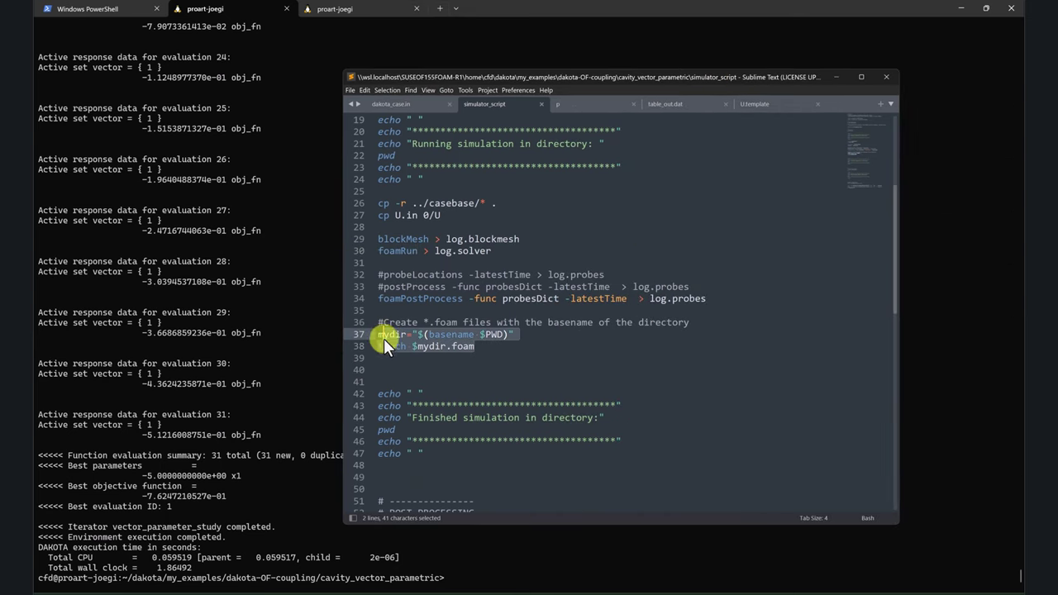
pyautogui.click(478, 345)
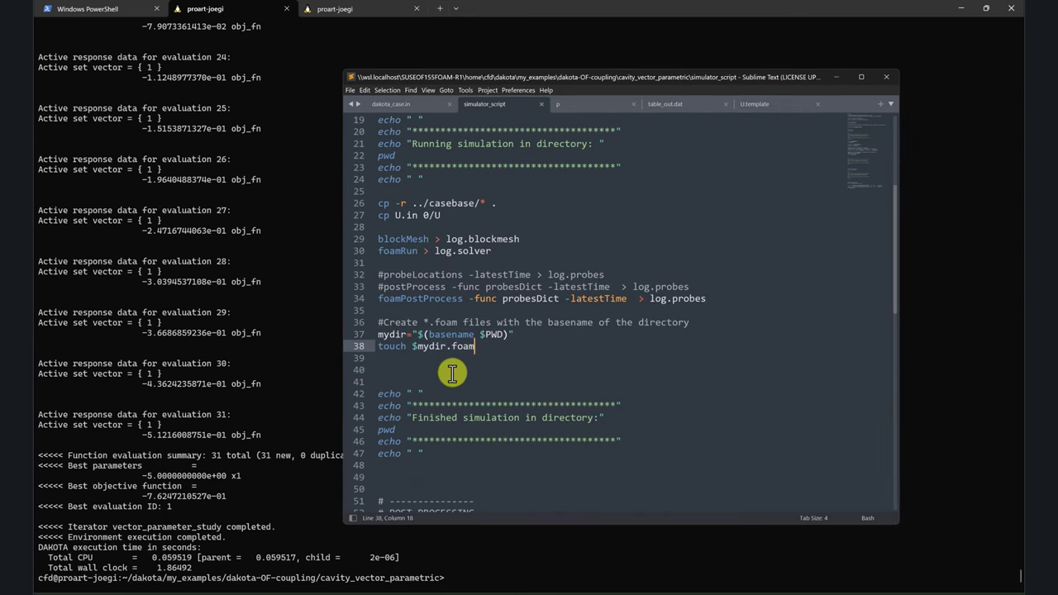
# Review the POST-PROCESSING section of simulator_script and highlight the pressure value it extracts from file p.
pyautogui.scroll(-2, 452, 373)
pyautogui.scroll(-8, 452, 373)
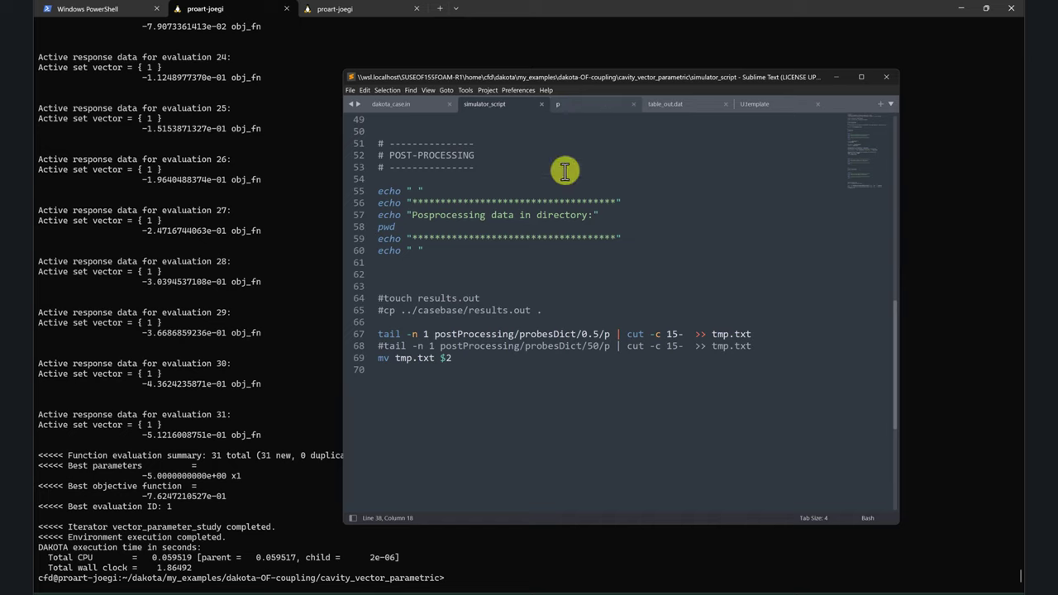
pyautogui.click(595, 104)
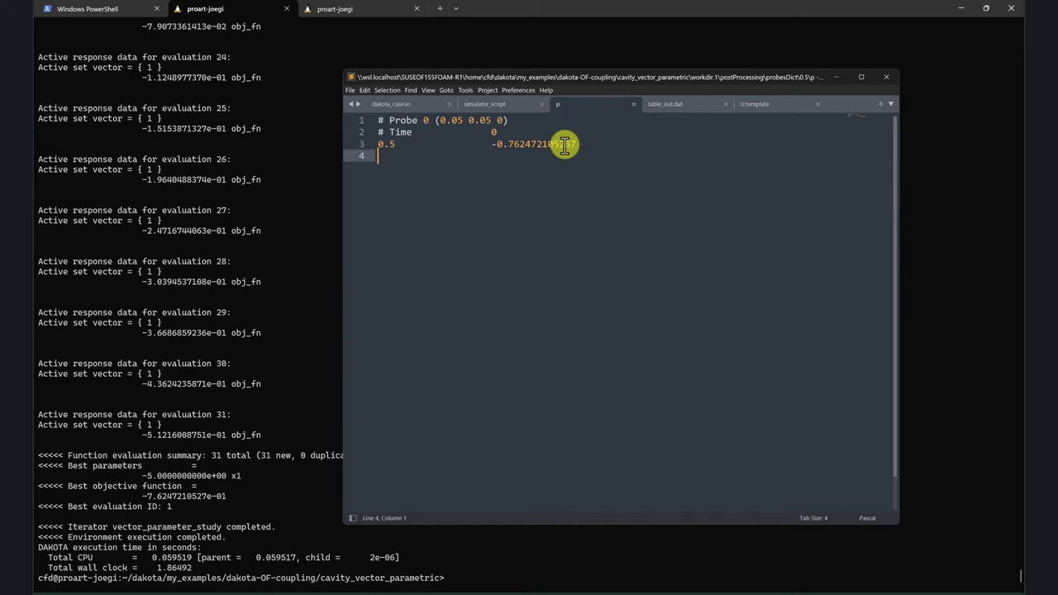
pyautogui.moveTo(590, 147); pyautogui.dragTo(491, 145)
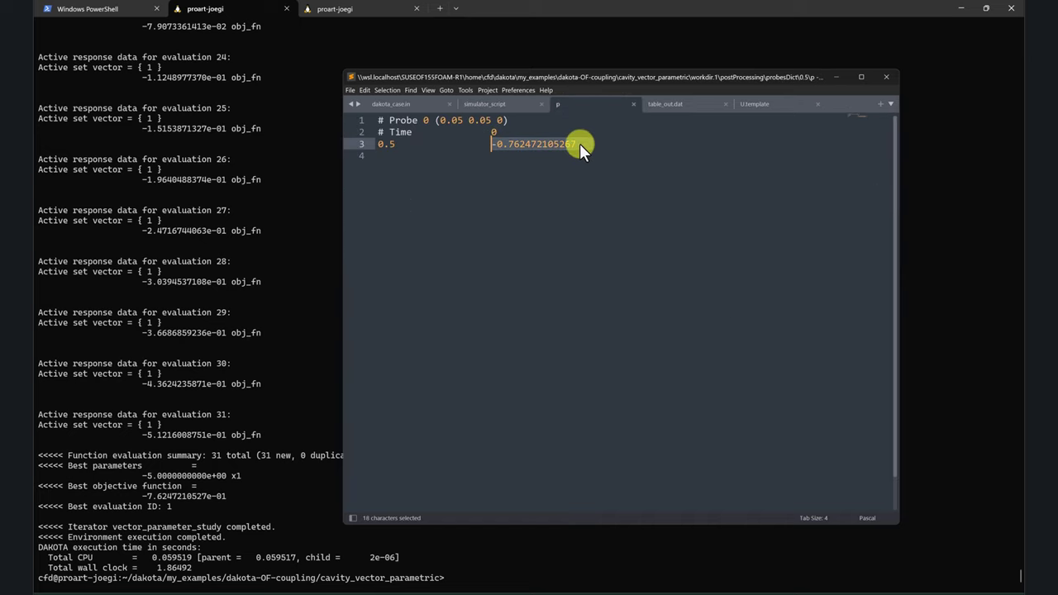
# Highlight tmp.txt on the tail line of simulator_script, the $2 argument of mv, and results.out in the header comment.
pyautogui.click(472, 104)
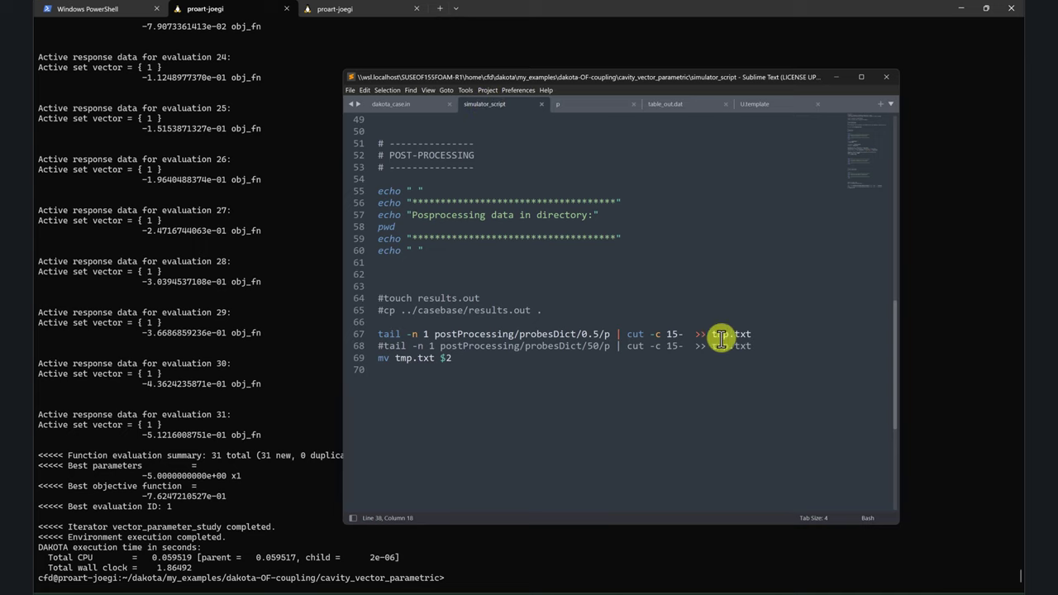
pyautogui.moveTo(759, 334); pyautogui.dragTo(709, 339)
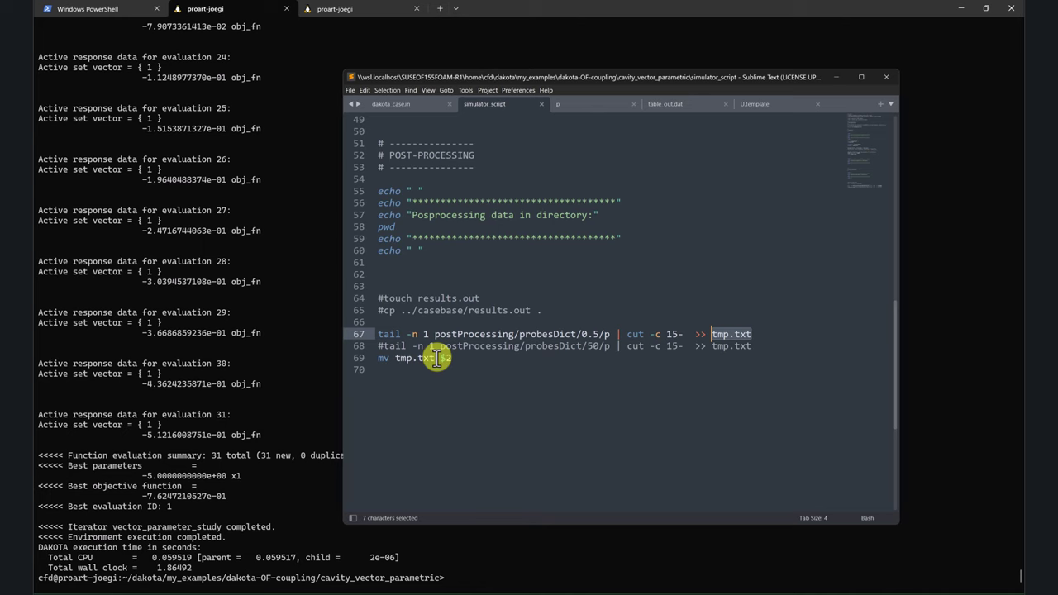
pyautogui.moveTo(439, 358)
pyautogui.mouseDown()
pyautogui.moveTo(395, 357)
pyautogui.moveTo(444, 358)
pyautogui.mouseUp()
pyautogui.scroll(16, 438, 331)
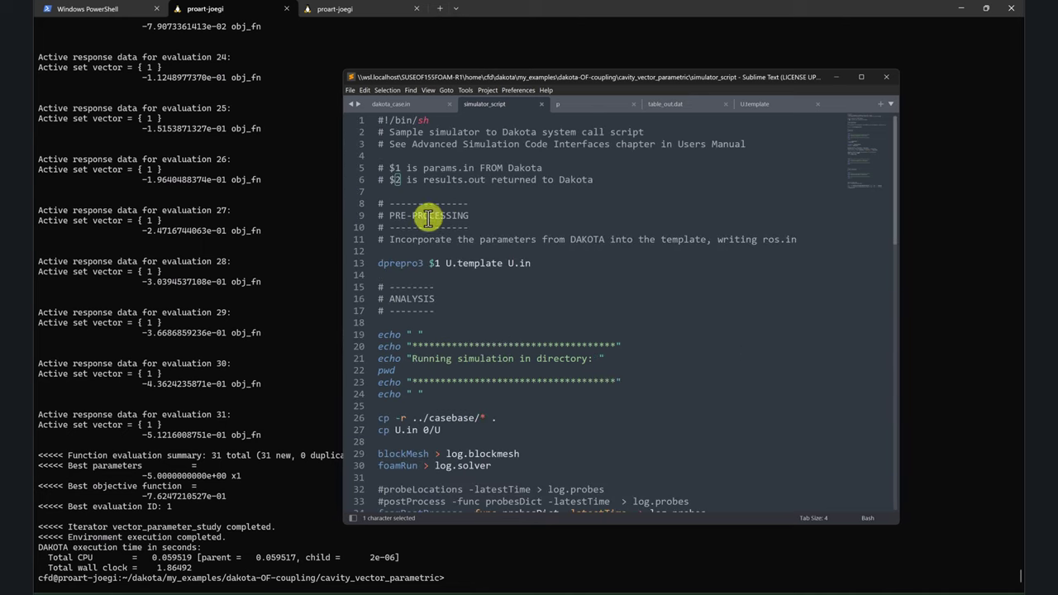
pyautogui.moveTo(486, 180); pyautogui.dragTo(423, 180)
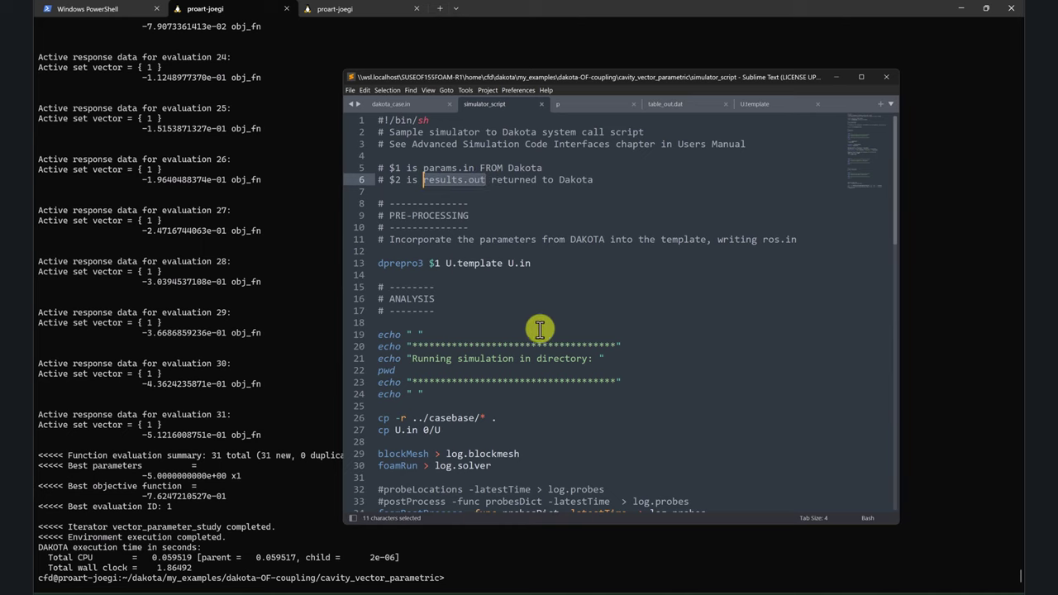
# Revisit the tail and mv lines ending simulator_script and highlight the probe pressure in p again.
pyautogui.scroll(-17, 538, 330)
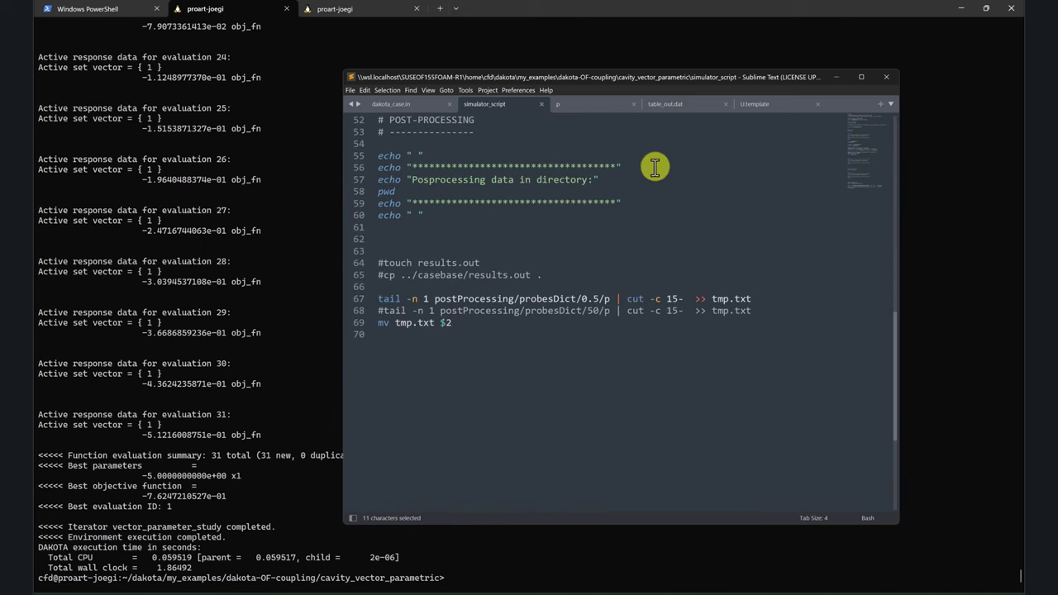
pyautogui.click(578, 104)
pyautogui.moveTo(576, 145); pyautogui.dragTo(494, 145)
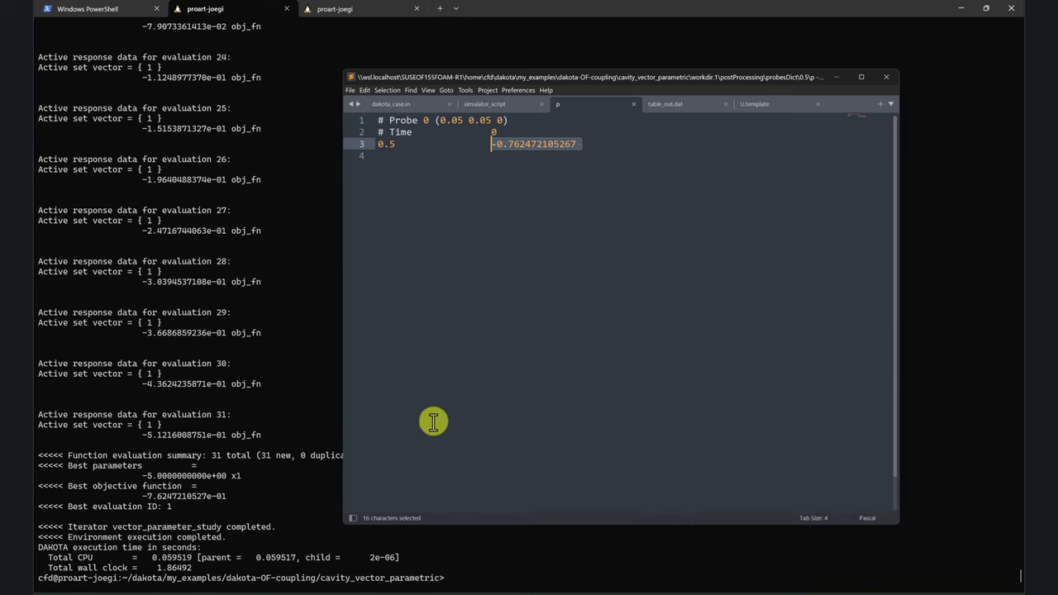
# Bring back the file browser, go up from the 0.5 folder to workdir.1 and select results.out.
pyautogui.moveTo(245, 591)
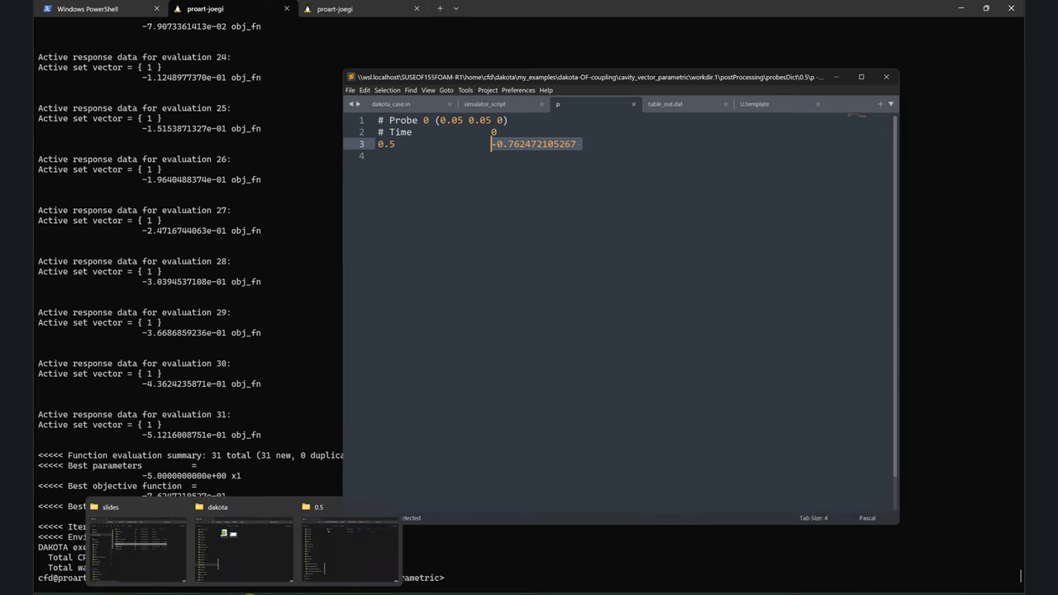
pyautogui.click(385, 556)
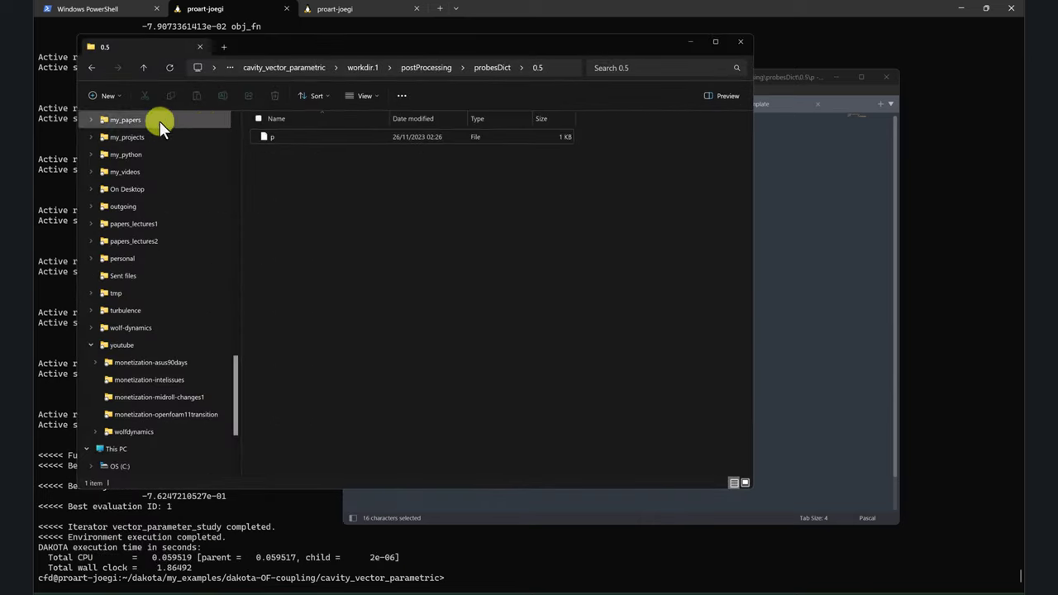
pyautogui.click(142, 66)
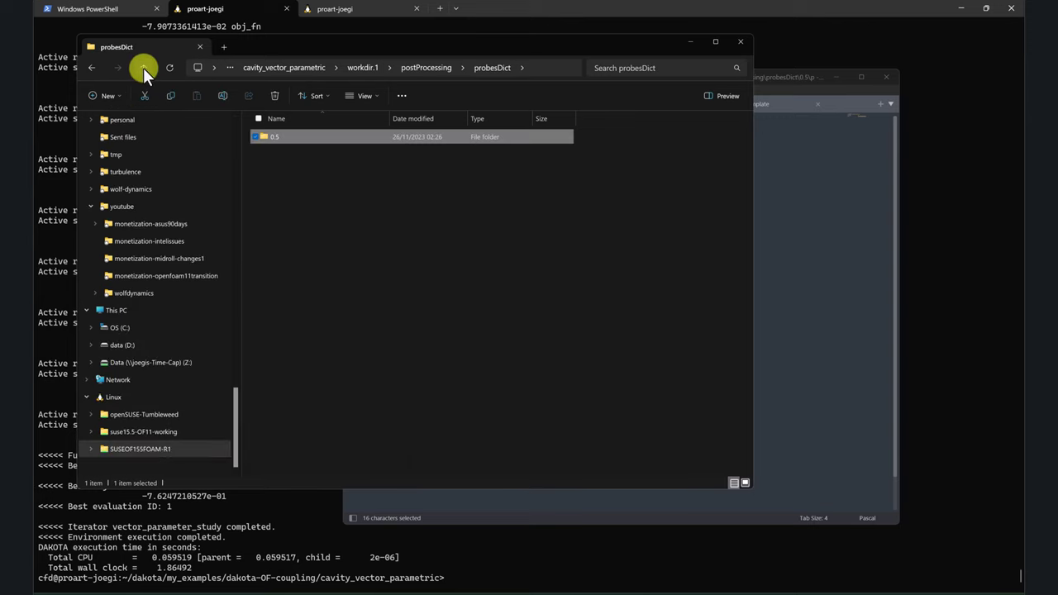
pyautogui.click(143, 68)
pyautogui.click(142, 68)
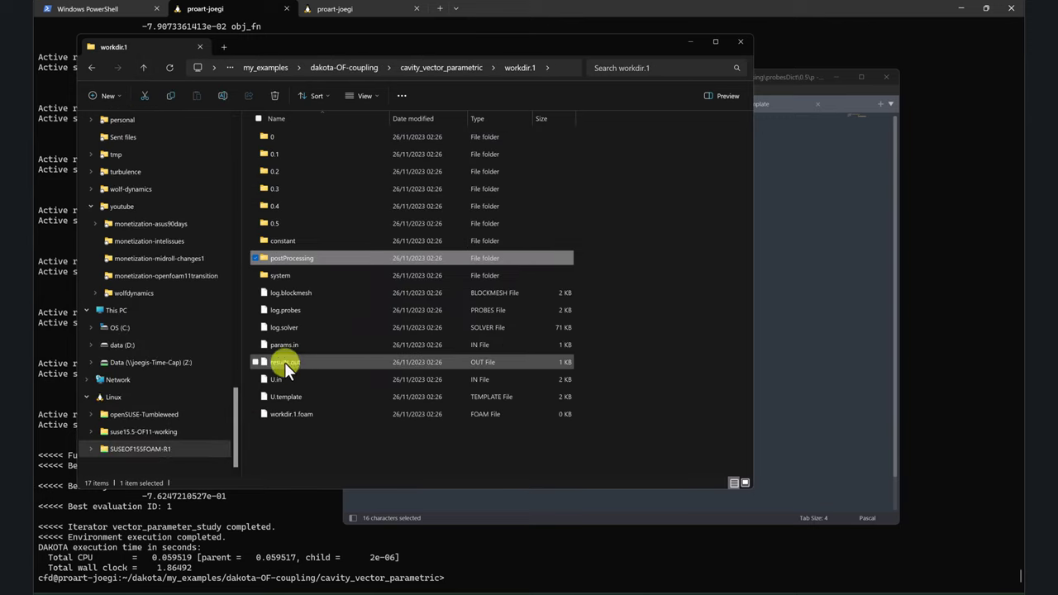
pyautogui.moveTo(273, 362); pyautogui.dragTo(760, 307)
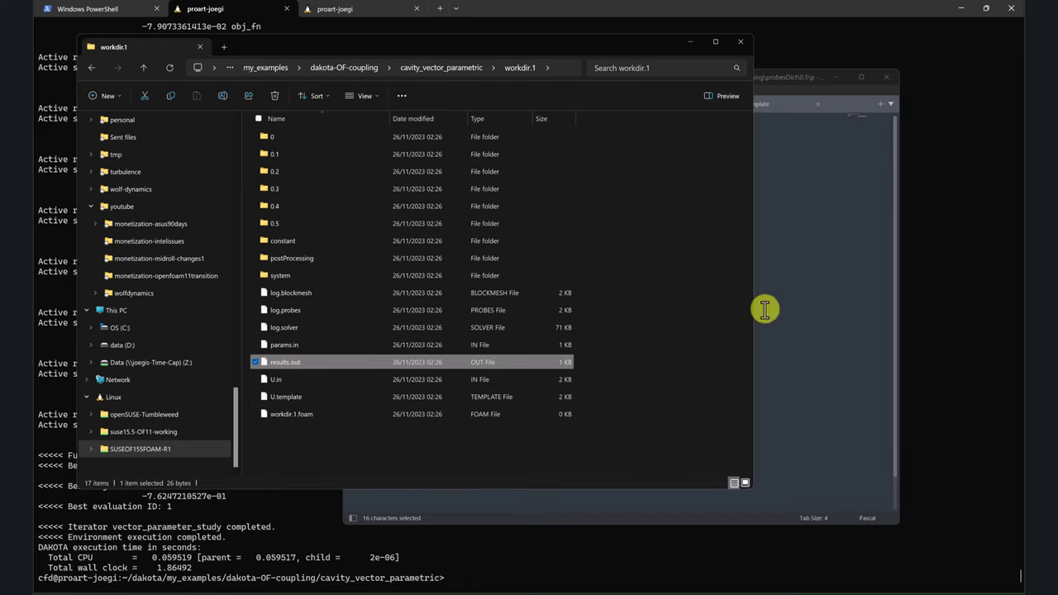
# Open params.in from workdir.1 in the editor and highlight the x1 value.
pyautogui.moveTo(256, 342); pyautogui.dragTo(633, 344)
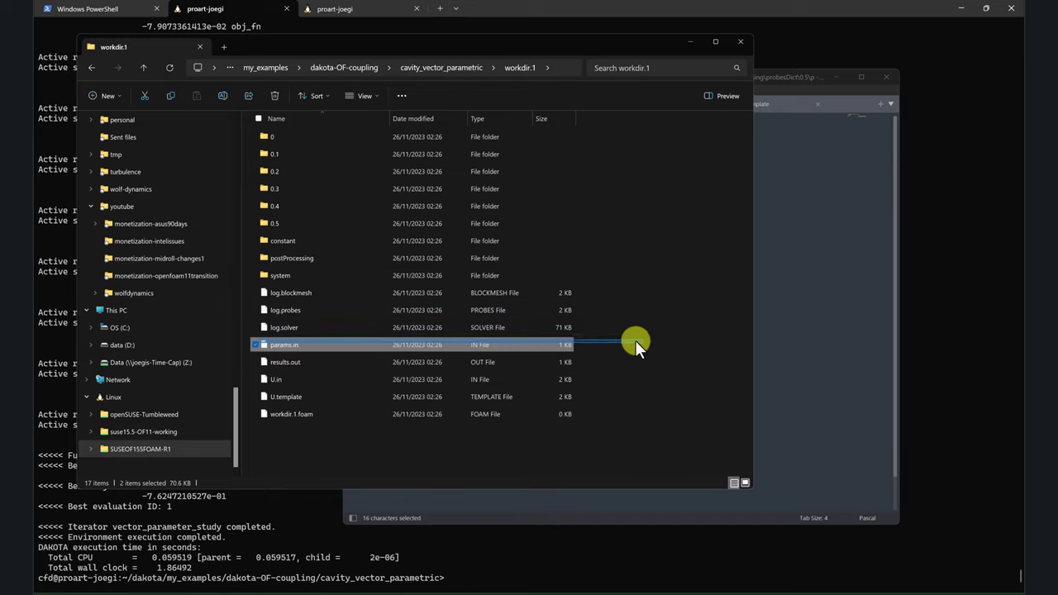
pyautogui.moveTo(280, 345); pyautogui.dragTo(773, 290)
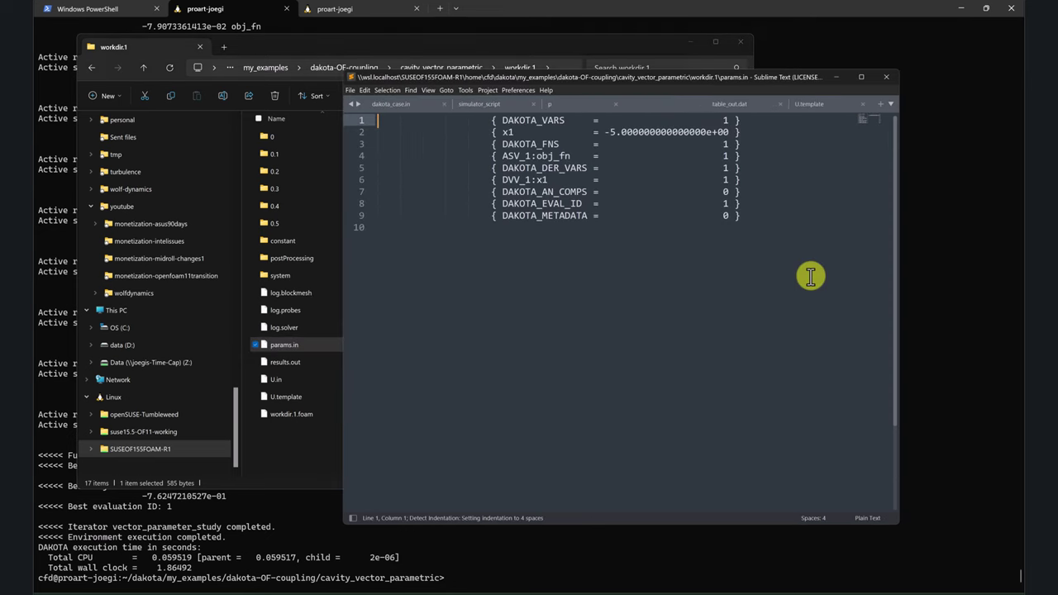
pyautogui.moveTo(606, 133); pyautogui.dragTo(727, 133)
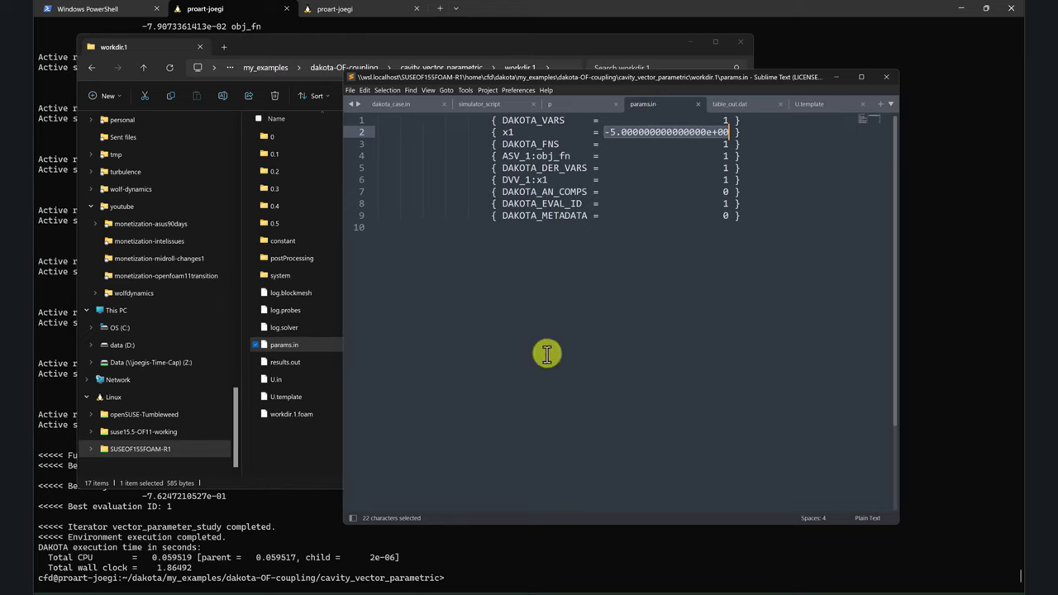
# Open results.out from the workdir.1 folder and examine the objective function value it contains.
pyautogui.doubleClick(285, 362)
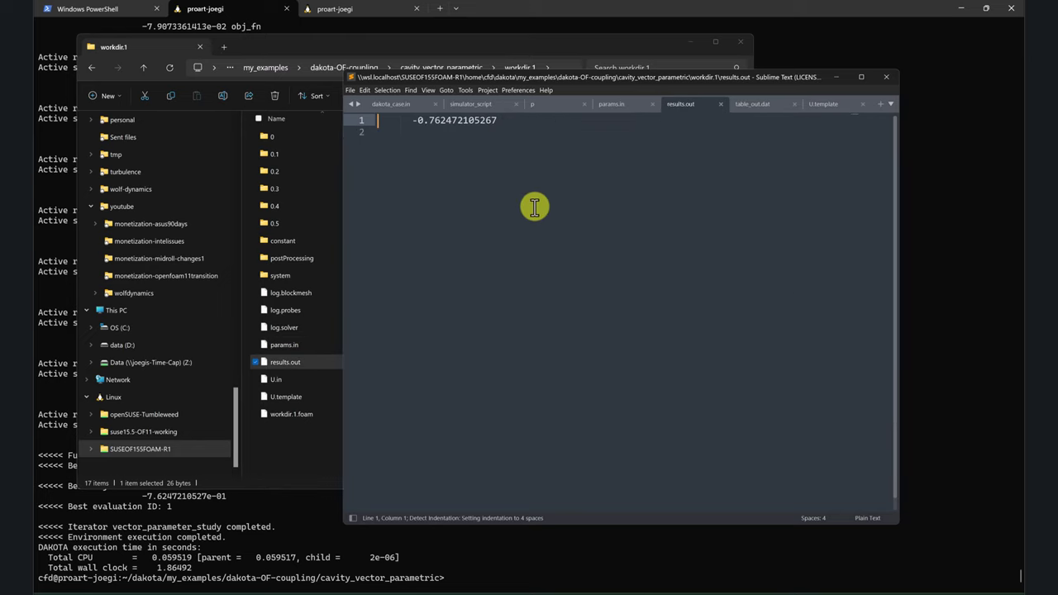
pyautogui.moveTo(504, 123); pyautogui.dragTo(413, 122)
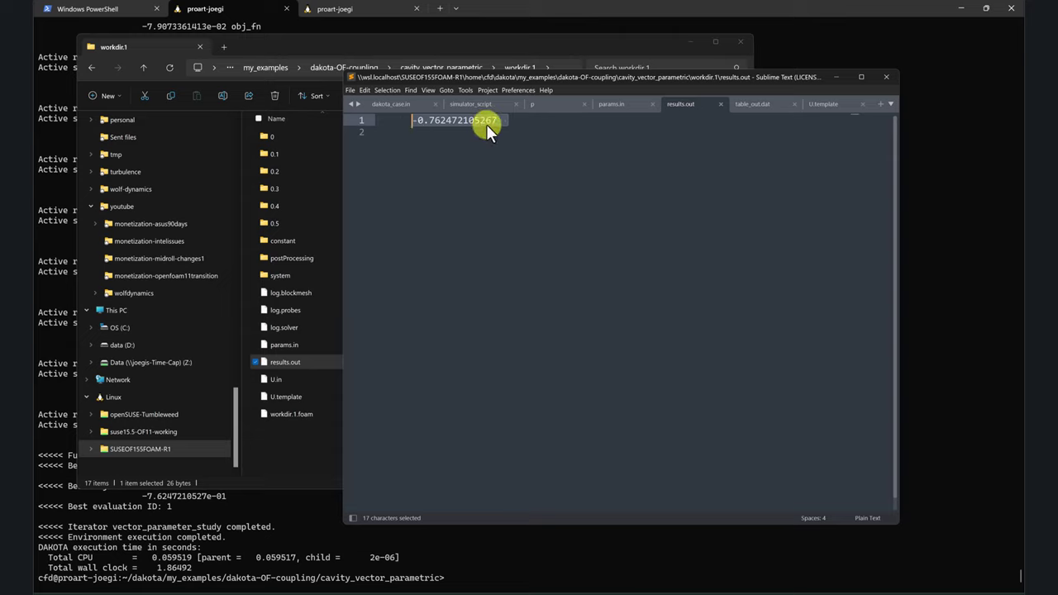
pyautogui.click(523, 171)
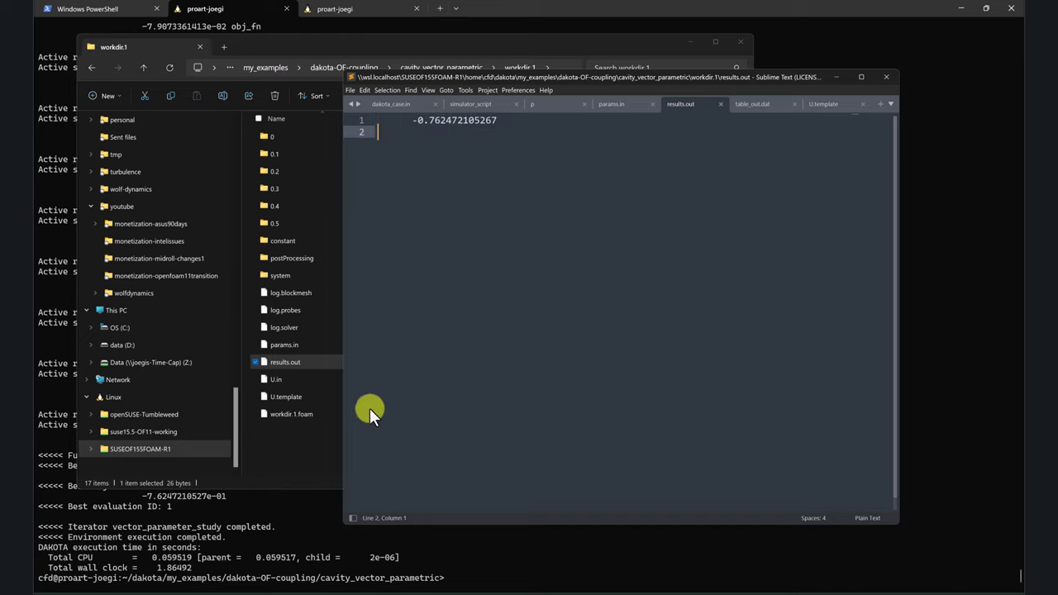
# Switch to the crashintro.pptx presentation in PowerPoint and review the data-exchange workflow diagram on slide 6.
pyautogui.click(462, 594)
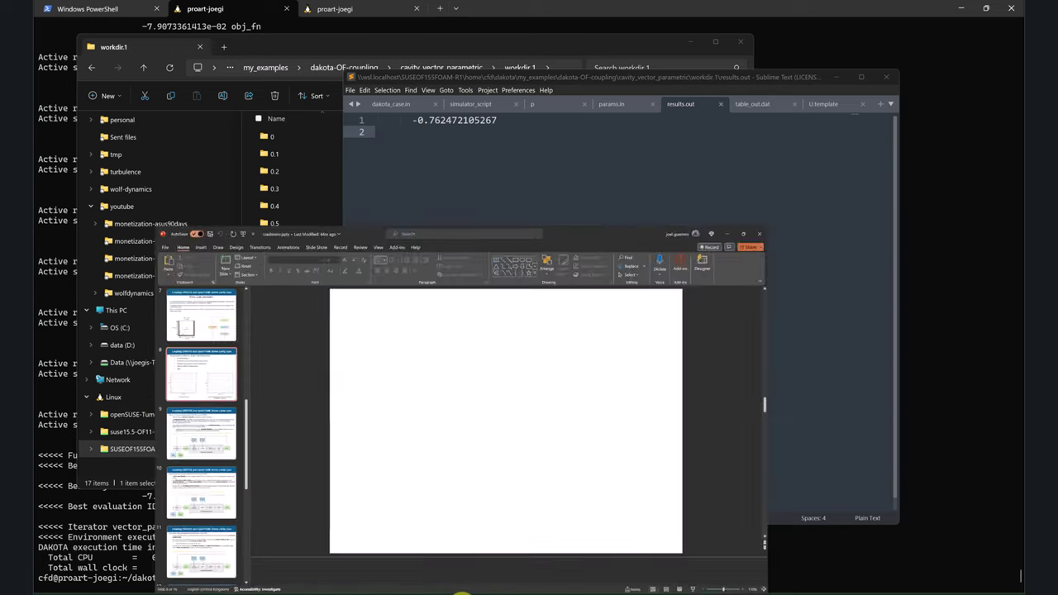
pyautogui.scroll(3, 123, 267)
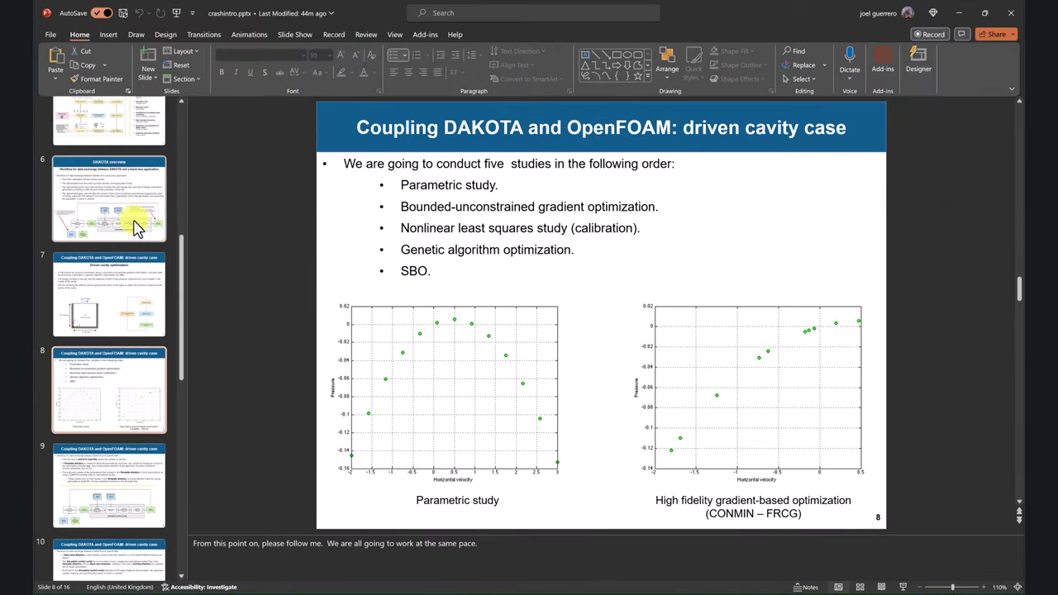
pyautogui.click(137, 220)
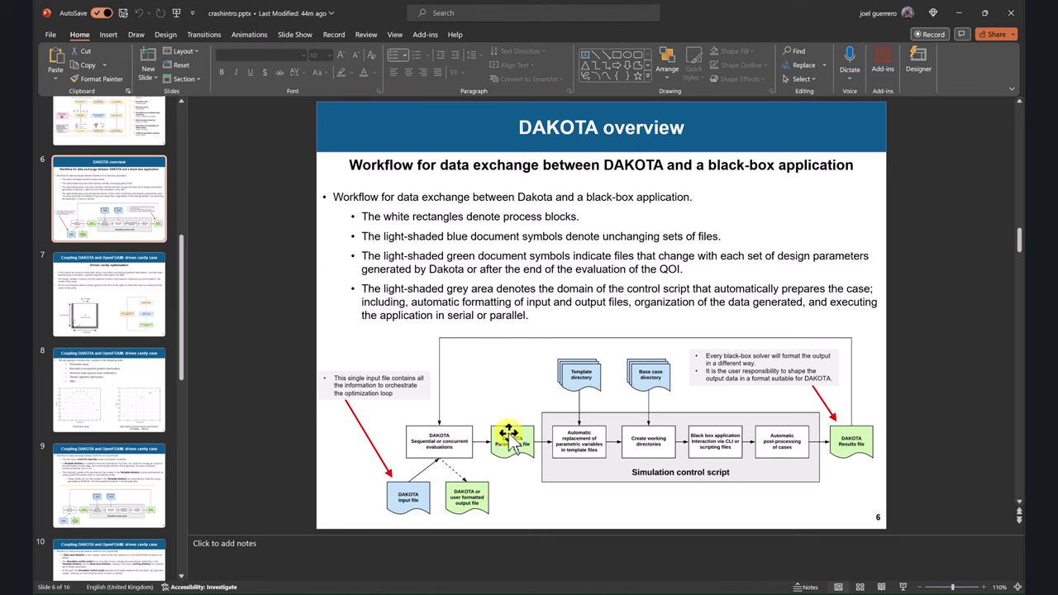
pyautogui.click(958, 13)
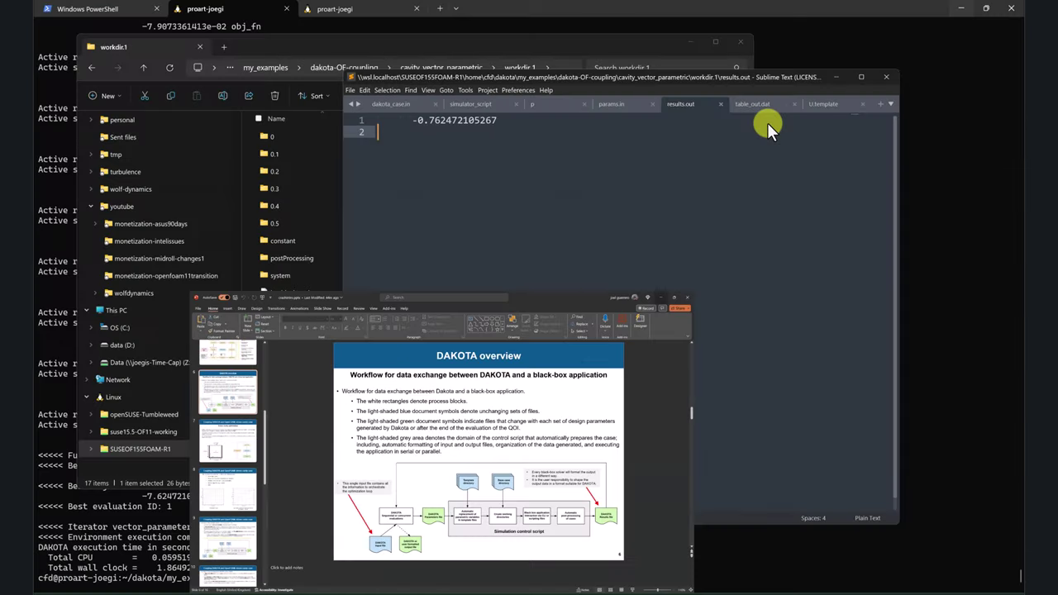
# Review the probe output file p and the run and post-processing commands in simulator_script in Sublime Text.
pyautogui.click(607, 104)
pyautogui.click(532, 104)
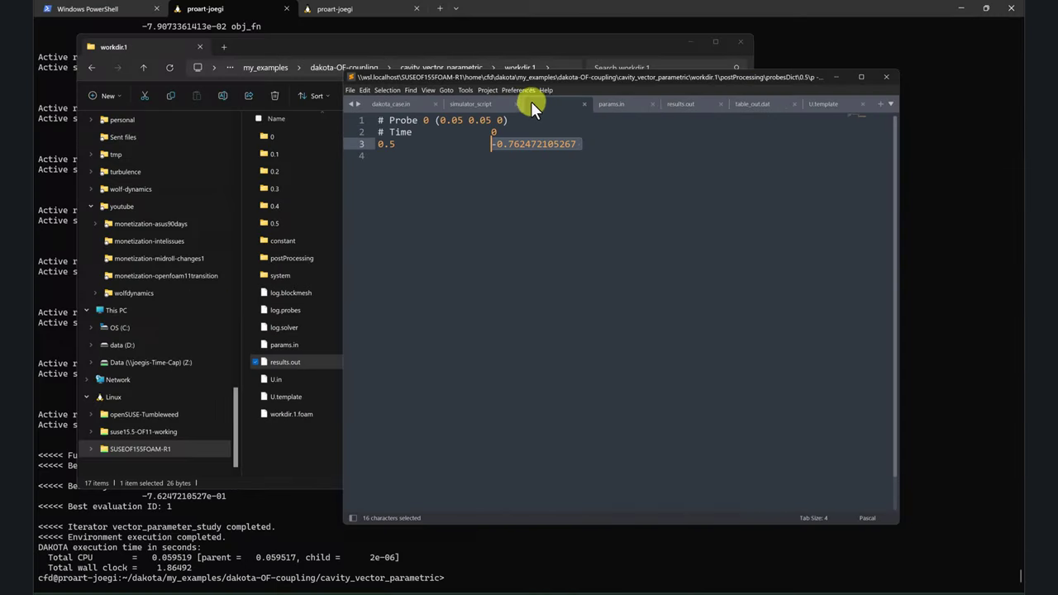
pyautogui.click(477, 107)
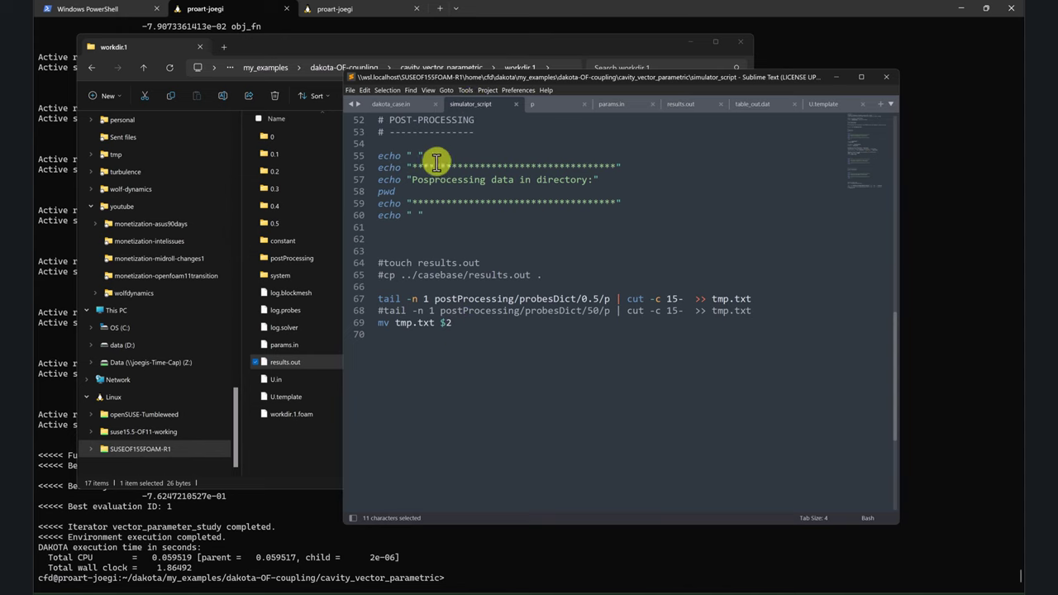
pyautogui.scroll(3, 562, 307)
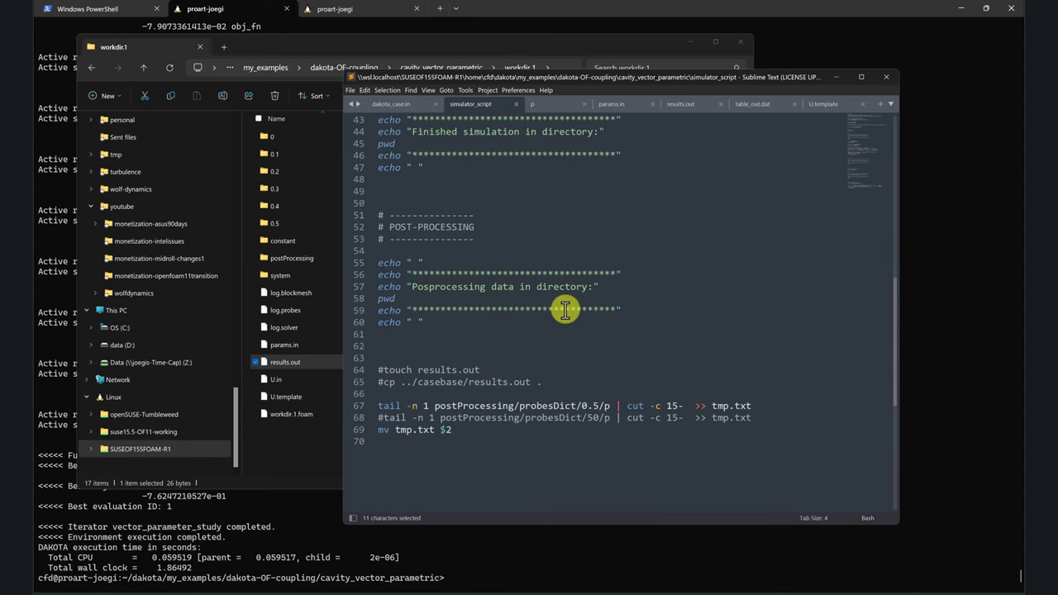
pyautogui.scroll(6, 545, 309)
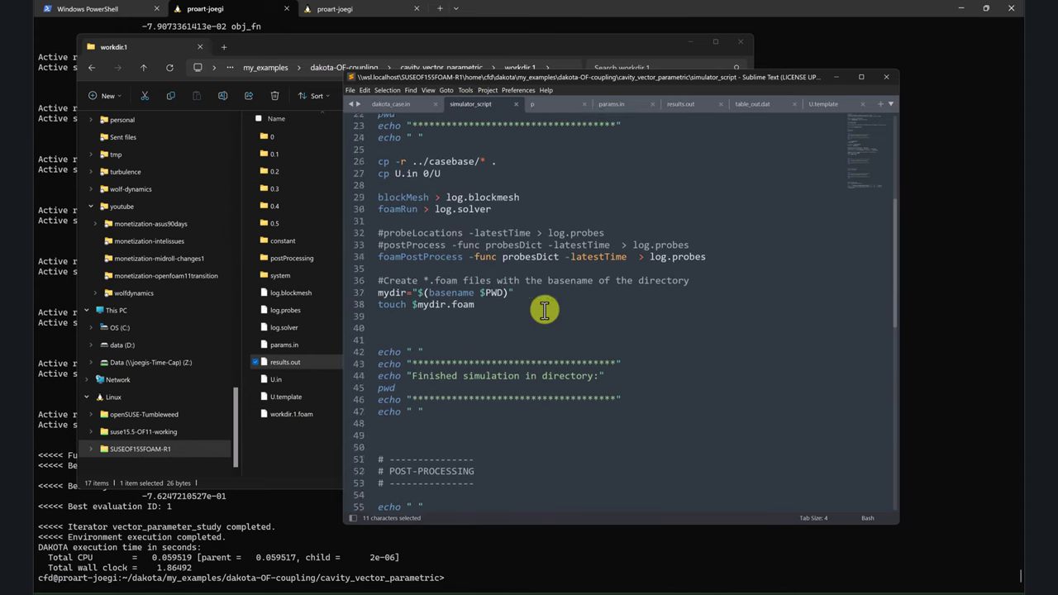
pyautogui.click(834, 77)
# Browse cavity_vector_parametric in File Explorer, examining the case files in workdir.6 and workdir.30 and the full list of working directories.
pyautogui.click(146, 67)
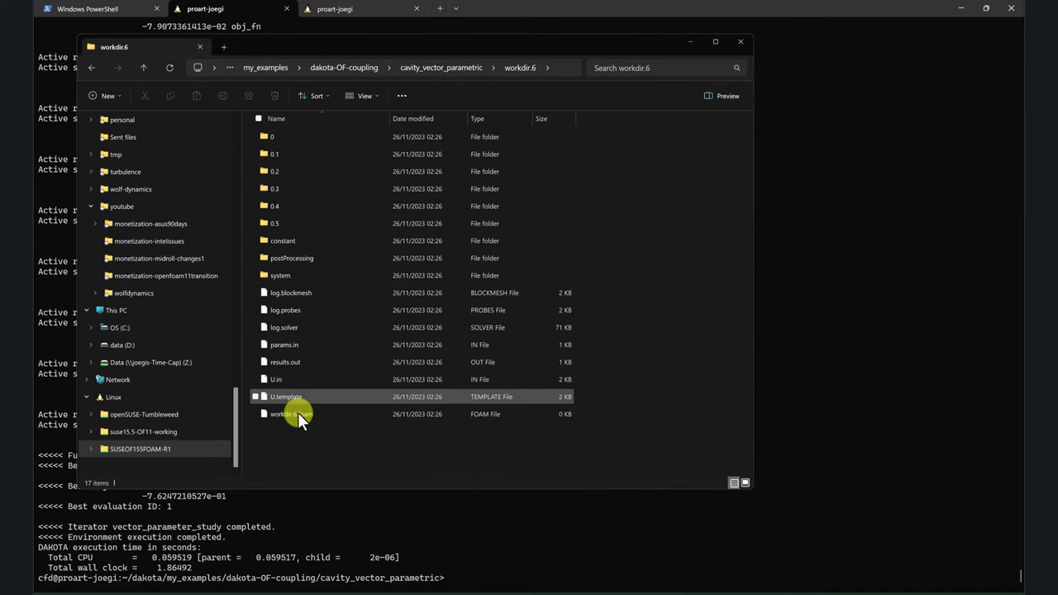
pyautogui.click(289, 398)
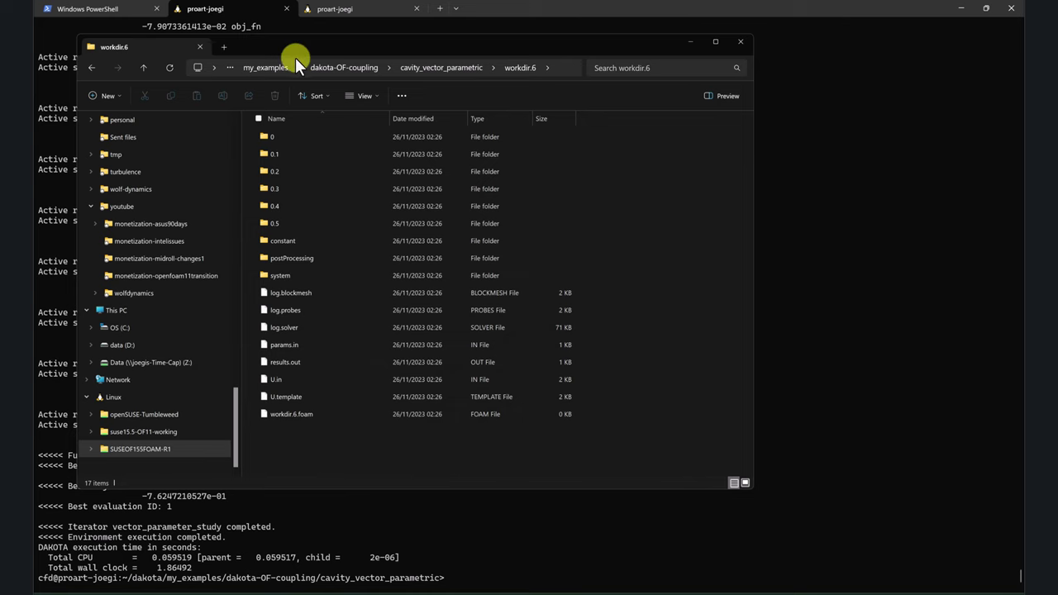
pyautogui.click(146, 66)
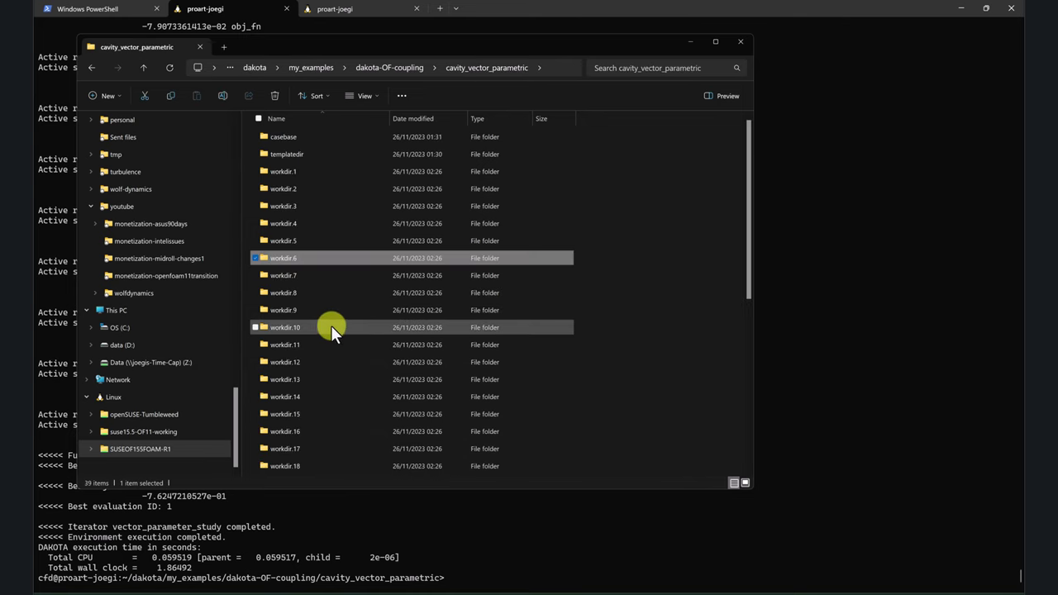
pyautogui.scroll(-5, 331, 325)
pyautogui.doubleClick(305, 347)
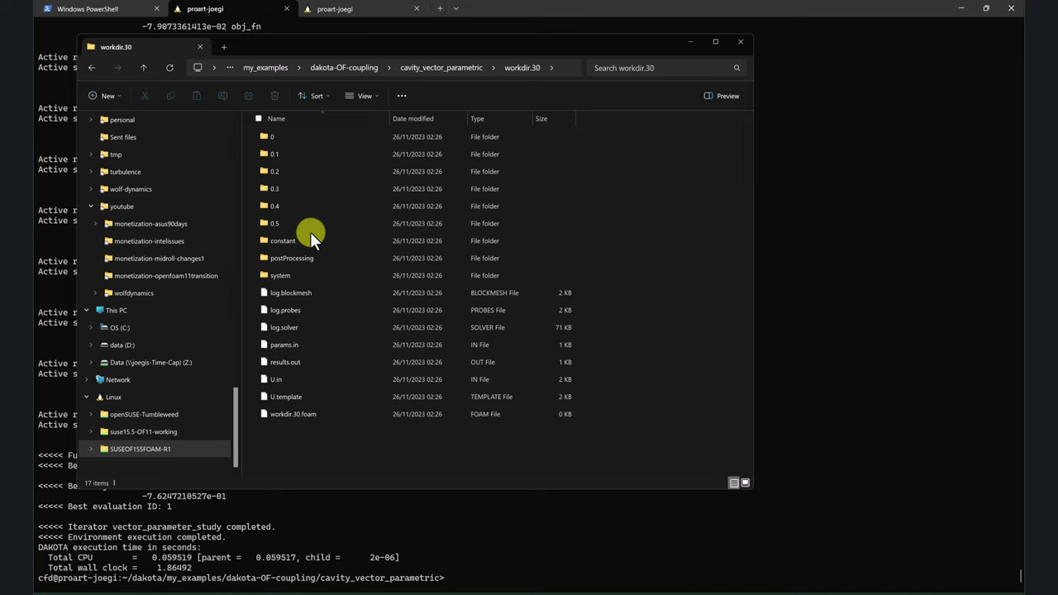
pyautogui.click(144, 63)
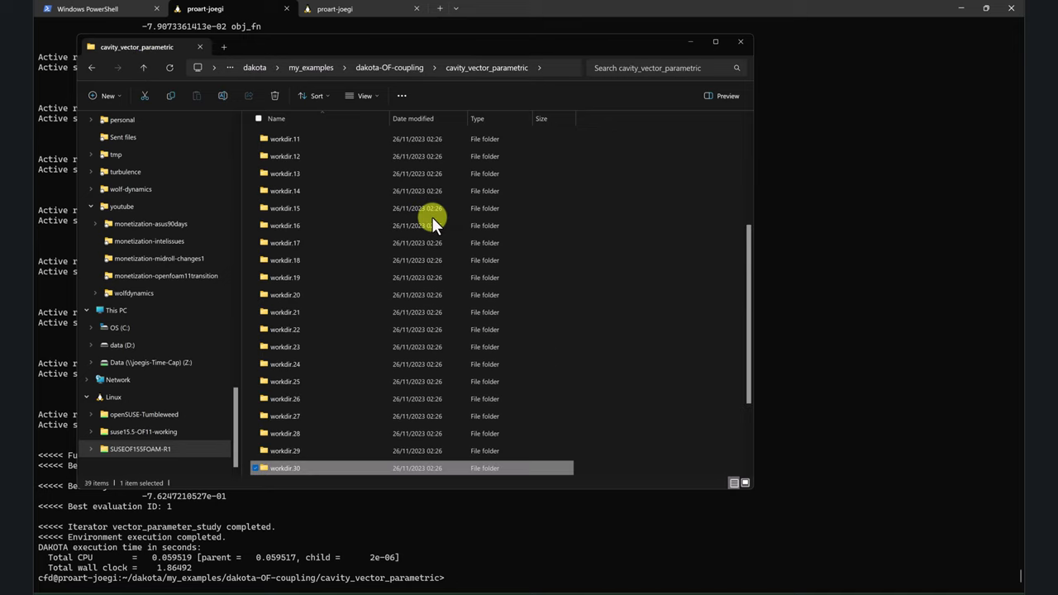
pyautogui.scroll(5, 431, 216)
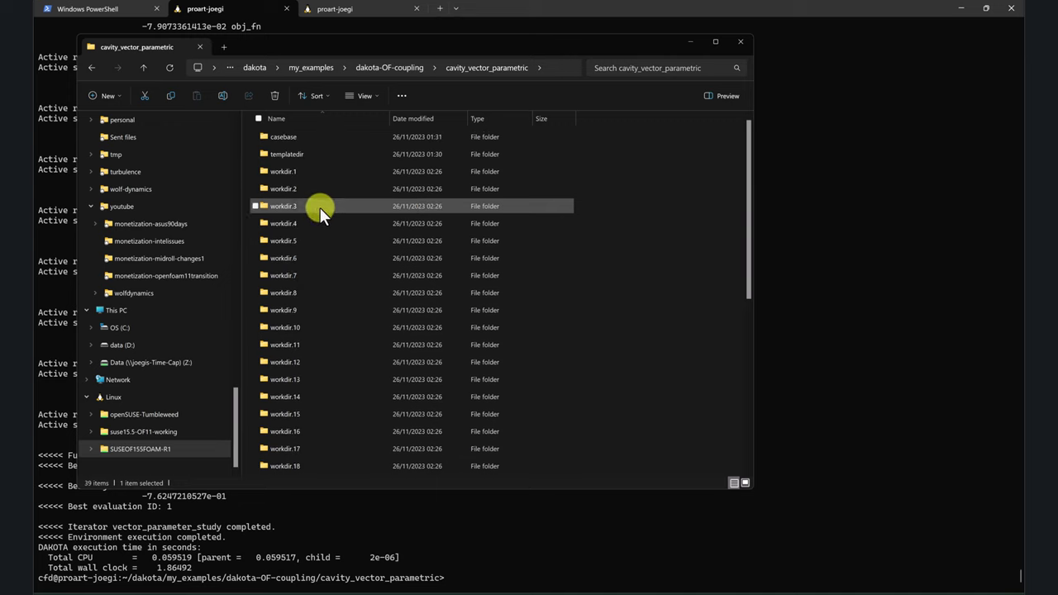
pyautogui.scroll(-6, 322, 189)
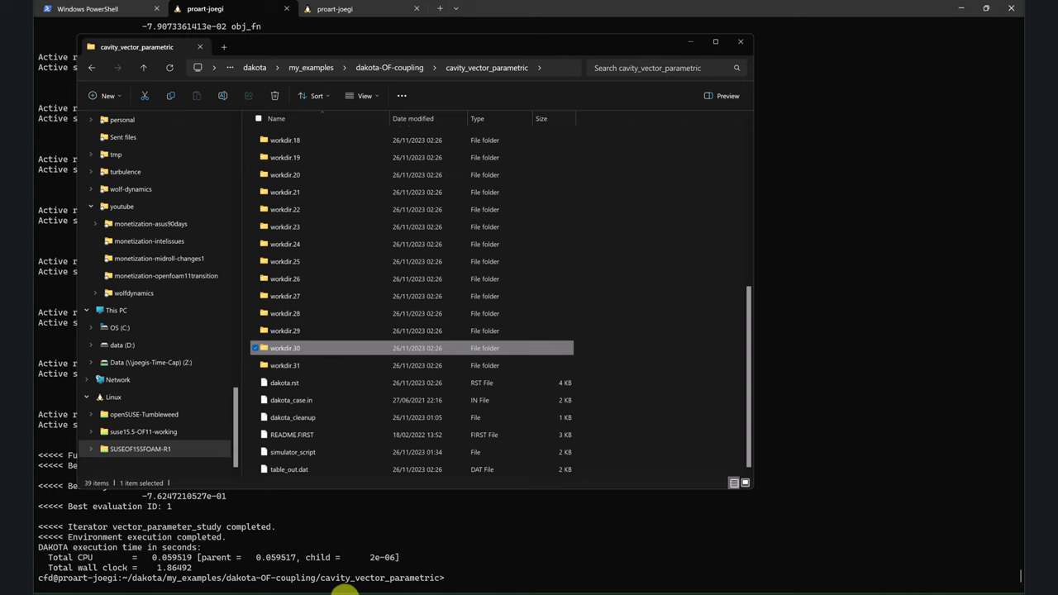
# Glance through simulator_script again and open table_out.dat to examine the tabulated evaluations.
pyautogui.moveTo(273, 591)
pyautogui.click(393, 487)
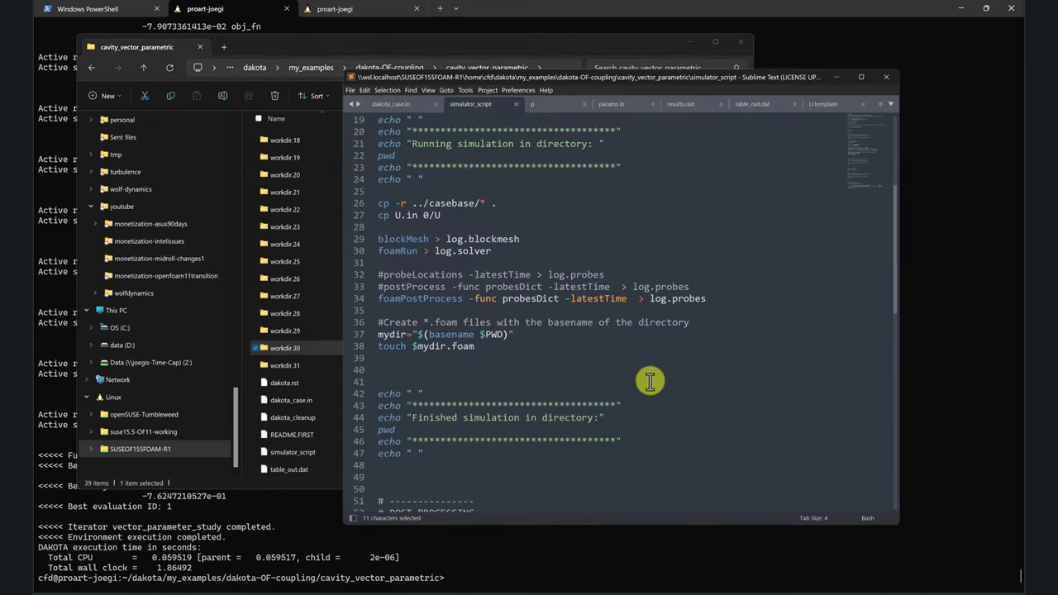
pyautogui.scroll(-3, 569, 300)
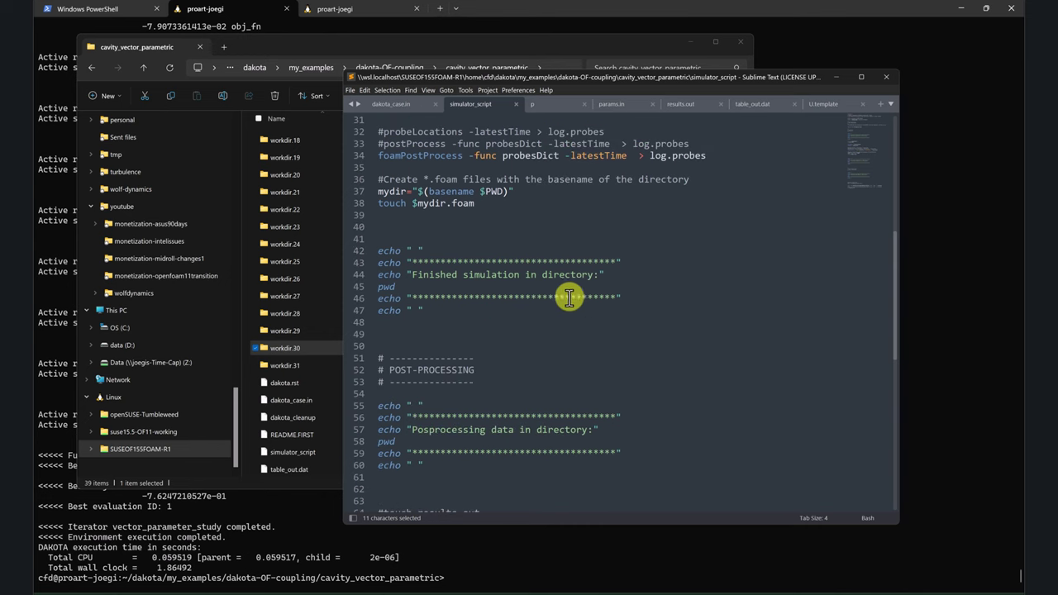
pyautogui.doubleClick(309, 464)
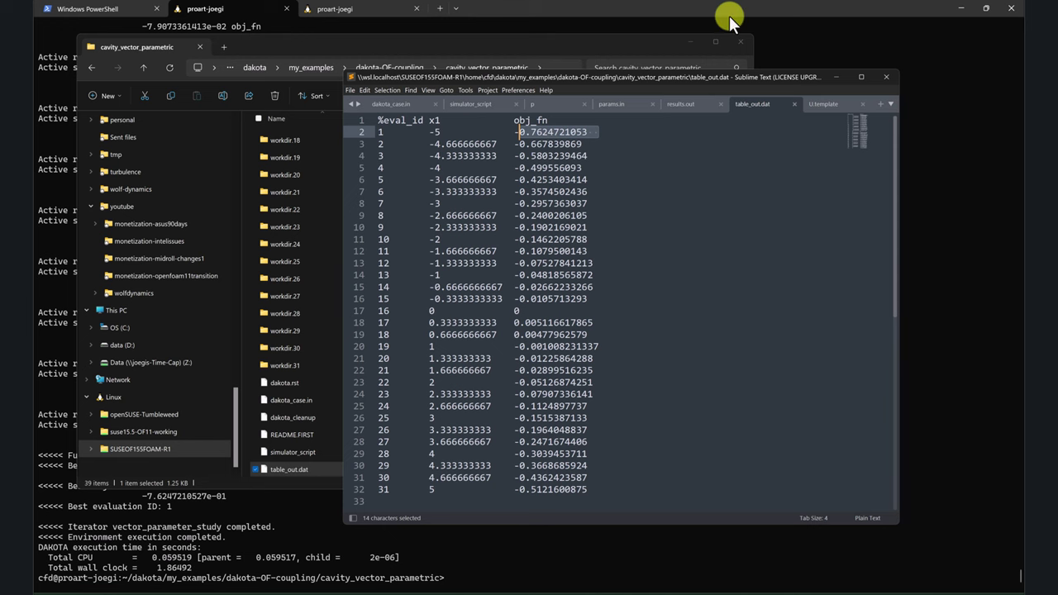
# Return to the terminal and list the contents of the cavity_vector_parametric directory with ls.
pyautogui.click(694, 43)
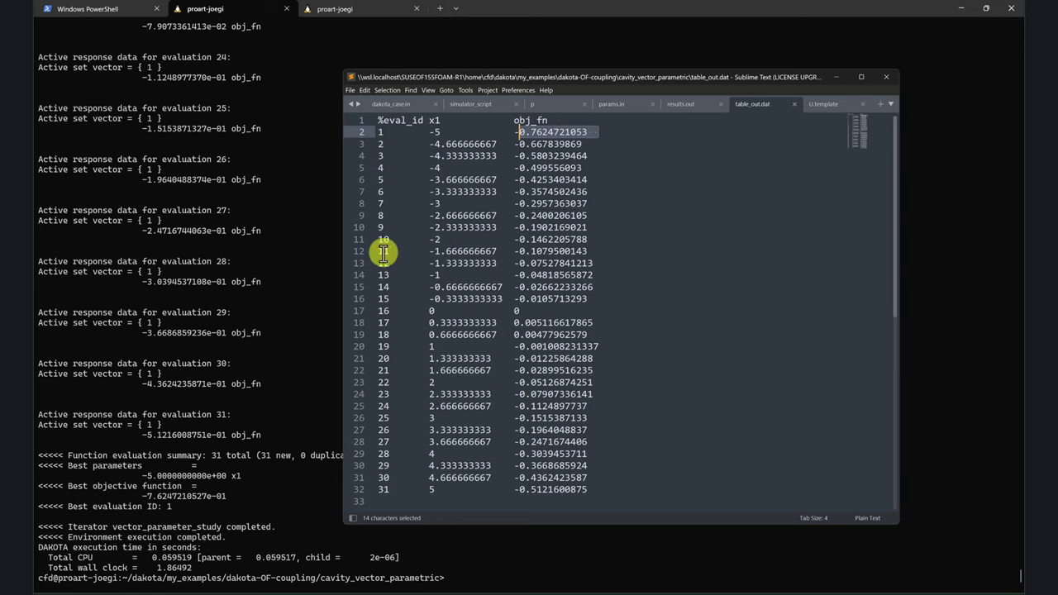
pyautogui.click(252, 281)
pyautogui.write('l')
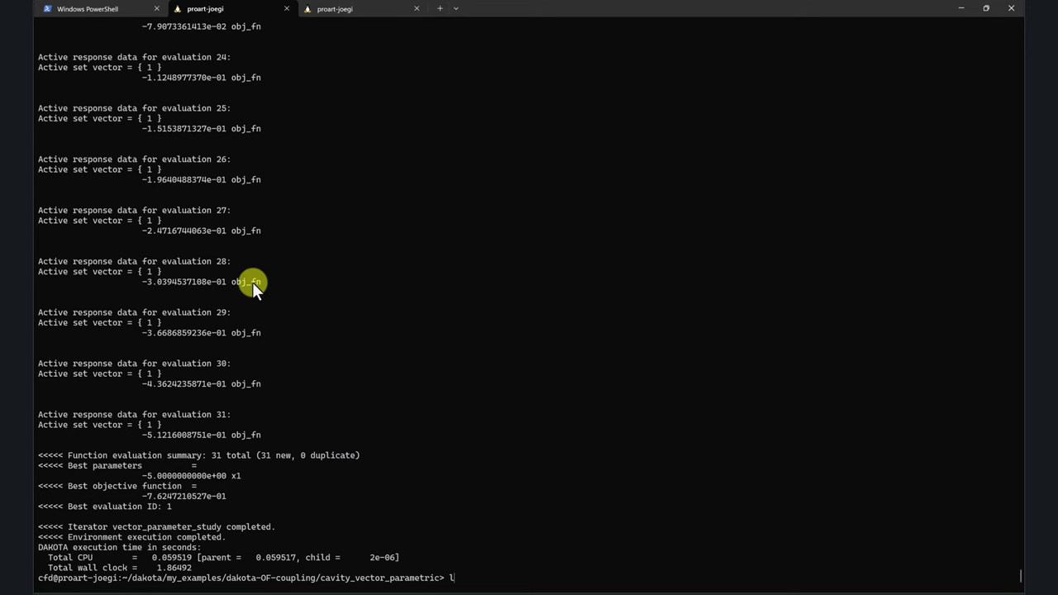
pyautogui.write('s')
pyautogui.press('Return')
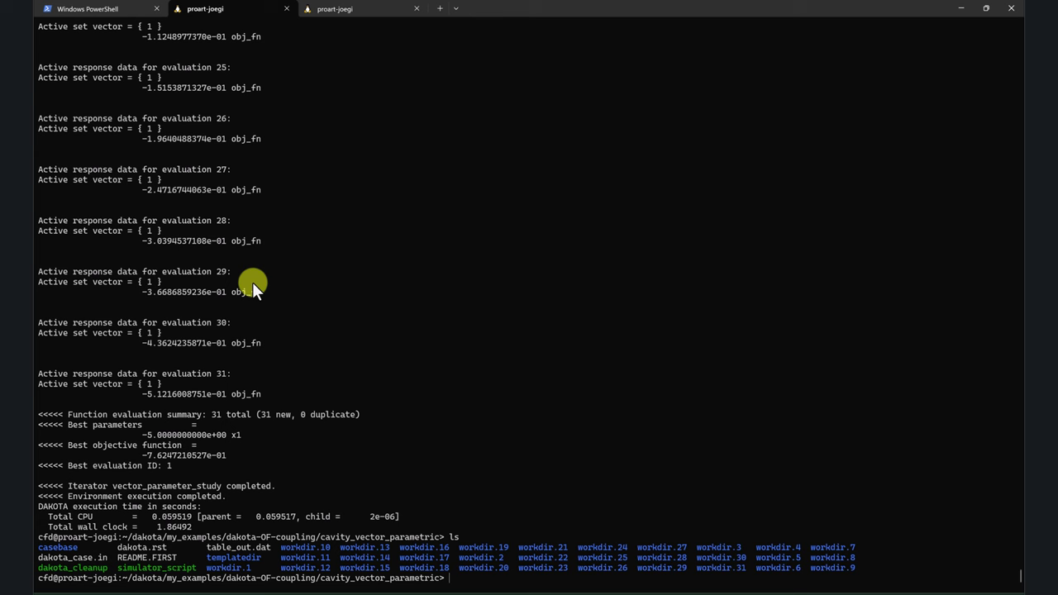
# Start gnuplot, plot 'table_out.dat' using columns 1:3, and enlarge the plot window.
pyautogui.write('gnuplot')
pyautogui.press('Return')
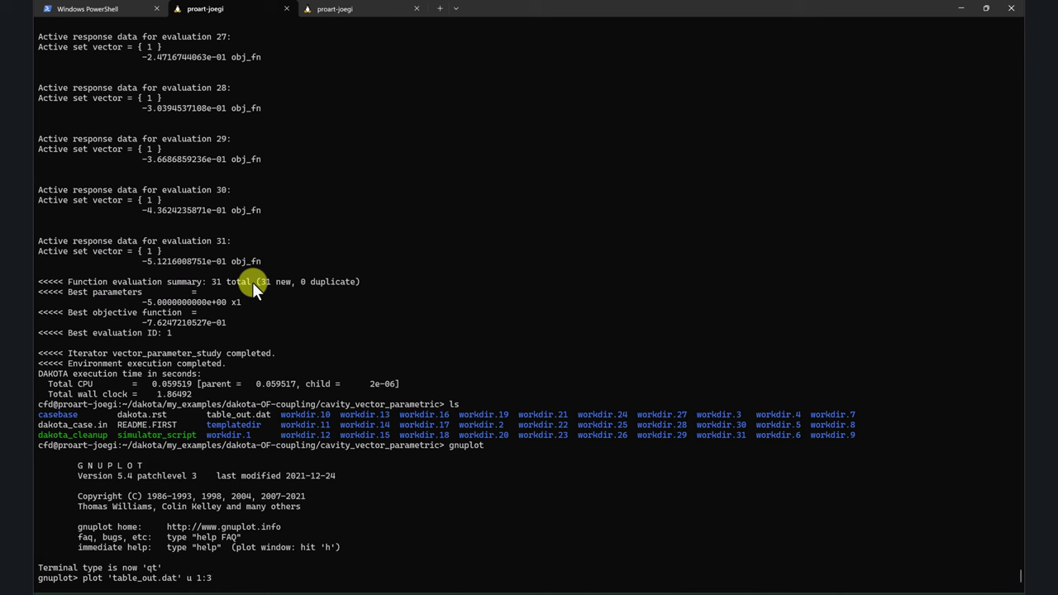
pyautogui.press('Return')
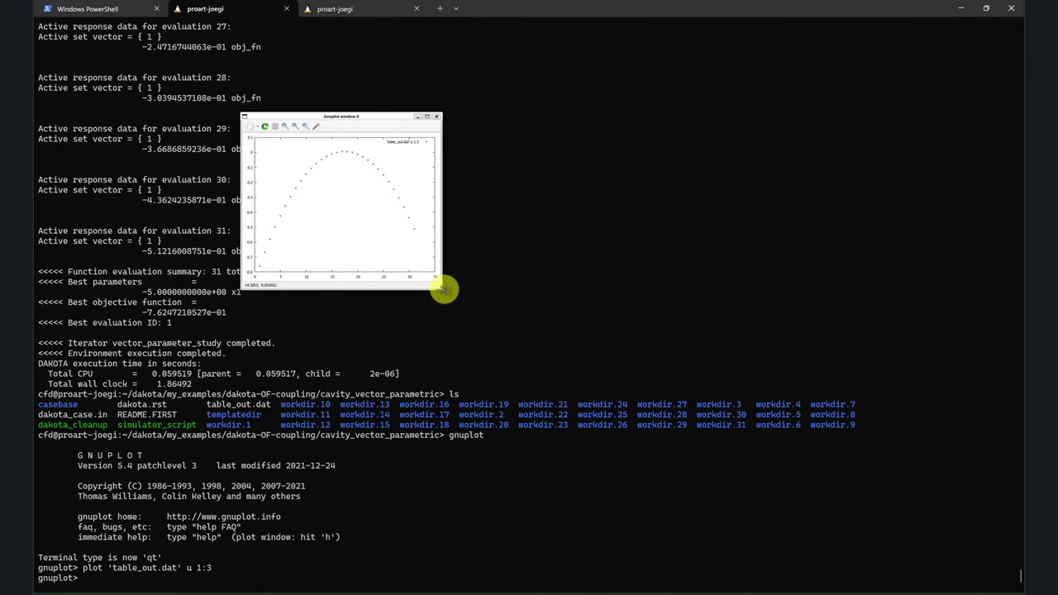
pyautogui.moveTo(440, 289); pyautogui.dragTo(705, 455)
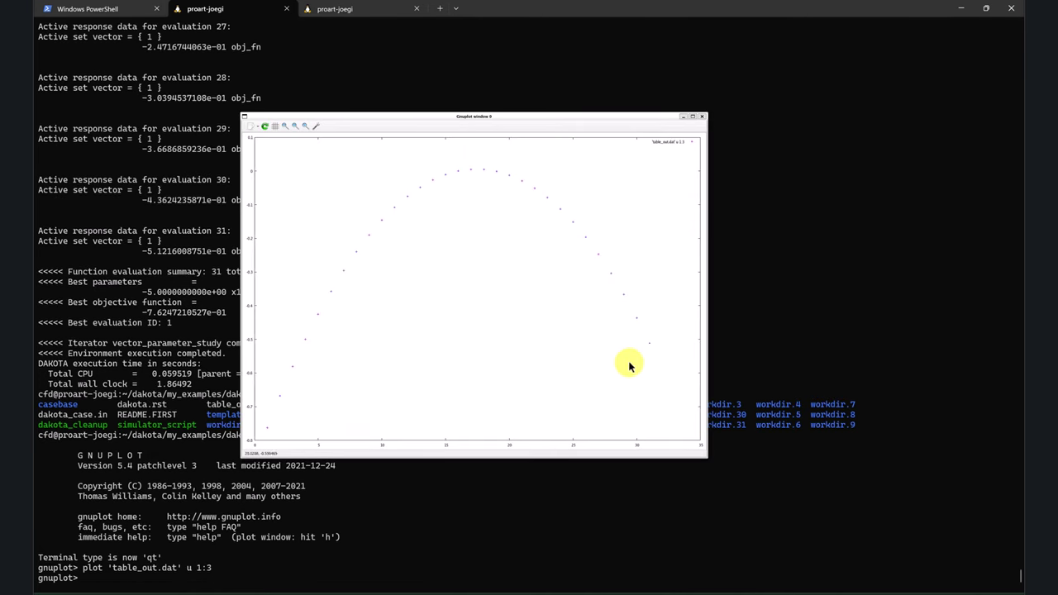
# Replot columns 1:3 of 'table_out.dat' with points of type 7 (w p pt 7).
pyautogui.click(316, 483)
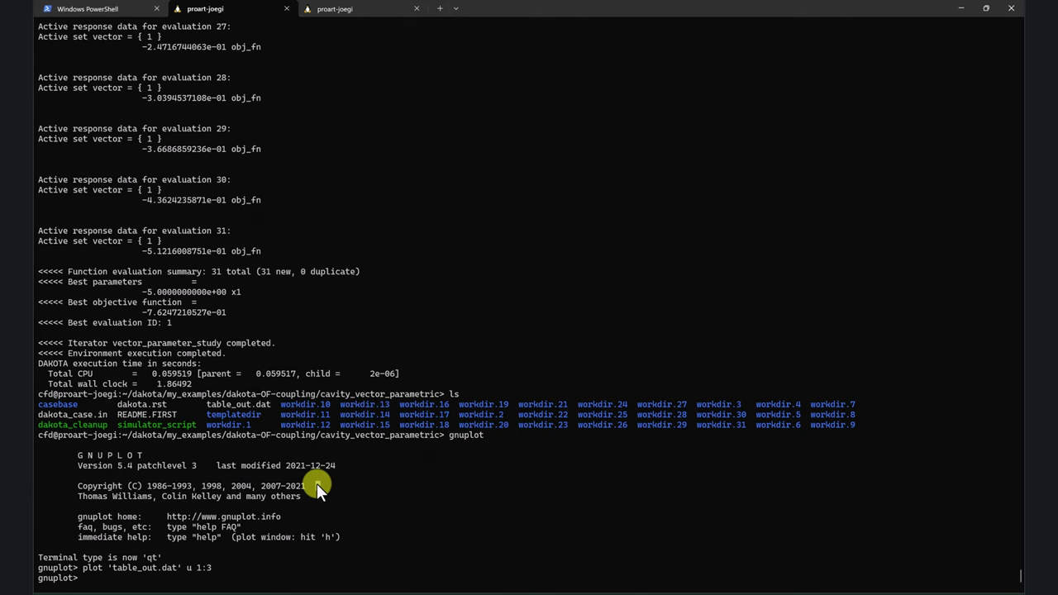
pyautogui.press('Up')
pyautogui.write('w p ')
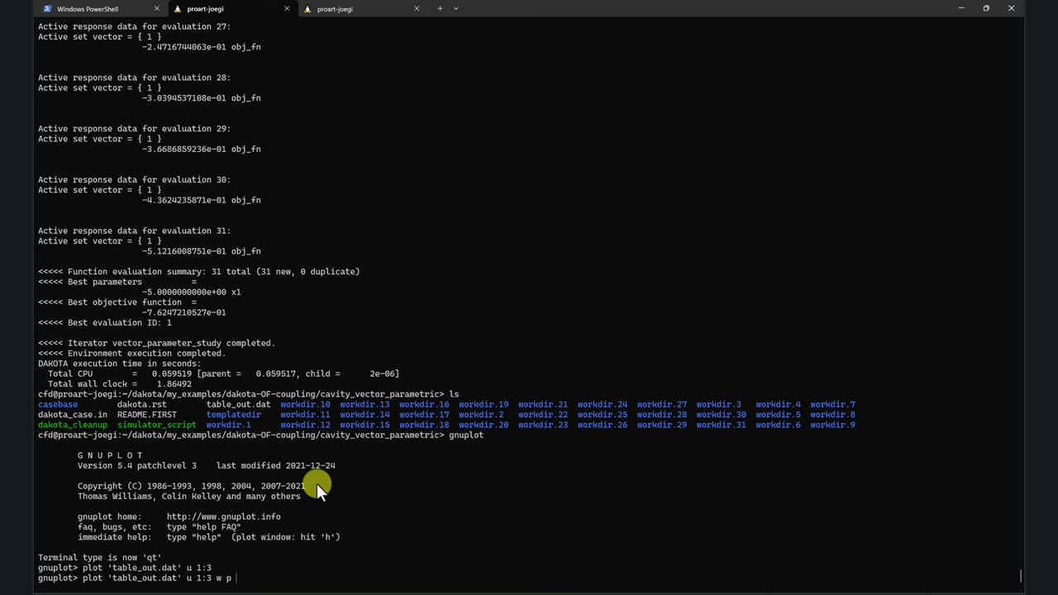
pyautogui.write('pt 7')
pyautogui.press('Return')
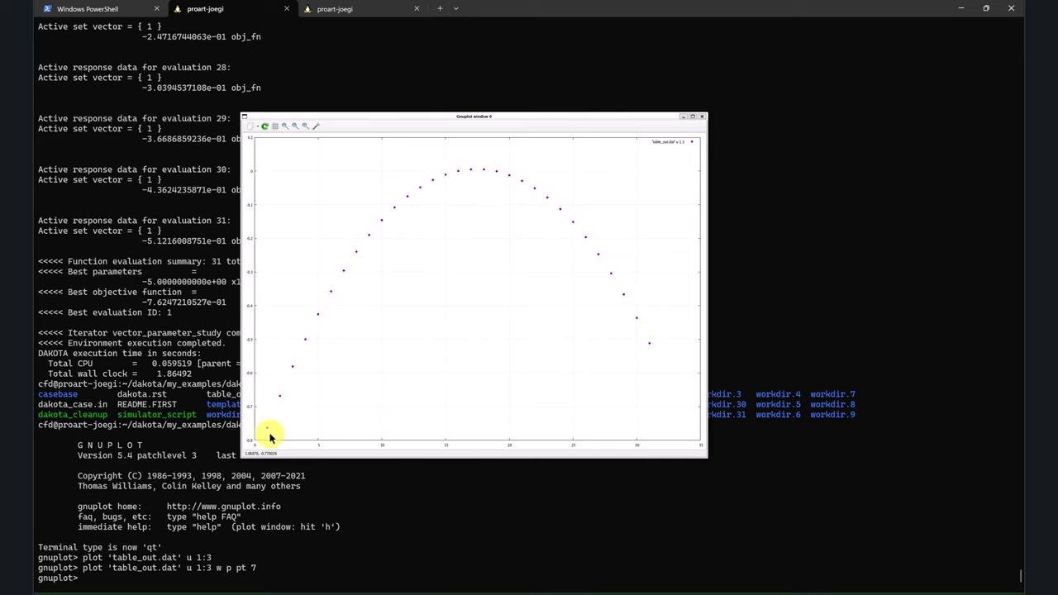
# Check the columns in table_out.dat, and replot it in gnuplot using columns 2:3 with the same point style.
pyautogui.click(404, 533)
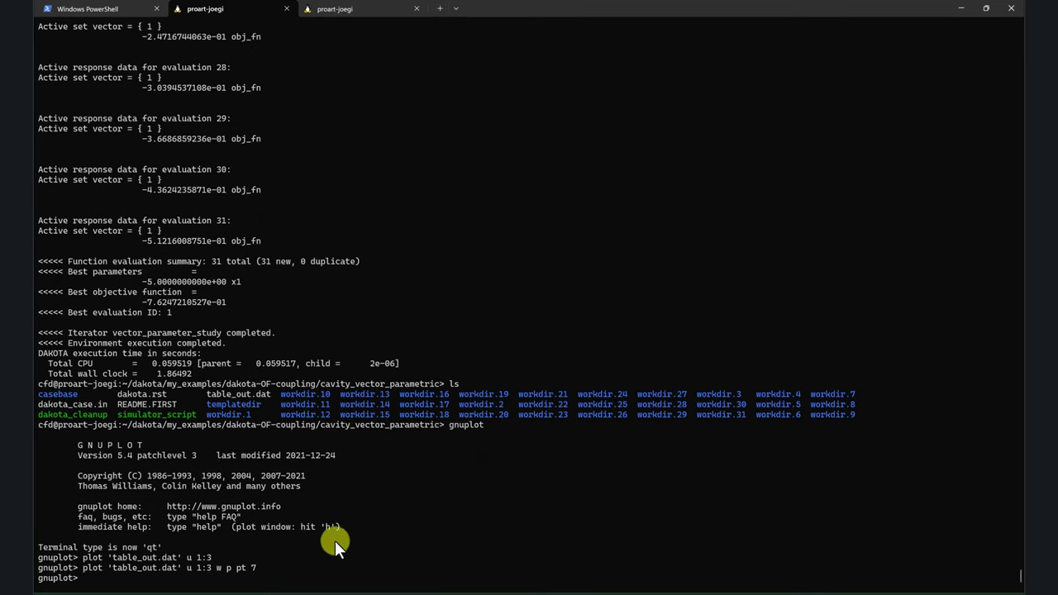
pyautogui.click(268, 594)
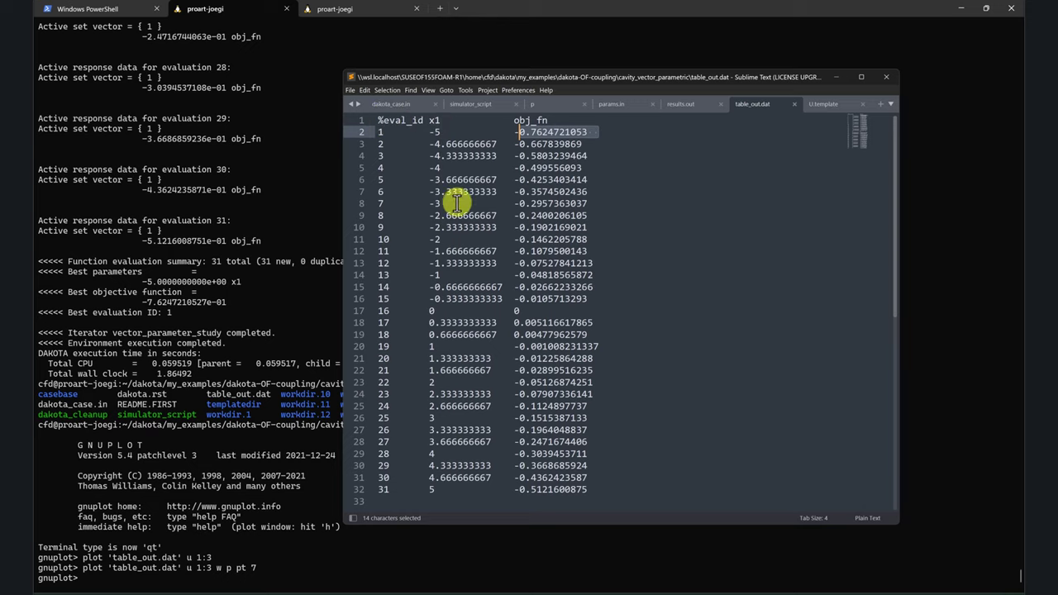
pyautogui.click(215, 415)
pyautogui.press('Up')
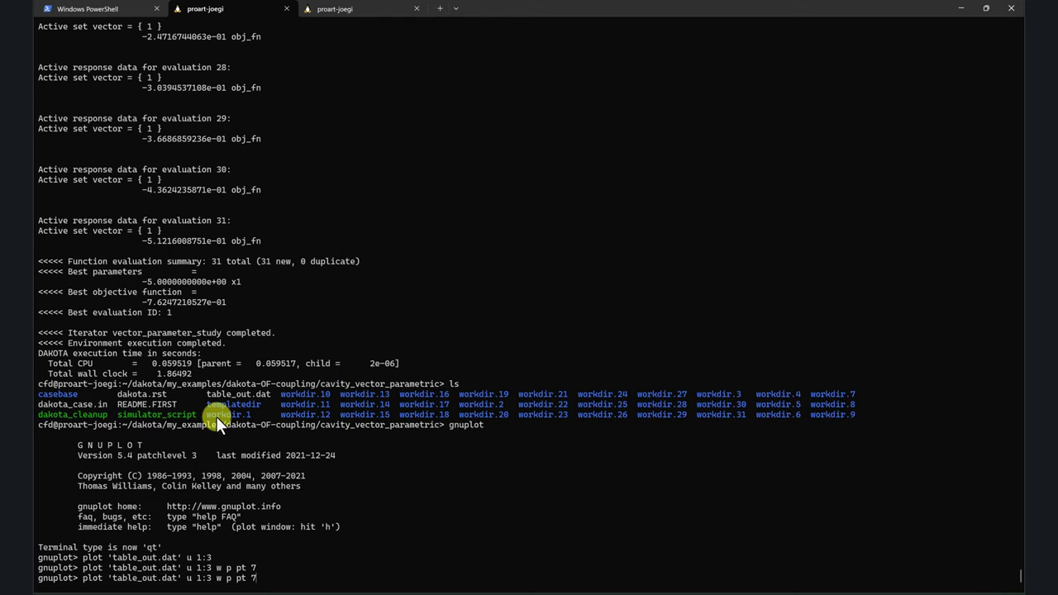
pyautogui.press('Left')
pyautogui.press('Left')
pyautogui.press('Left')
pyautogui.press('Left')
pyautogui.press('Left')
pyautogui.press('Left')
pyautogui.press('Left')
pyautogui.press('Left')
pyautogui.press('Left')
pyautogui.press('Left')
pyautogui.press('Left')
pyautogui.press('BackSpace')
pyautogui.write('2')
pyautogui.press('Return')
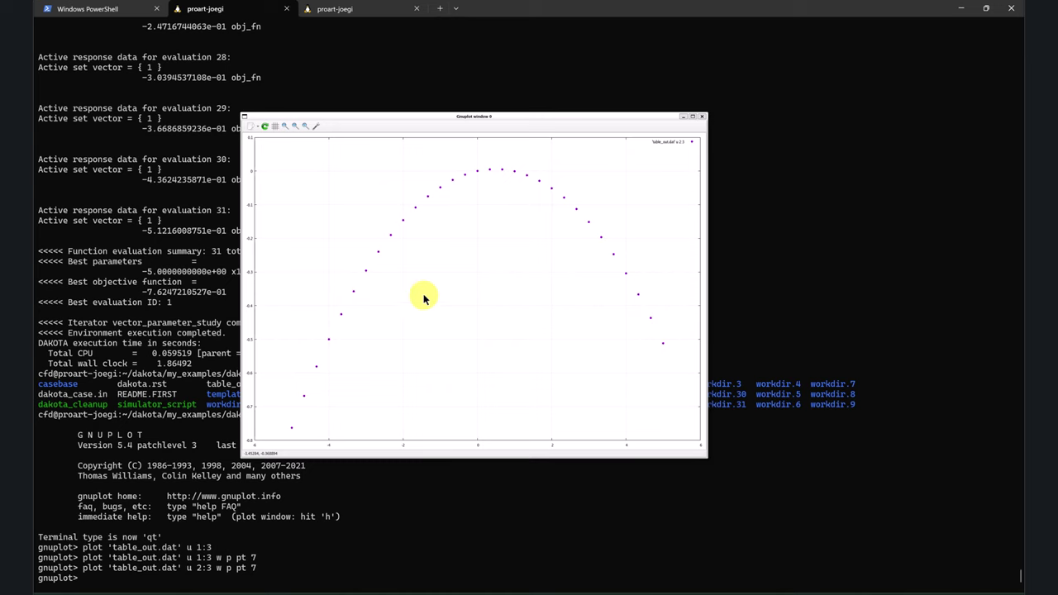
pyautogui.click(760, 272)
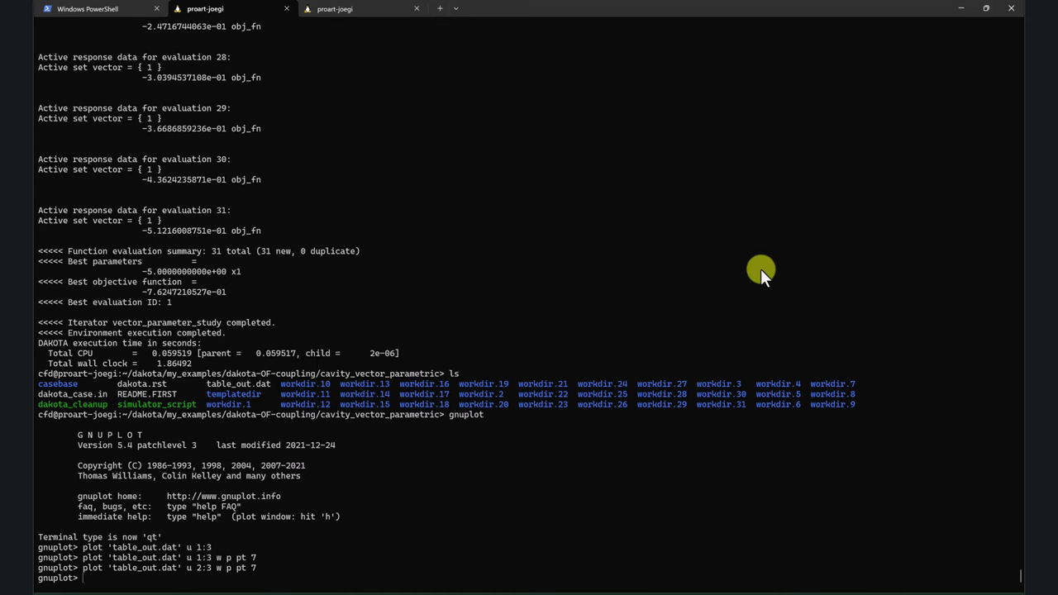
# Exit gnuplot, list the directory with ls, and run paraFoam, accepting to open ParaView without a case in the current directory.
pyautogui.write('exit')
pyautogui.press('Return')
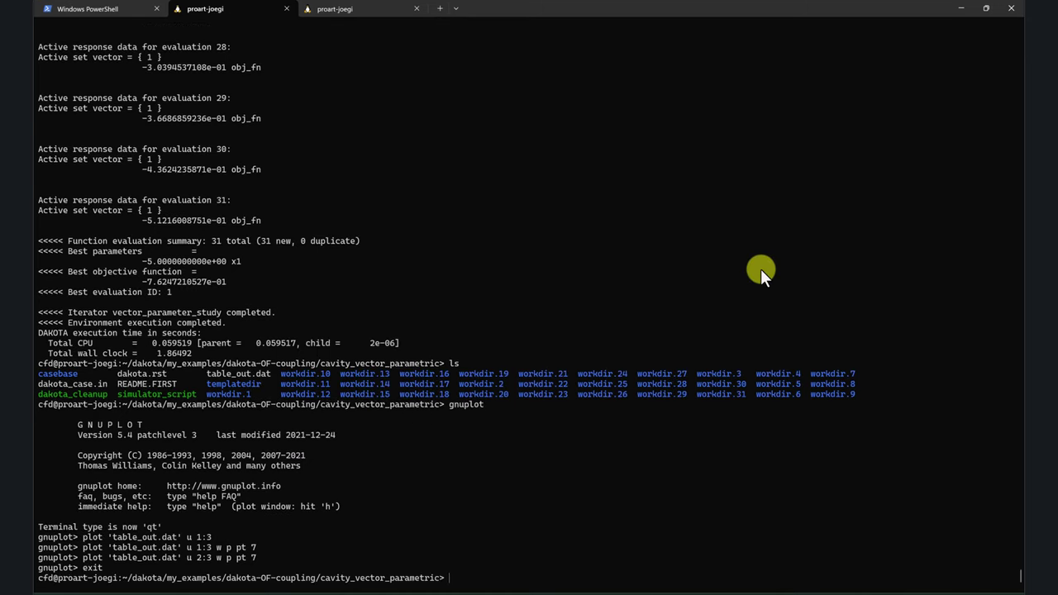
pyautogui.write('ls')
pyautogui.press('Return')
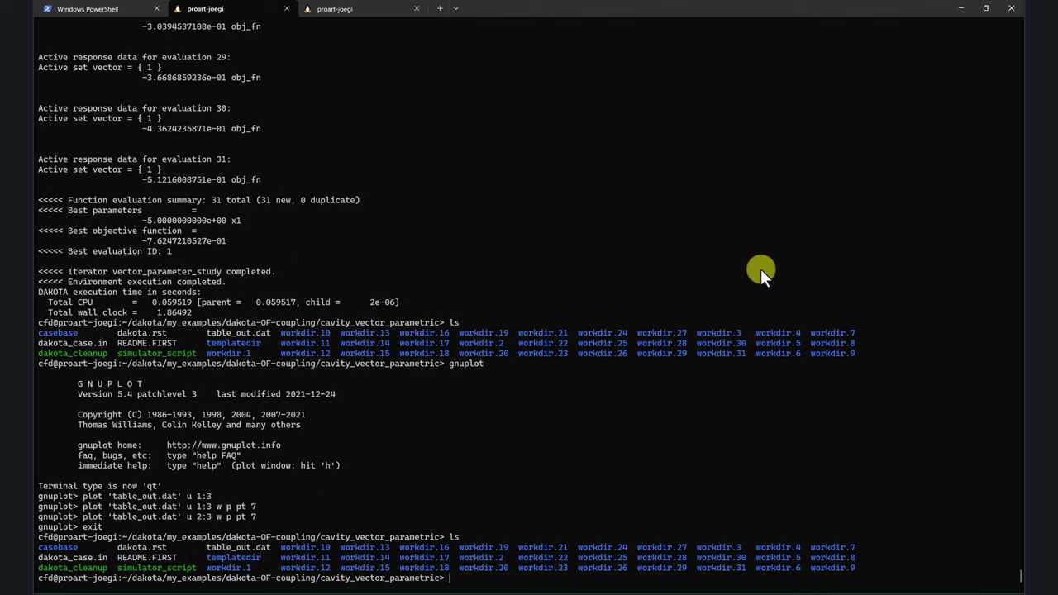
pyautogui.write('paraFoam')
pyautogui.press('Return')
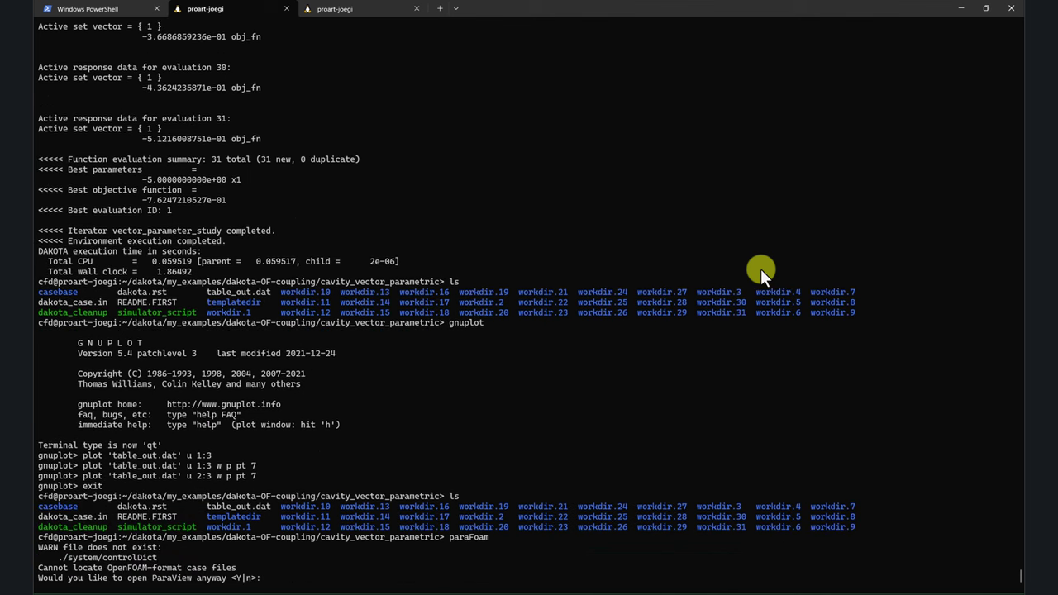
pyautogui.press('Return')
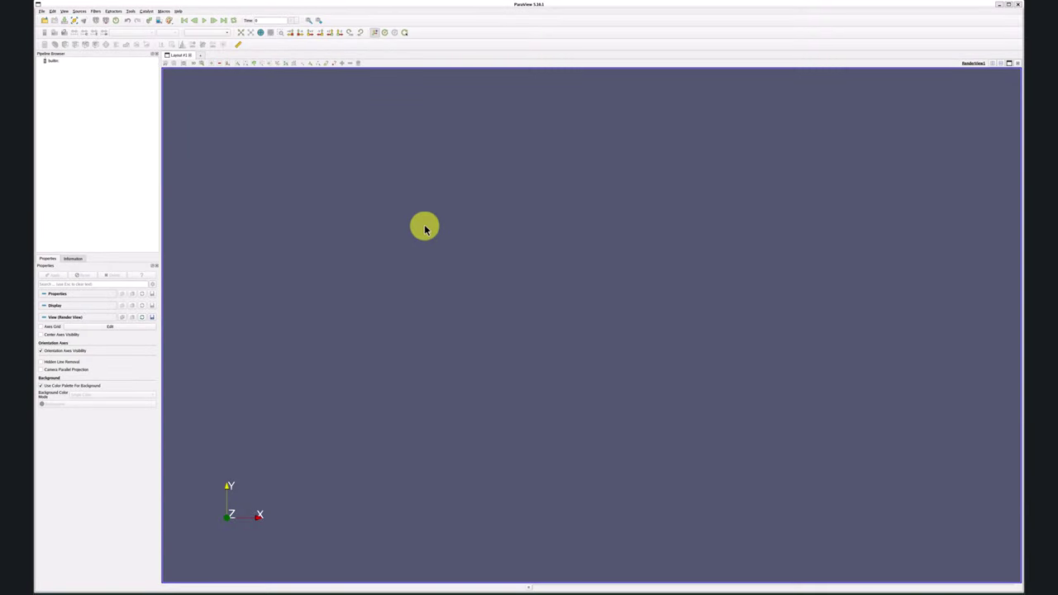
# Examine the touch $mydir.foam line of simulator_script in Sublime Text, and return to ParaView.
pyautogui.click(222, 167)
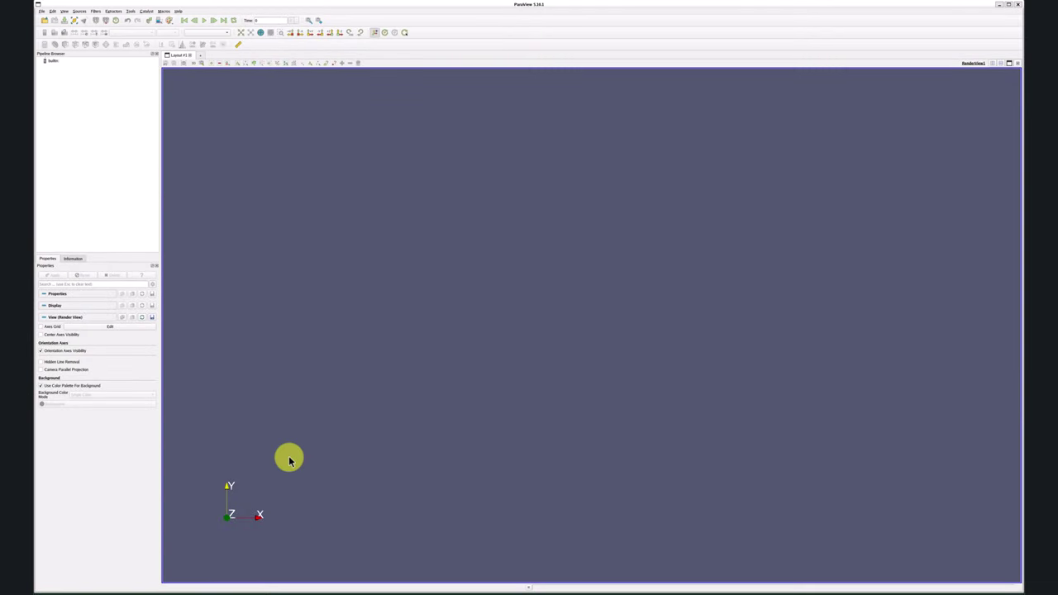
pyautogui.click(281, 591)
pyautogui.click(472, 104)
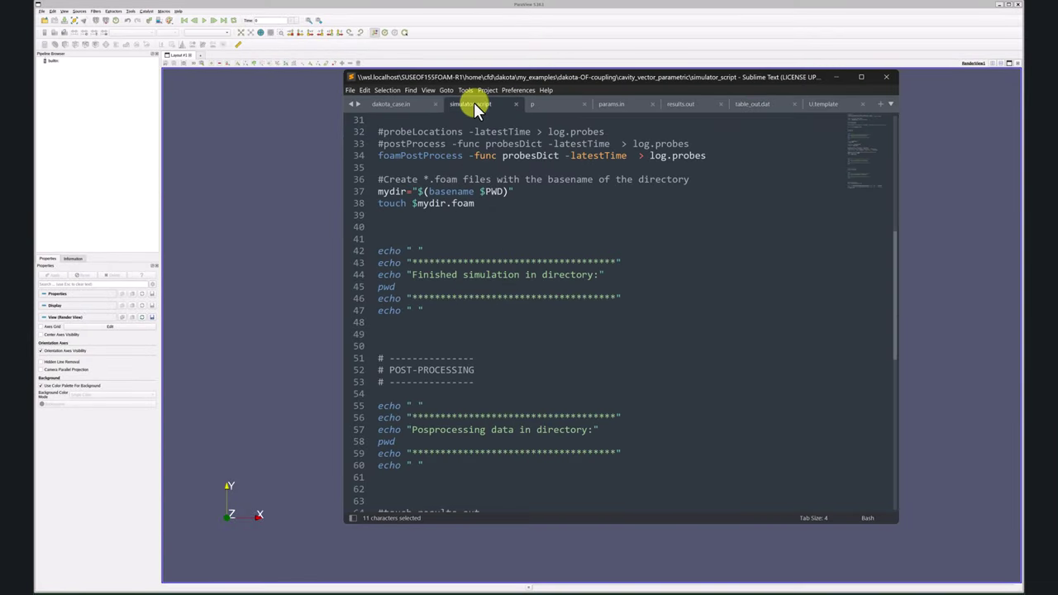
pyautogui.scroll(-4, 503, 295)
pyautogui.scroll(6, 504, 299)
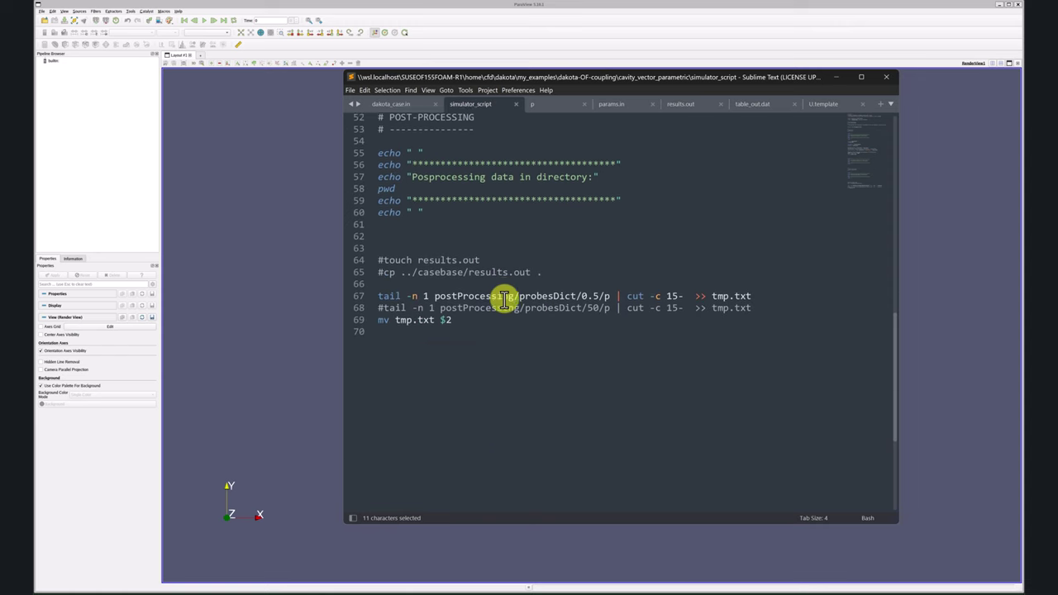
pyautogui.moveTo(484, 276); pyautogui.dragTo(431, 274)
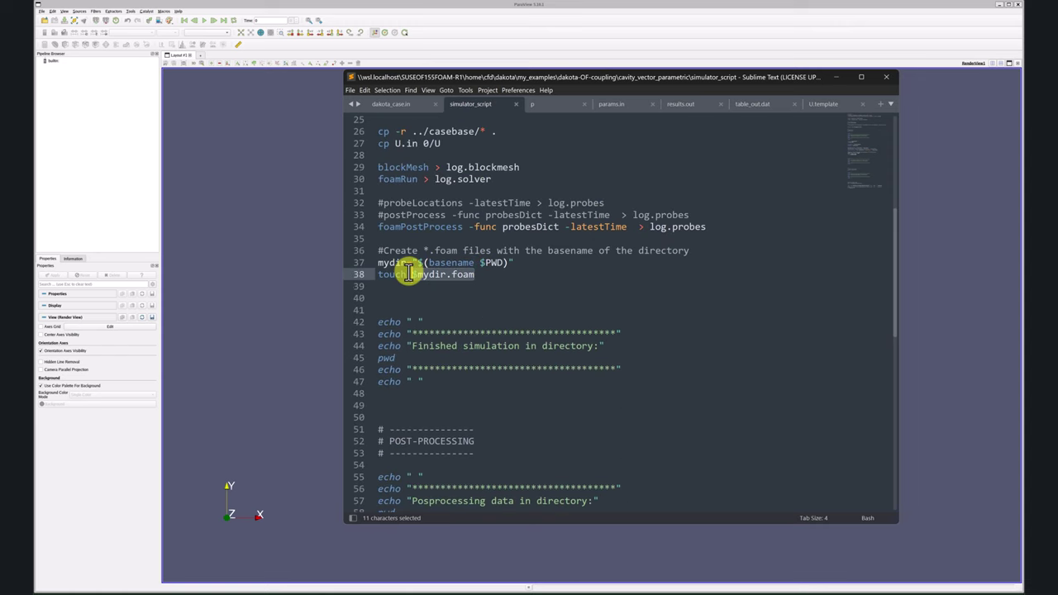
pyautogui.click(293, 352)
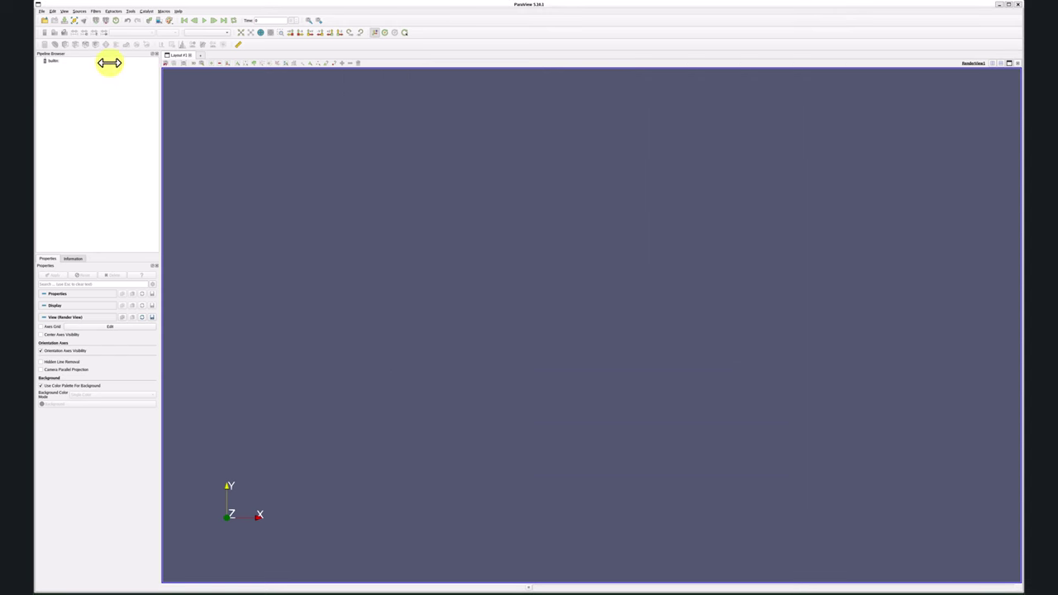
# Load workdir.1.foam from the workdir.1 folder, and color the cavity by the magnitude of U.
pyautogui.click(44, 20)
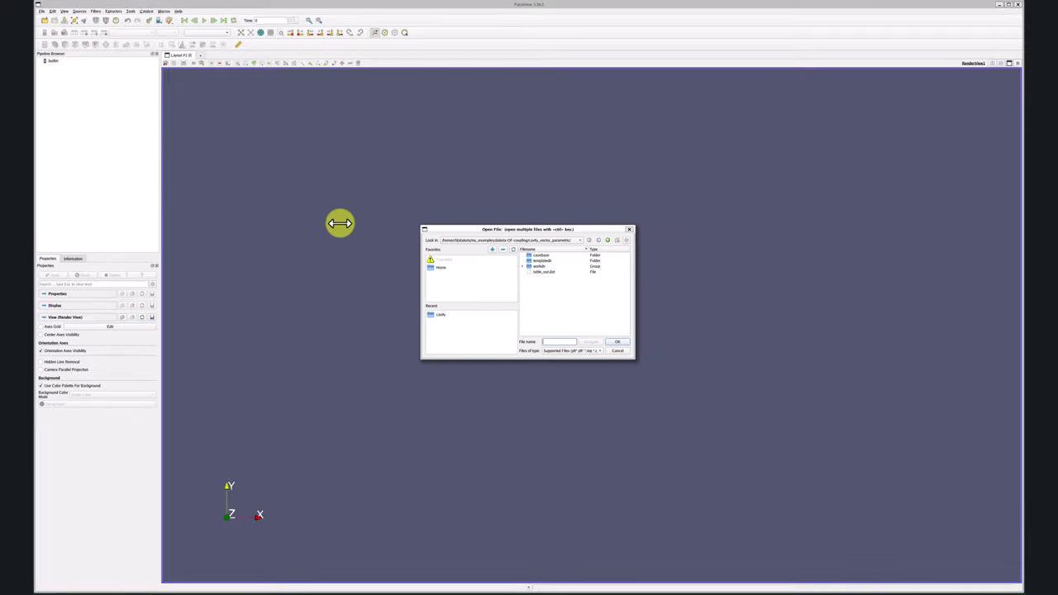
pyautogui.doubleClick(529, 266)
pyautogui.doubleClick(538, 261)
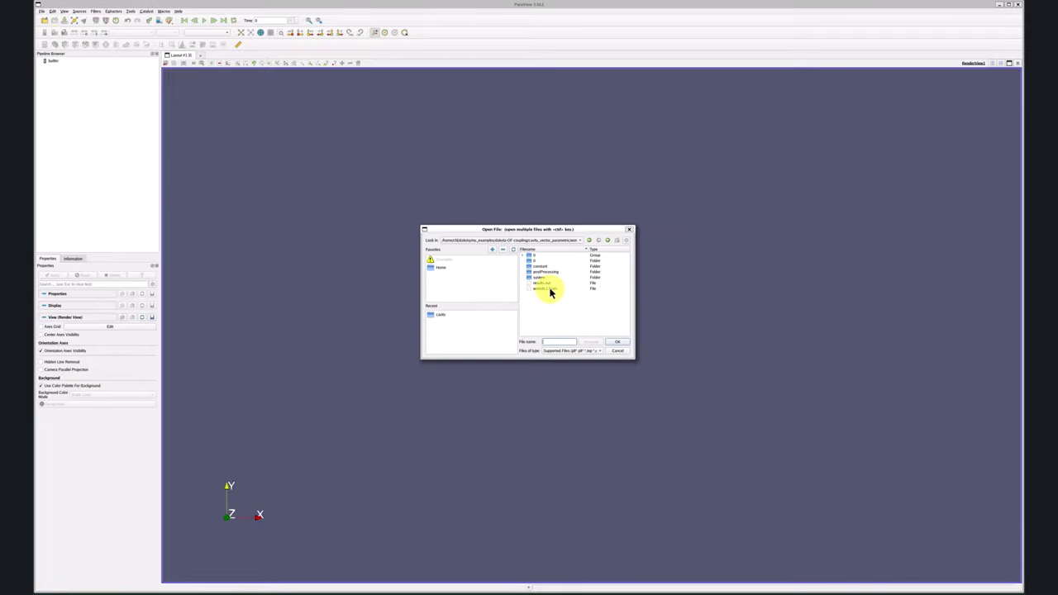
pyautogui.doubleClick(551, 289)
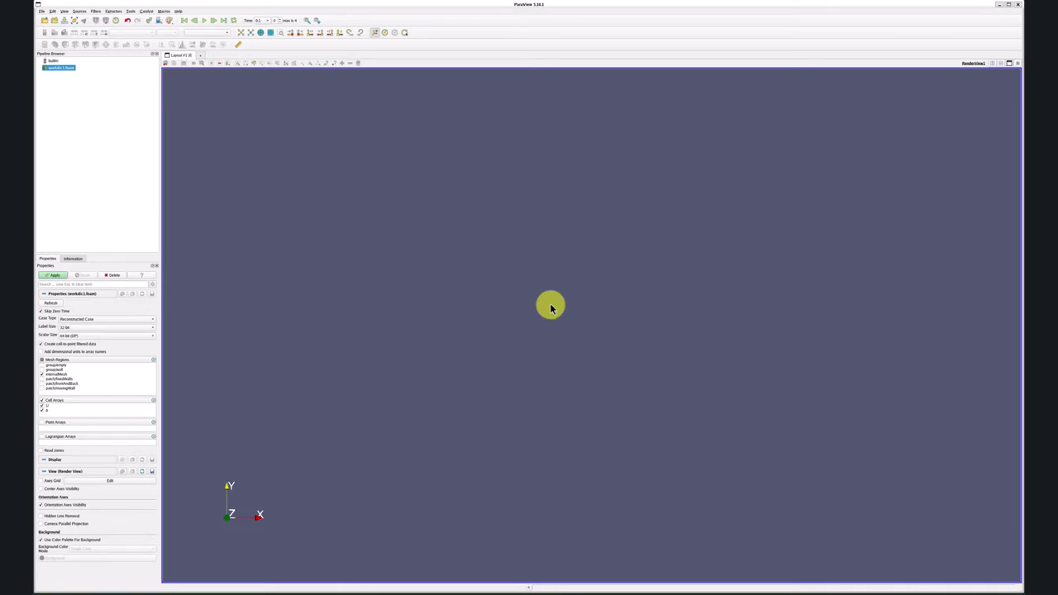
pyautogui.click(51, 277)
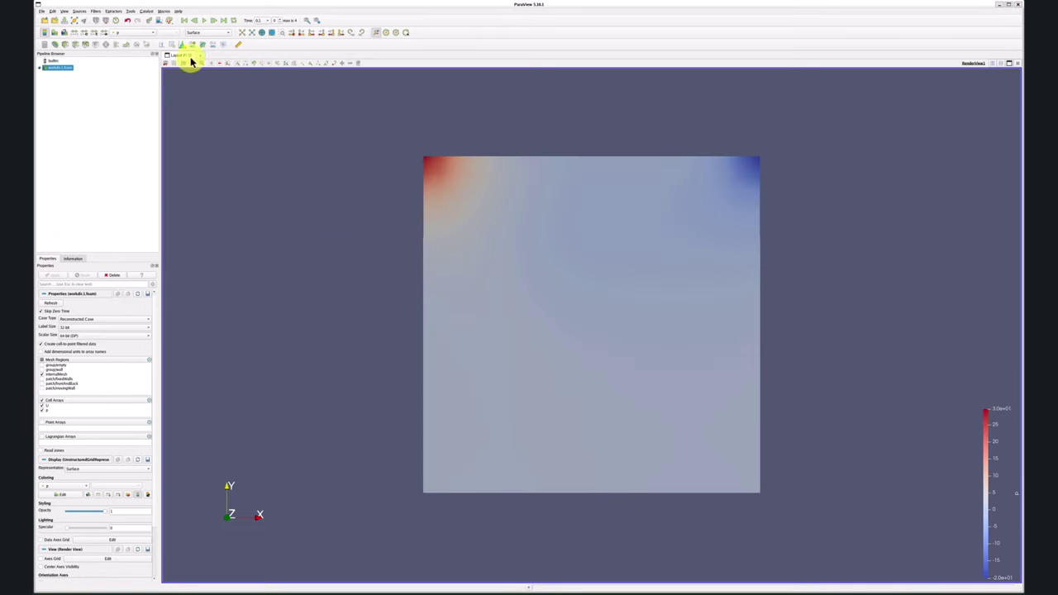
pyautogui.click(147, 33)
pyautogui.click(133, 52)
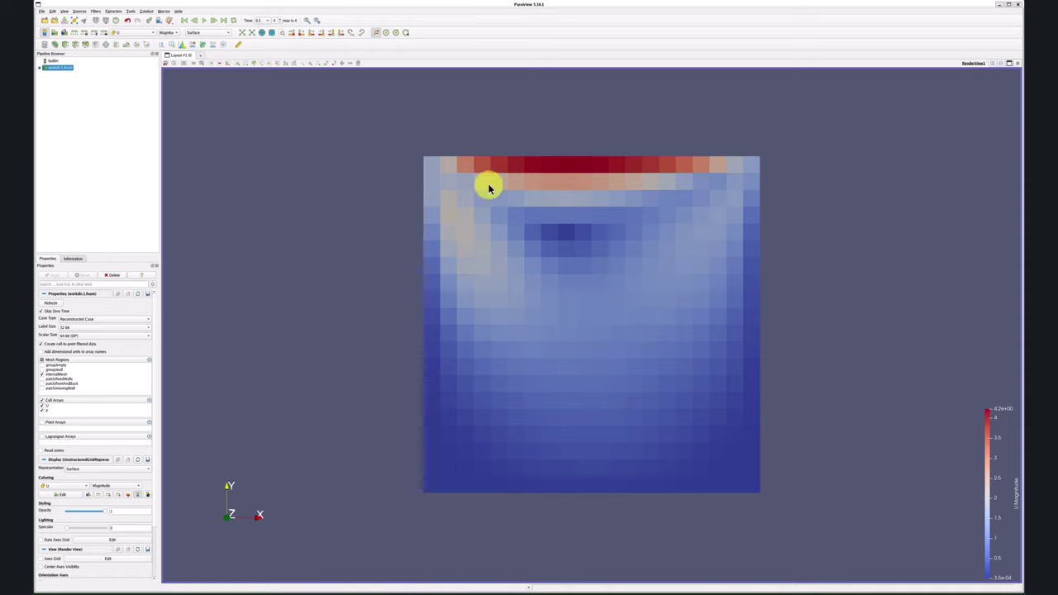
# Load workdir.19.foam from the workdir.19 folder of cavity_vector_parametric as a second source.
pyautogui.click(47, 23)
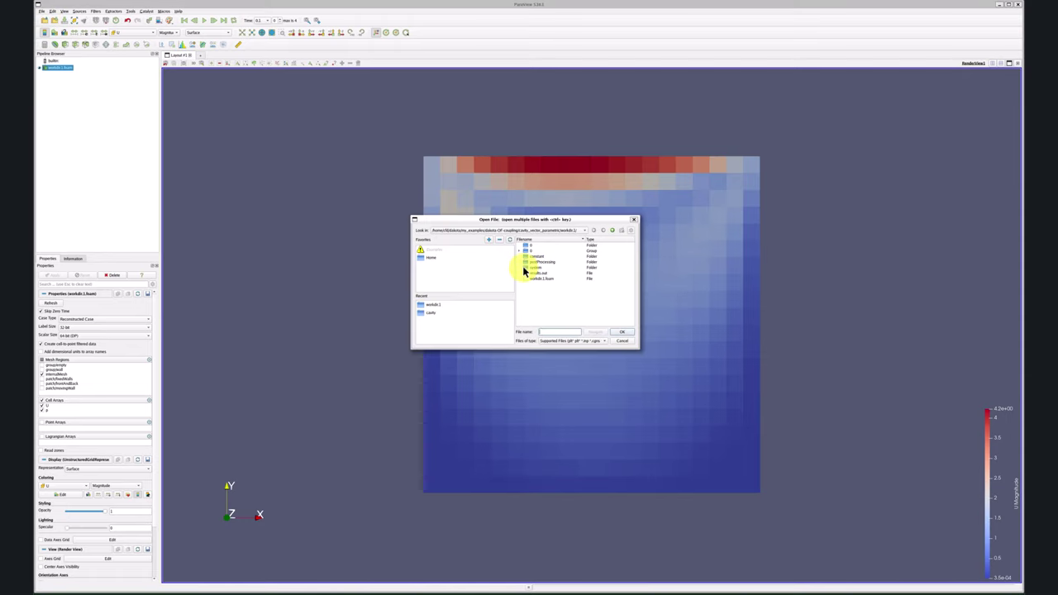
pyautogui.click(611, 230)
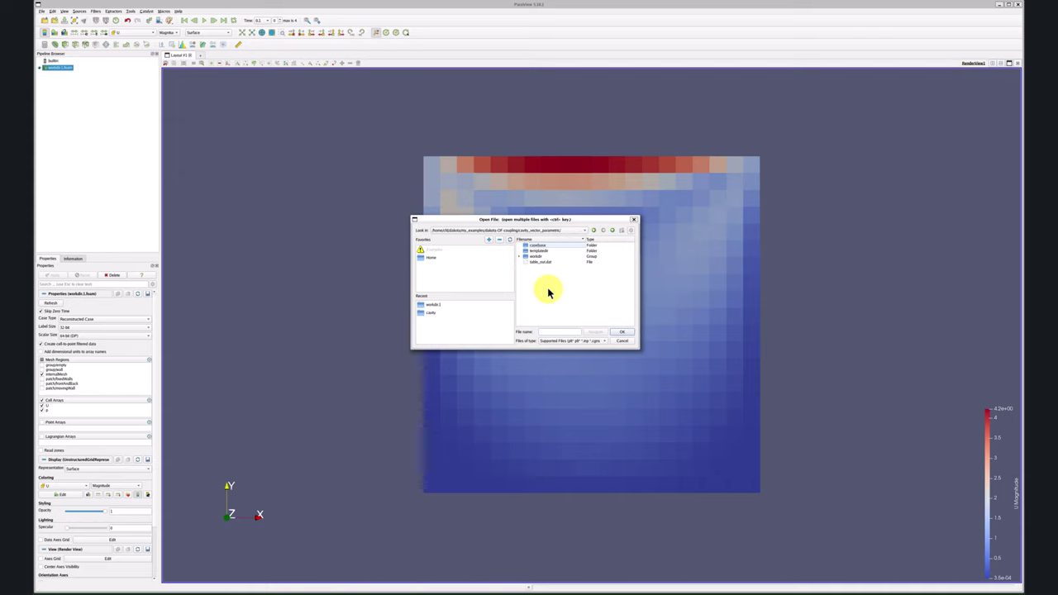
pyautogui.click(520, 256)
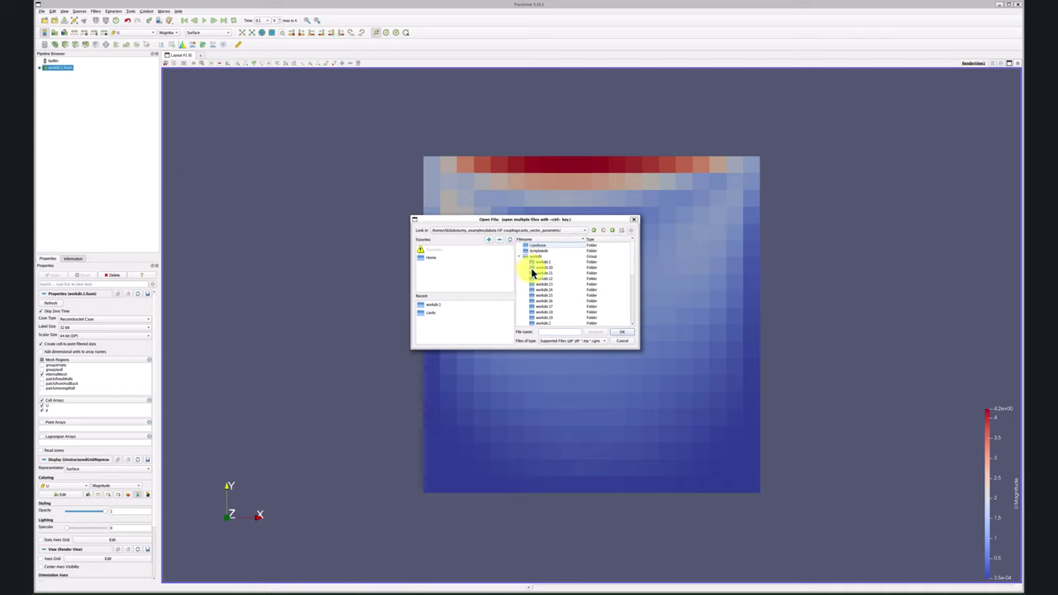
pyautogui.scroll(-2, 533, 274)
pyautogui.doubleClick(545, 285)
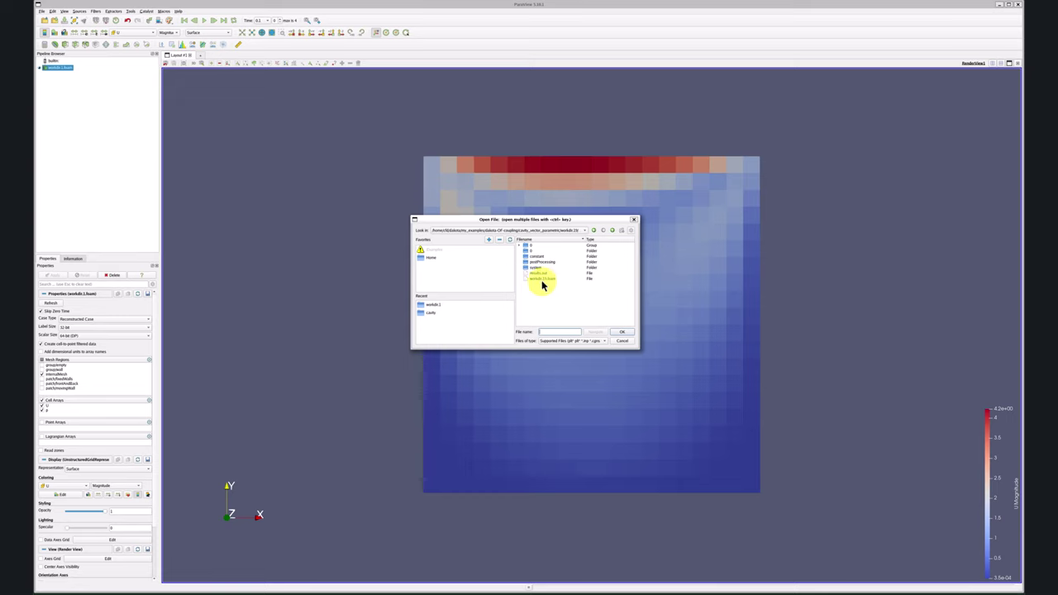
pyautogui.doubleClick(547, 281)
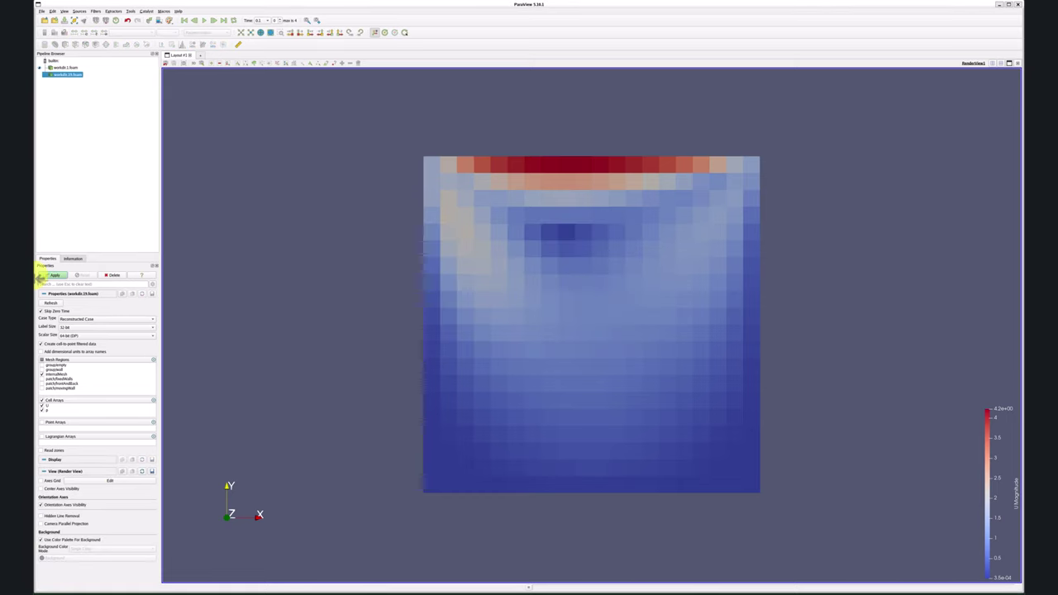
pyautogui.click(62, 279)
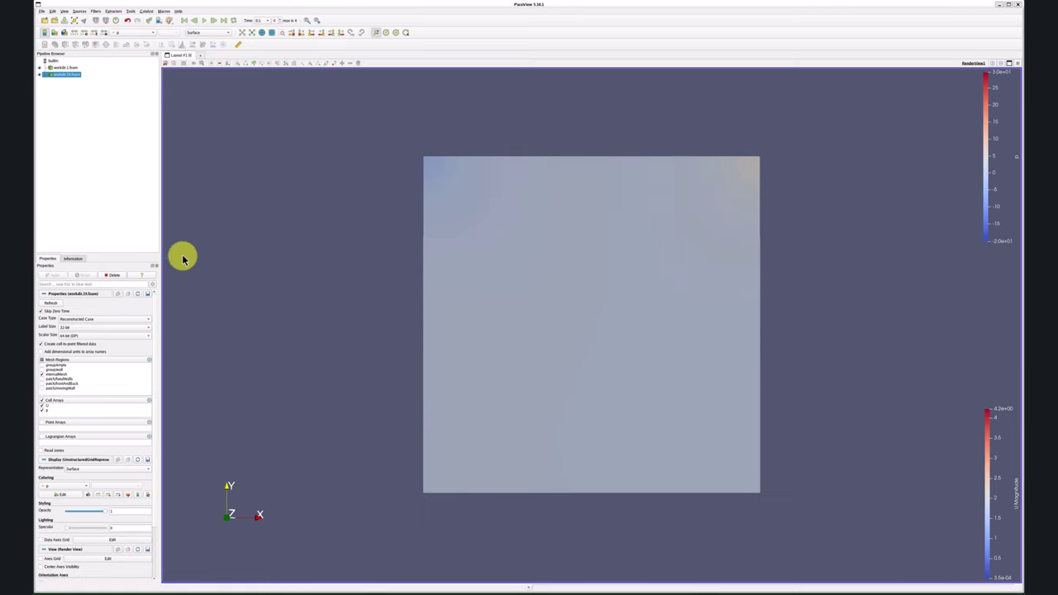
# Color workdir.19.foam by the magnitude of U, and rescale the colors to its data range.
pyautogui.click(130, 38)
pyautogui.click(124, 41)
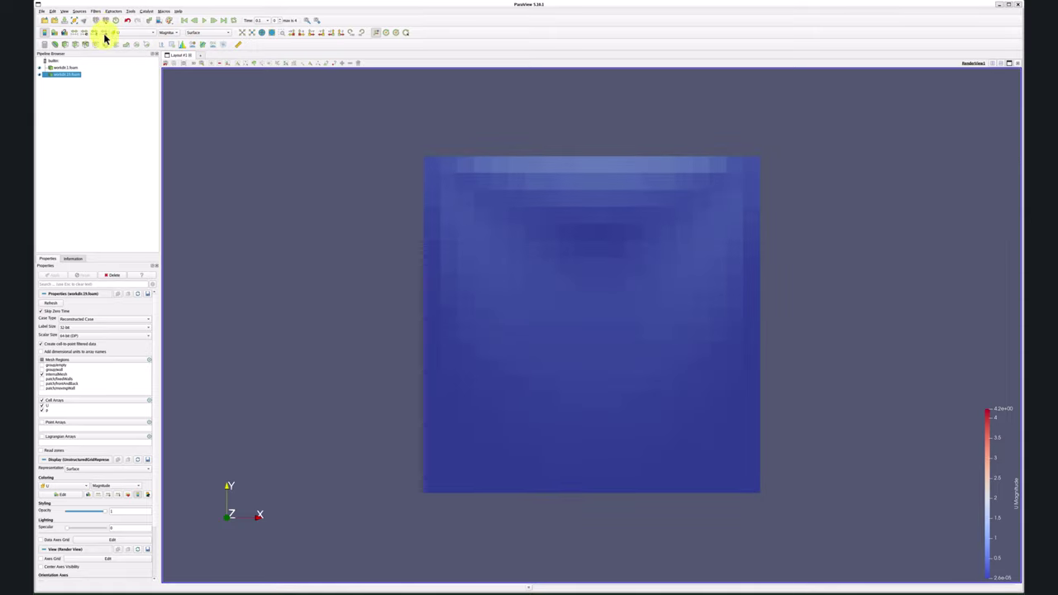
pyautogui.click(74, 38)
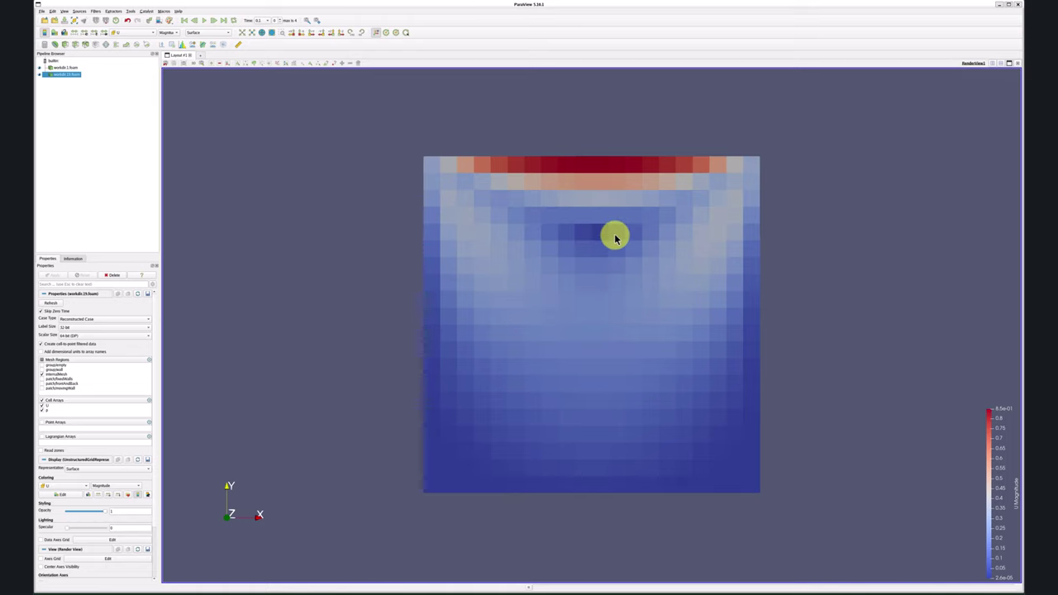
# Hide workdir.19.foam, select workdir.1.foam, and rescale the colors to its data range to inspect its velocity field.
pyautogui.click(41, 74)
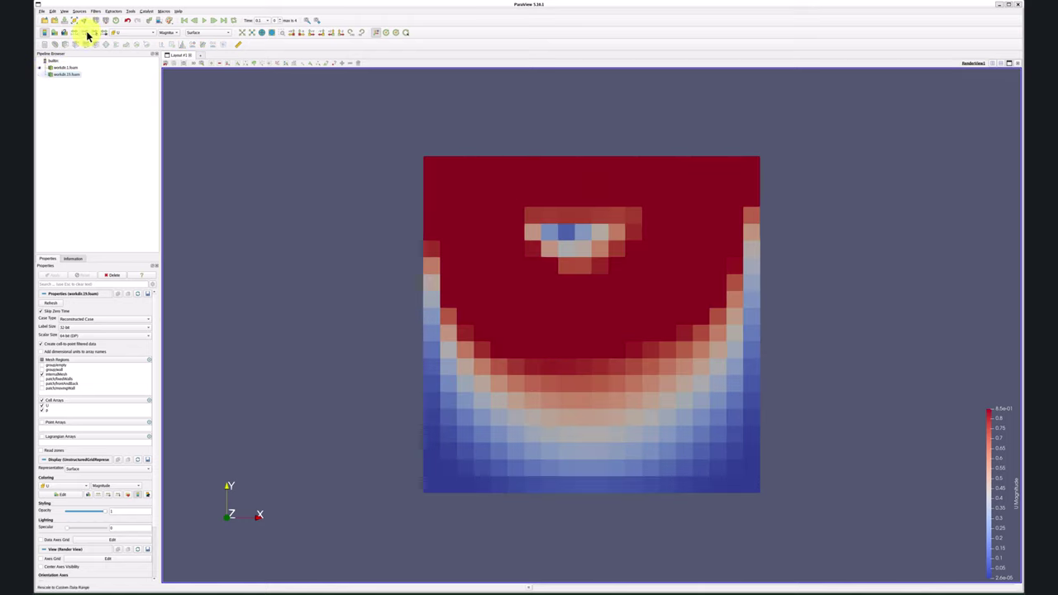
pyautogui.click(66, 67)
pyautogui.click(75, 35)
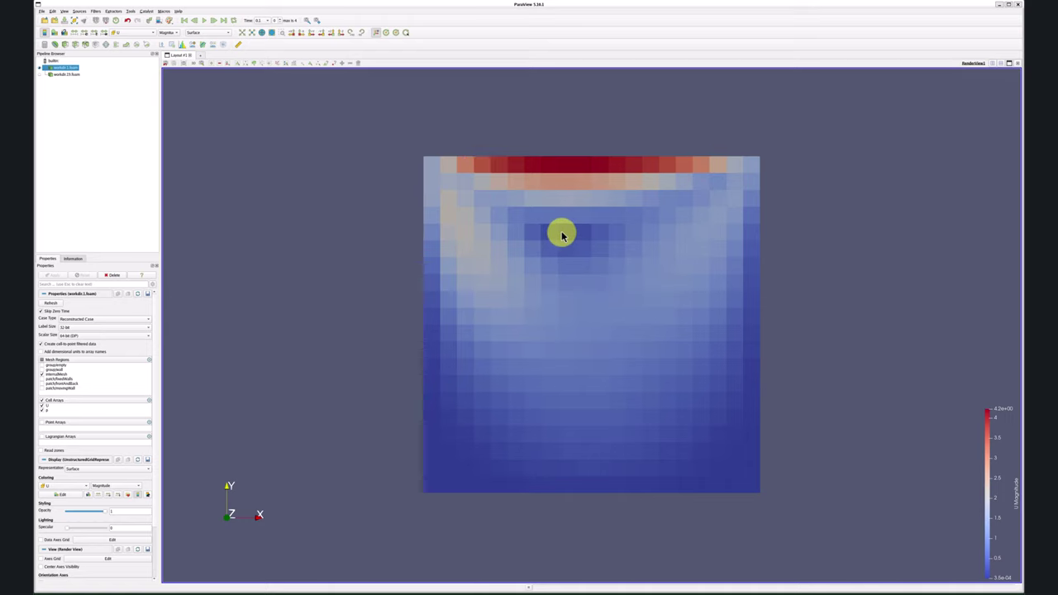
# Show workdir.19.foam again in place of workdir.1.foam, and rescale the colors to its data range for comparison.
pyautogui.click(55, 78)
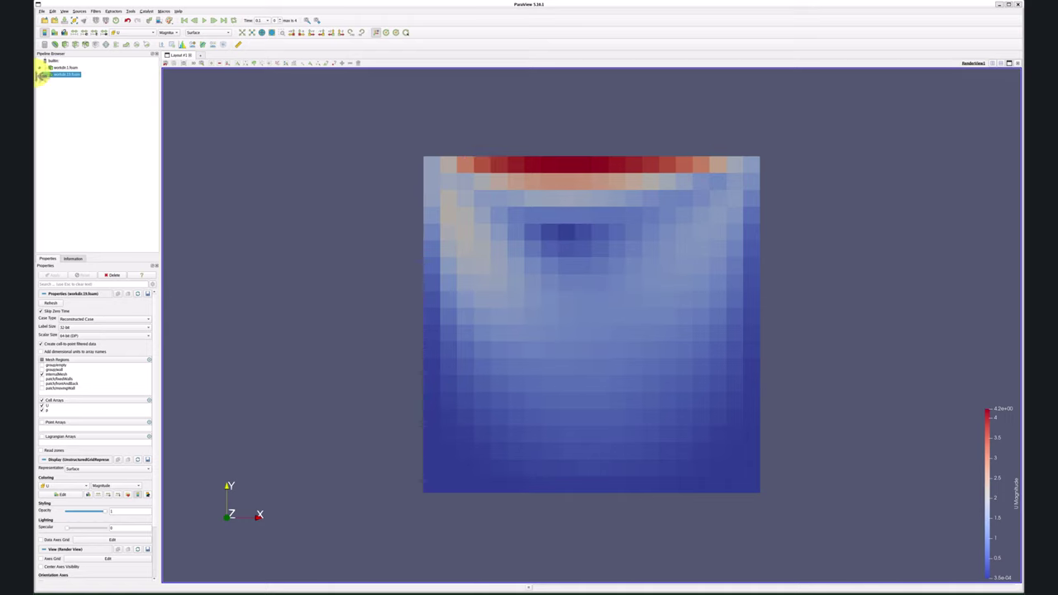
pyautogui.click(42, 77)
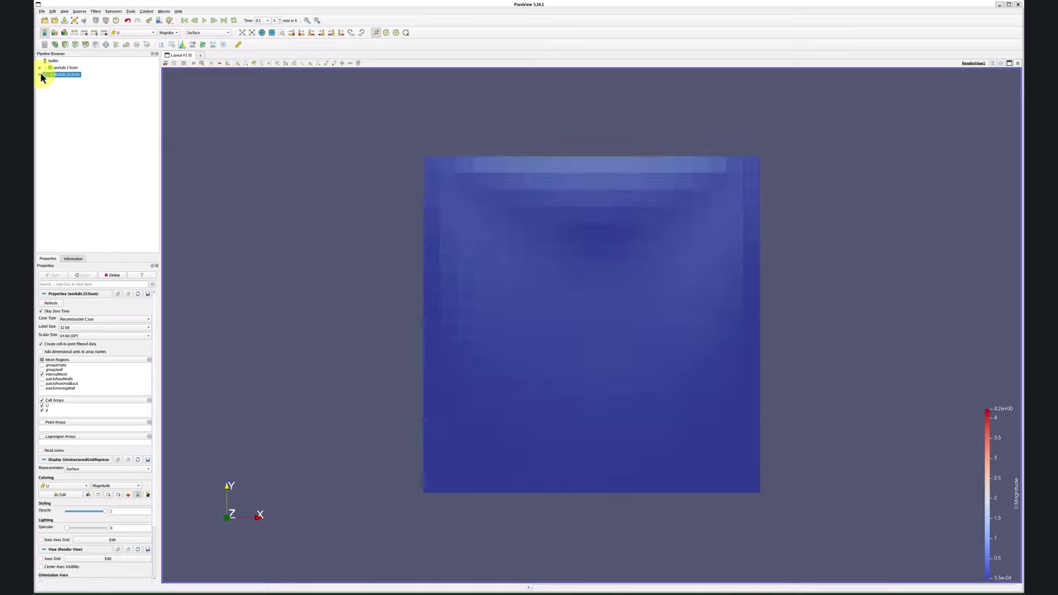
pyautogui.click(74, 34)
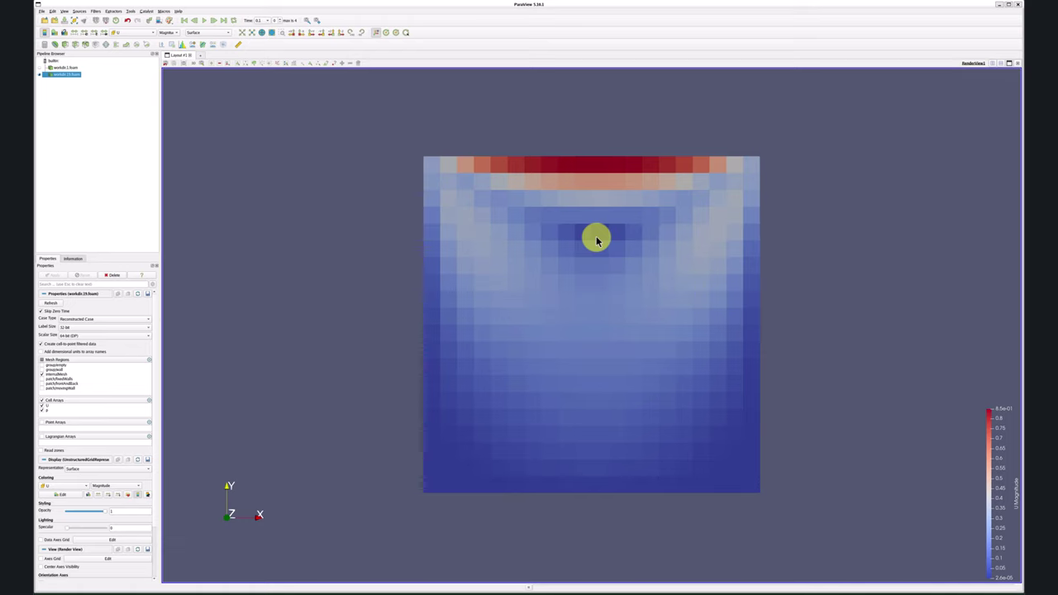
# Close ParaView, switch back to the terminal, and list the cavity_vector_parametric directory with ls.
pyautogui.click(1017, 5)
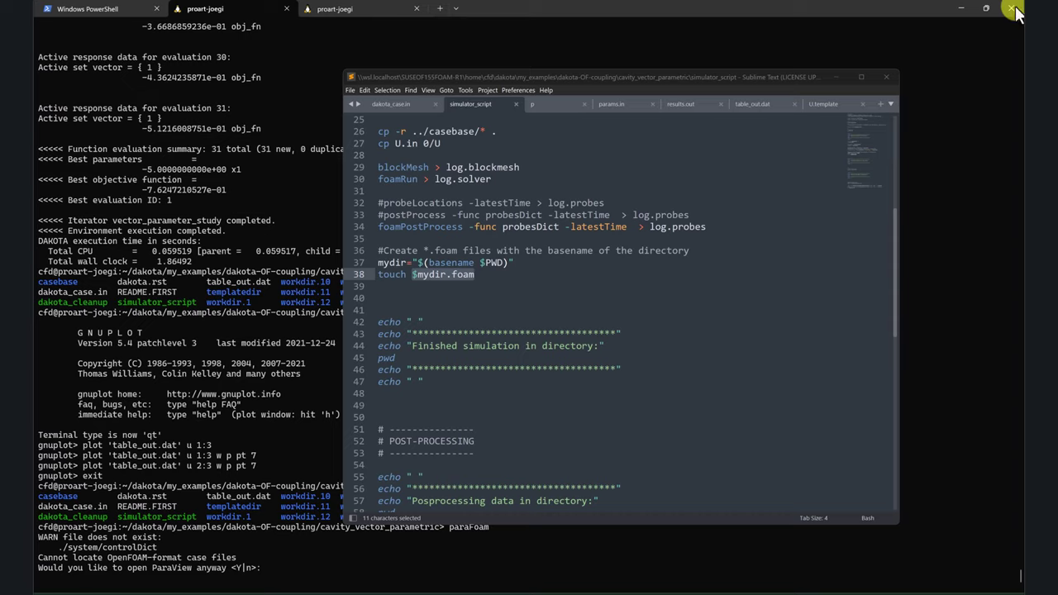
pyautogui.click(259, 369)
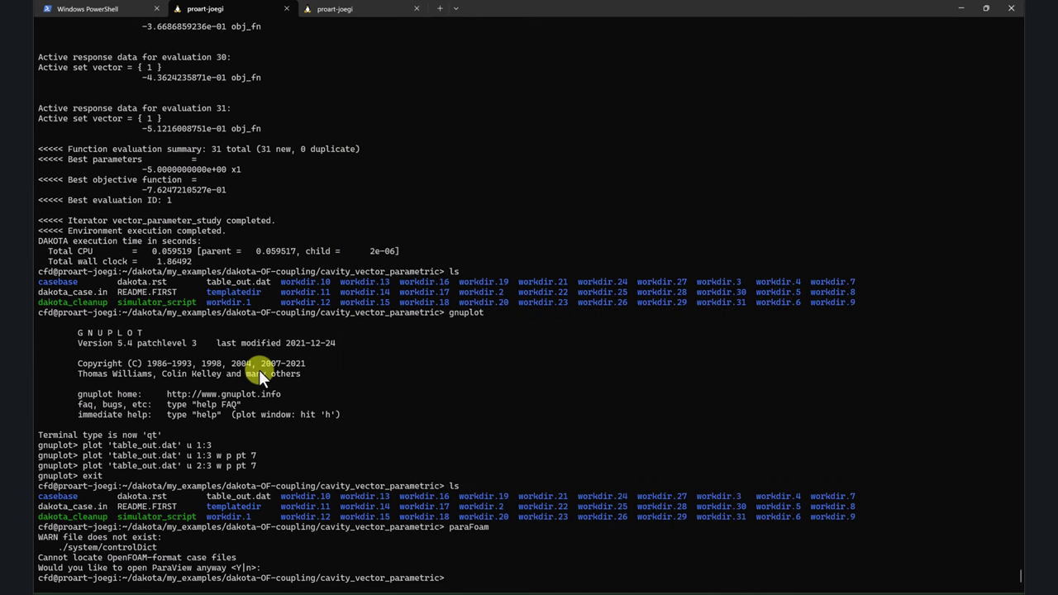
pyautogui.write('ls')
pyautogui.press('Return')
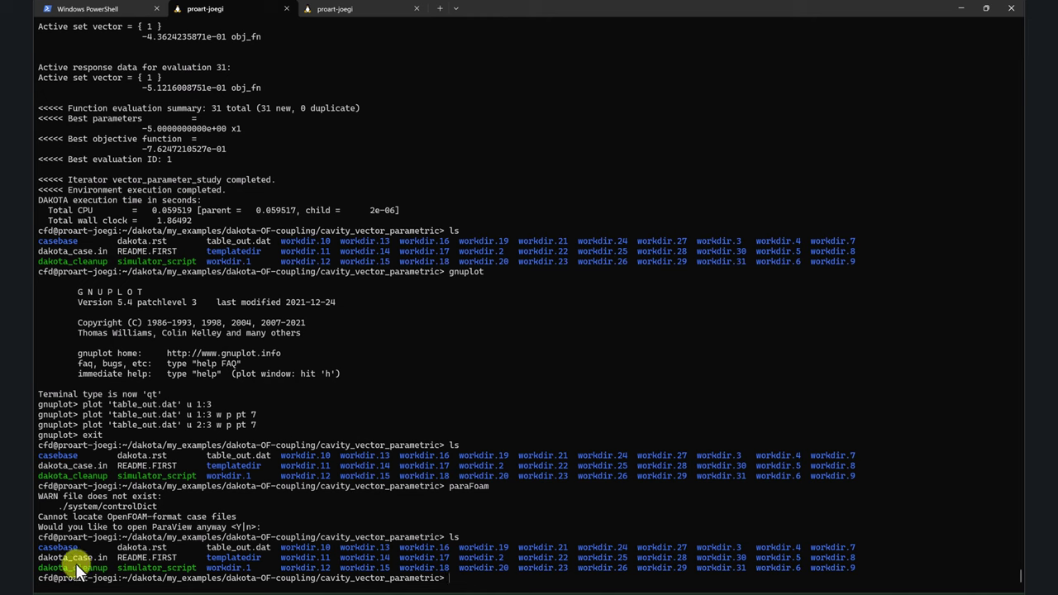
pyautogui.write('./')
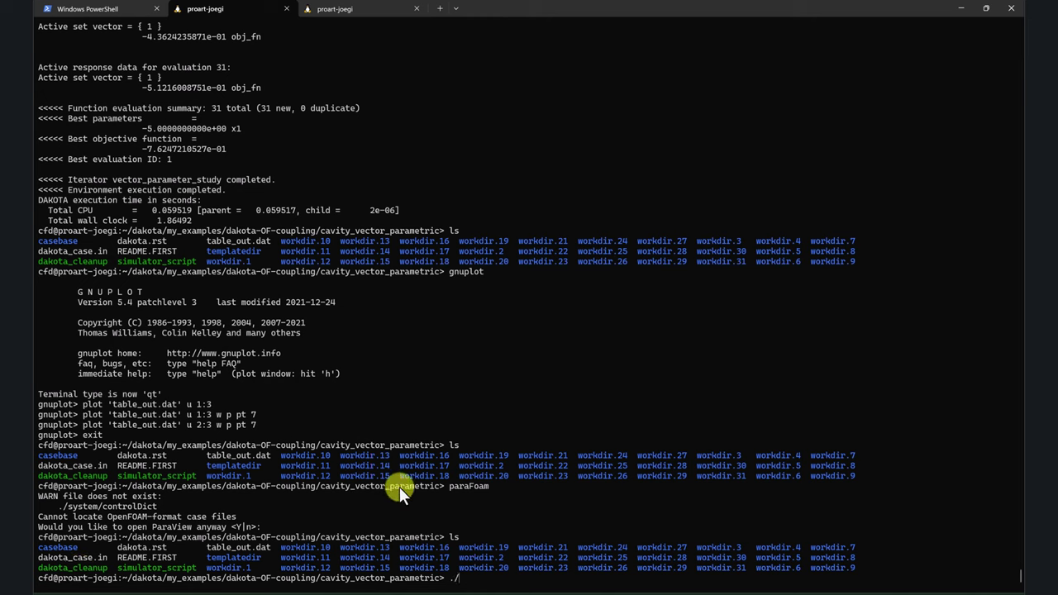
pyautogui.press('BackSpace')
pyautogui.press('BackSpace')
# Go up to the dakota-OF-coupling directory with cd .. and list its contents with ls.
pyautogui.write('cd ..')
pyautogui.press('Return')
pyautogui.write('ls')
pyautogui.press('Return')
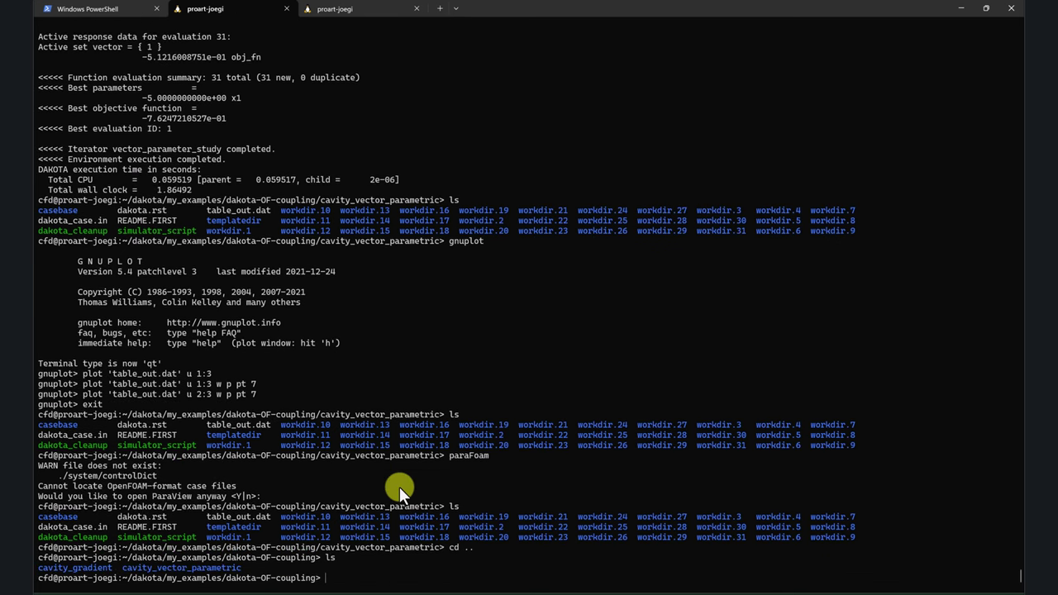
pyautogui.write('ls')
pyautogui.press('Return')
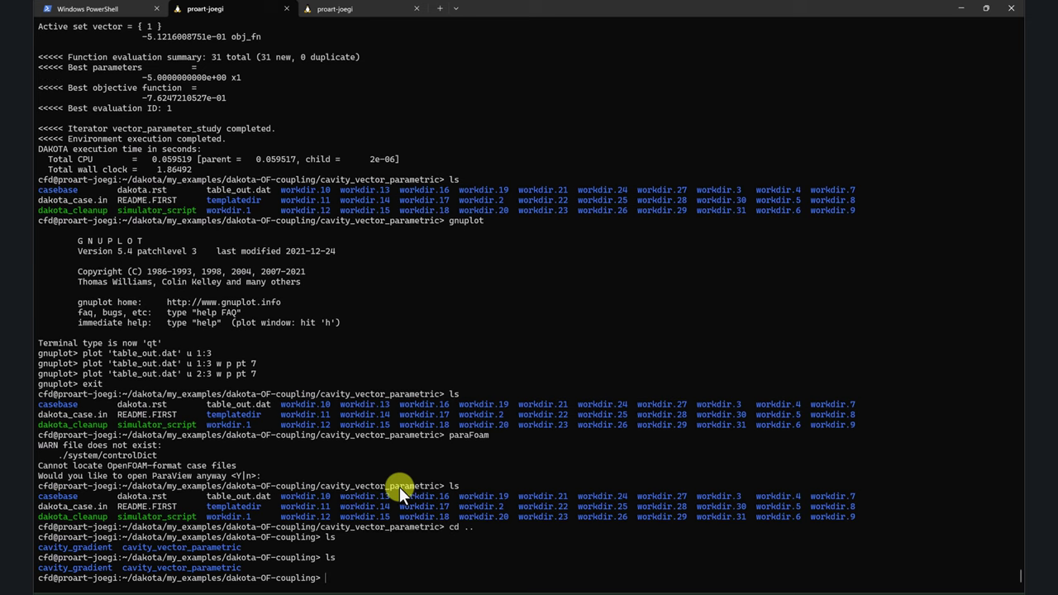
# Change into the cavity_gradient directory and list its contents with ls.
pyautogui.write('cd cavity_gra')
pyautogui.press('Tab')
pyautogui.press('Return')
pyautogui.write('ls')
pyautogui.press('Return')
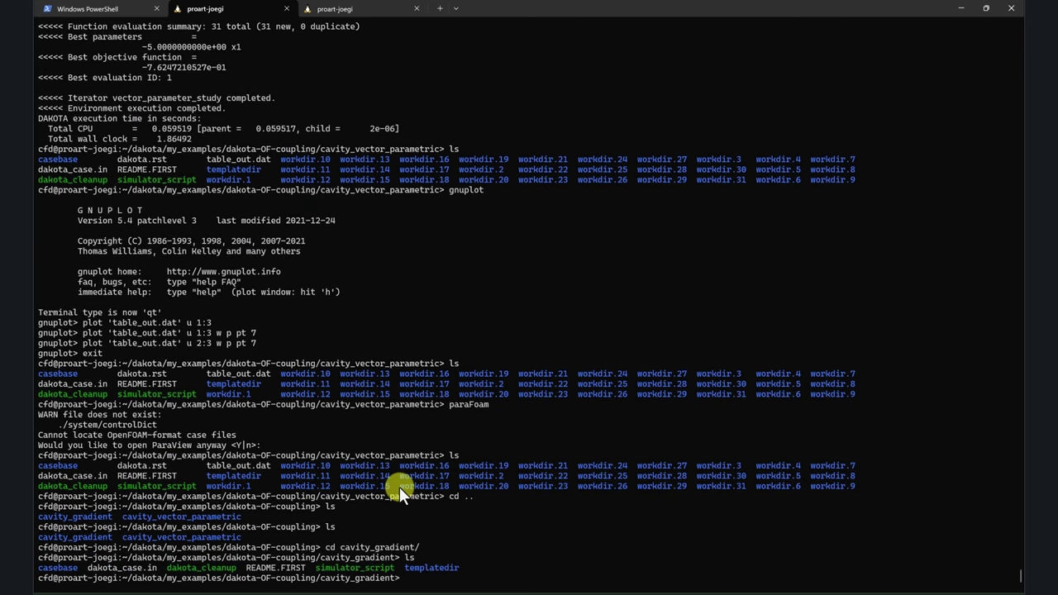
pyautogui.moveTo(240, 592)
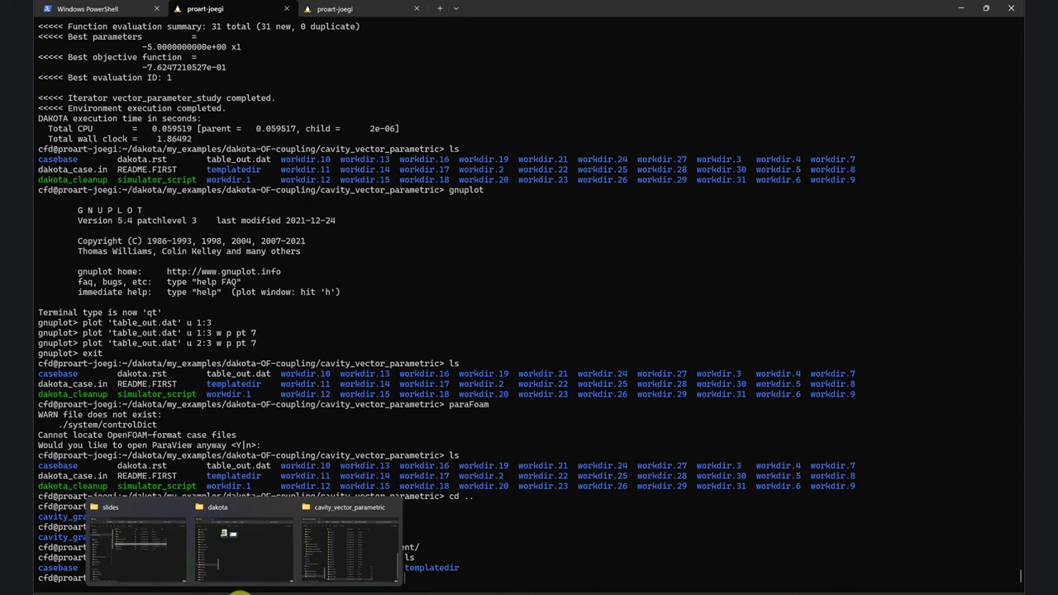
# Switch to File Explorer, go up to dakota-OF-coupling, and open the cavity_gradient folder.
pyautogui.click(287, 568)
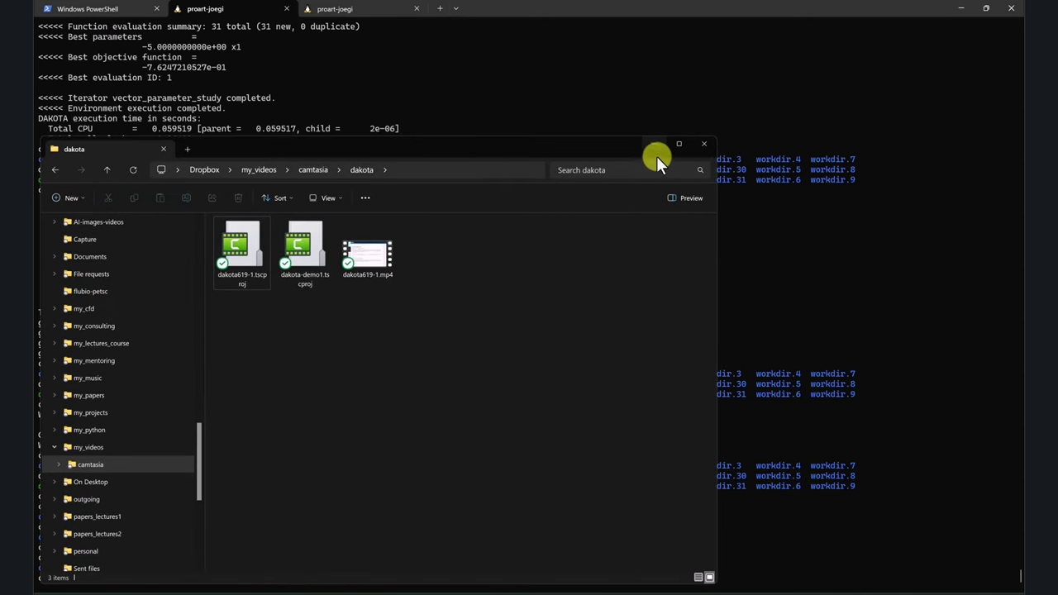
pyautogui.click(656, 156)
pyautogui.moveTo(245, 591)
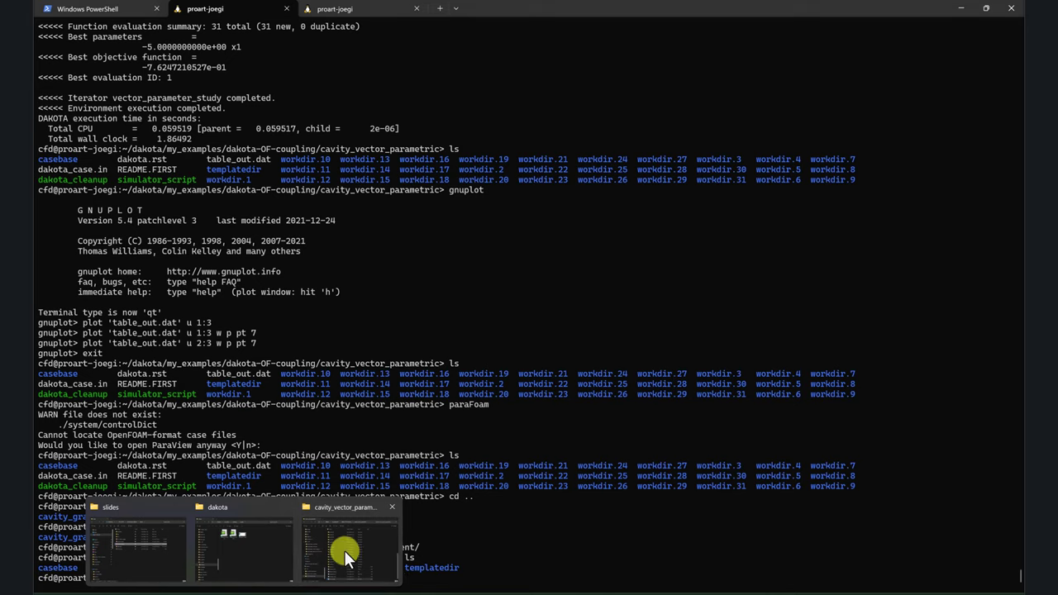
pyautogui.click(345, 551)
pyautogui.click(395, 68)
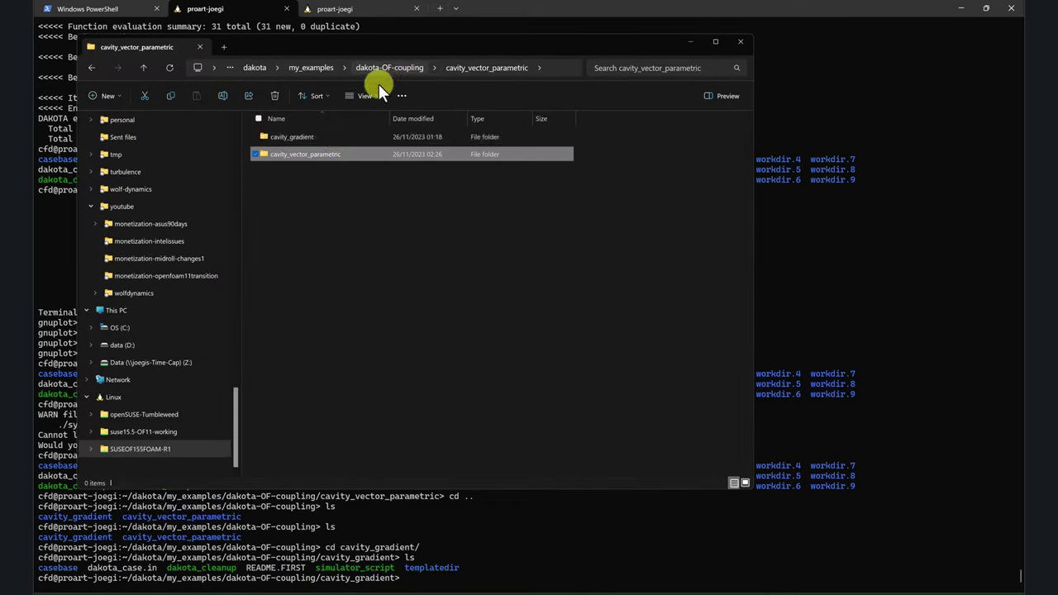
pyautogui.doubleClick(318, 138)
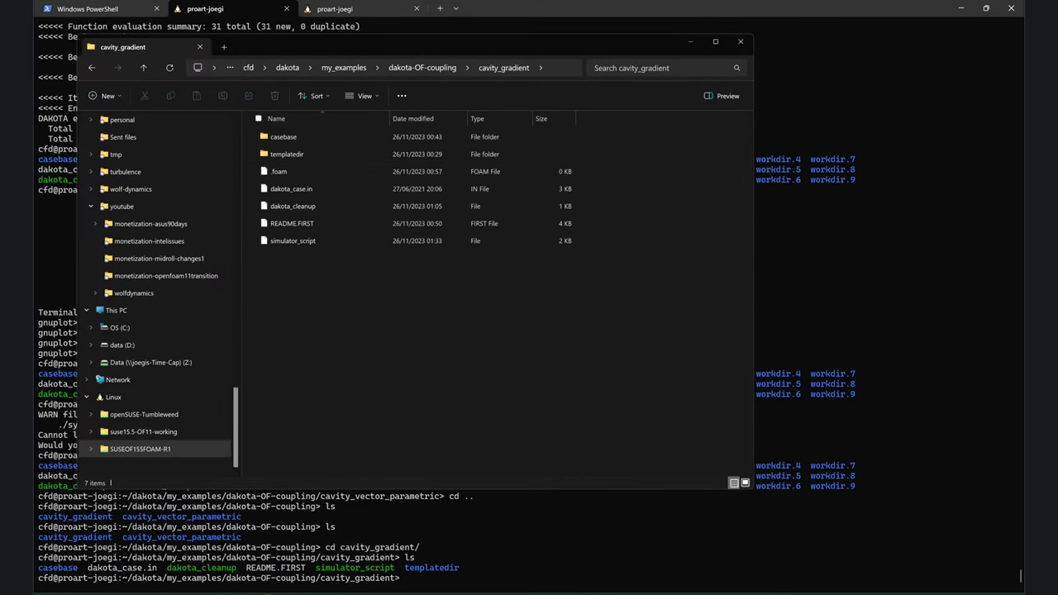
# Open dakota_case.in from the cavity_gradient folder in Sublime Text.
pyautogui.hotkey('alt', 'Tab')
pyautogui.click(314, 306)
pyautogui.moveTo(302, 189); pyautogui.dragTo(799, 226)
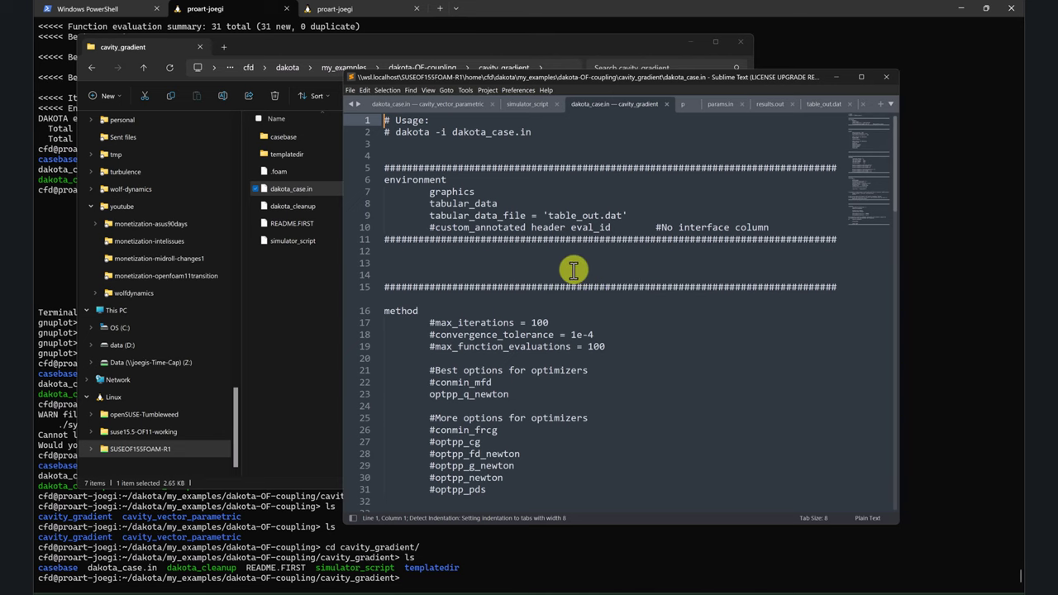
# In the method block of dakota_case.in, comment out optpp_q_newton and uncomment conmin_mfd as the active optimizer.
pyautogui.scroll(-1, 468, 255)
pyautogui.scroll(-2, 468, 255)
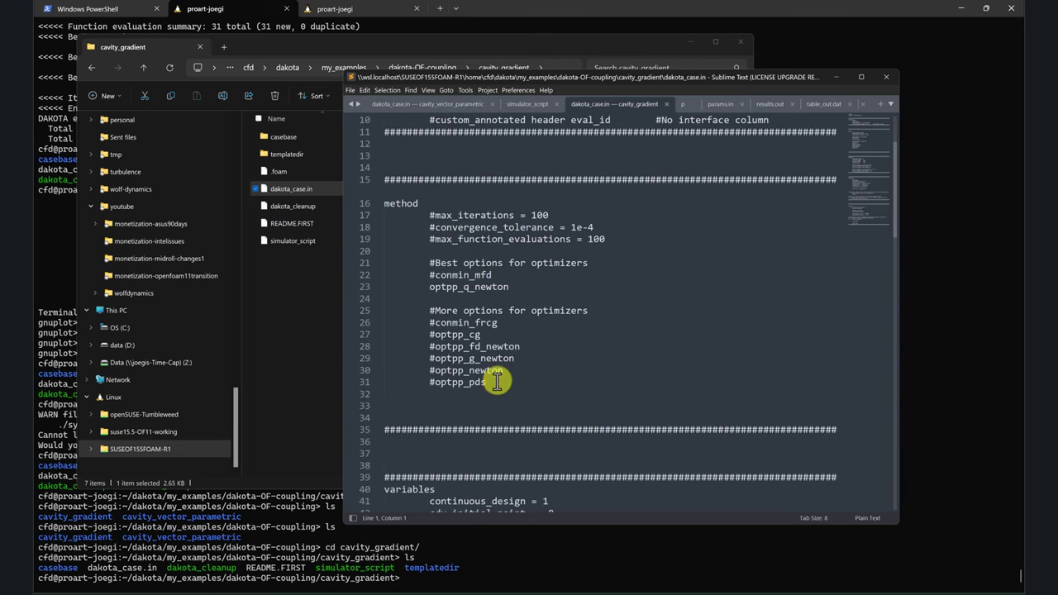
pyautogui.moveTo(488, 381); pyautogui.dragTo(368, 217)
pyautogui.click(472, 286)
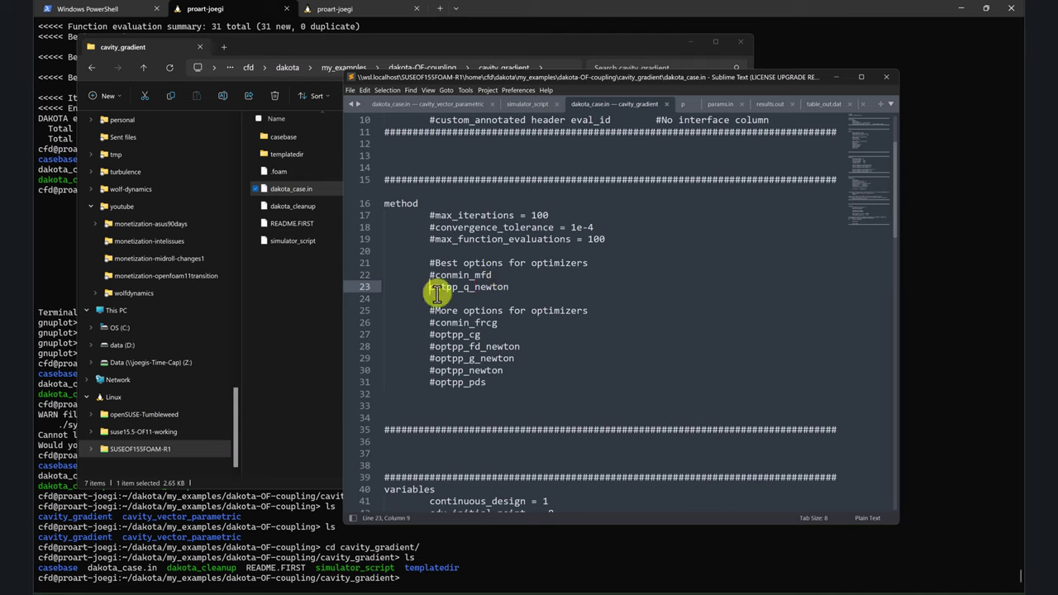
pyautogui.write('#')
pyautogui.press('Up')
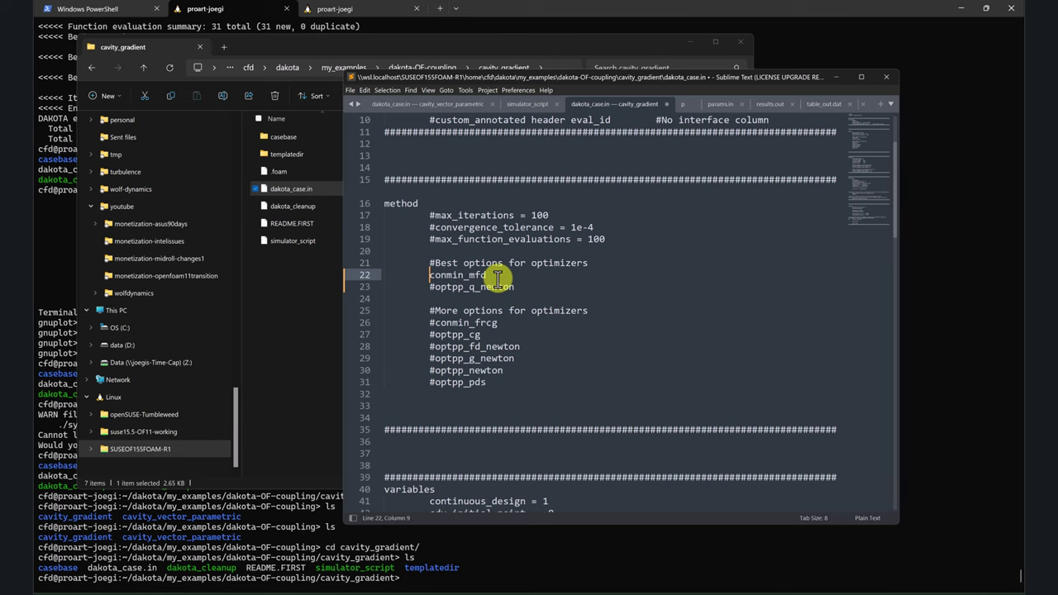
# Copy the conmin_mfd keyword, search for it in the Dakota 6.19 online documentation in Firefox, and open its reference page.
pyautogui.scroll(-5, 495, 277)
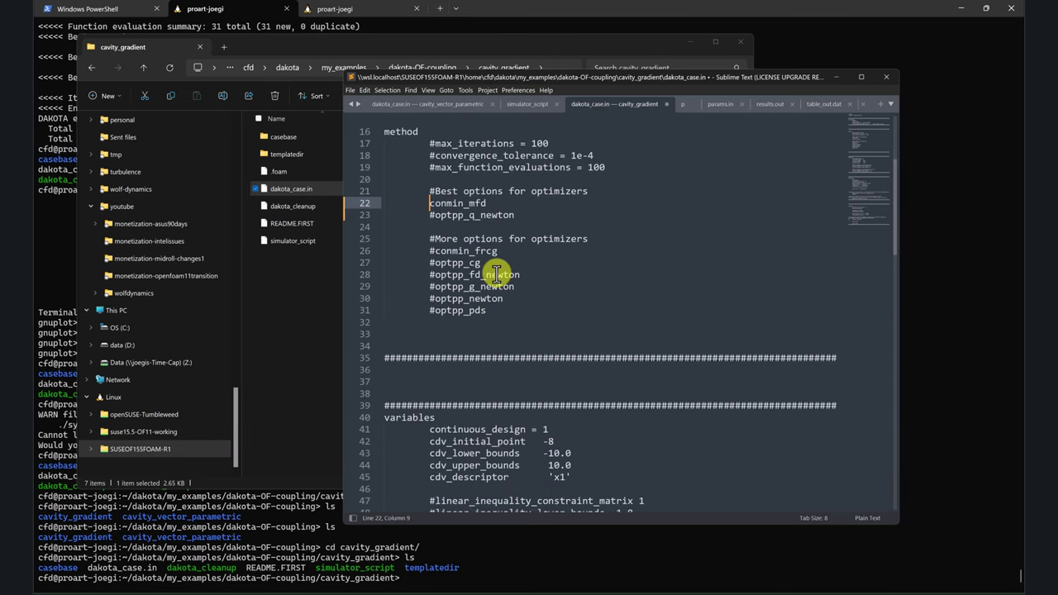
pyautogui.scroll(5, 498, 267)
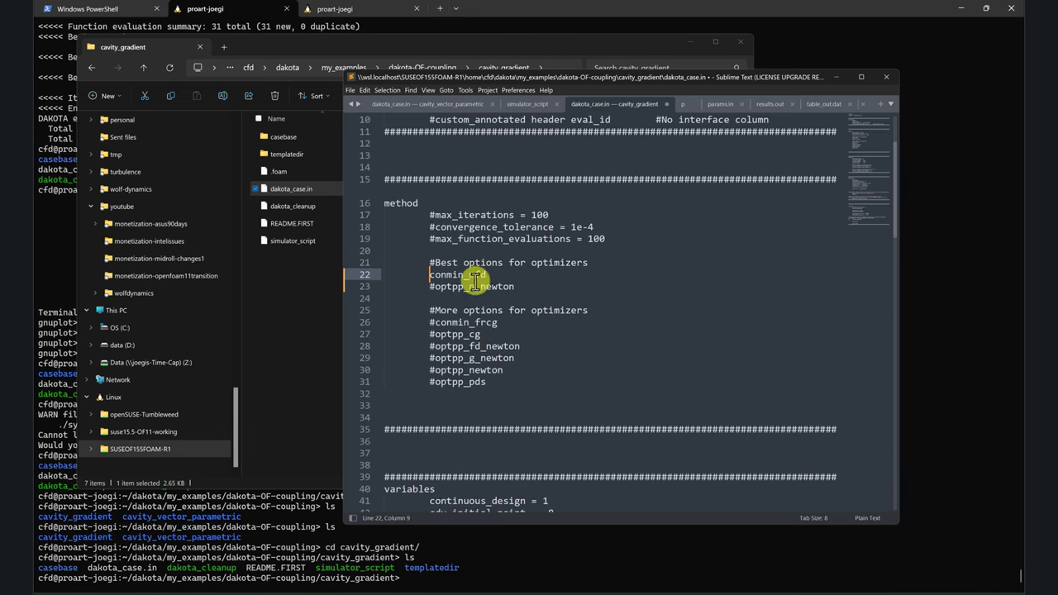
pyautogui.moveTo(486, 275); pyautogui.dragTo(429, 276)
pyautogui.hotkey('ctrl', 'c')
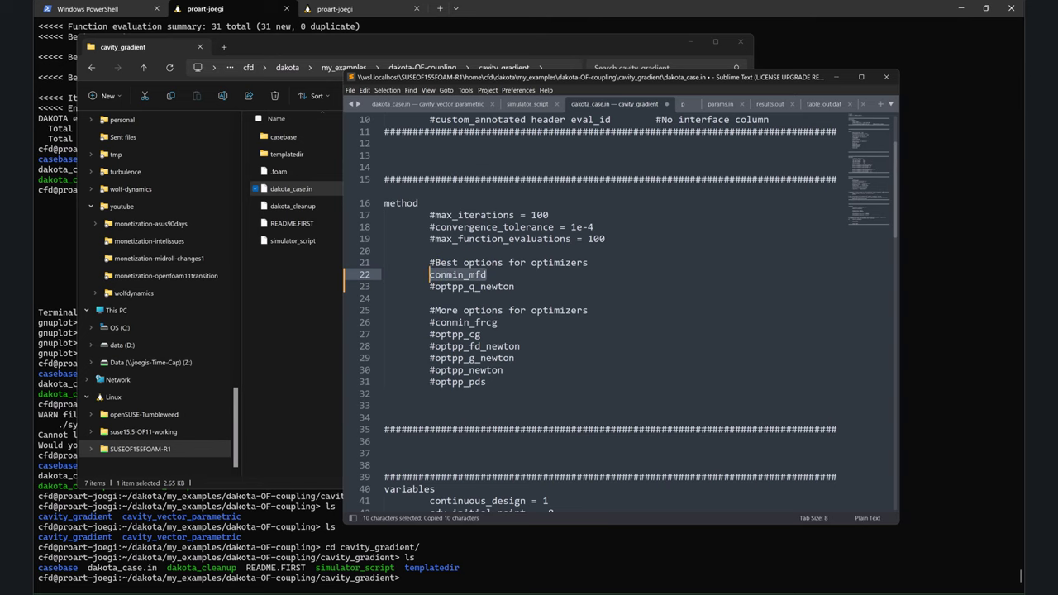
pyautogui.moveTo(333, 591)
pyautogui.click(285, 556)
pyautogui.scroll(10, 385, 154)
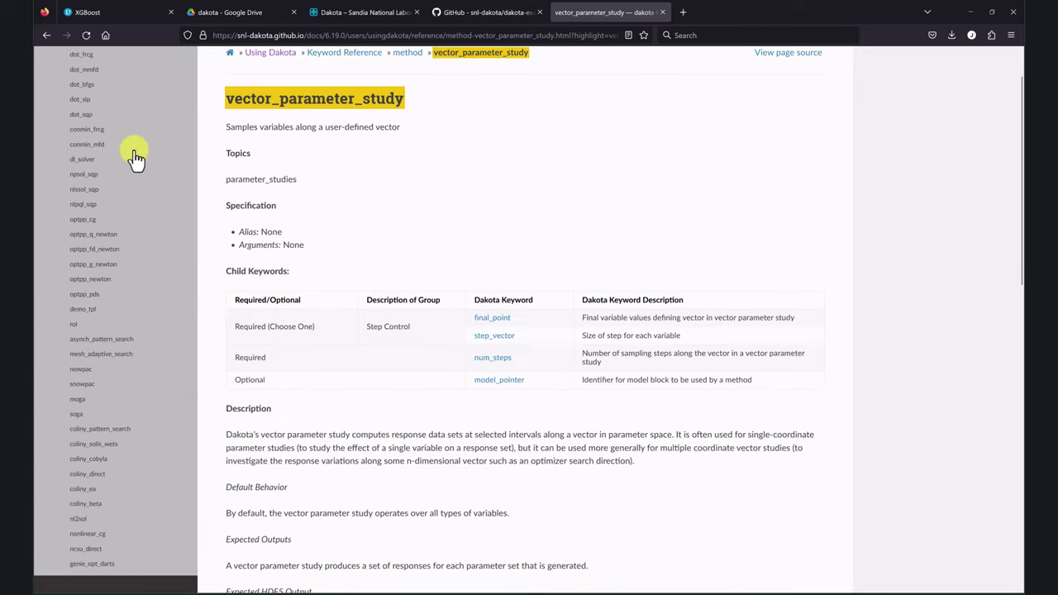
pyautogui.scroll(10, 124, 137)
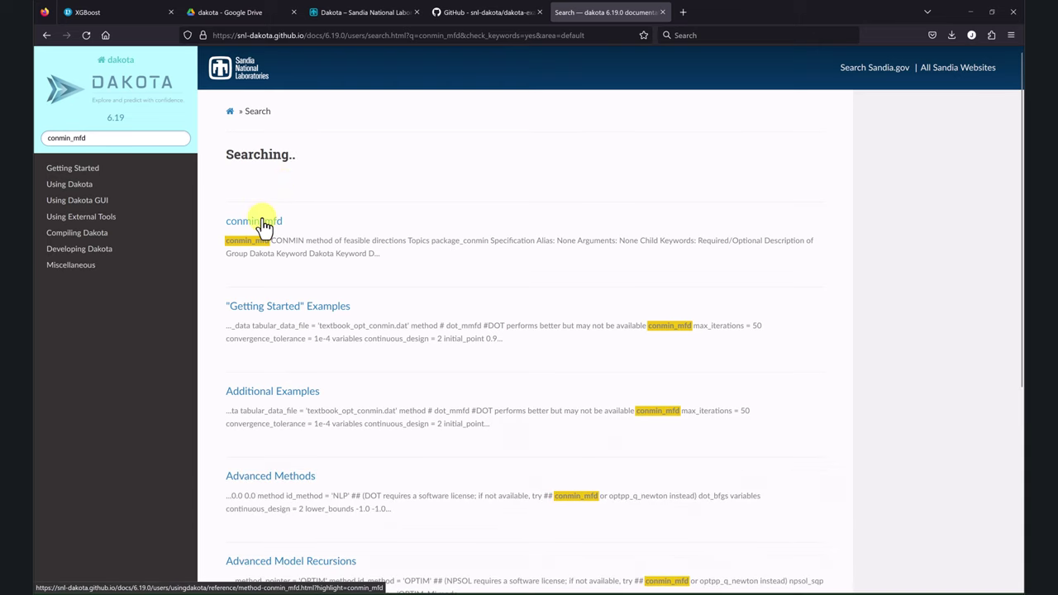
pyautogui.click(264, 228)
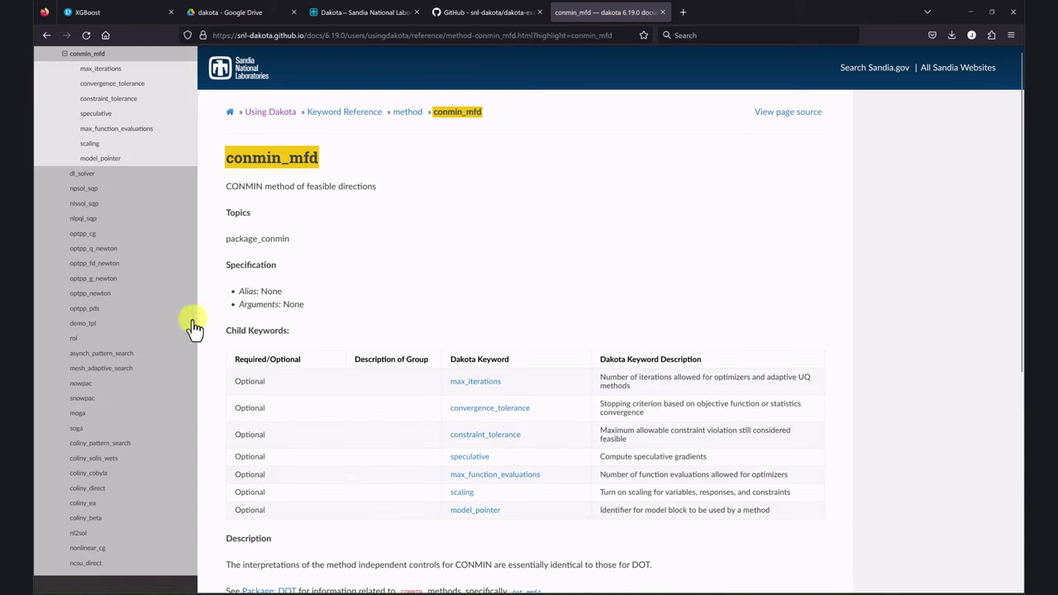
# Examine the child keywords table and the description on the conmin_mfd reference page.
pyautogui.scroll(-5, 347, 201)
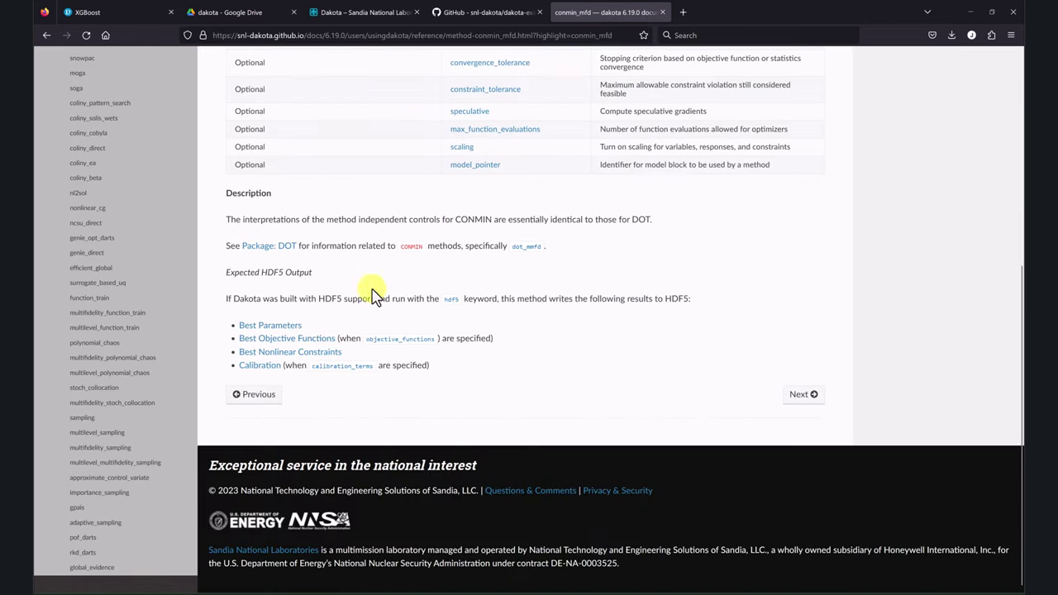
pyautogui.scroll(3, 537, 339)
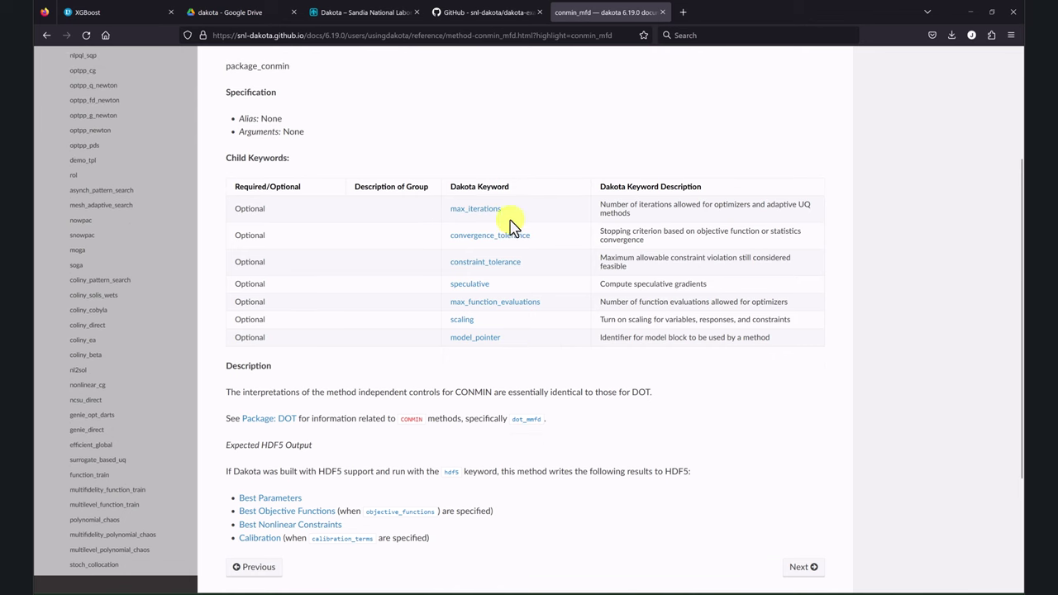
pyautogui.scroll(-3, 430, 294)
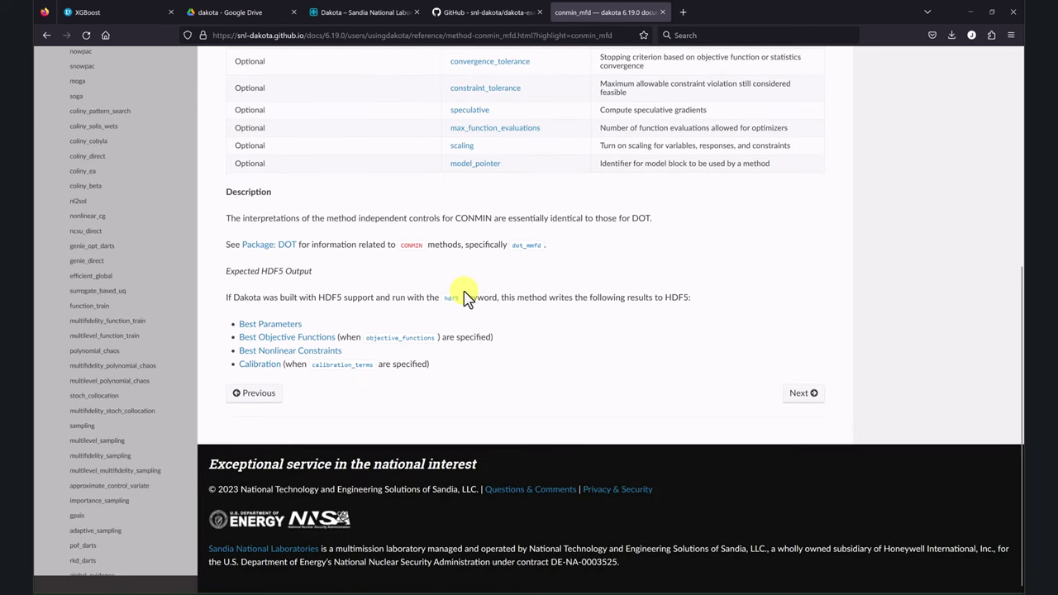
pyautogui.scroll(1, 463, 298)
pyautogui.scroll(2, 582, 314)
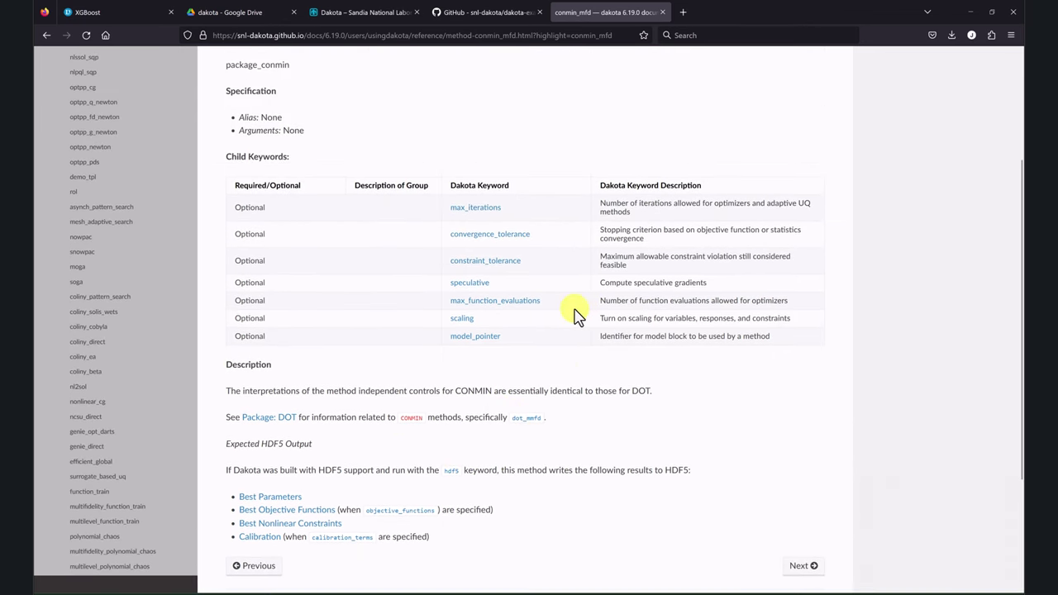
# Return to dakota_case.in and examine the initial point, lower and upper bounds, and descriptor in the variables block.
pyautogui.click(968, 11)
pyautogui.scroll(-6, 567, 334)
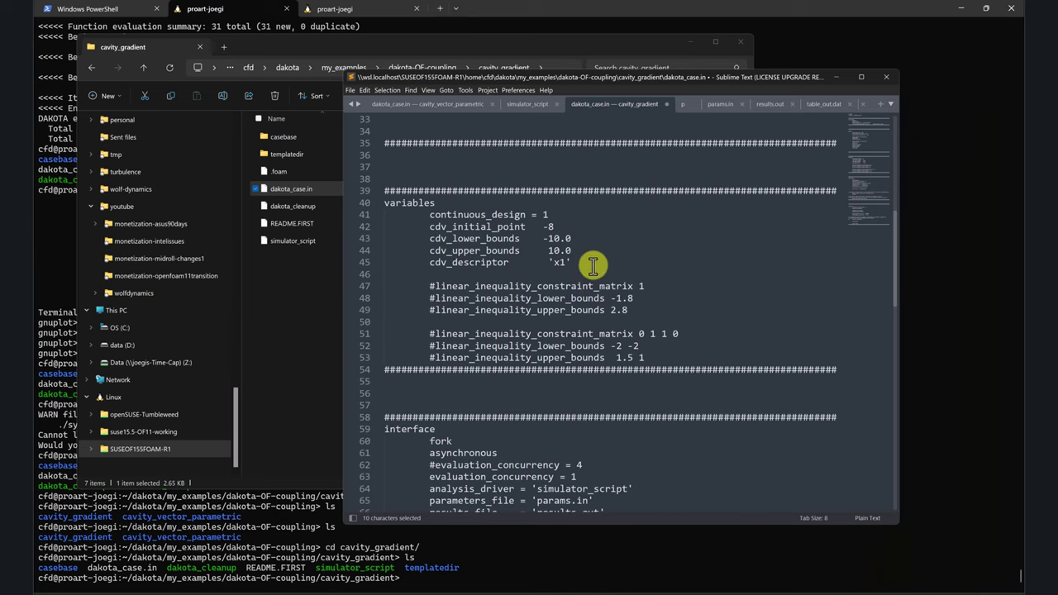
pyautogui.moveTo(592, 262); pyautogui.dragTo(428, 262)
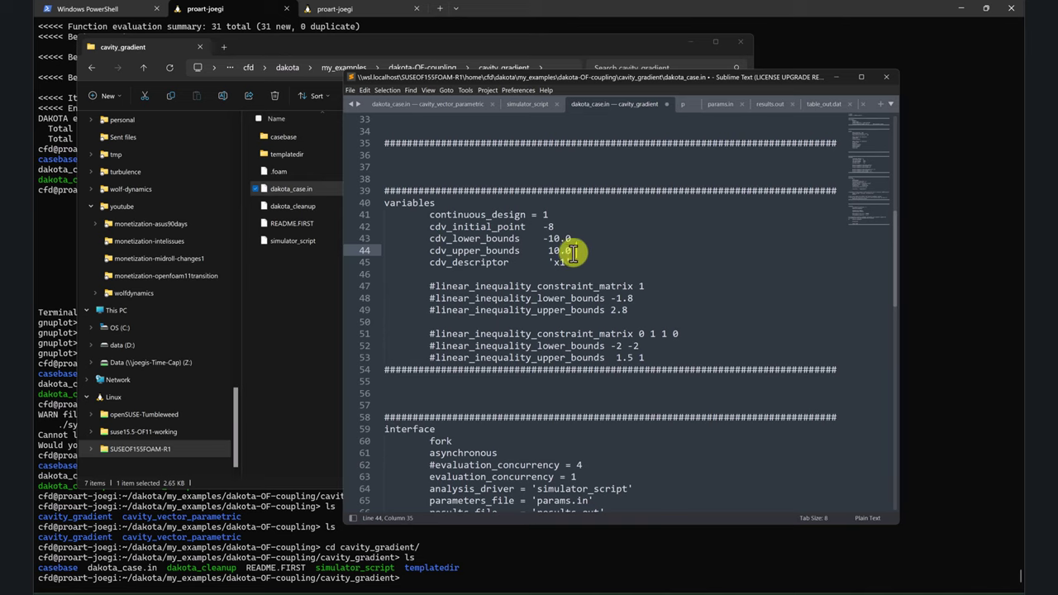
pyautogui.click(559, 222)
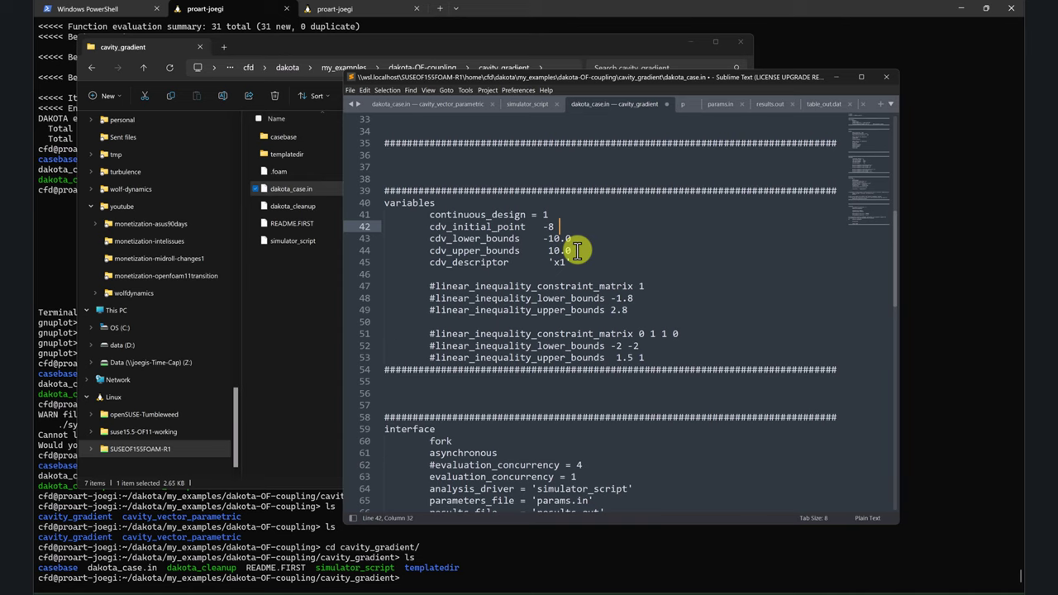
pyautogui.scroll(-2, 583, 264)
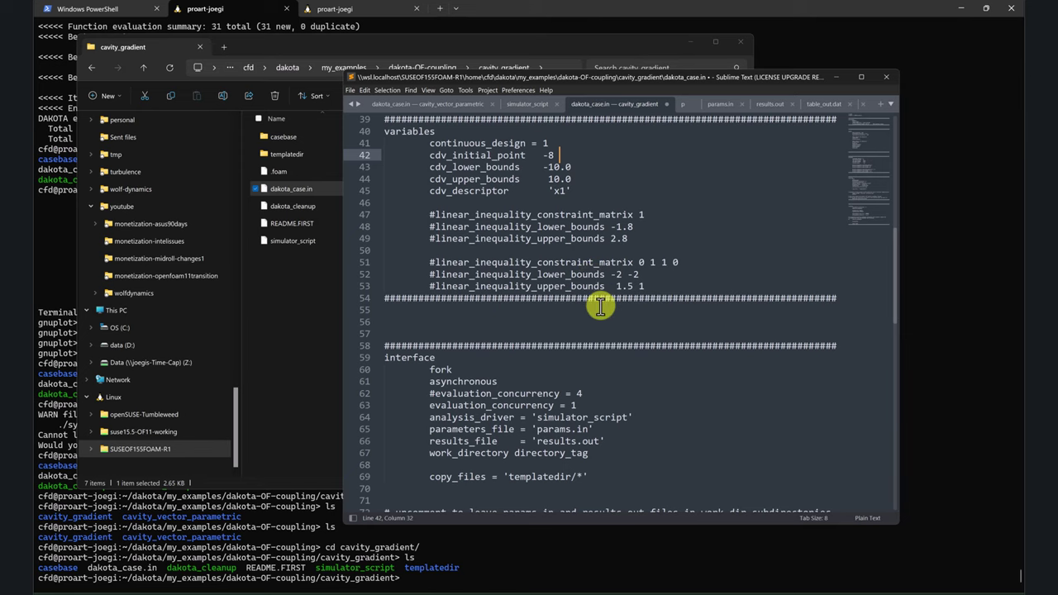
# In the interface block of dakota_case.in, set the active evaluation_concurrency to 100.
pyautogui.scroll(-2, 600, 306)
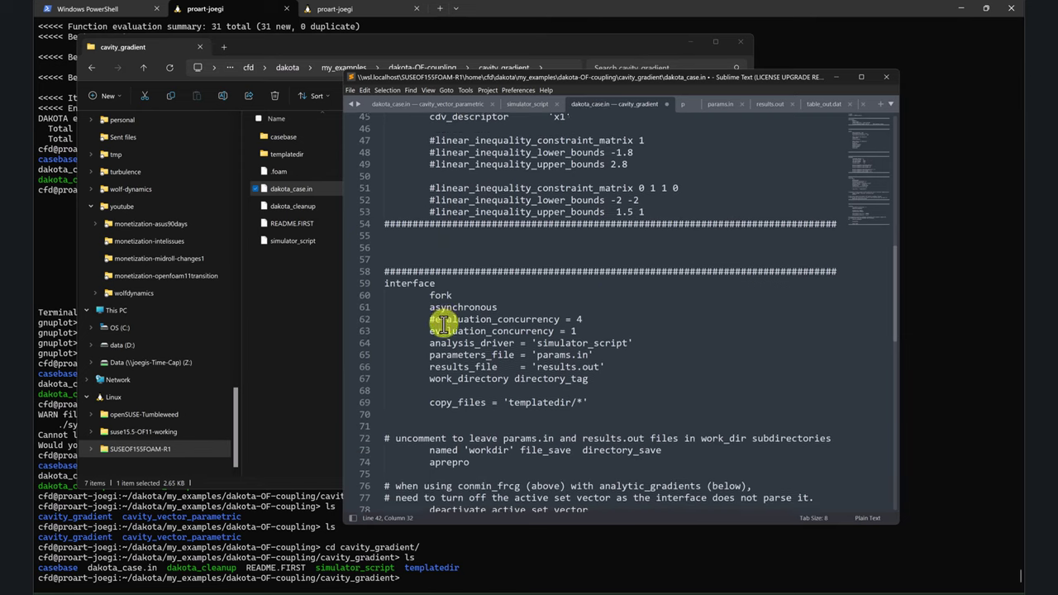
pyautogui.scroll(-2, 444, 324)
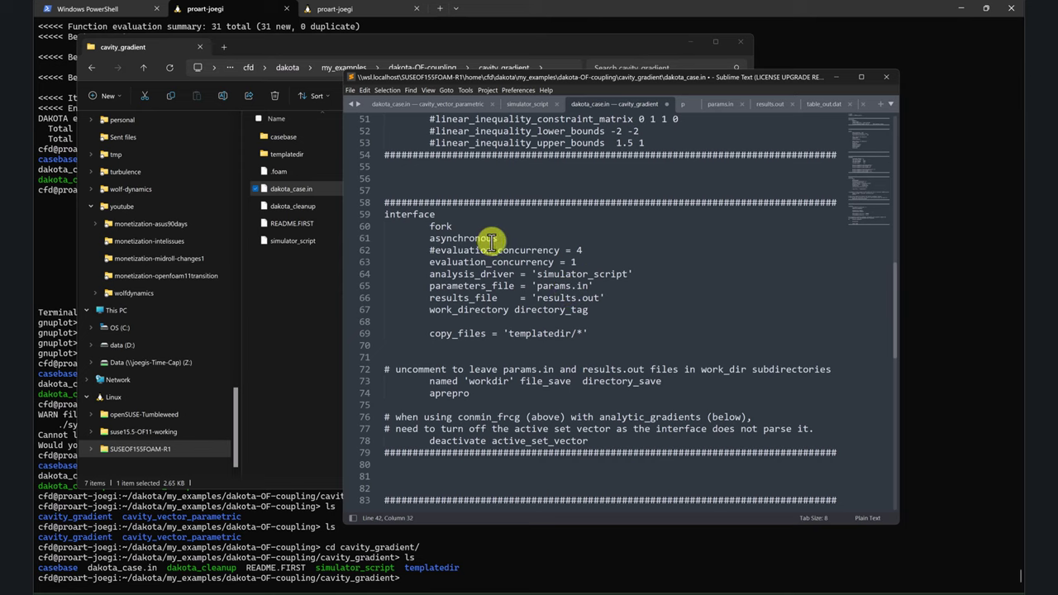
pyautogui.click(576, 262)
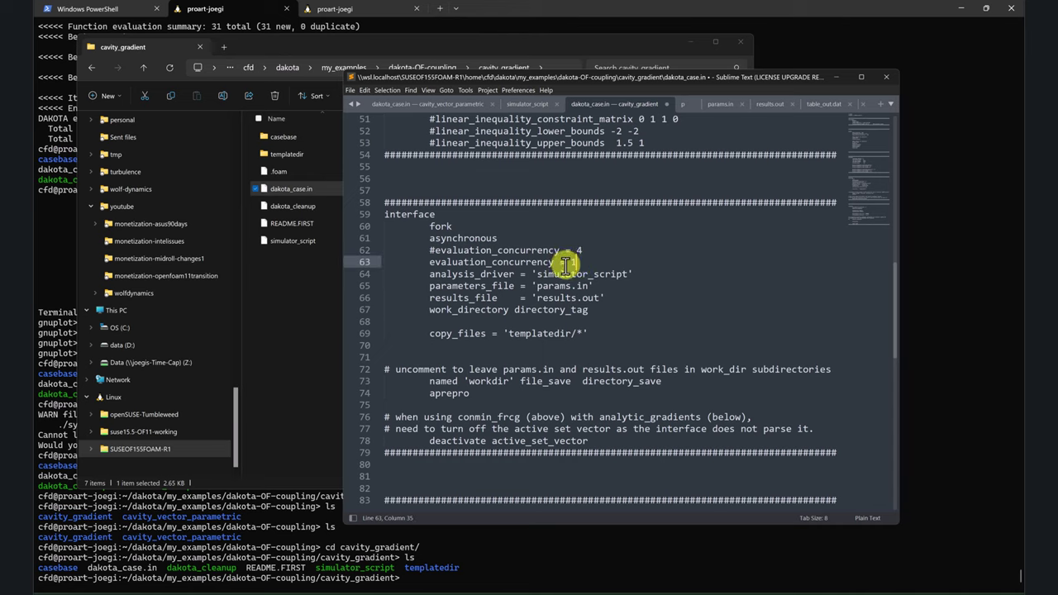
pyautogui.write('4')
pyautogui.press('BackSpace')
pyautogui.write('00')
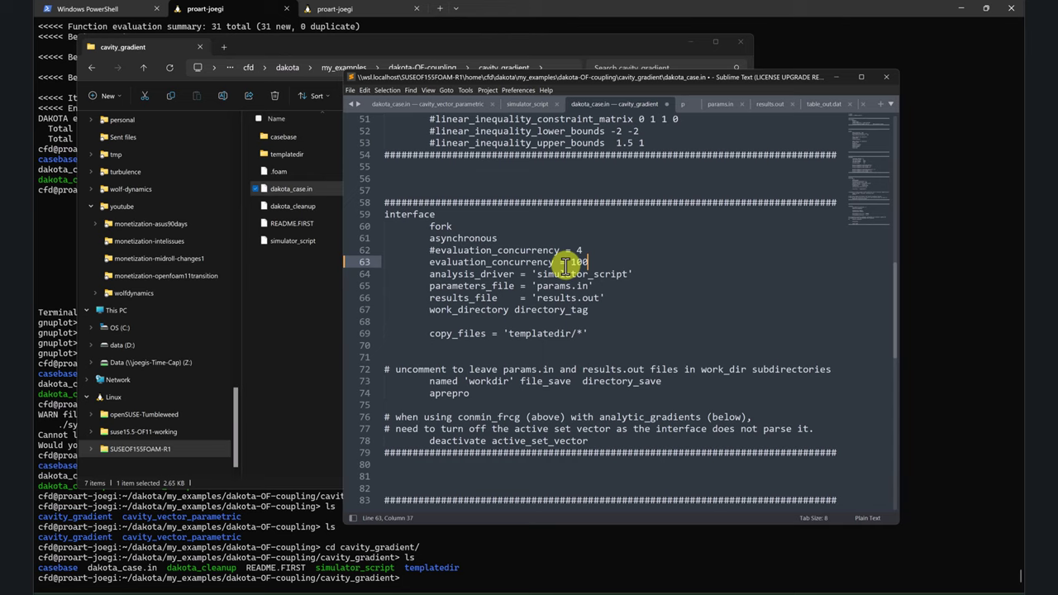
# In File Explorer, look at the workdir folders inside cavity_vector_parametric, then reopen the cavity_gradient folder.
pyautogui.click(287, 106)
pyautogui.click(378, 67)
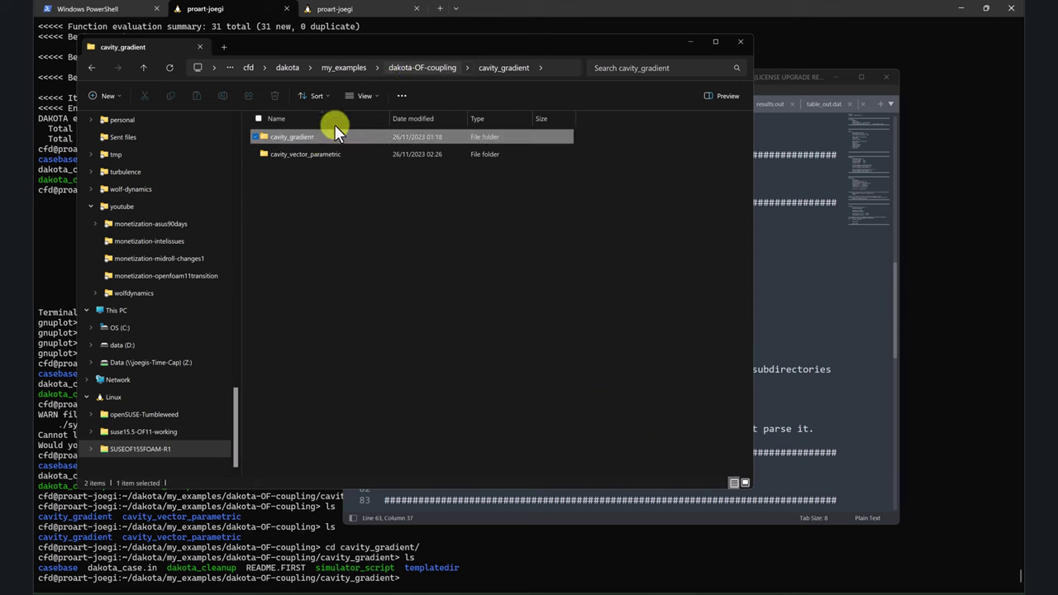
pyautogui.doubleClick(301, 154)
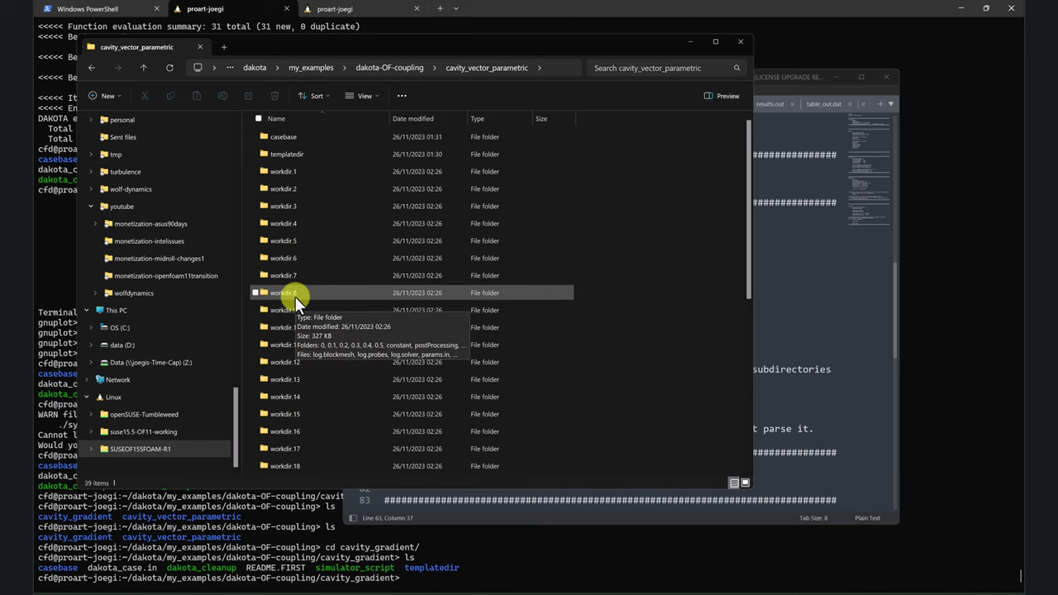
pyautogui.click(144, 66)
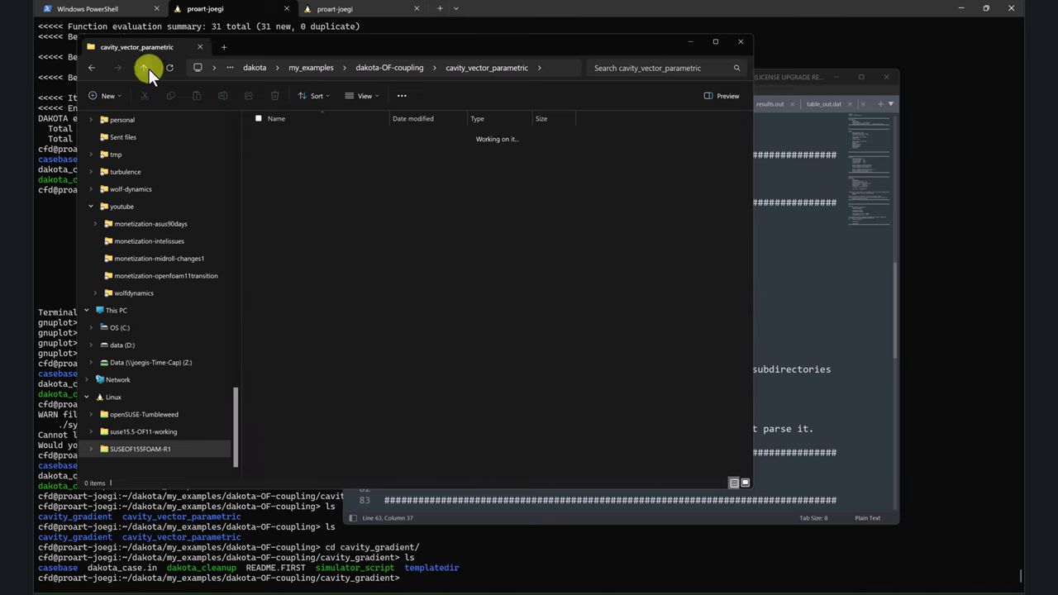
pyautogui.doubleClick(280, 136)
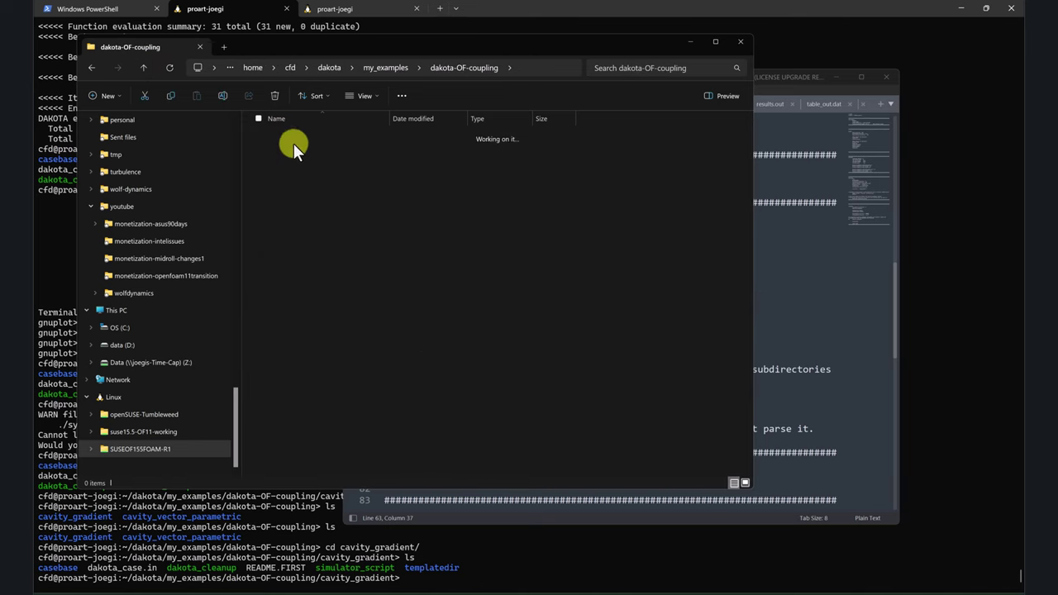
# Return to dakota_case.in and examine the rest of the interface block and the gradient and objective settings under responses.
pyautogui.click(812, 289)
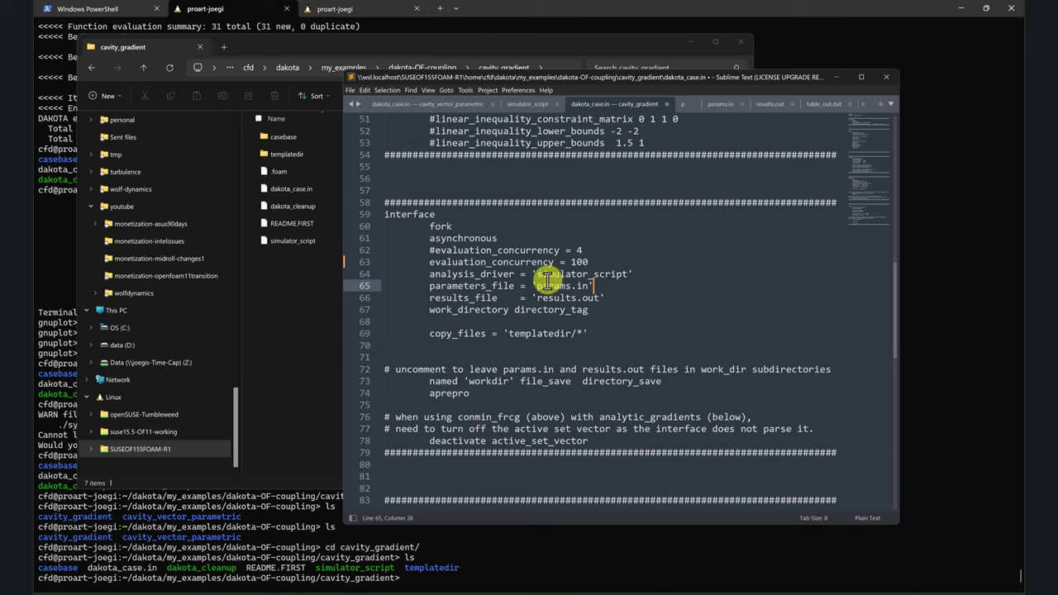
pyautogui.click(586, 262)
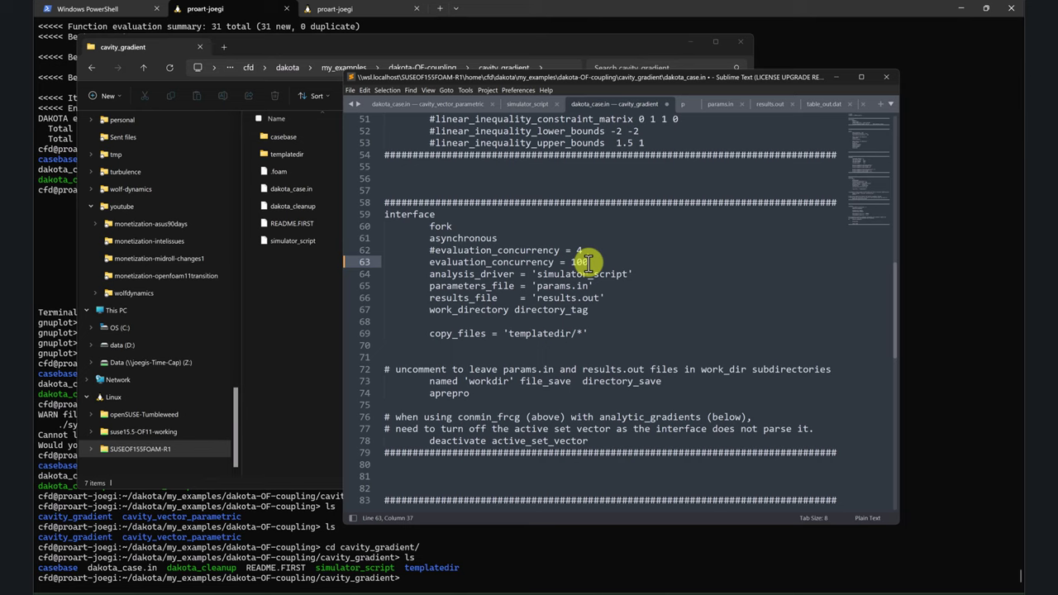
pyautogui.scroll(-3, 587, 265)
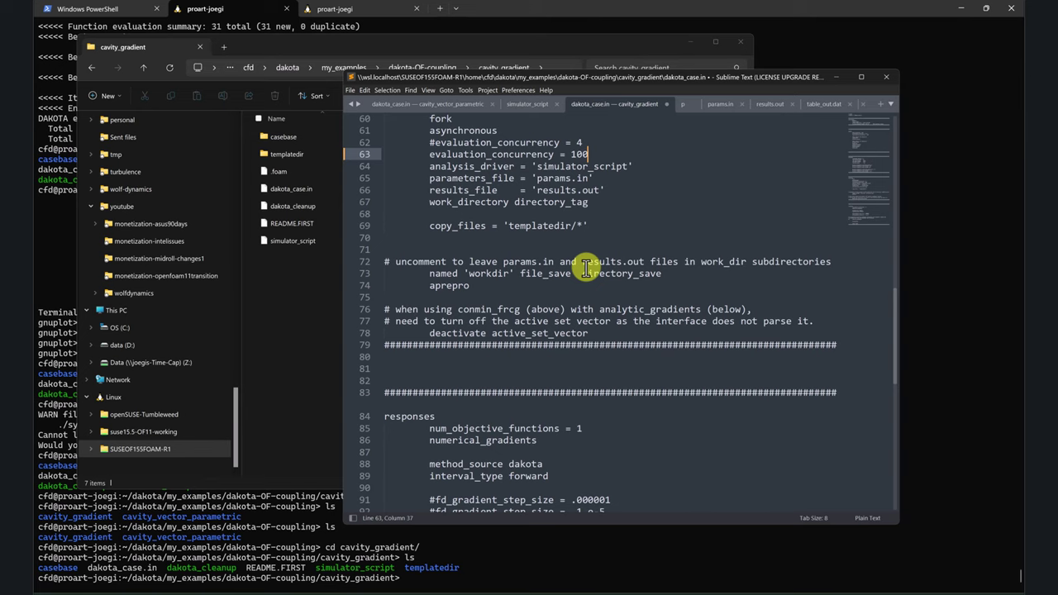
pyautogui.scroll(-7, 585, 268)
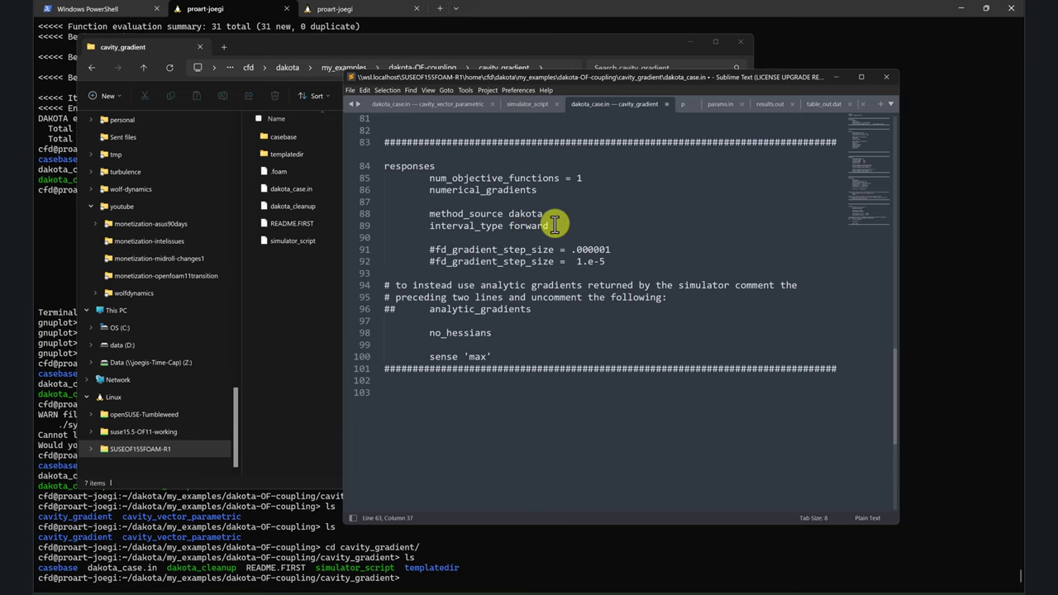
pyautogui.scroll(10, 554, 226)
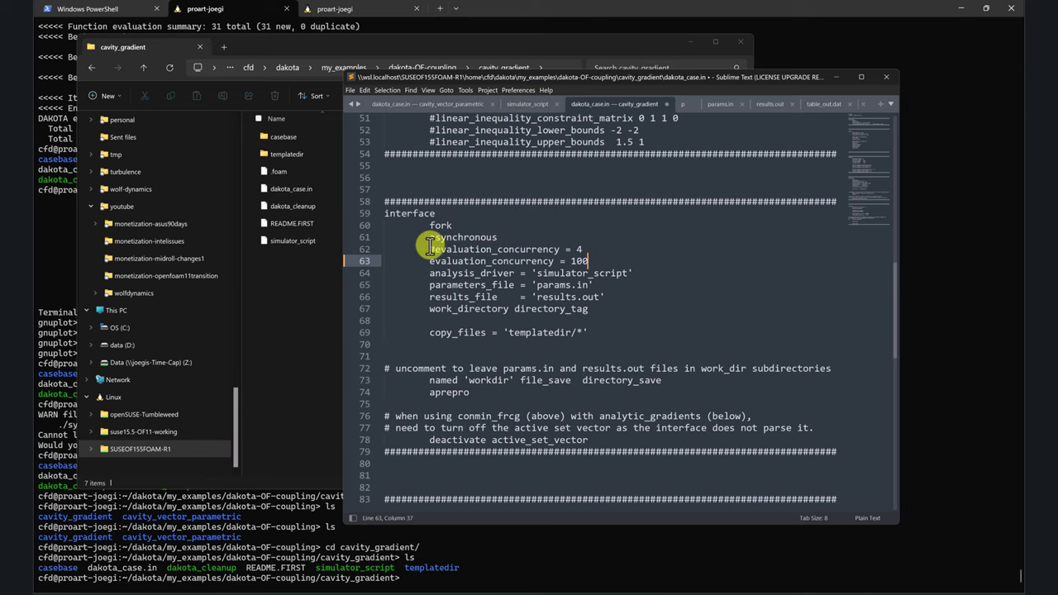
# Set the active evaluation_concurrency to 1 in the interface block of dakota_case.in and save the file.
pyautogui.press('BackSpace')
pyautogui.press('BackSpace')
pyautogui.hotkey('ctrl', 's')
# Examine the responses block of dakota_case.in: the number of objective functions, numerical gradients, step size options and the sense setting.
pyautogui.scroll(-1, 474, 278)
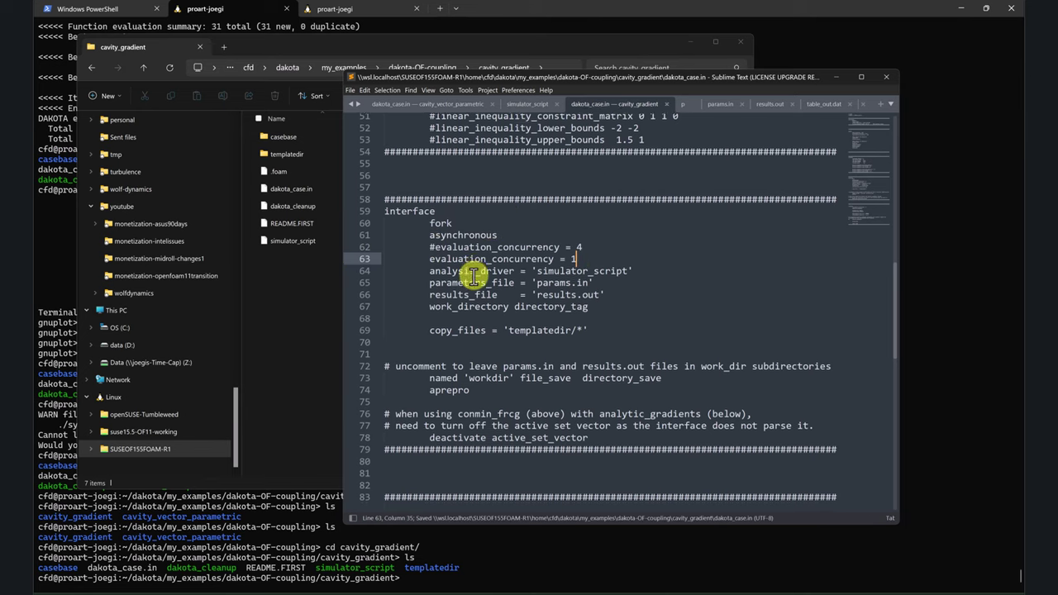
pyautogui.scroll(-7, 474, 278)
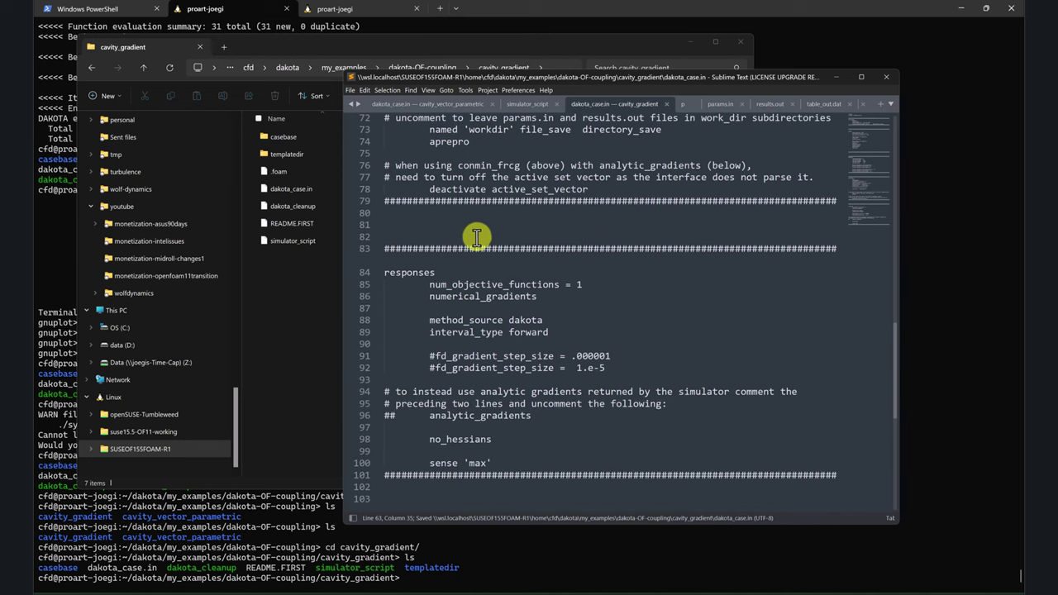
pyautogui.click(573, 284)
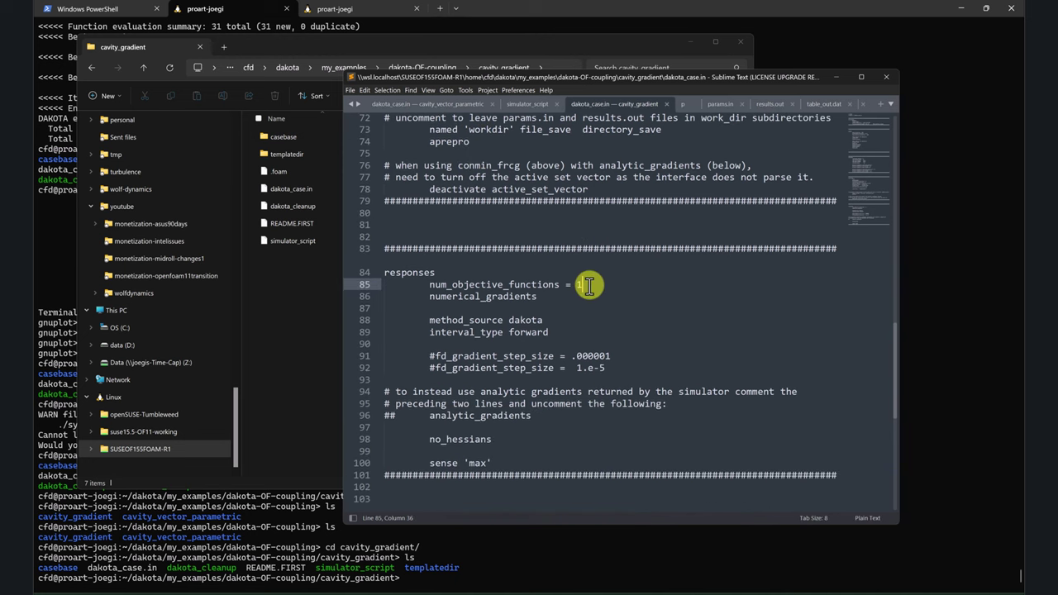
pyautogui.click(537, 298)
pyautogui.moveTo(537, 300); pyautogui.dragTo(426, 299)
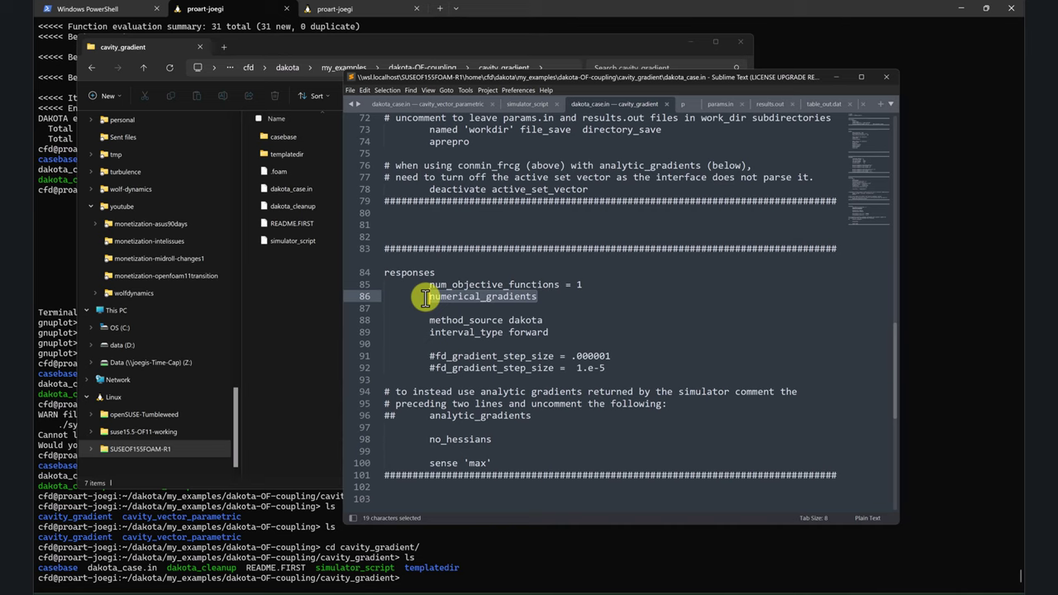
pyautogui.click(528, 296)
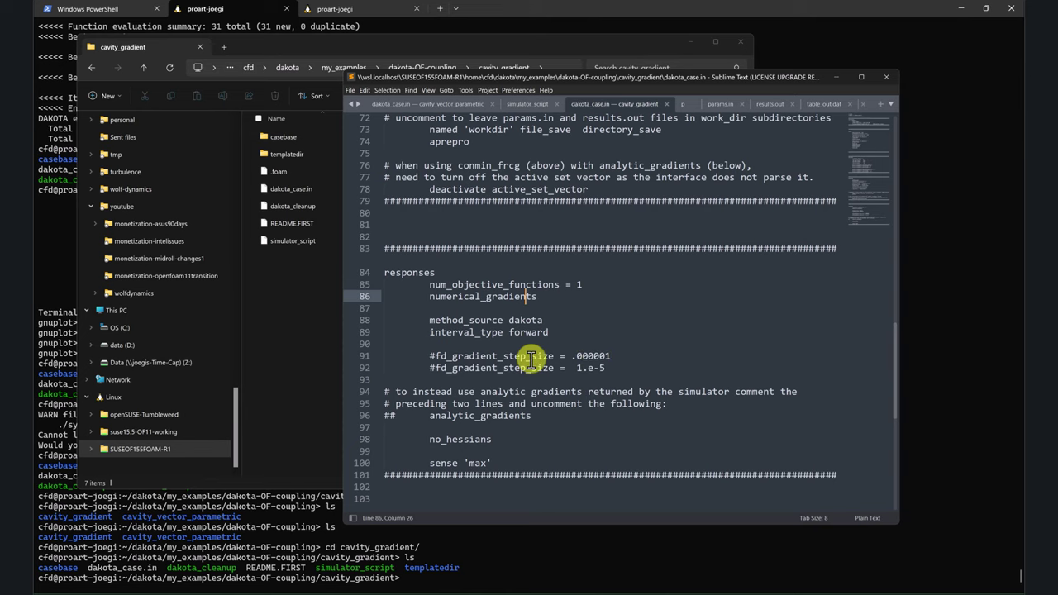
pyautogui.scroll(-2, 532, 361)
pyautogui.scroll(-1, 531, 361)
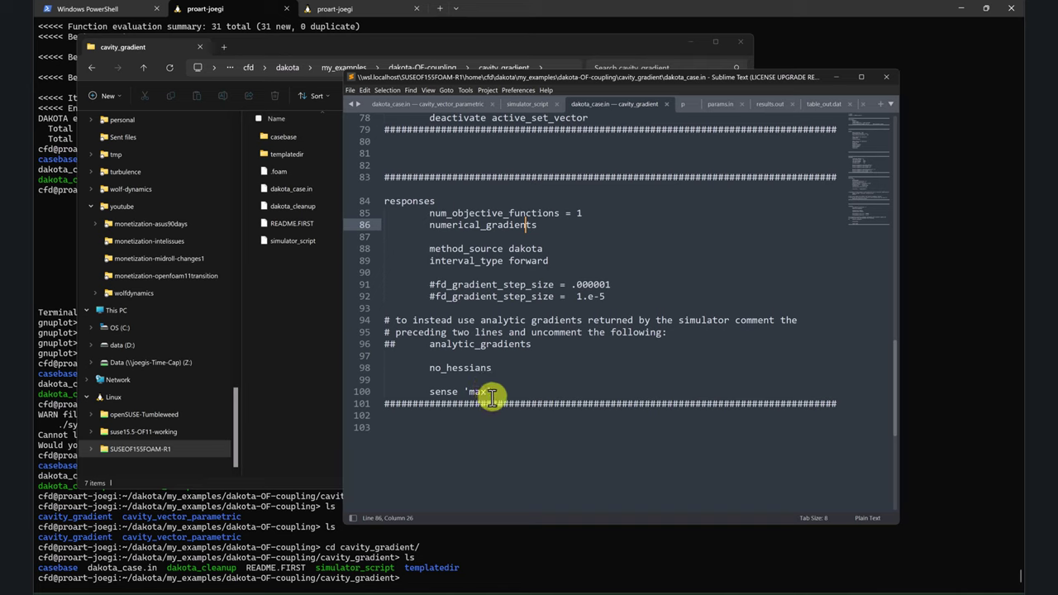
pyautogui.click(494, 396)
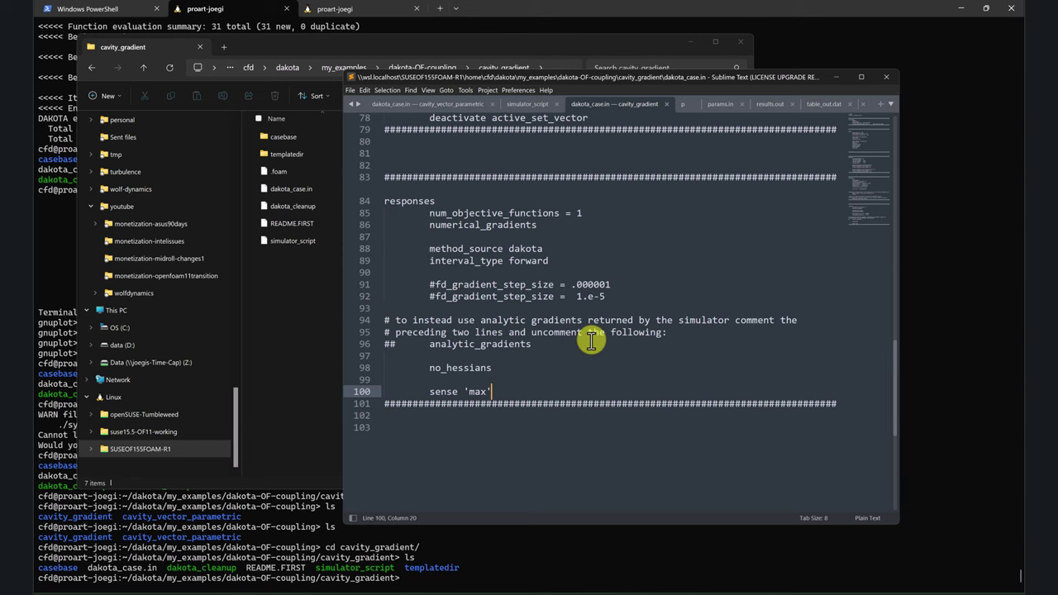
# Switch to the terminal, list the cavity_gradient folder and run "dakota -i dakota_case.in".
pyautogui.click(297, 314)
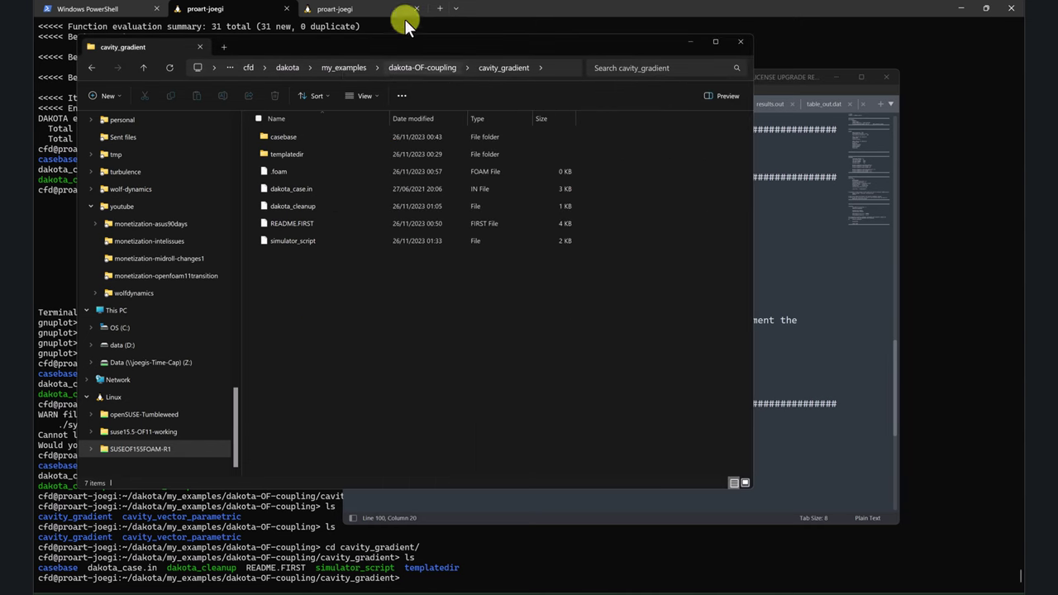
pyautogui.click(314, 507)
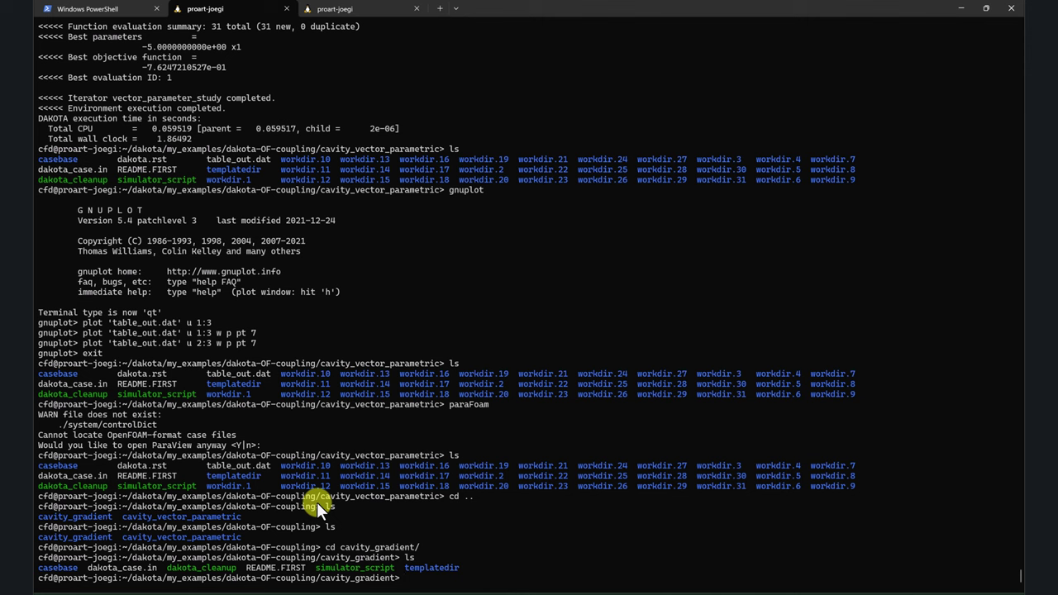
pyautogui.write('ls')
pyautogui.press('Return')
pyautogui.write('dakota -i da')
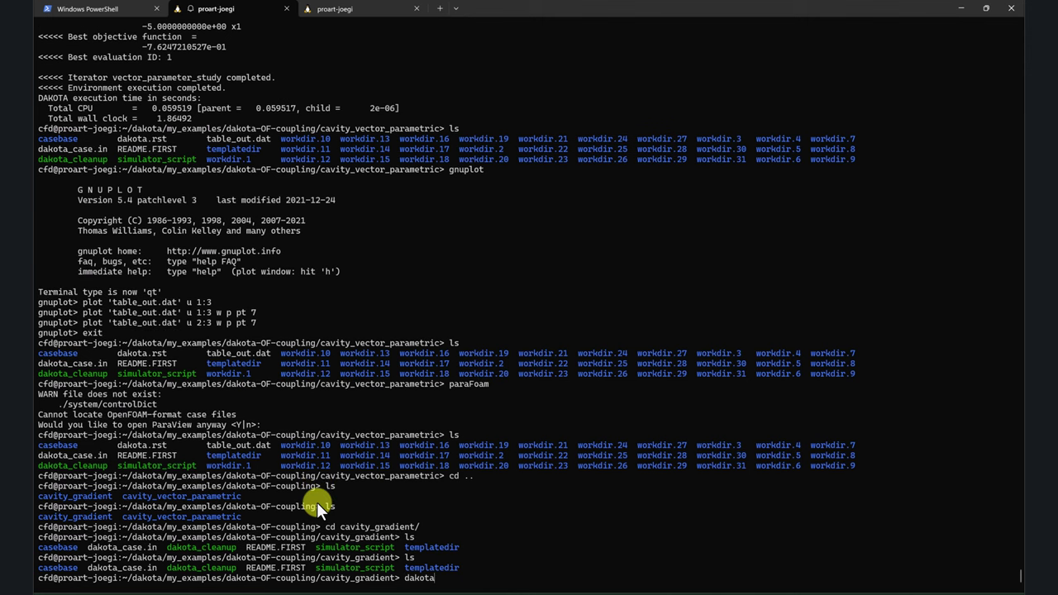
pyautogui.press('BackSpace')
pyautogui.press('BackSpace')
pyautogui.press('BackSpace')
pyautogui.press('BackSpace')
pyautogui.press('BackSpace')
pyautogui.write('-i dakota_case.in')
pyautogui.press('Return')
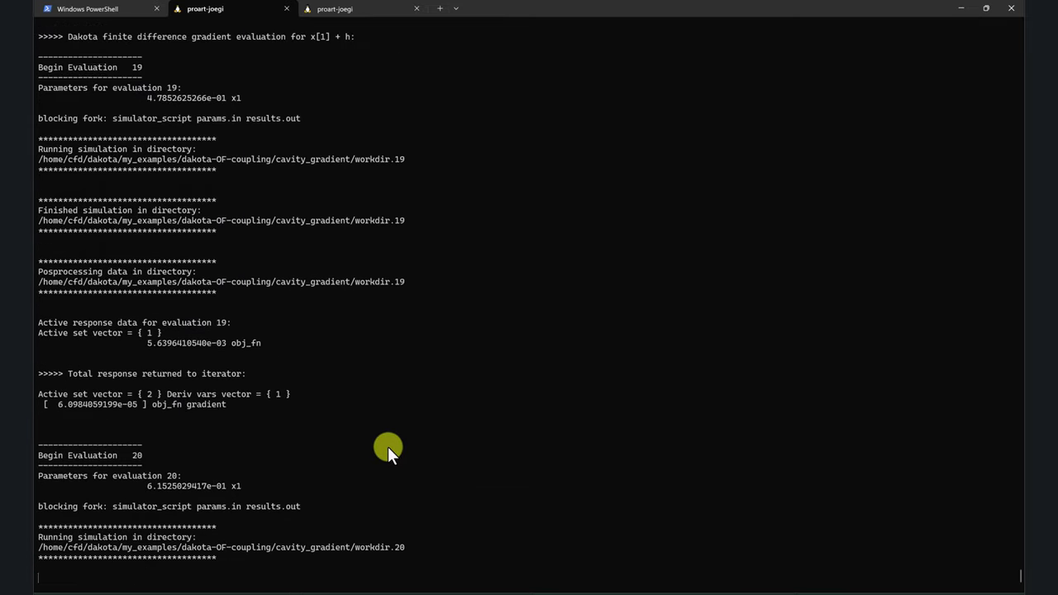
# Examine the conmin_mfd run output, including the best parameter x1 and the best objective function.
pyautogui.scroll(7, 360, 403)
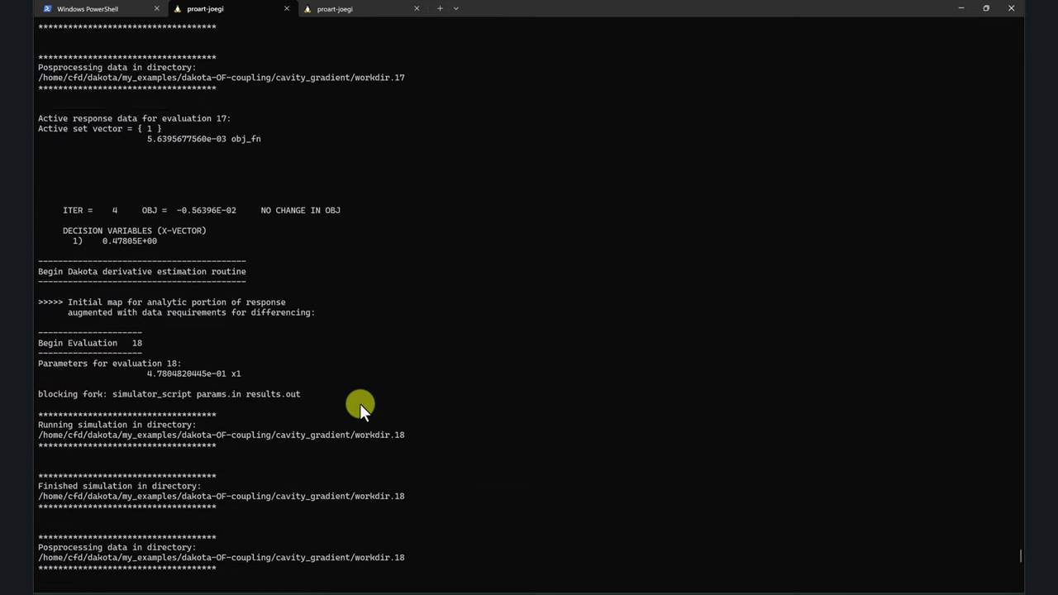
pyautogui.scroll(-20, 151, 294)
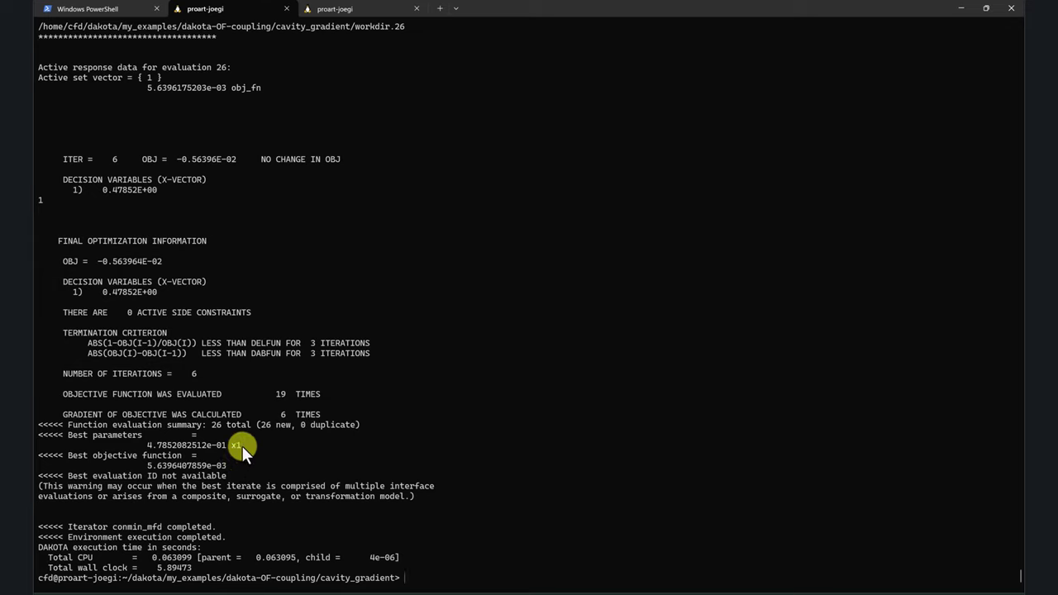
pyautogui.moveTo(241, 445); pyautogui.dragTo(147, 444)
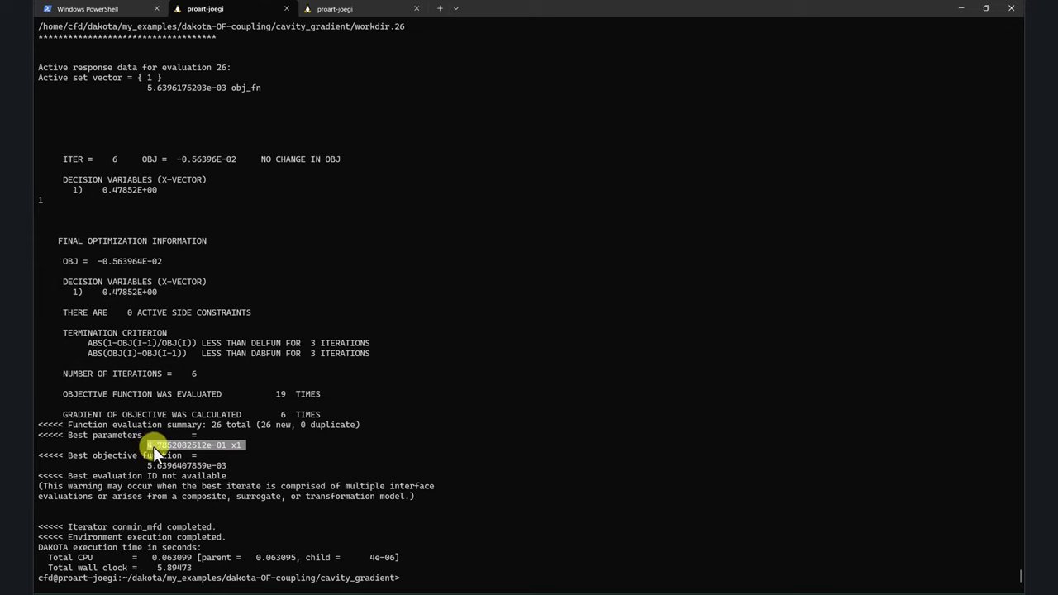
pyautogui.moveTo(229, 463); pyautogui.dragTo(141, 464)
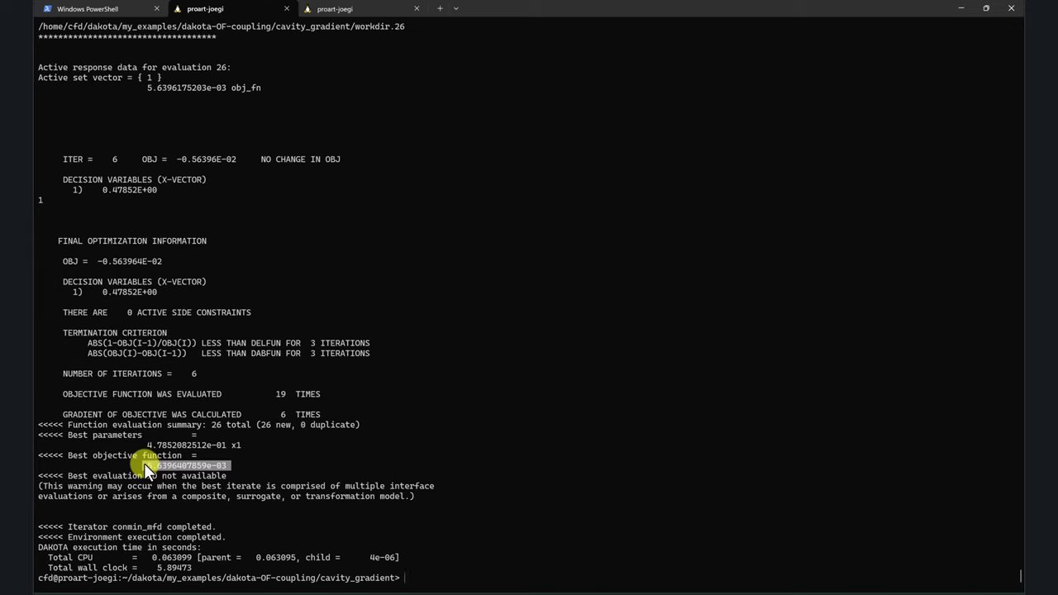
pyautogui.click(241, 465)
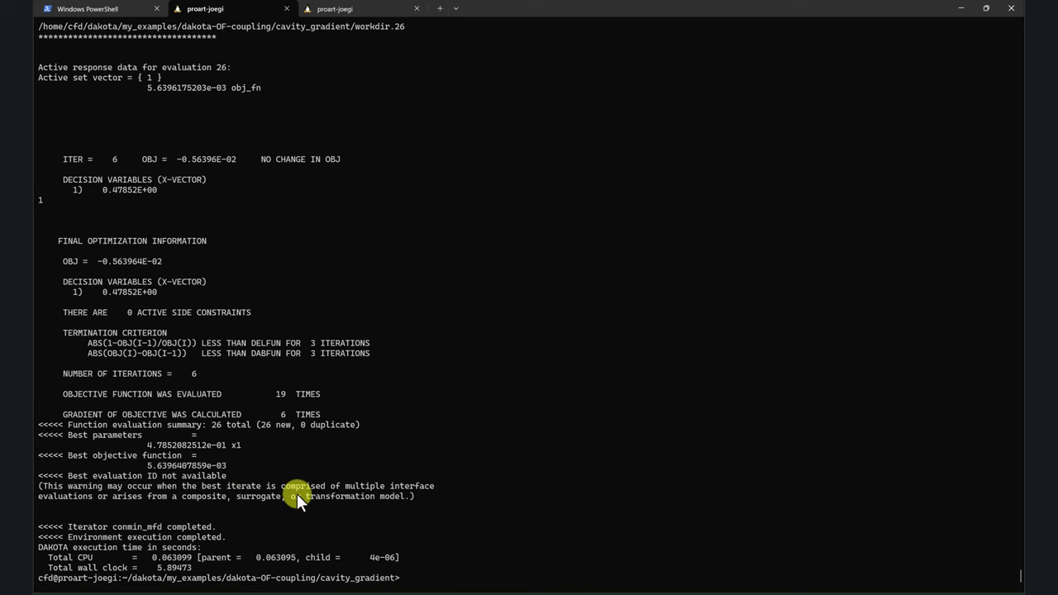
# List the files generated in cavity_gradient and clear them with ./dakota_cleanup.
pyautogui.write('ls')
pyautogui.press('Return')
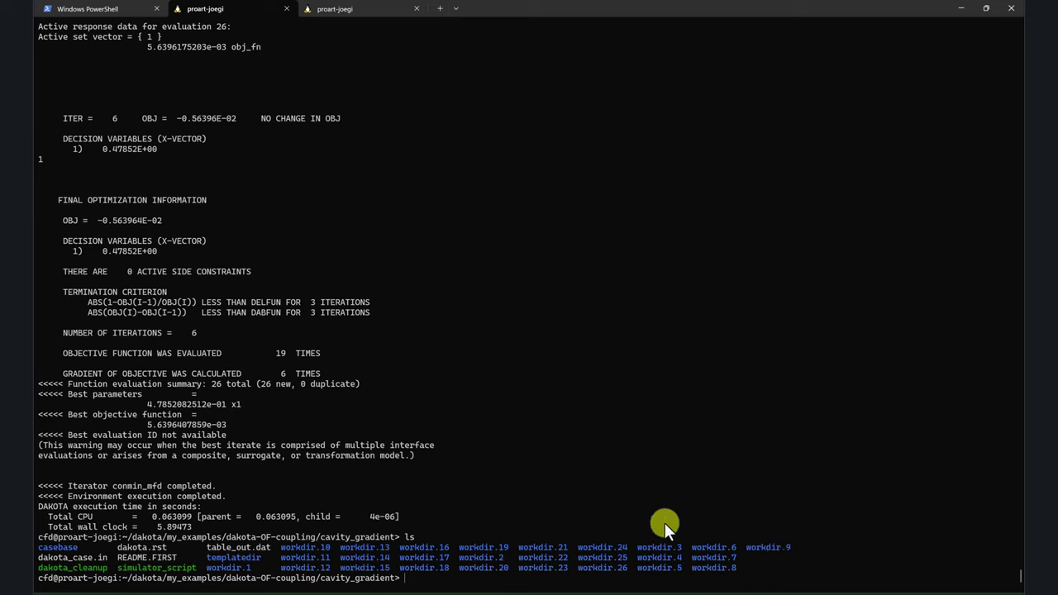
pyautogui.write('/dakota_cleanup')
pyautogui.press('Return')
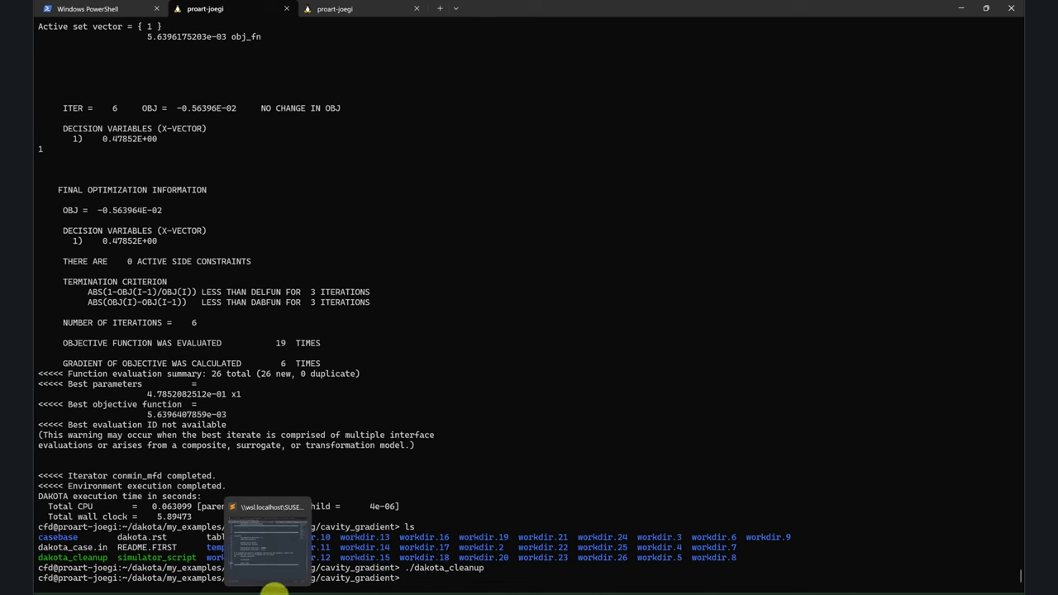
# In the method block of dakota_case.in, comment out conmin_mfd, uncomment optpp_q_newton and save the file.
pyautogui.click(273, 546)
pyautogui.scroll(5, 525, 226)
pyautogui.scroll(5, 524, 226)
pyautogui.scroll(-1, 496, 232)
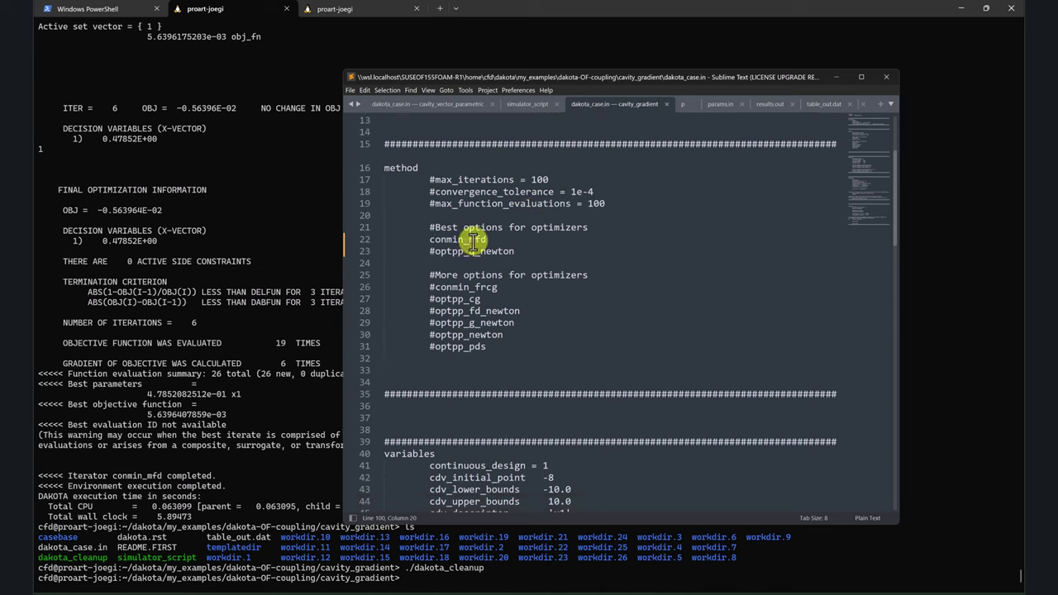
pyautogui.click(428, 239)
pyautogui.press('Delete')
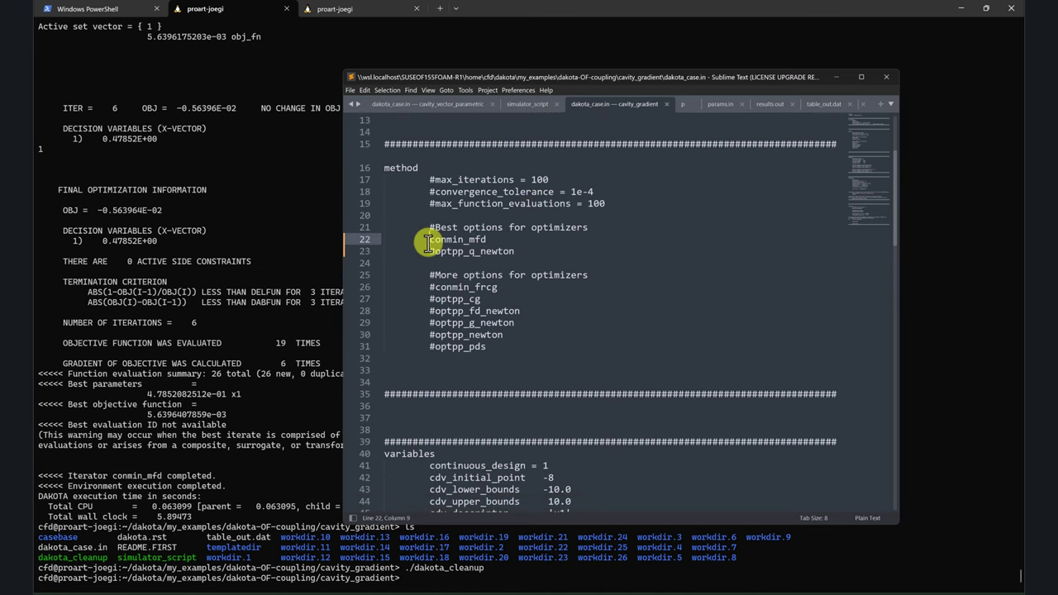
pyautogui.write('#')
pyautogui.press('Down')
pyautogui.press('BackSpace')
pyautogui.hotkey('ctrl', 's')
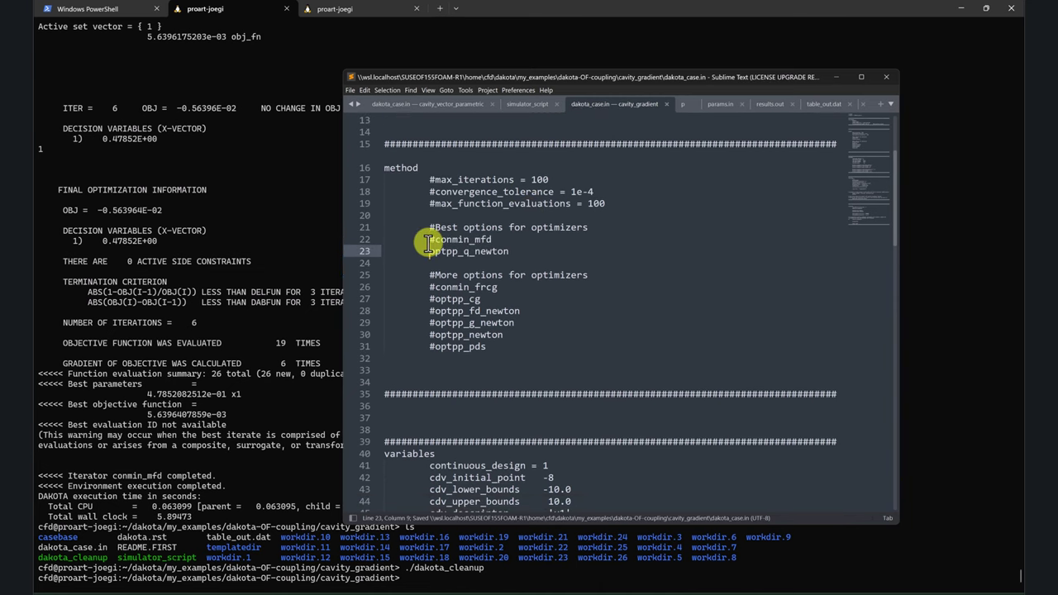
# Return to the terminal and rerun DAKOTA on dakota_case.in with the optpp_q_newton optimizer.
pyautogui.click(242, 243)
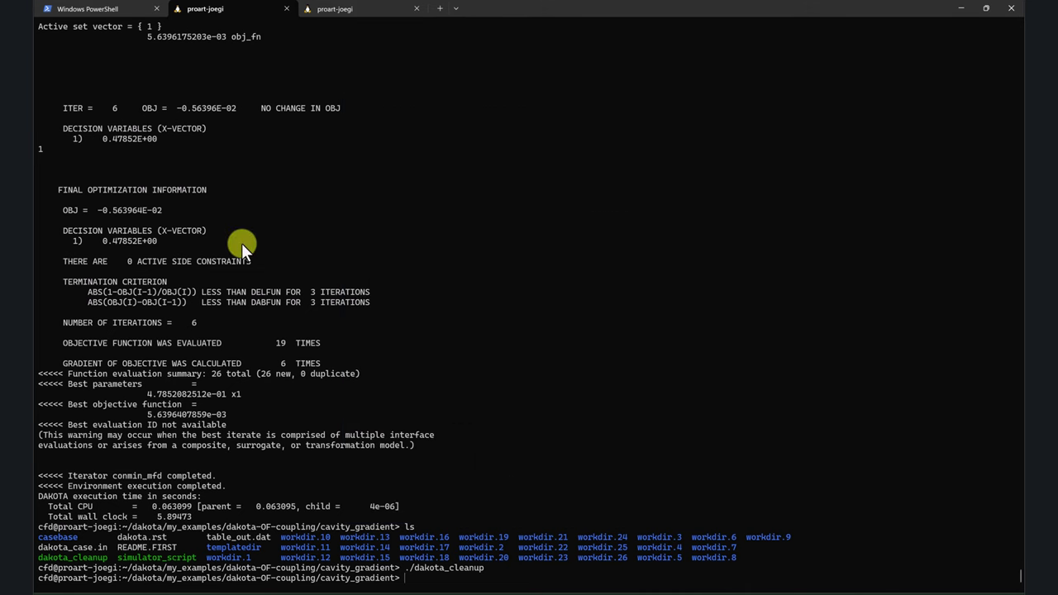
pyautogui.press('Up')
pyautogui.press('Up')
pyautogui.press('Up')
pyautogui.press('Return')
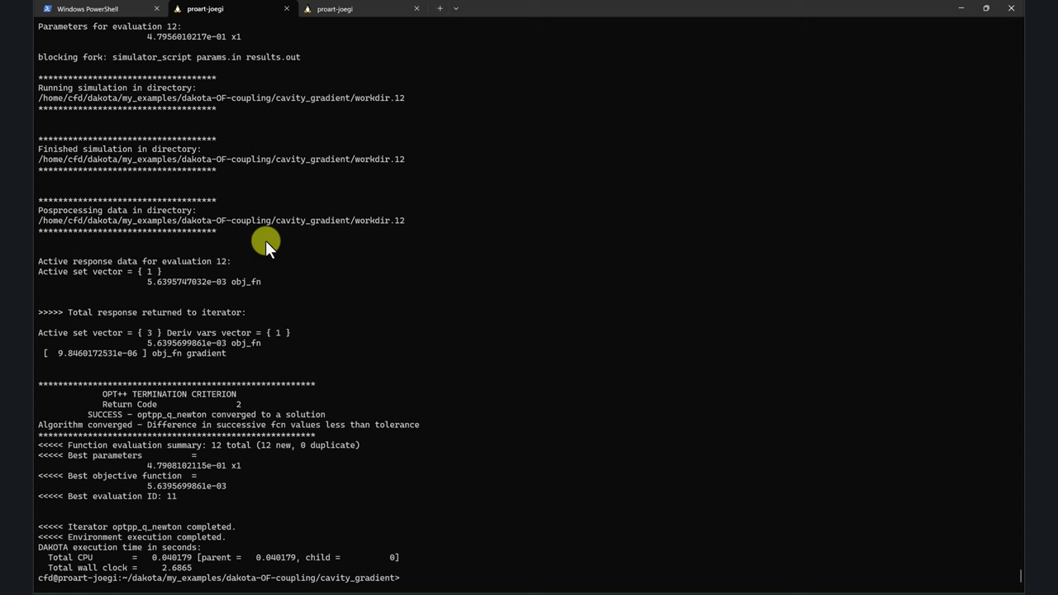
# List the files in cavity_gradient and examine the best parameter x1 found by optpp_q_newton.
pyautogui.write('ls')
pyautogui.press('Return')
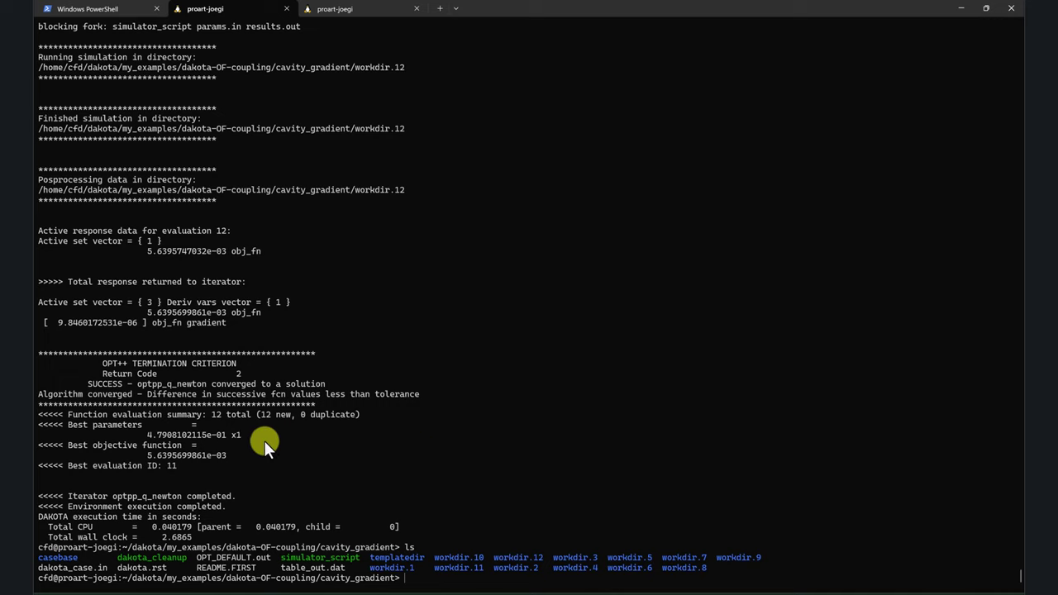
pyautogui.moveTo(141, 434); pyautogui.dragTo(239, 433)
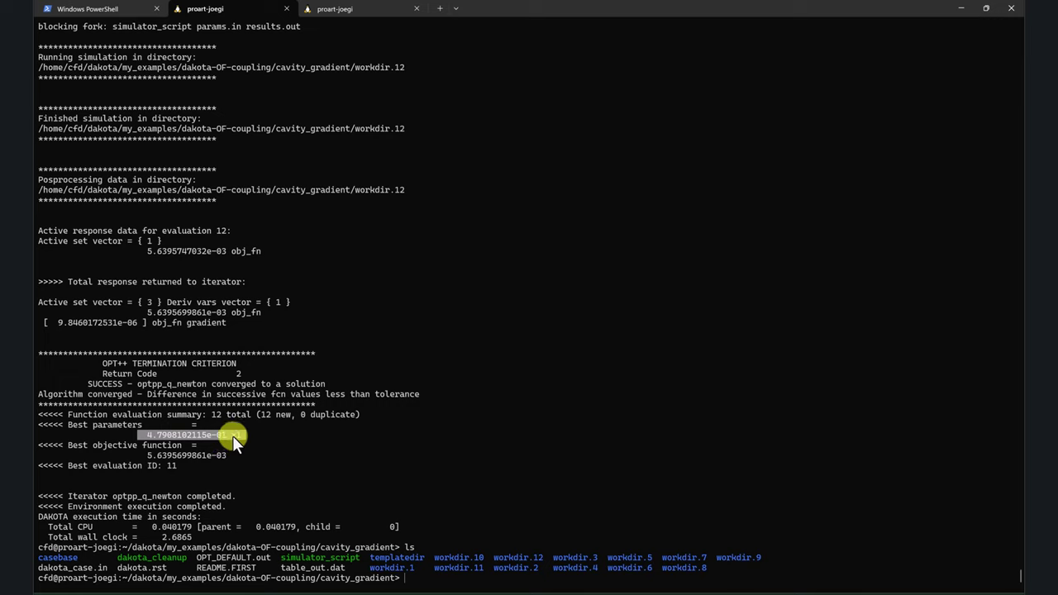
pyautogui.write('ls')
pyautogui.press('Return')
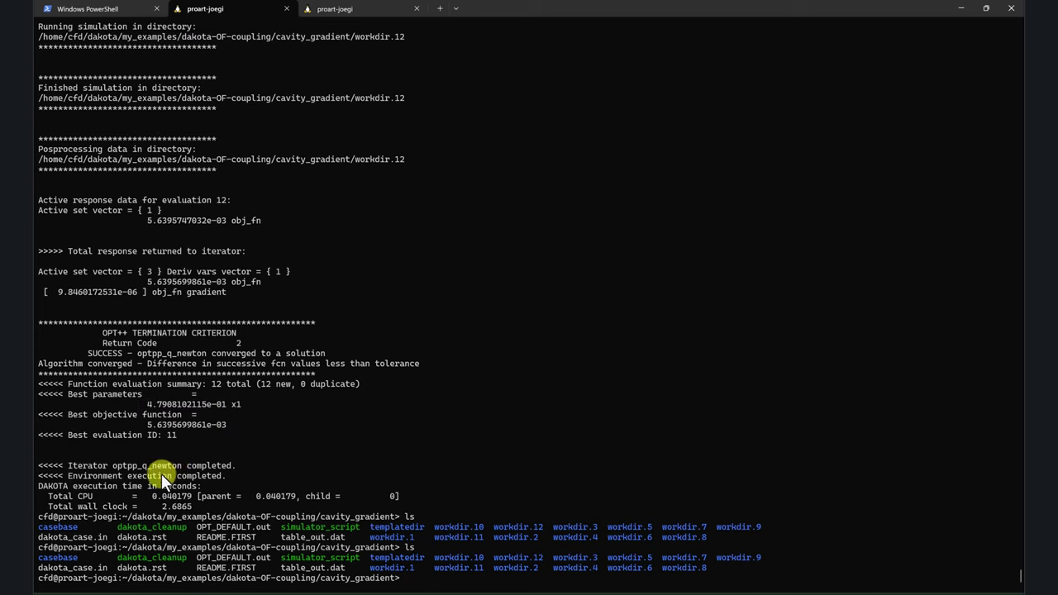
# Open simulator_script in Sublime Text and examine its analysis commands and the post-processing lines that extract the probe result.
pyautogui.click(269, 591)
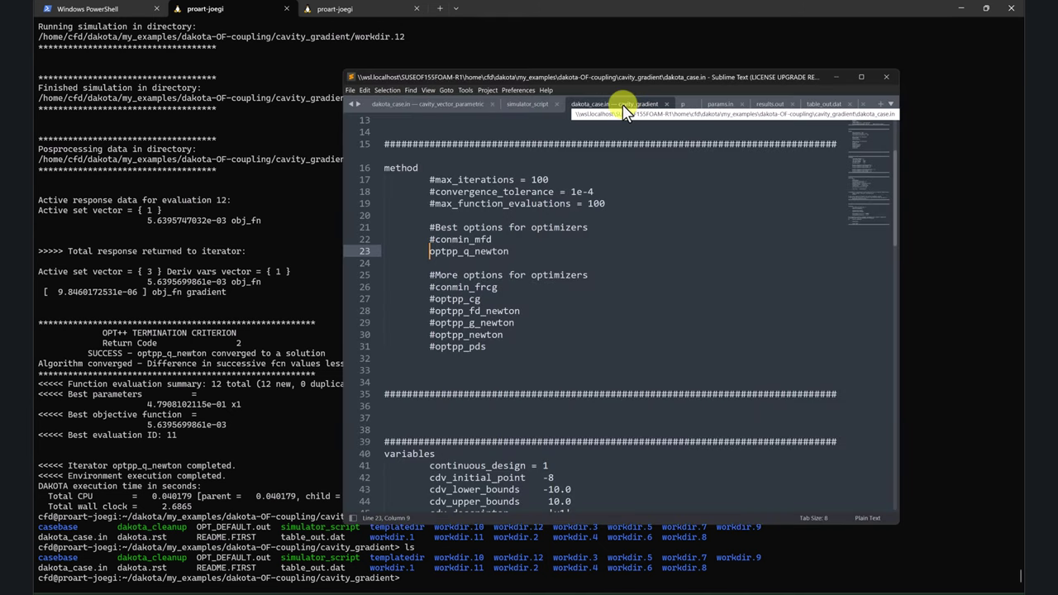
pyautogui.click(535, 107)
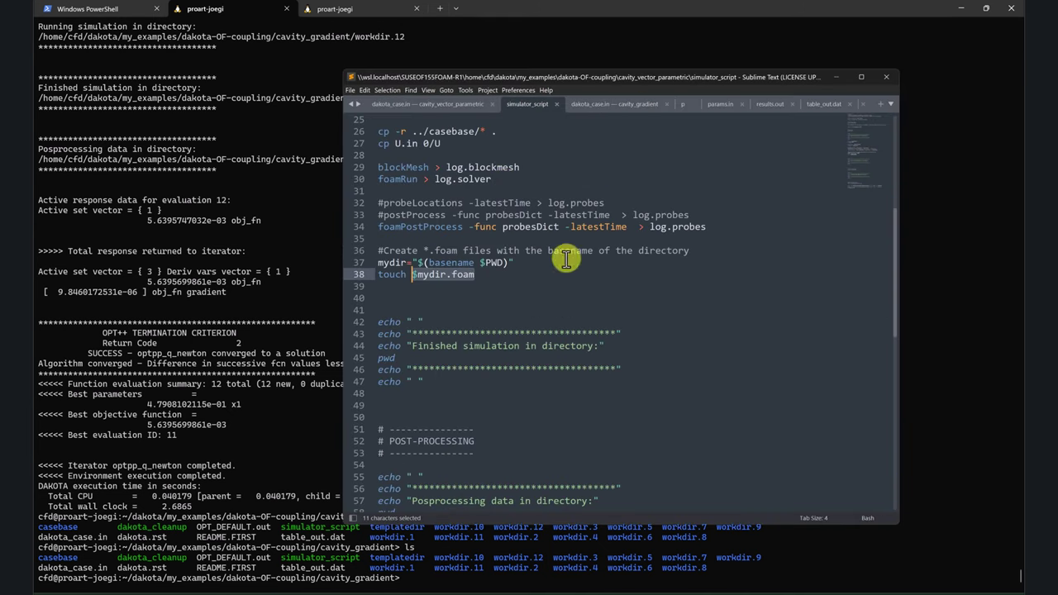
pyautogui.scroll(-1, 484, 178)
pyautogui.scroll(2, 482, 181)
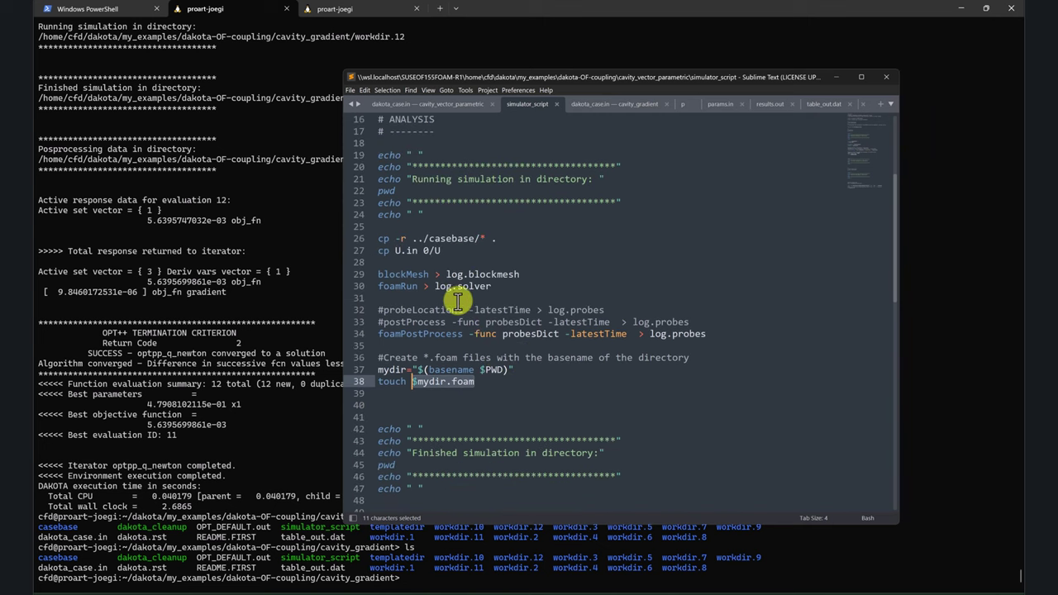
pyautogui.scroll(-2, 476, 345)
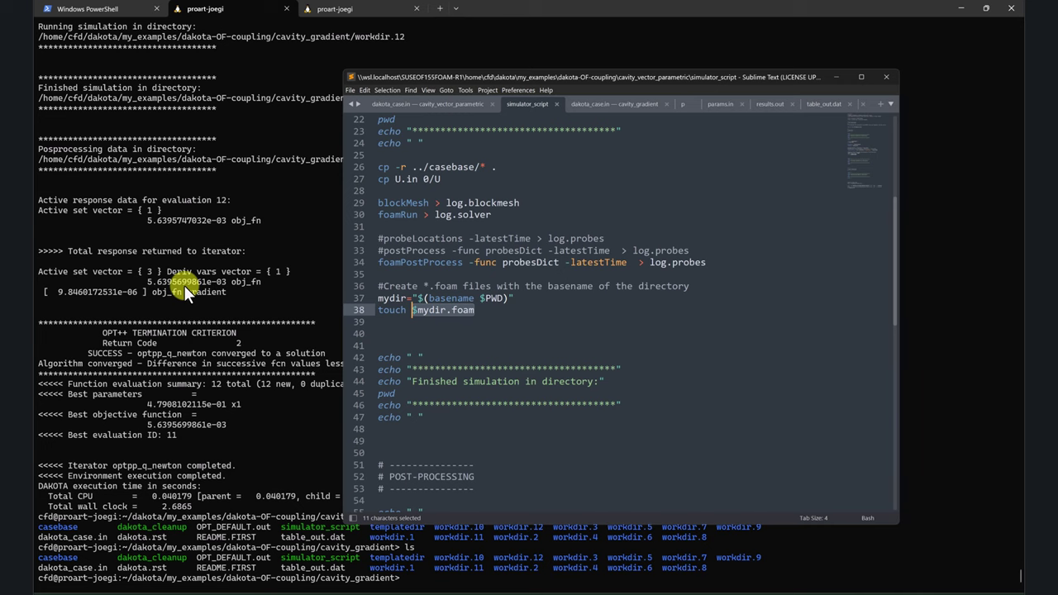
pyautogui.scroll(1, 507, 317)
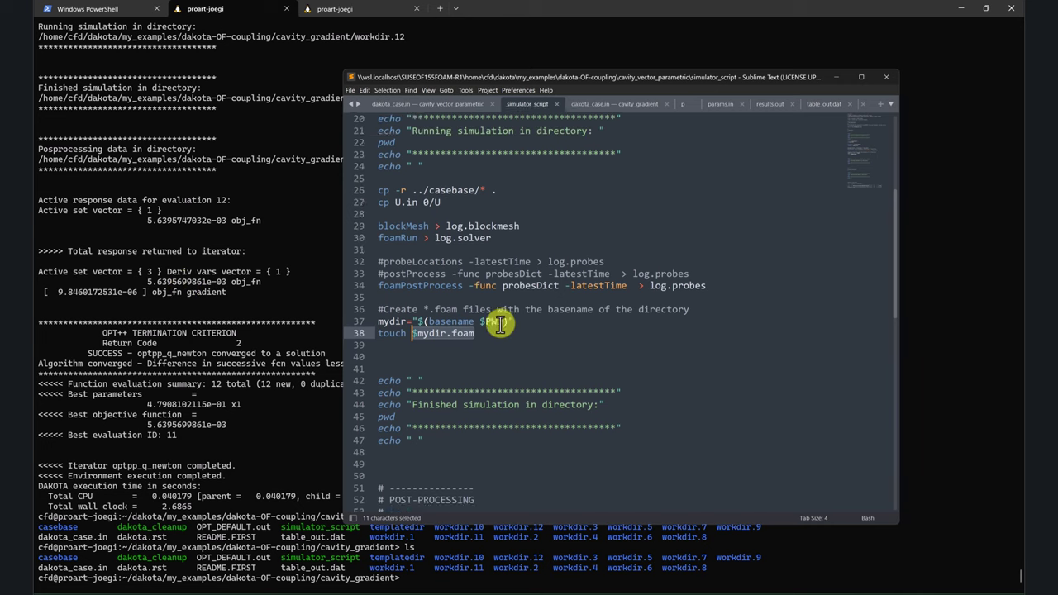
pyautogui.scroll(-7, 446, 347)
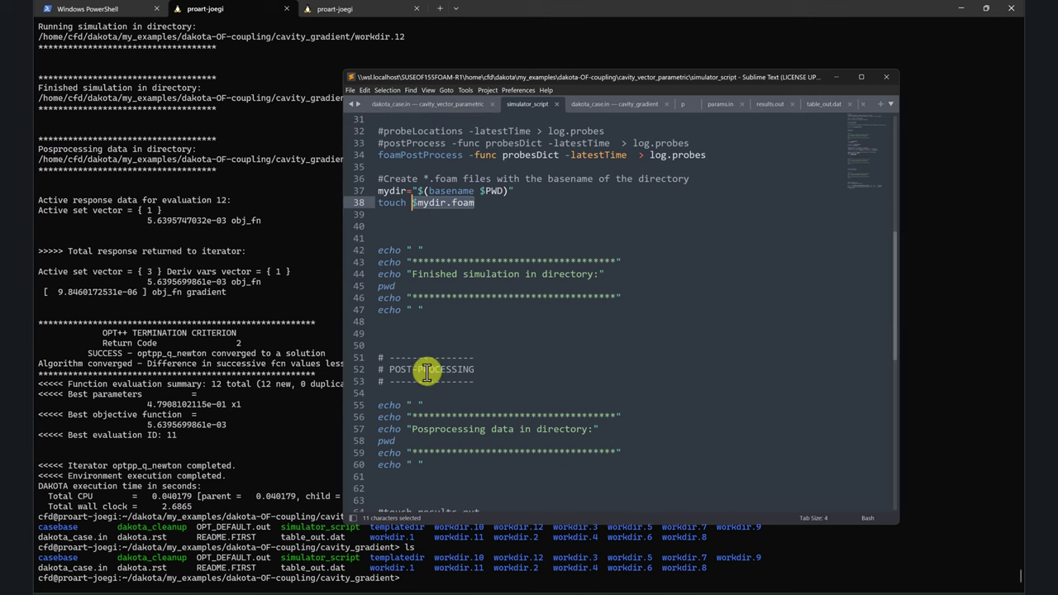
pyautogui.scroll(-1, 443, 404)
pyautogui.moveTo(467, 431); pyautogui.dragTo(373, 407)
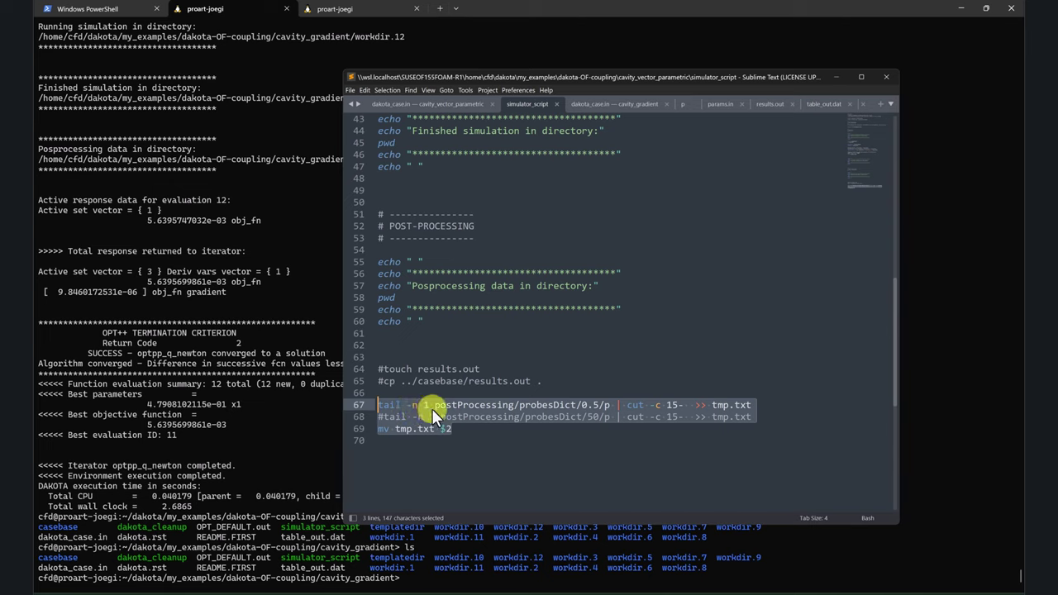
# In the terminal, list the cavity_gradient folder and launch paraFoam, answering y to open ParaView anyway.
pyautogui.click(286, 362)
pyautogui.write('ls')
pyautogui.press('Return')
pyautogui.write('paraFoam')
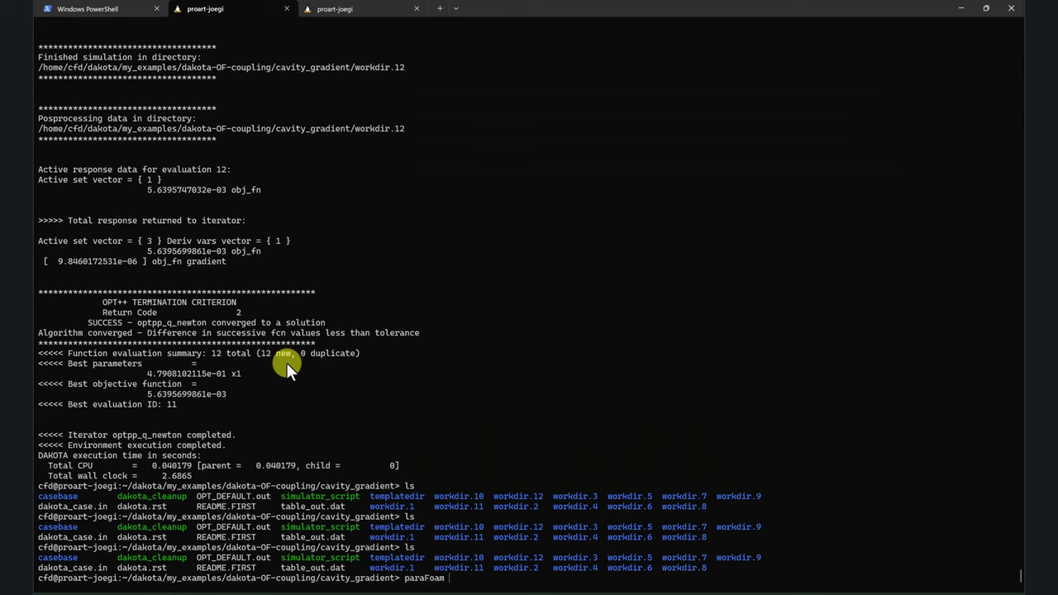
pyautogui.press('Return')
pyautogui.write('y')
pyautogui.press('Return')
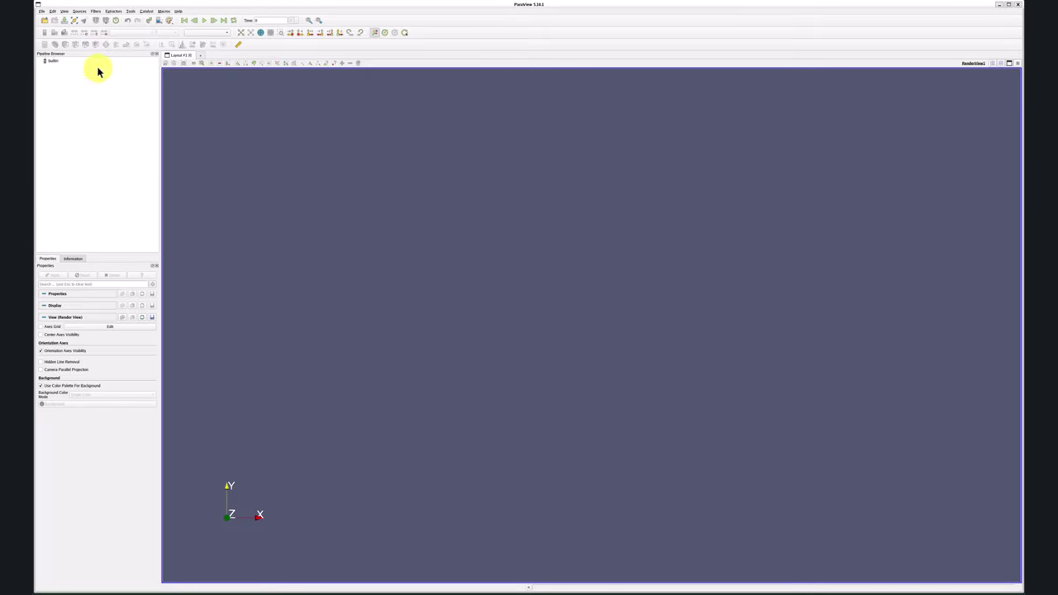
# Open workdir.1.foam from the workdir.1 folder in cavity_gradient, load its data and colour it by velocity U.
pyautogui.click(45, 19)
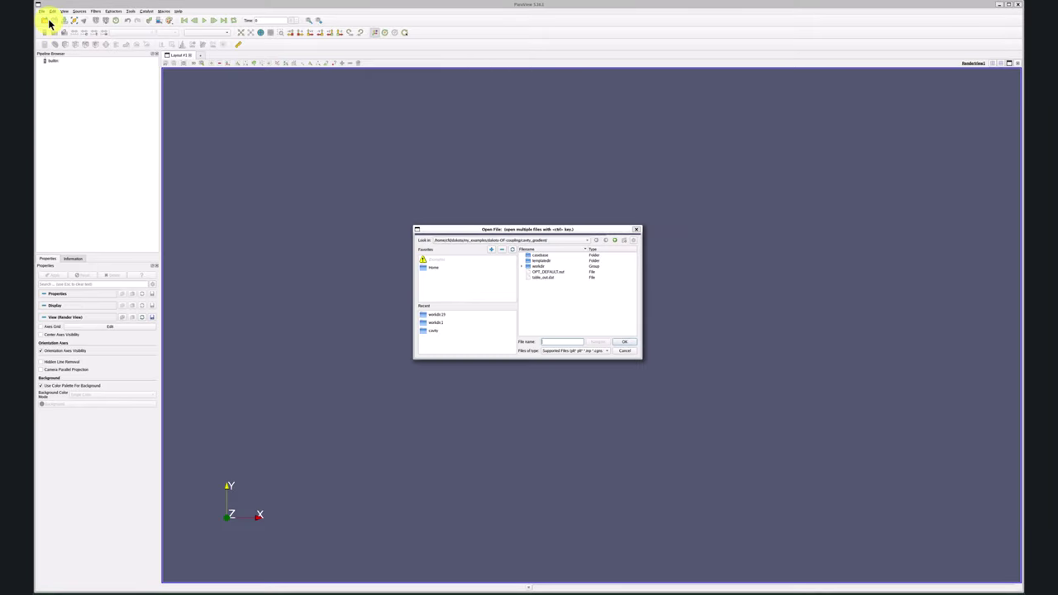
pyautogui.click(521, 270)
pyautogui.doubleClick(545, 275)
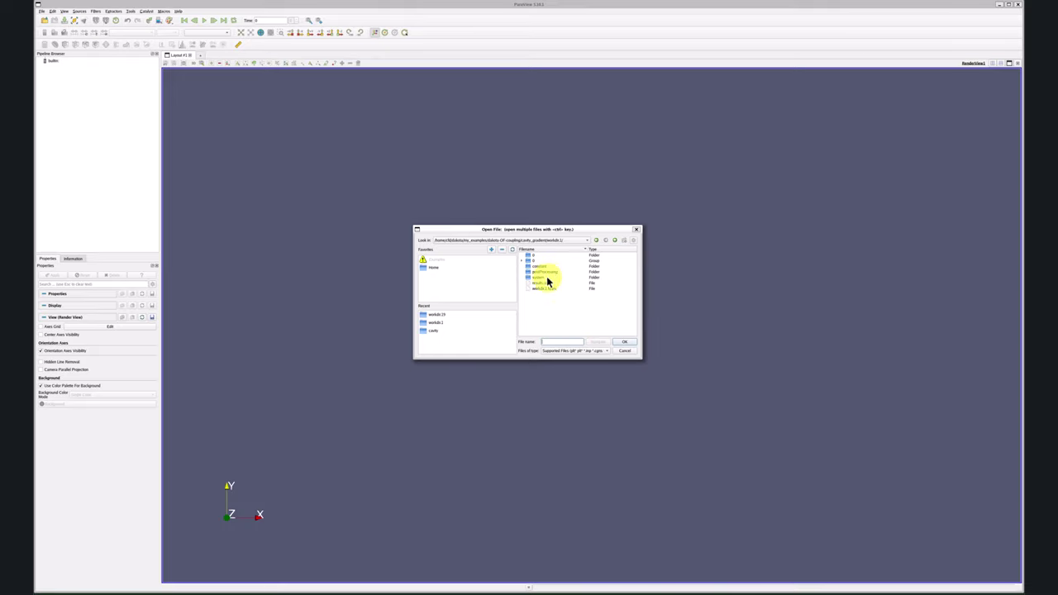
pyautogui.click(550, 289)
pyautogui.click(624, 341)
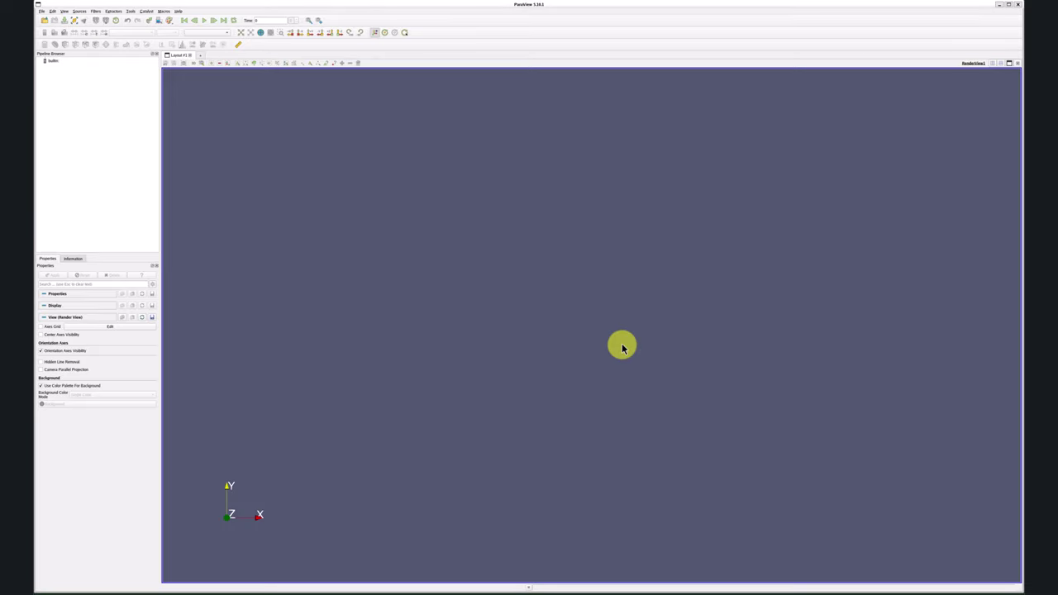
pyautogui.click(59, 279)
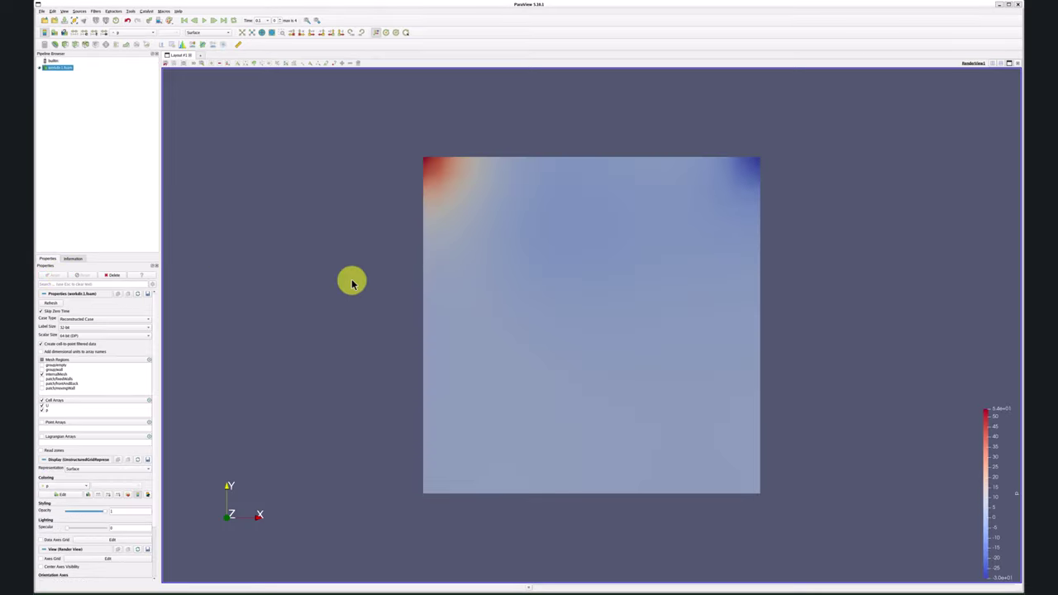
pyautogui.click(142, 33)
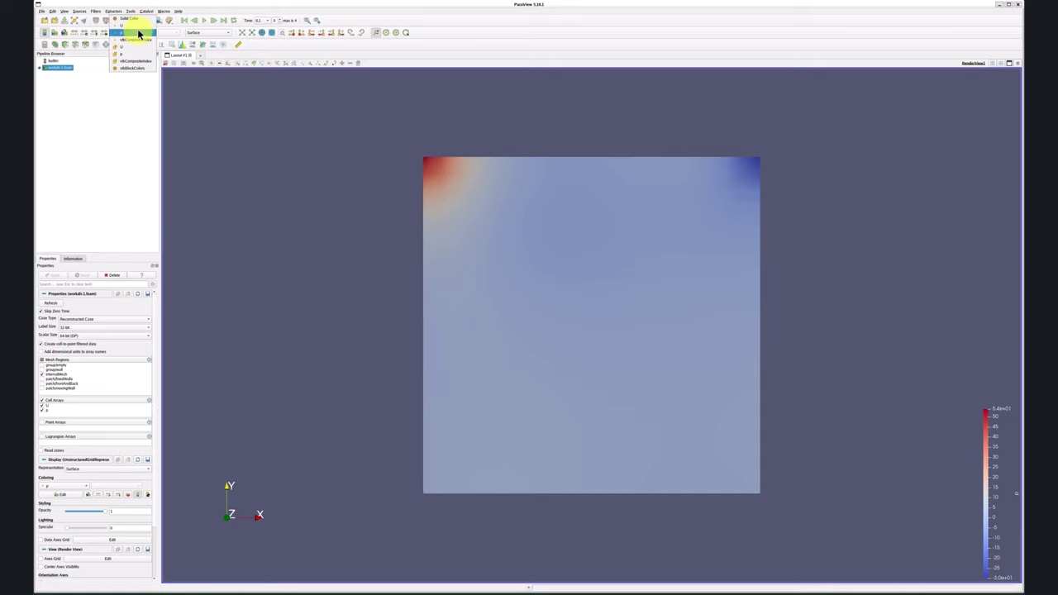
pyautogui.click(140, 32)
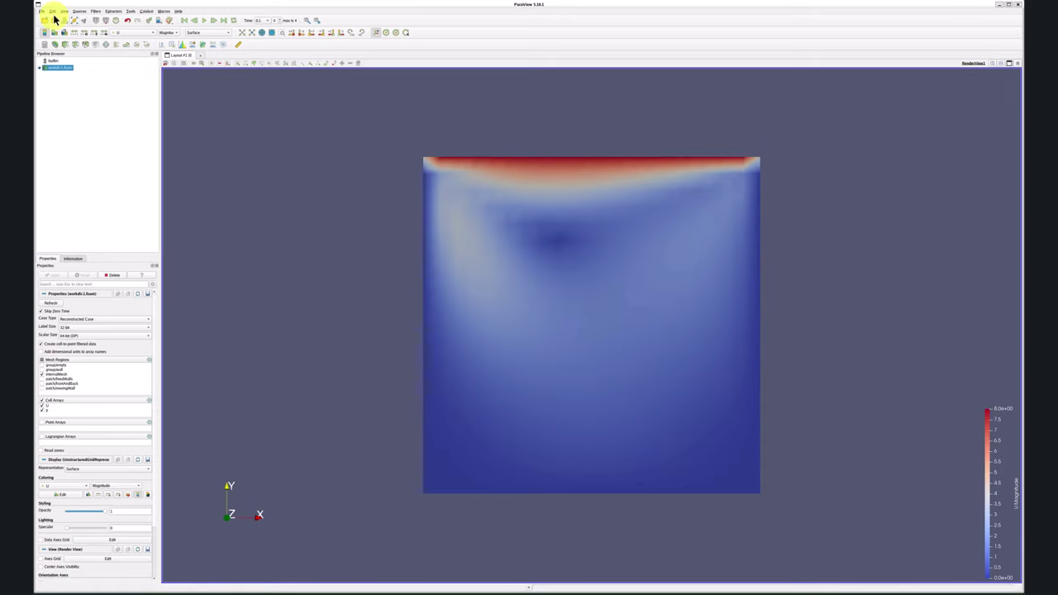
# Open workdir.12.foam from the workdir.12 folder in cavity_gradient and load its data alongside the first case.
pyautogui.click(46, 24)
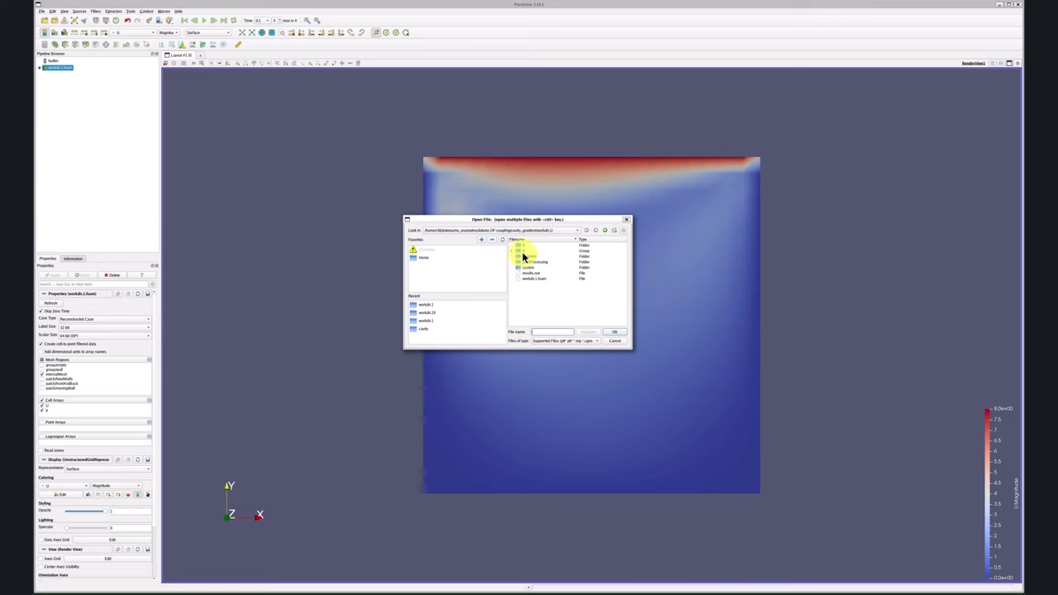
pyautogui.click(605, 231)
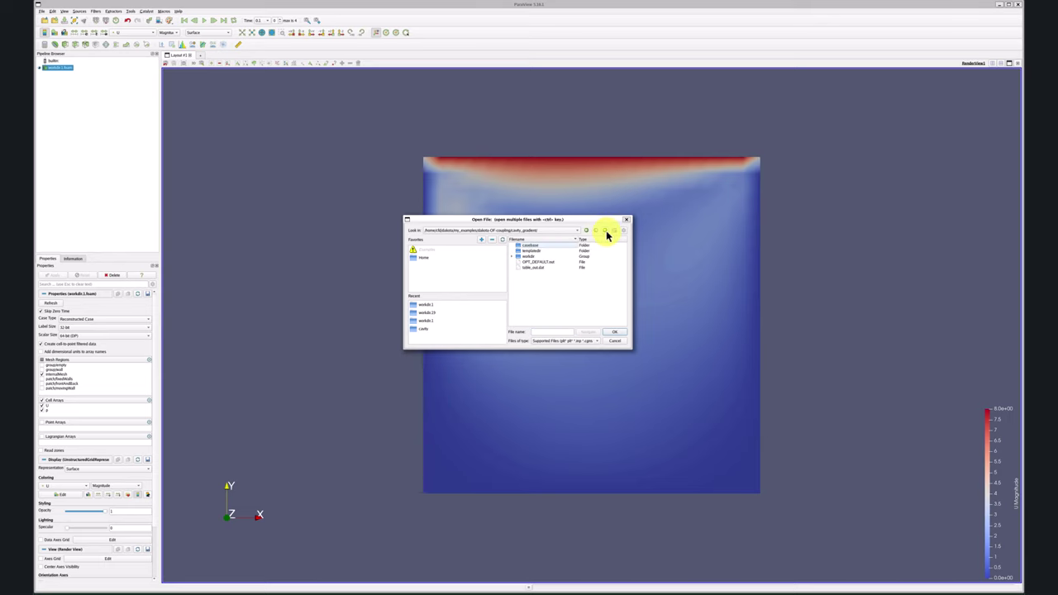
pyautogui.click(515, 258)
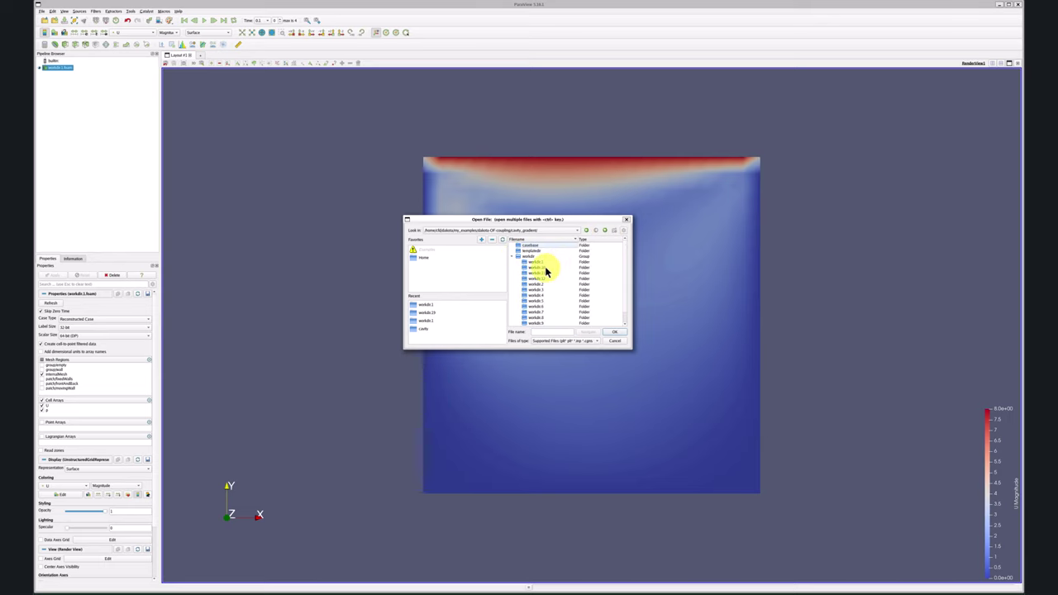
pyautogui.doubleClick(540, 280)
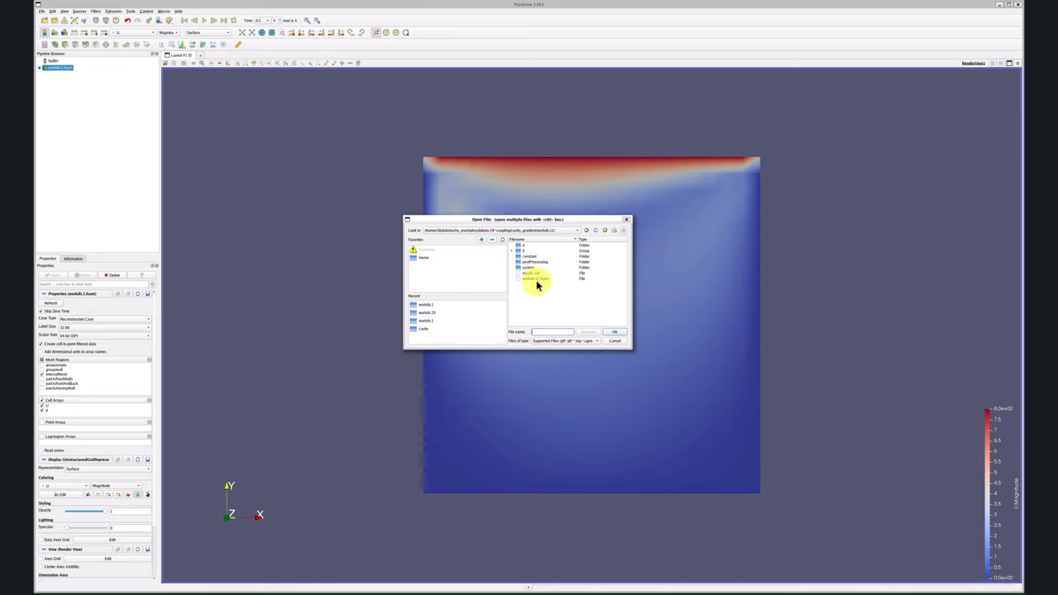
pyautogui.doubleClick(537, 279)
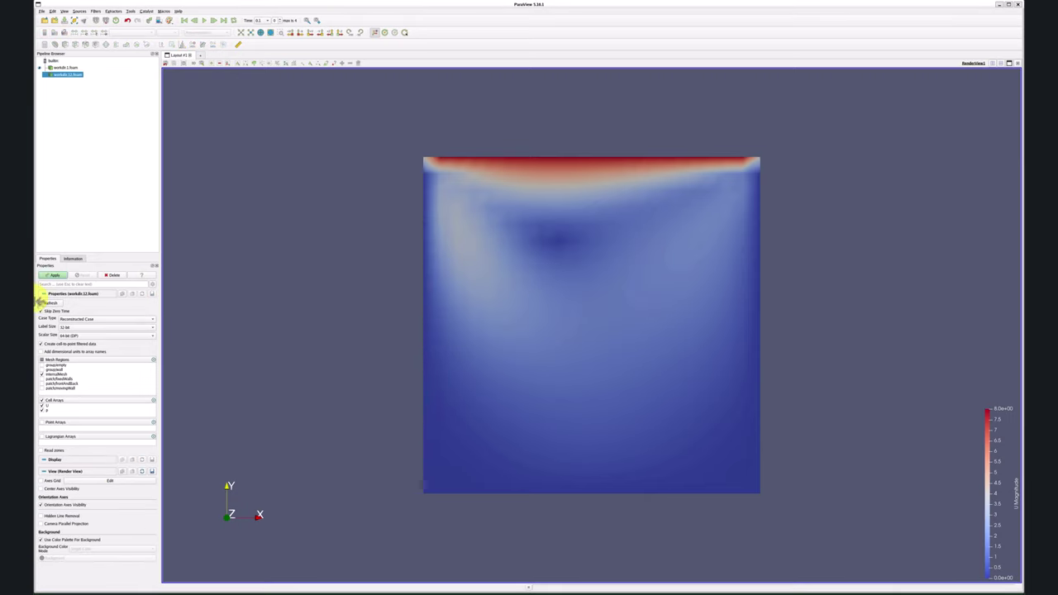
pyautogui.click(52, 280)
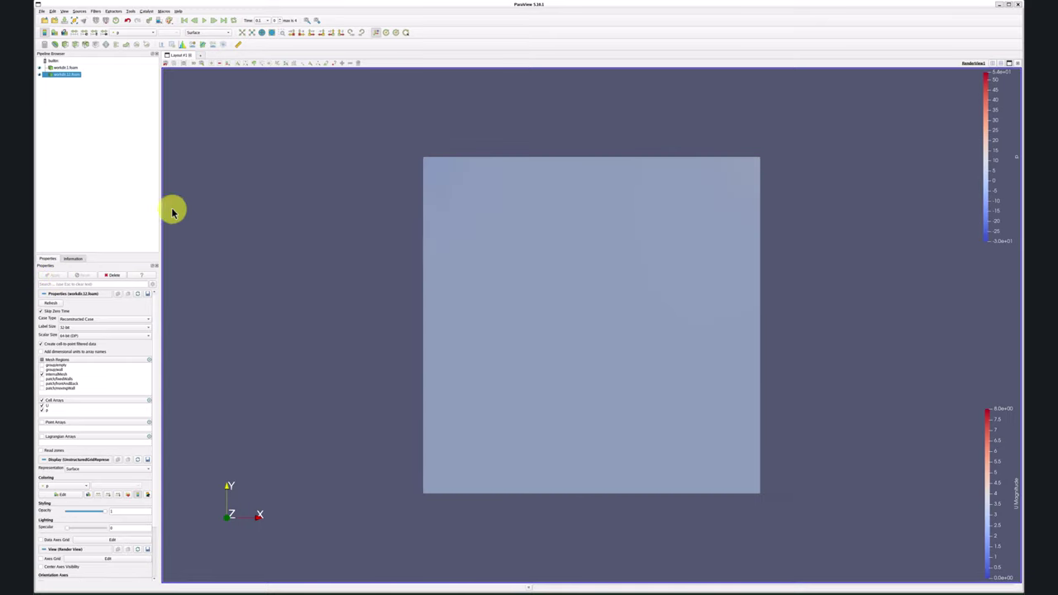
# Colour workdir.12.foam by velocity U and rescale the colour map to its data range.
pyautogui.click(149, 33)
pyautogui.click(142, 31)
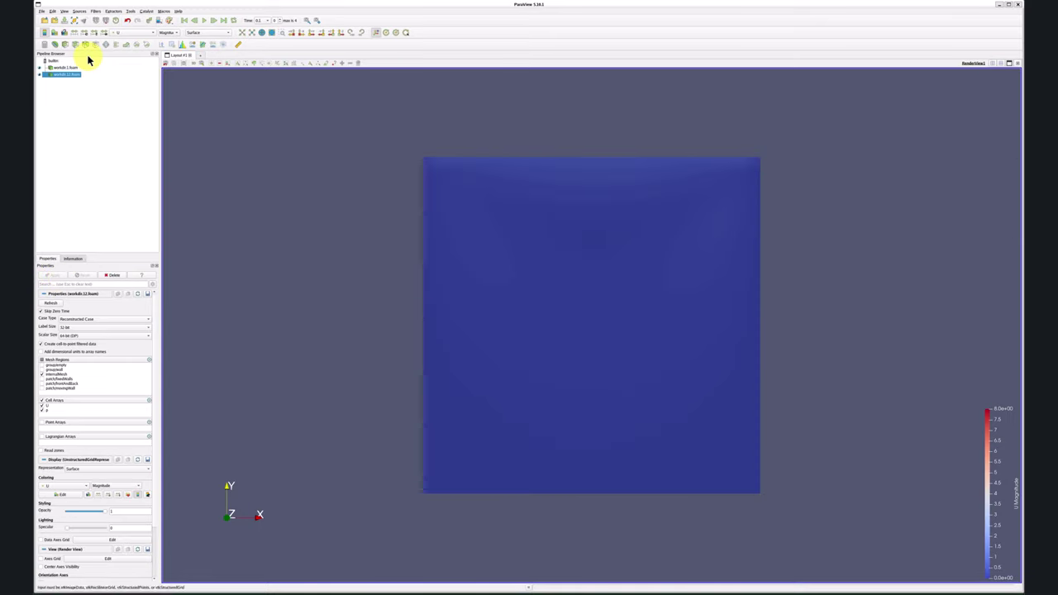
pyautogui.click(75, 38)
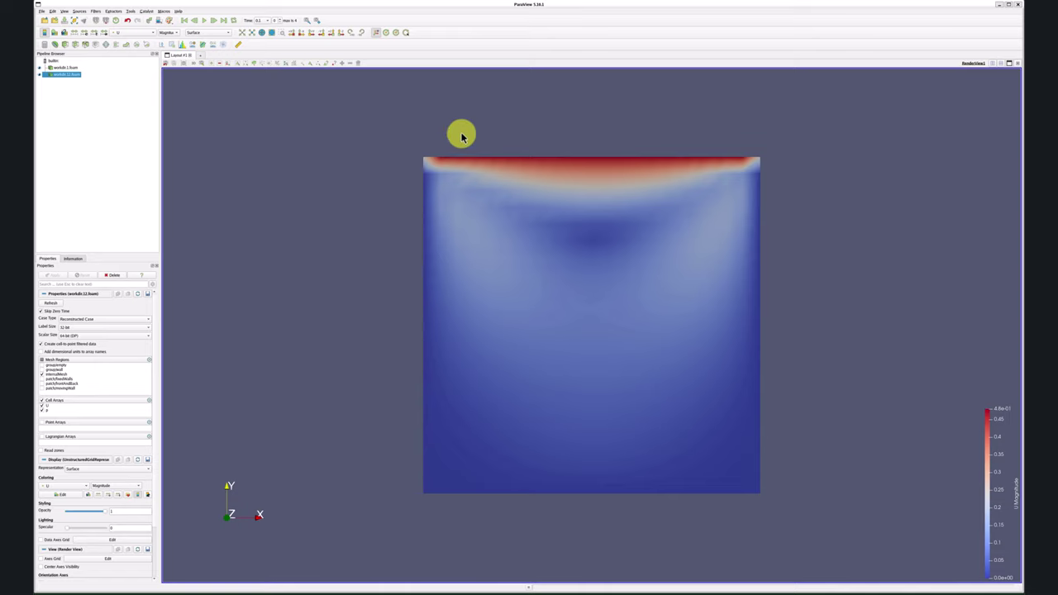
# Split the layout side by side, showing workdir.12.foam in a new Render View and only workdir.1.foam in the original view.
pyautogui.click(999, 64)
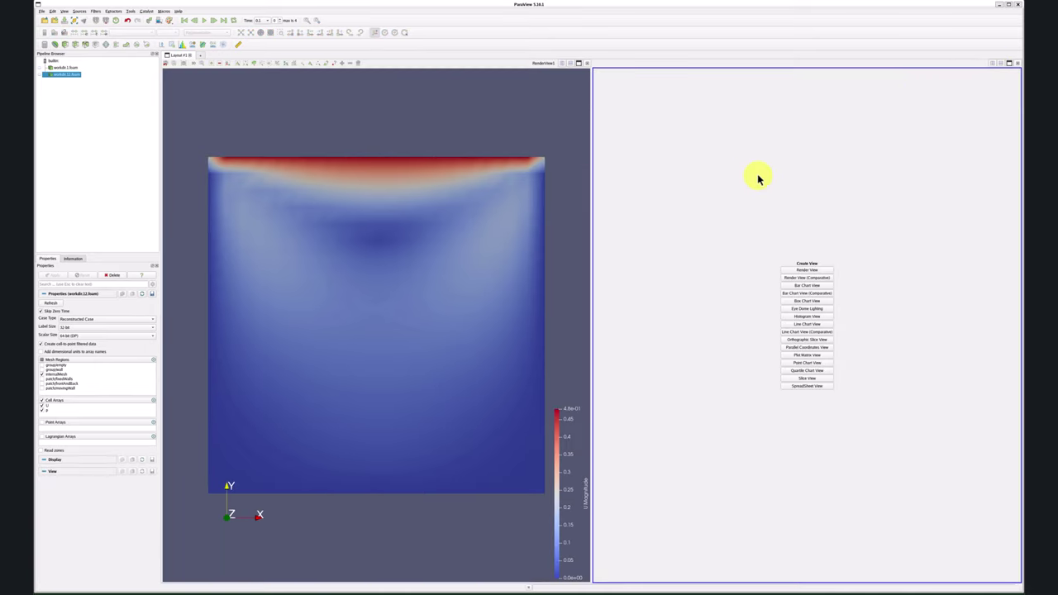
pyautogui.click(813, 271)
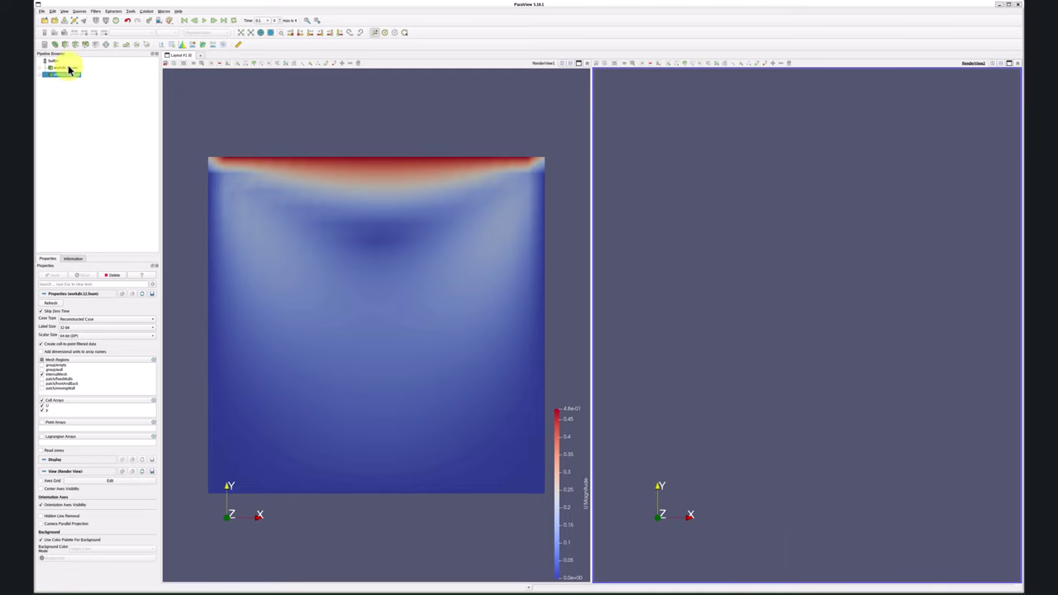
pyautogui.click(42, 75)
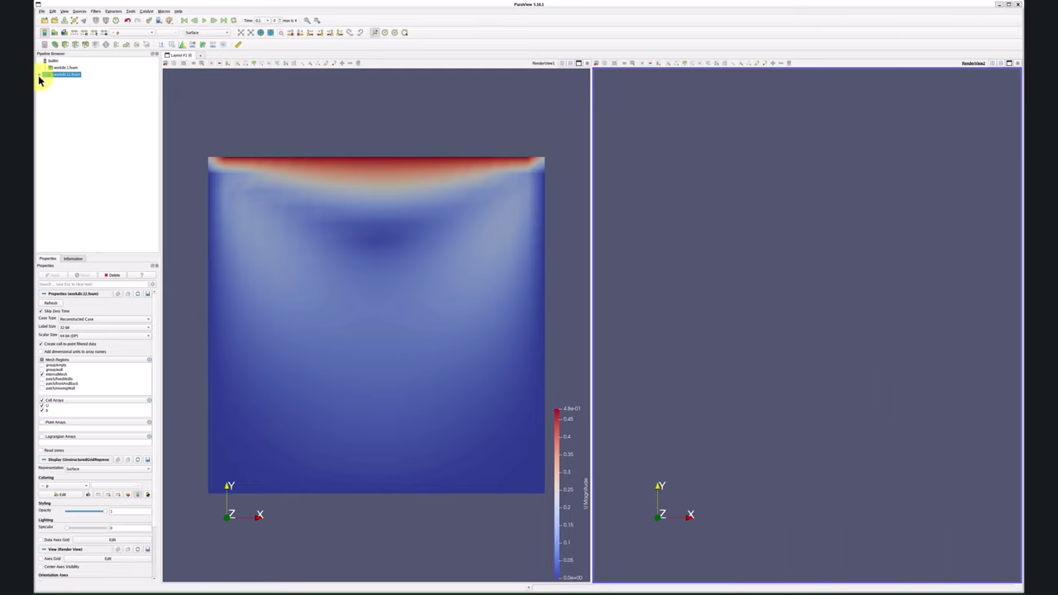
pyautogui.click(43, 73)
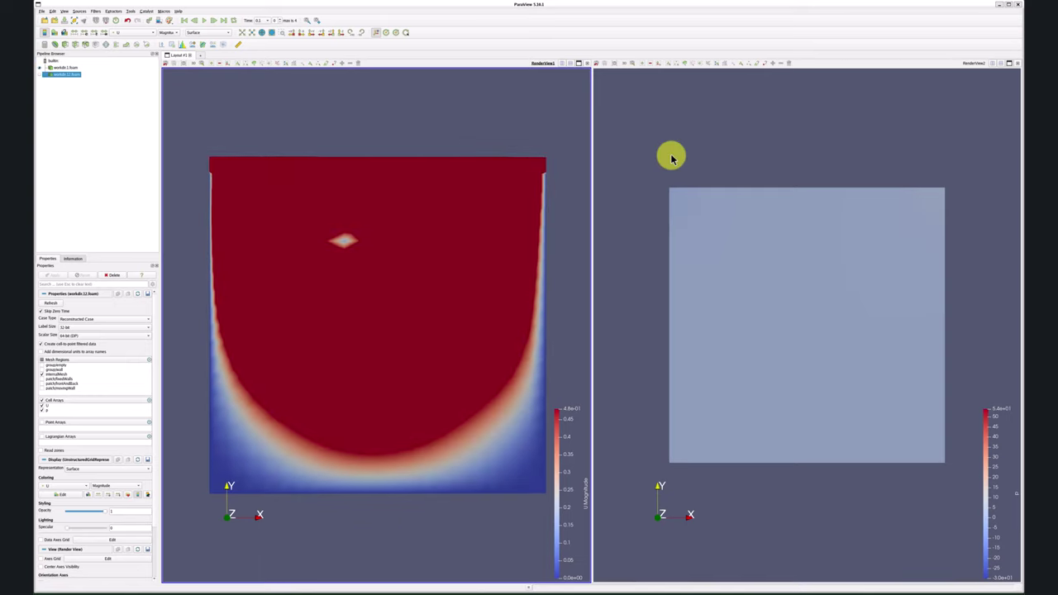
# Rescale the colour maps of workdir.1.foam in the first view and workdir.12.foam in the second view to their data ranges.
pyautogui.click(67, 66)
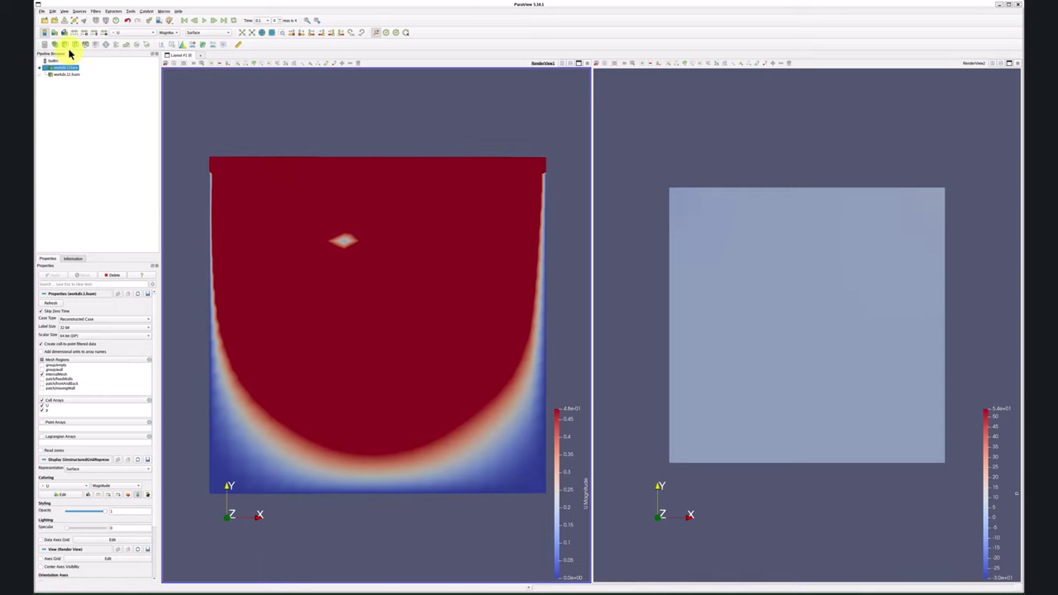
pyautogui.click(86, 47)
pyautogui.click(661, 163)
pyautogui.click(64, 74)
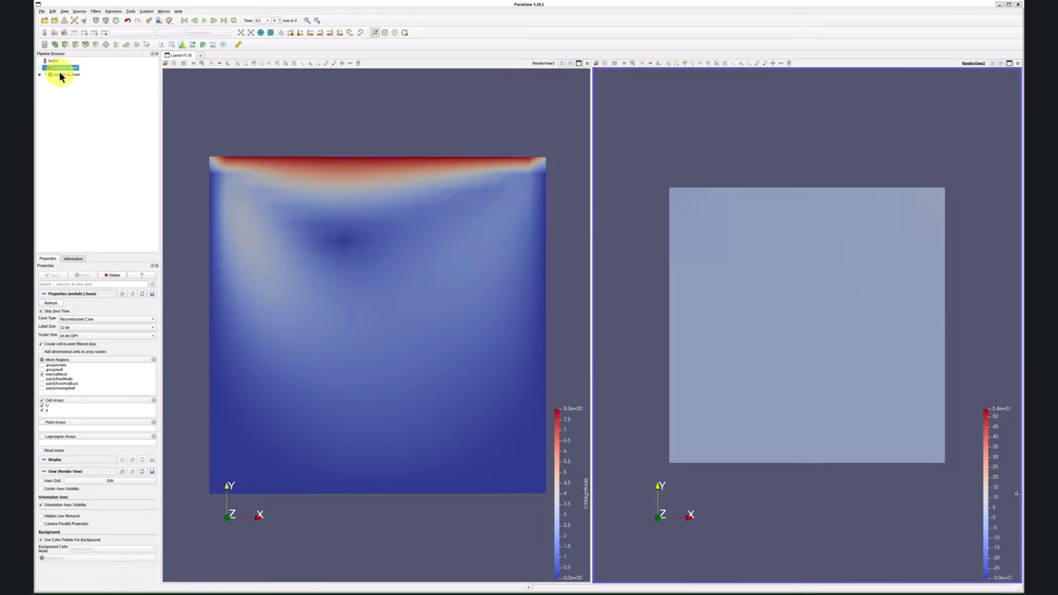
pyautogui.click(75, 37)
# Link the camera of the first render view to the second render view.
pyautogui.rightClick(433, 111)
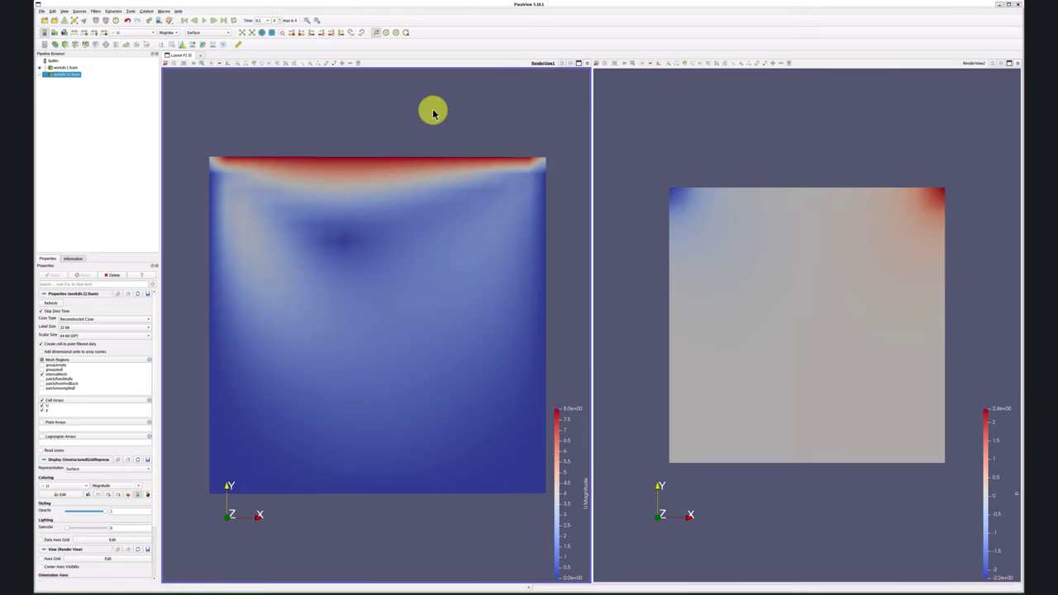
pyautogui.click(451, 115)
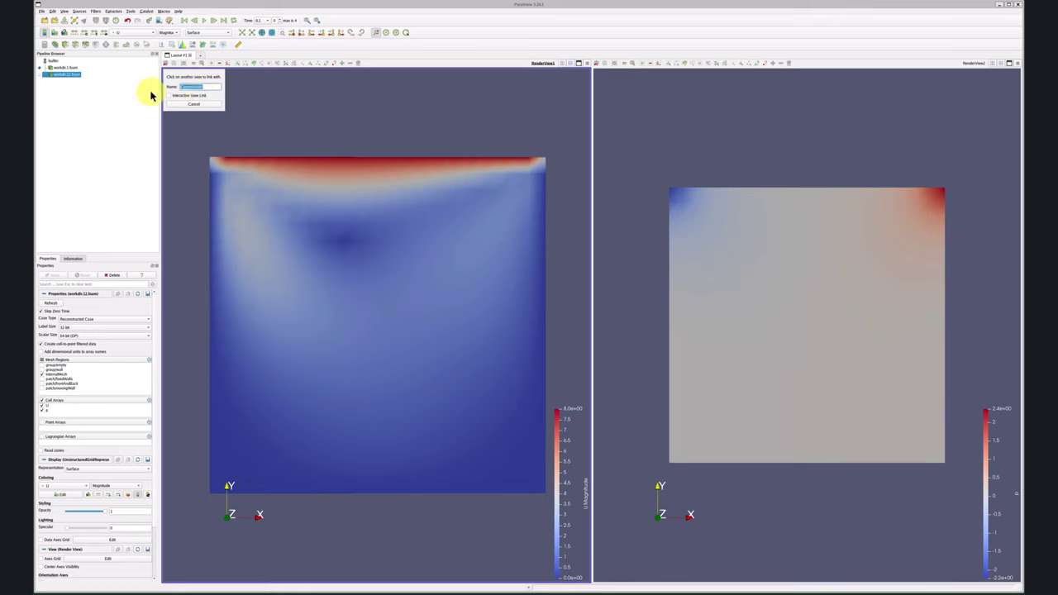
pyautogui.click(653, 124)
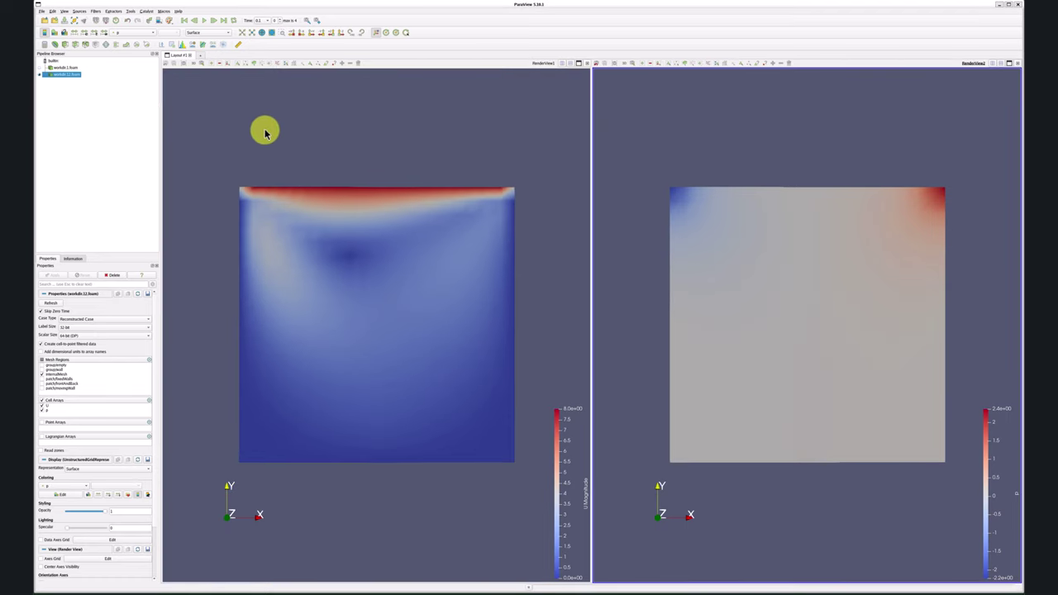
# Colour workdir.12.foam in the second view by velocity U and rescale the colour range to its data.
pyautogui.click(142, 32)
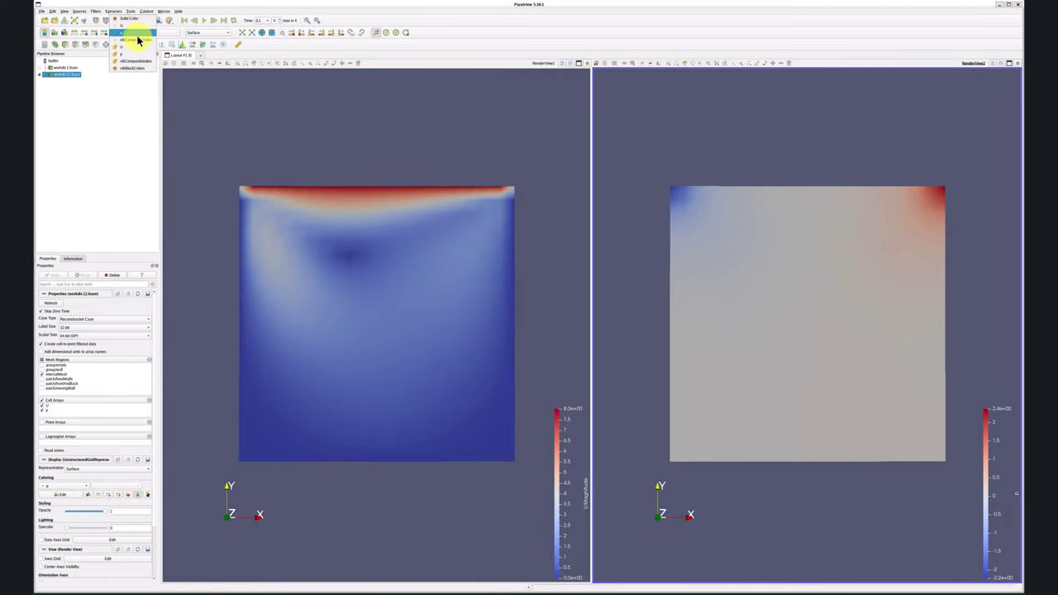
pyautogui.click(136, 31)
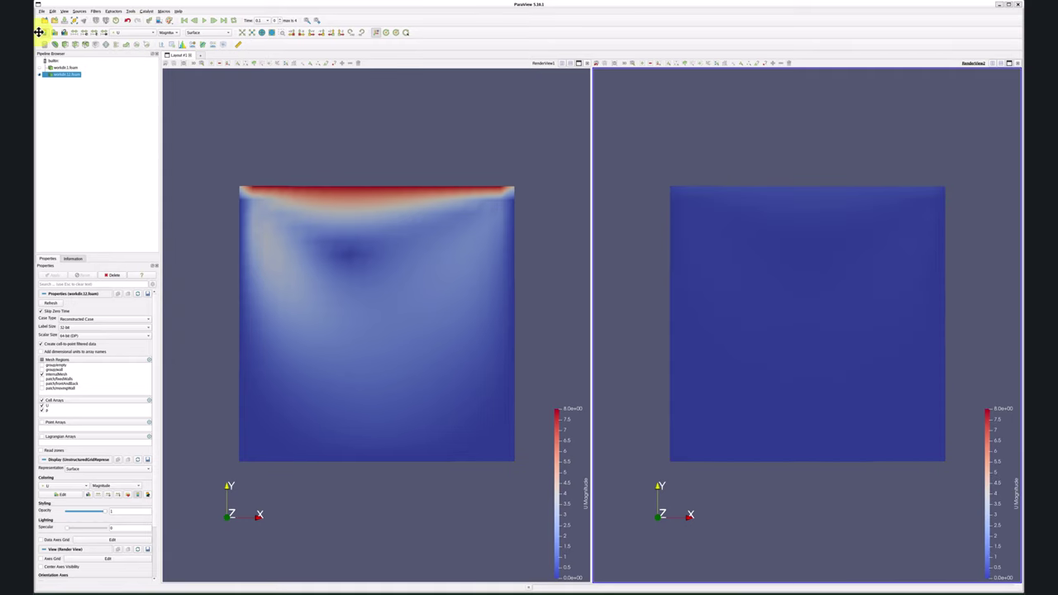
pyautogui.click(74, 34)
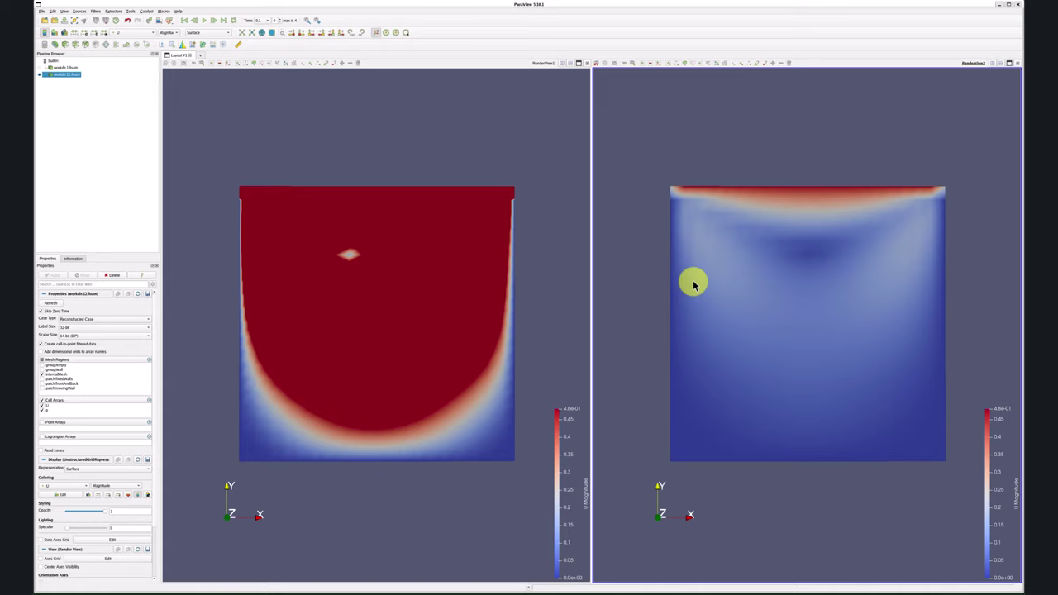
# Add a Glyph filter with arrows to workdir.1.foam and apply it.
pyautogui.scroll(3, 691, 283)
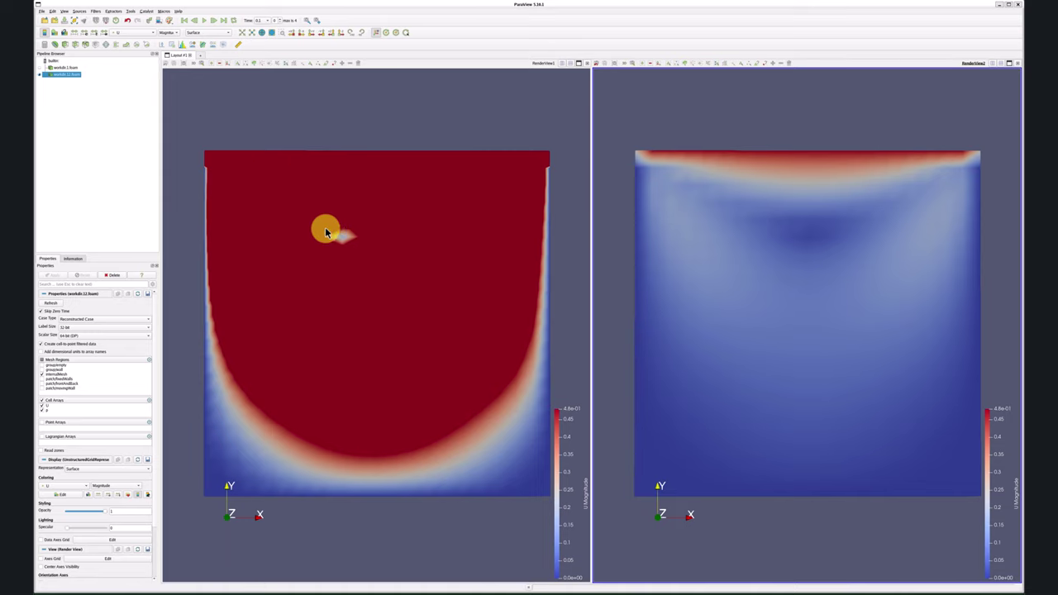
pyautogui.click(71, 67)
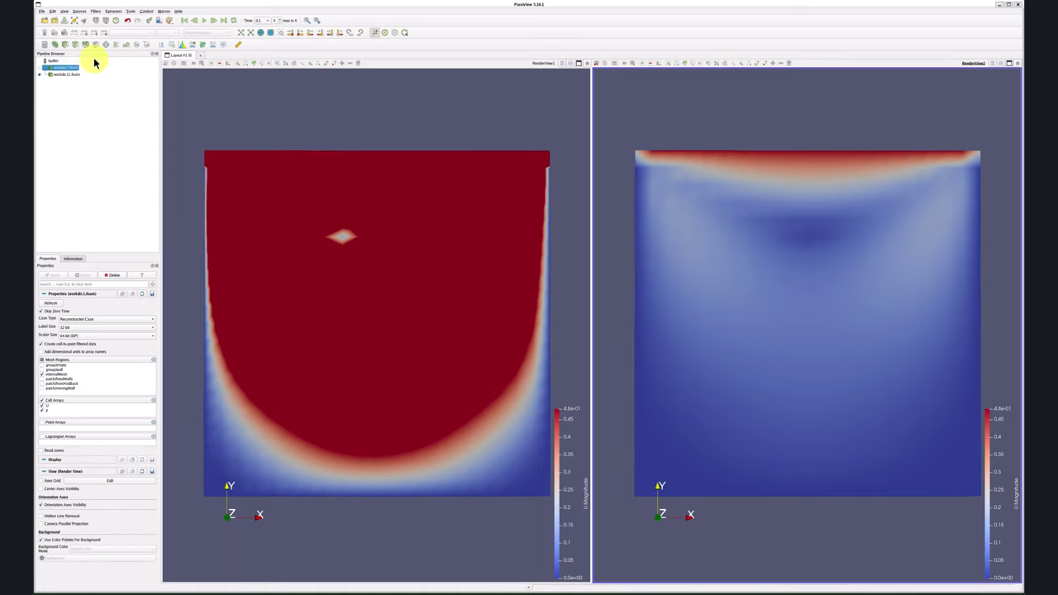
pyautogui.click(106, 44)
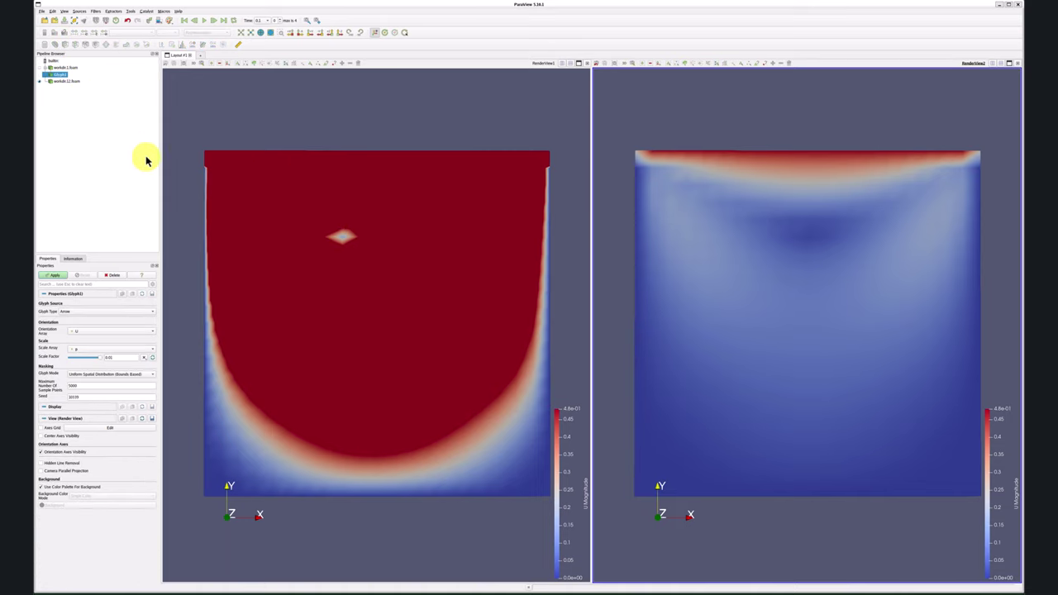
pyautogui.click(53, 276)
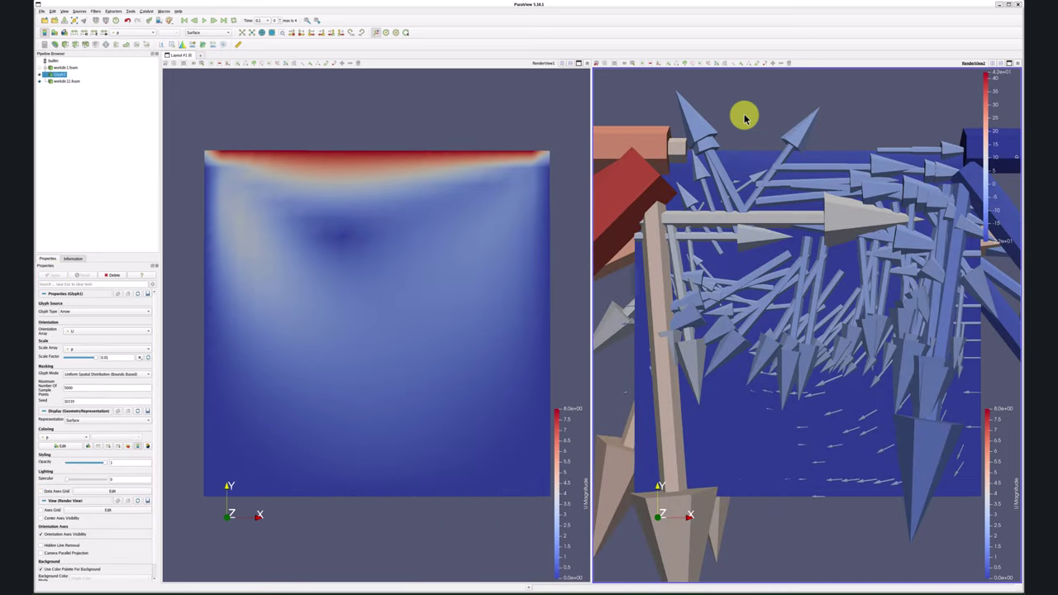
# Hide workdir.12.foam in the second view and show the workdir.1.foam glyphs in the first view.
pyautogui.click(40, 84)
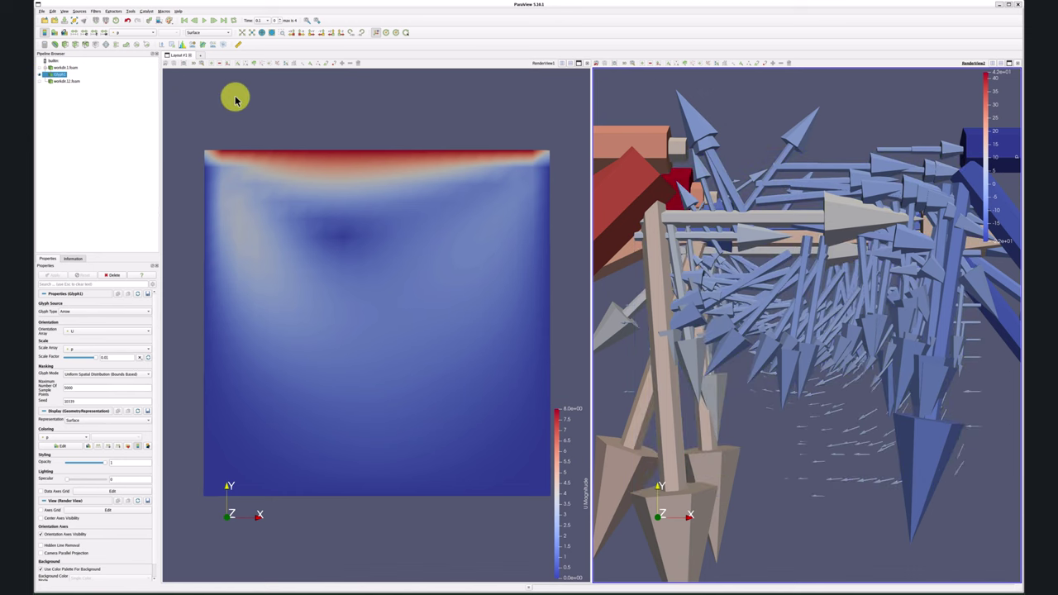
pyautogui.click(236, 94)
pyautogui.click(41, 75)
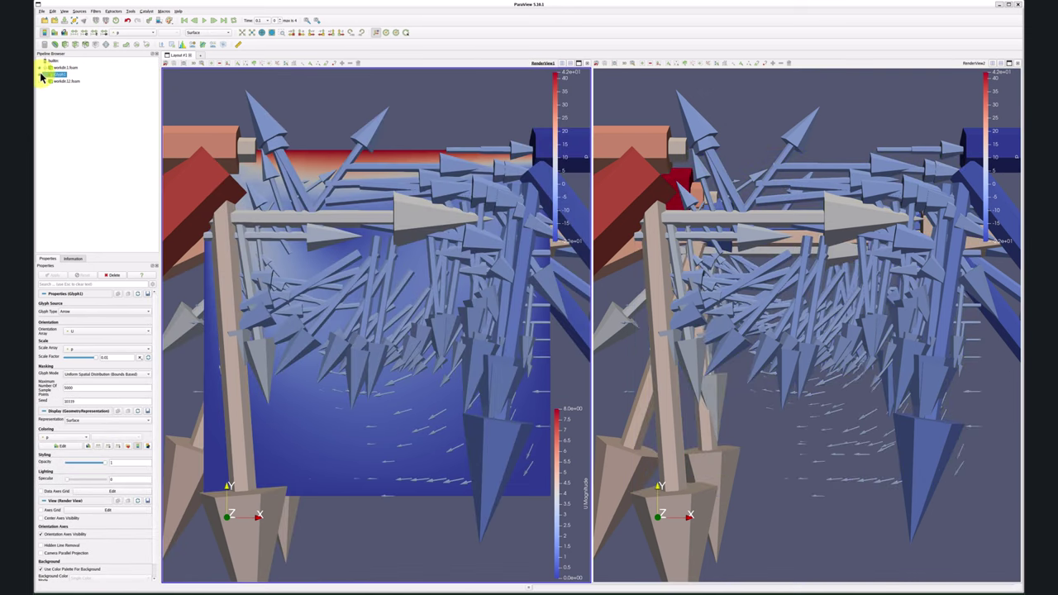
# Orient the workdir.1.foam glyphs by U with no scale array and apply the change.
pyautogui.click(110, 331)
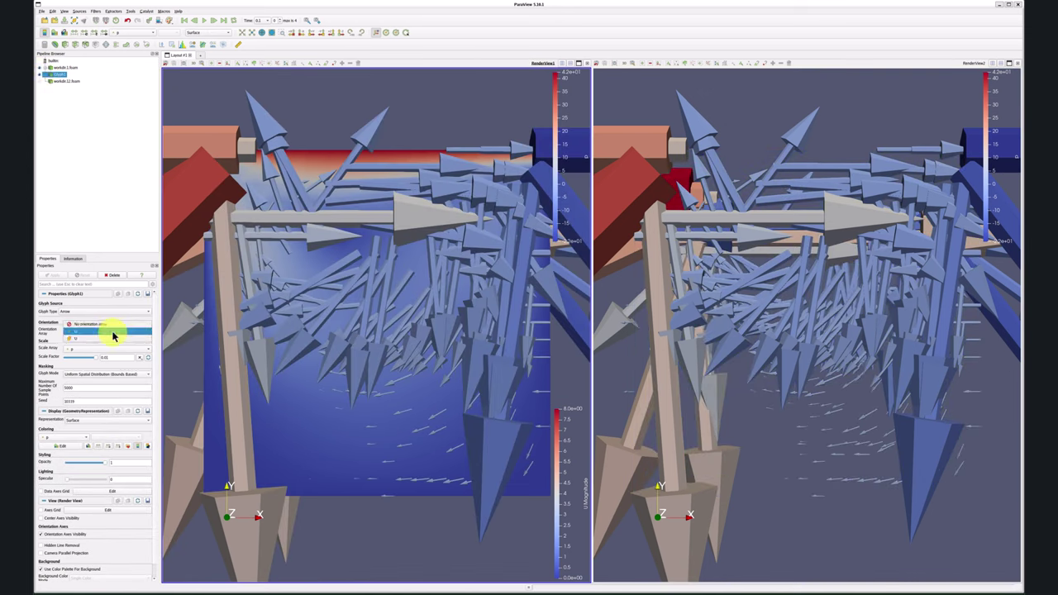
pyautogui.click(100, 325)
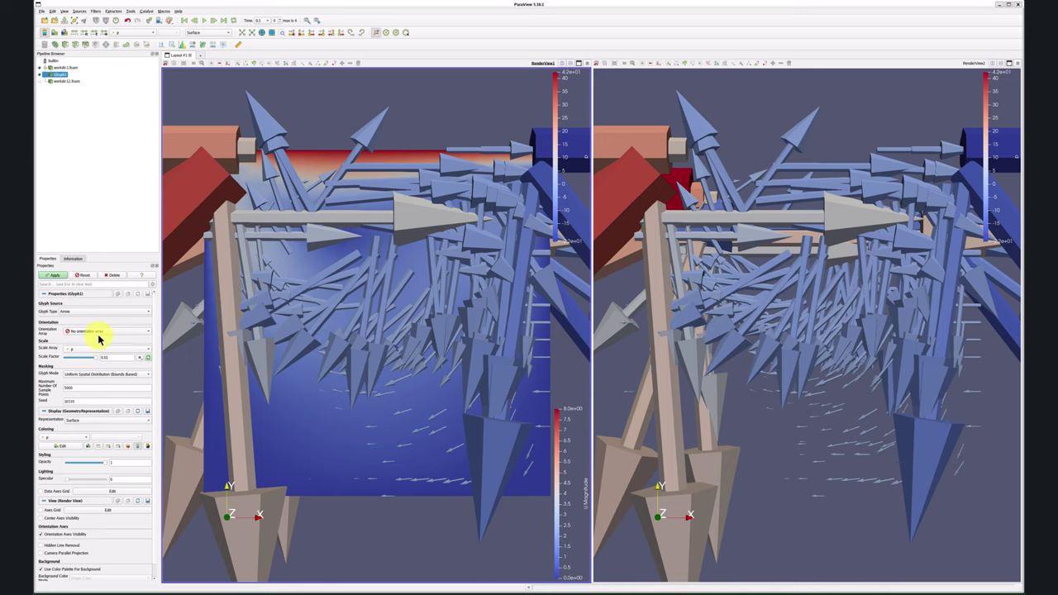
pyautogui.click(98, 335)
pyautogui.click(100, 340)
pyautogui.click(93, 352)
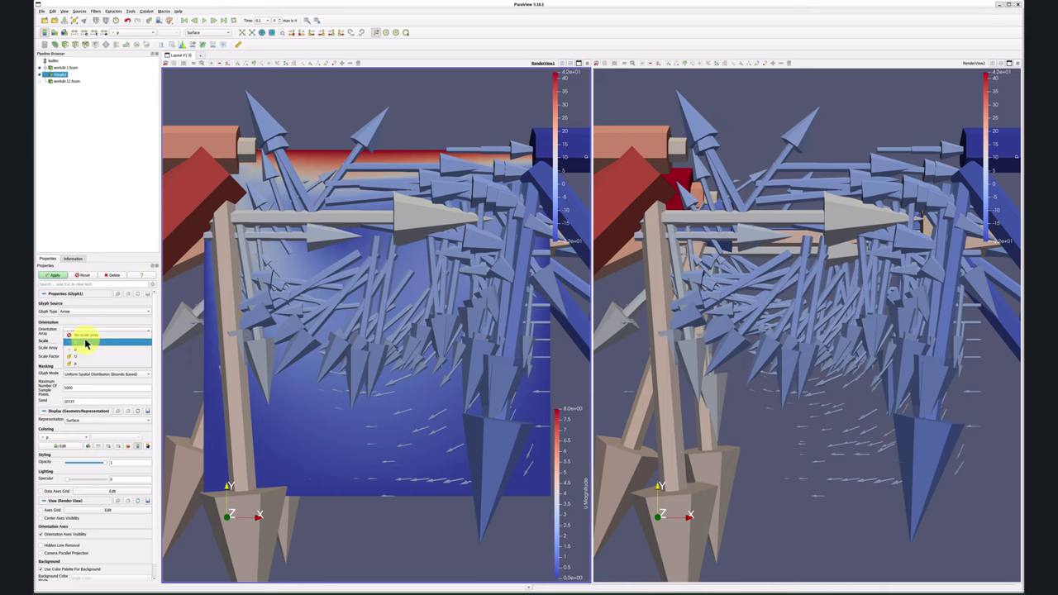
pyautogui.click(84, 341)
pyautogui.click(56, 275)
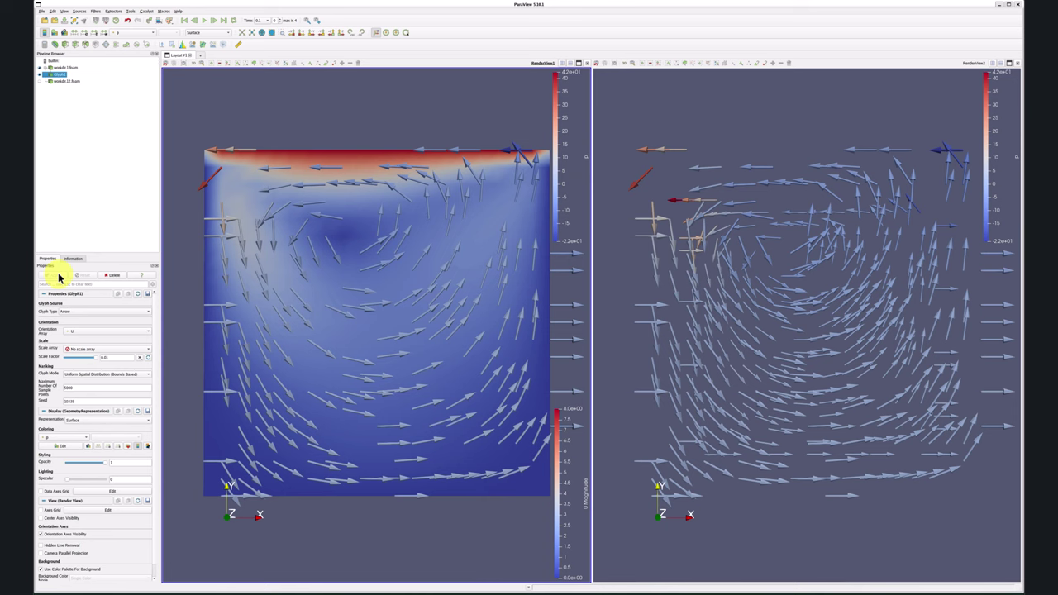
# Hide the workdir.1.foam glyphs in the second render view and show workdir.12.foam there.
pyautogui.click(723, 134)
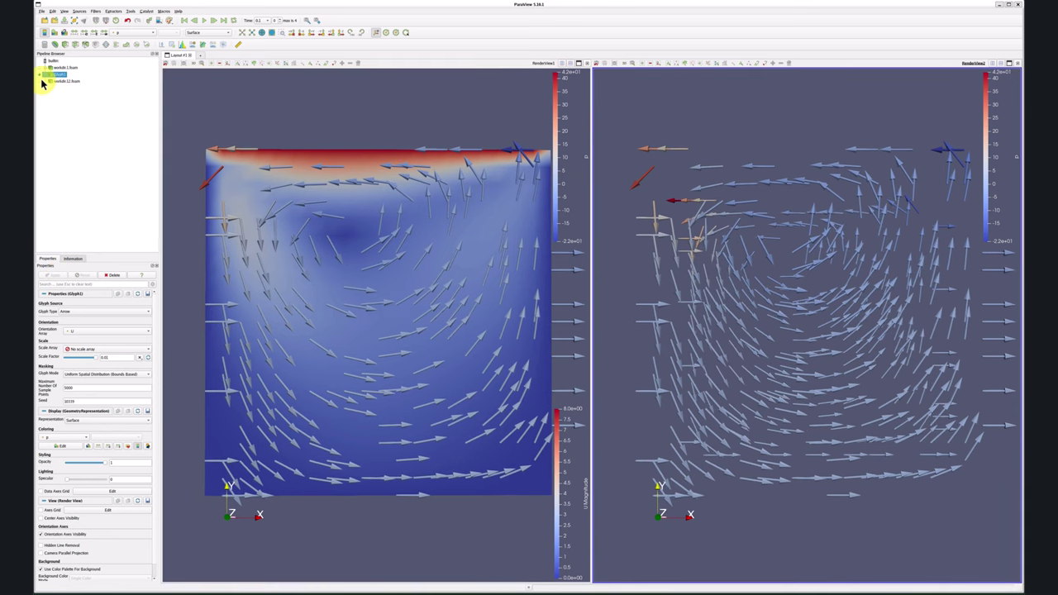
pyautogui.click(43, 75)
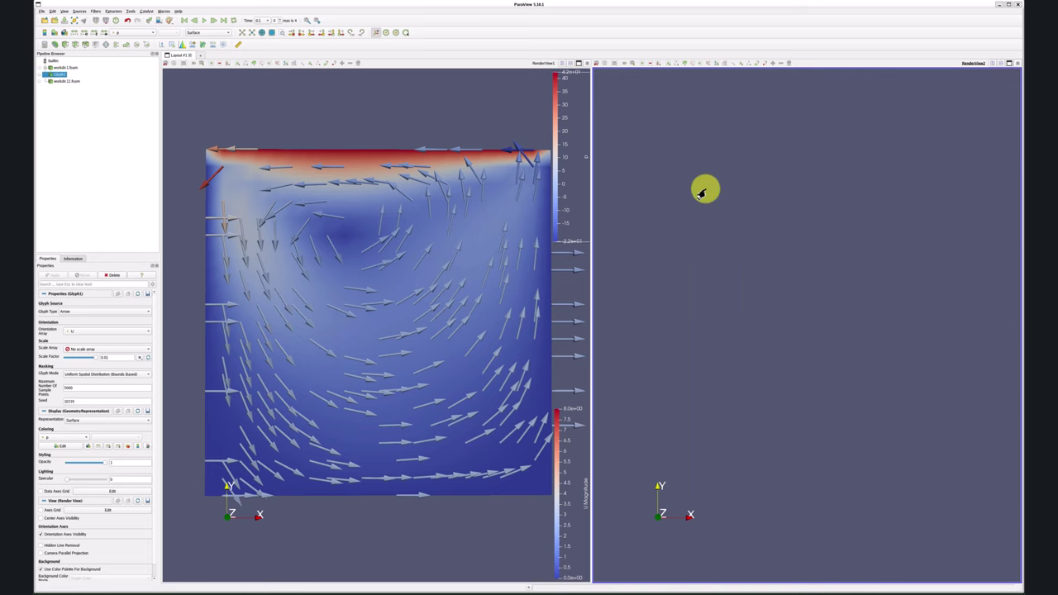
pyautogui.click(43, 81)
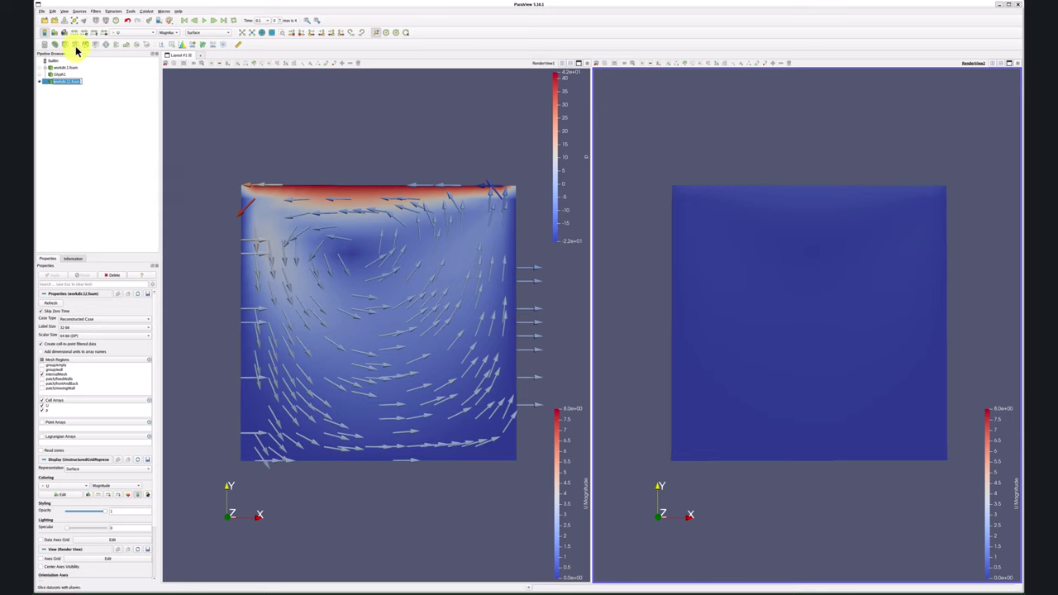
# Add an arrow Glyph filter to workdir.12.foam with no scale array and display the arrows in Solid Color.
pyautogui.click(107, 44)
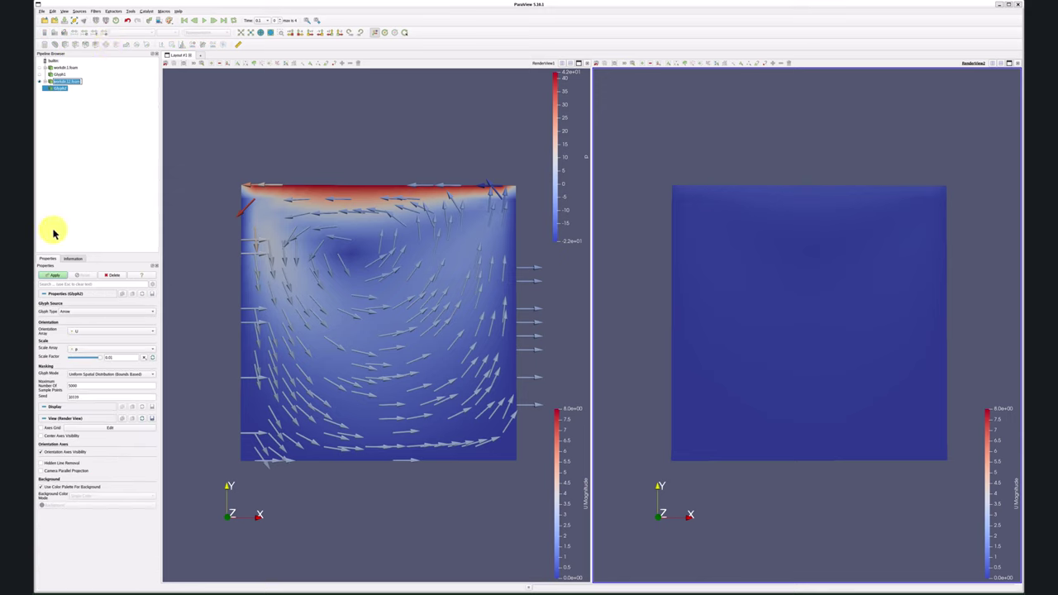
pyautogui.click(54, 275)
pyautogui.click(89, 350)
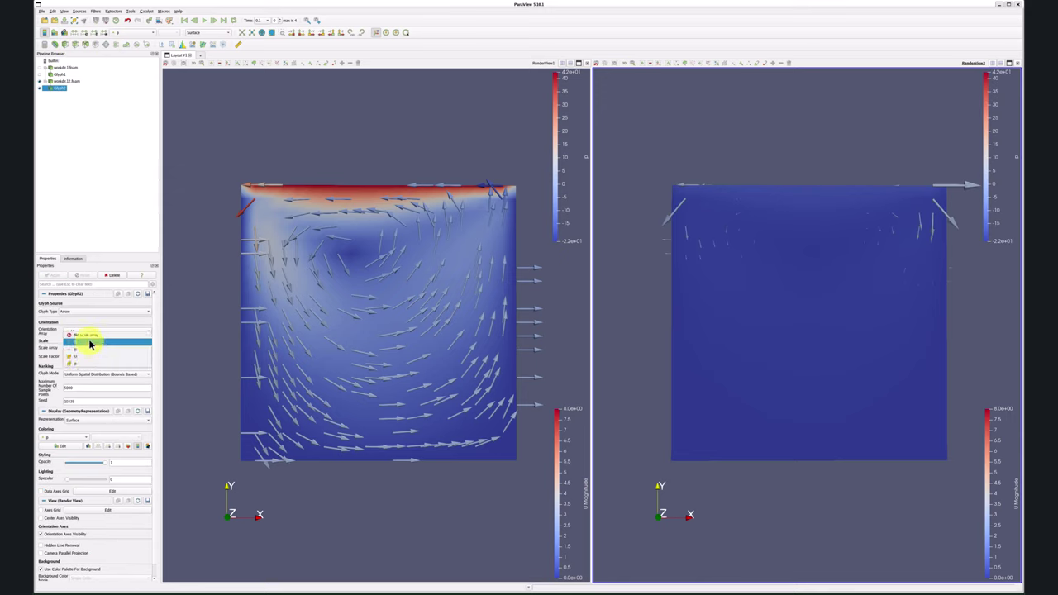
pyautogui.click(88, 337)
pyautogui.click(56, 275)
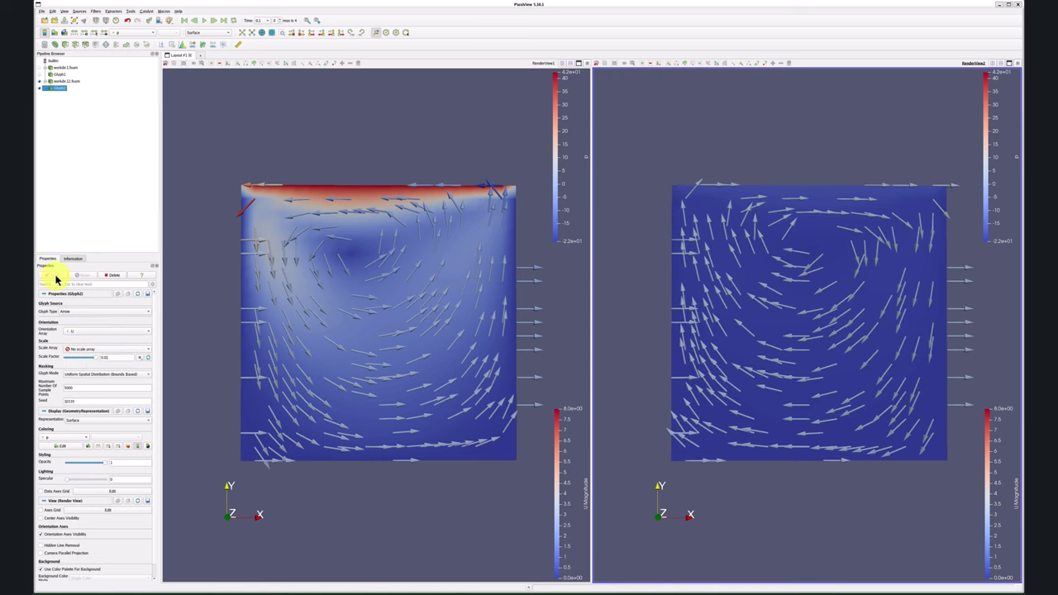
pyautogui.click(140, 33)
pyautogui.click(137, 19)
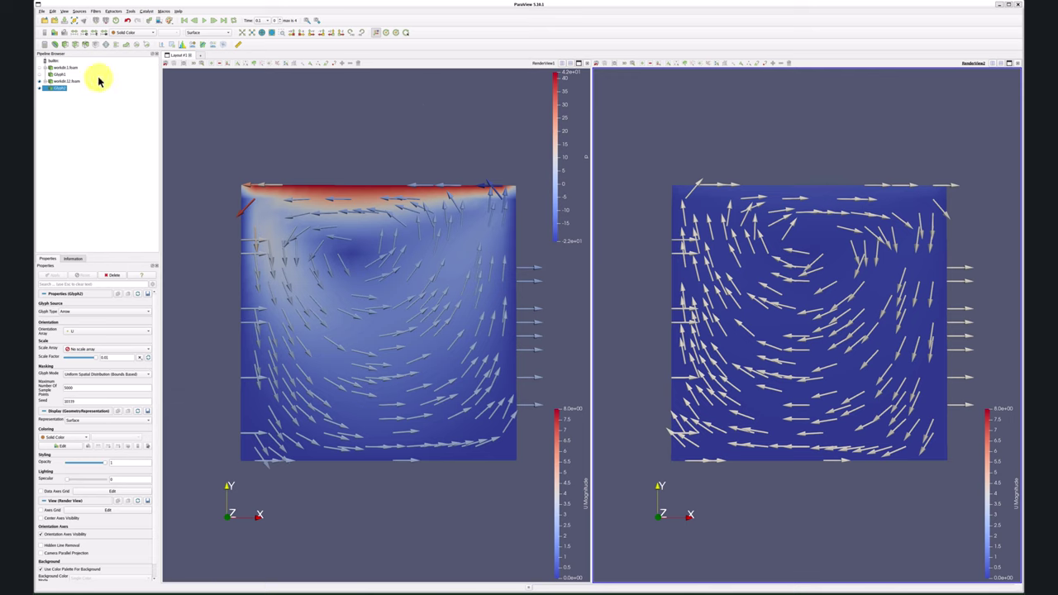
# Make the first render view active and browse for a case file up to the cavity_gradient folder.
pyautogui.click(299, 135)
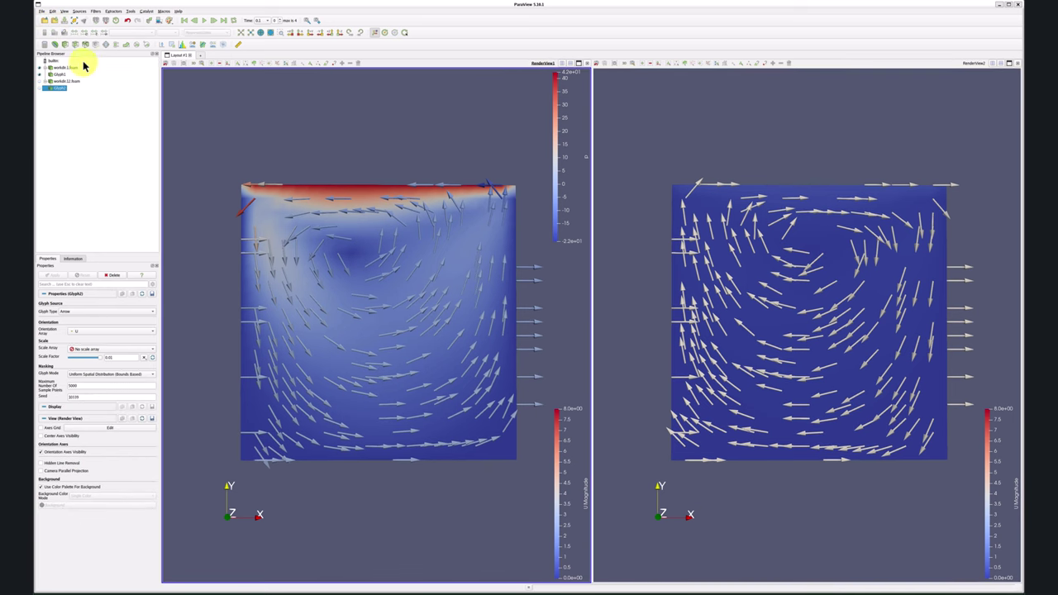
pyautogui.click(45, 22)
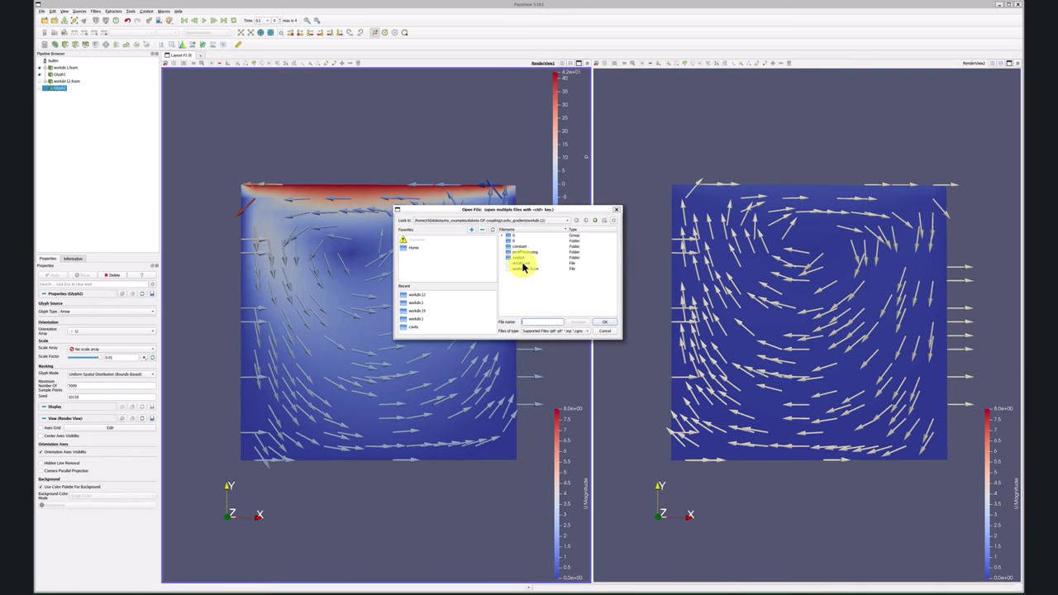
pyautogui.click(596, 221)
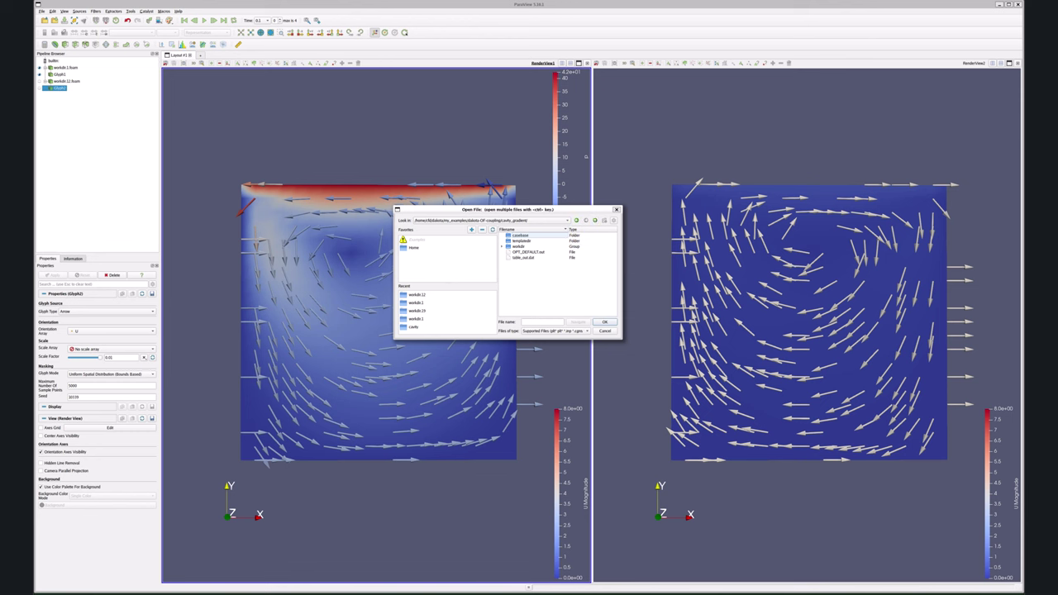
# Compare evaluations 17 and 18 in the parametric study's table_out.dat with the best parameters in the terminal's optimization output.
pyautogui.click(272, 592)
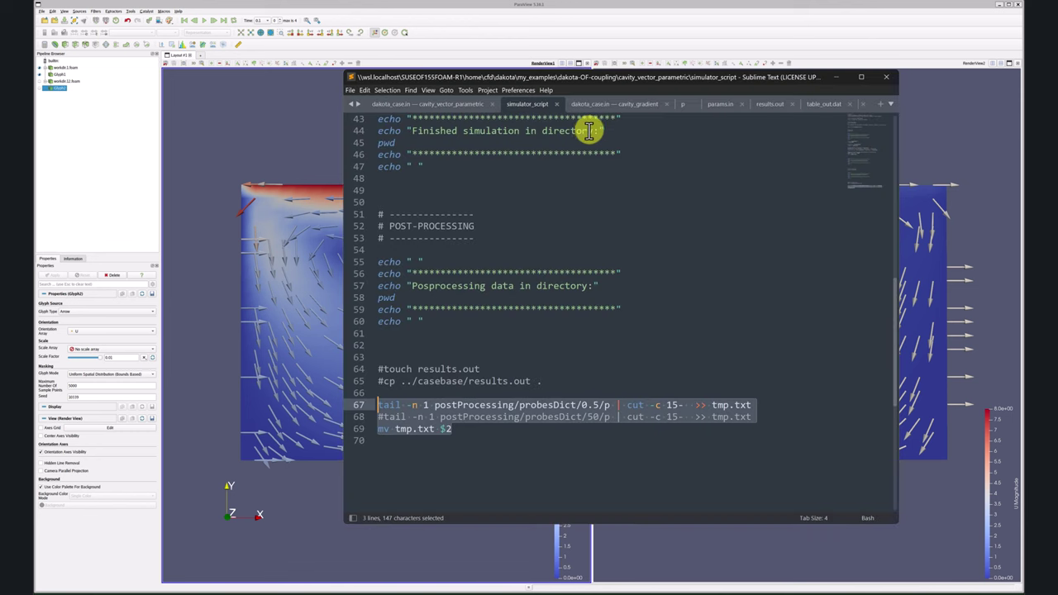
pyautogui.click(811, 108)
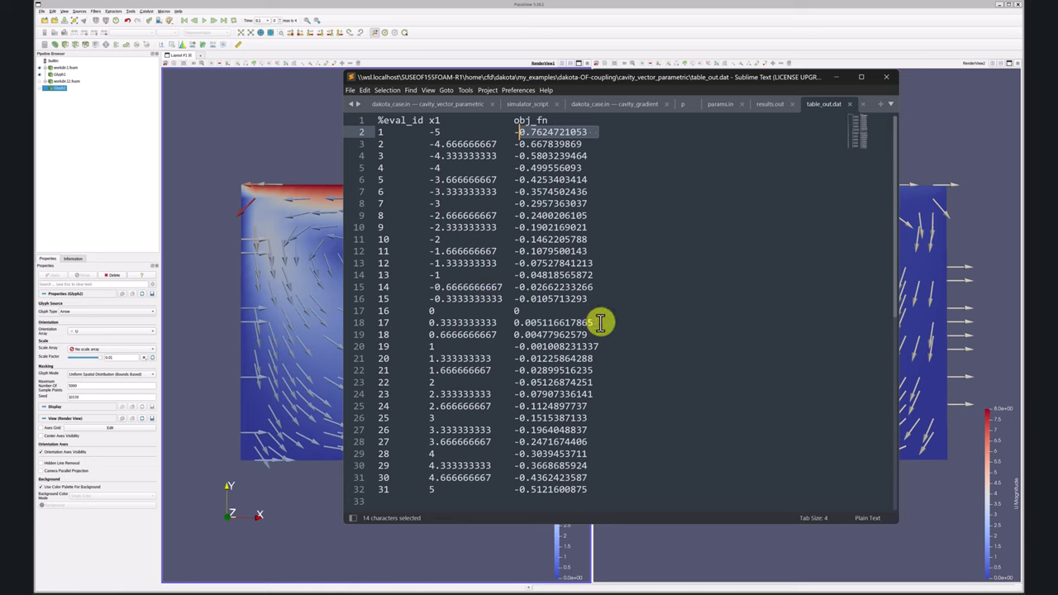
pyautogui.moveTo(600, 322); pyautogui.dragTo(369, 320)
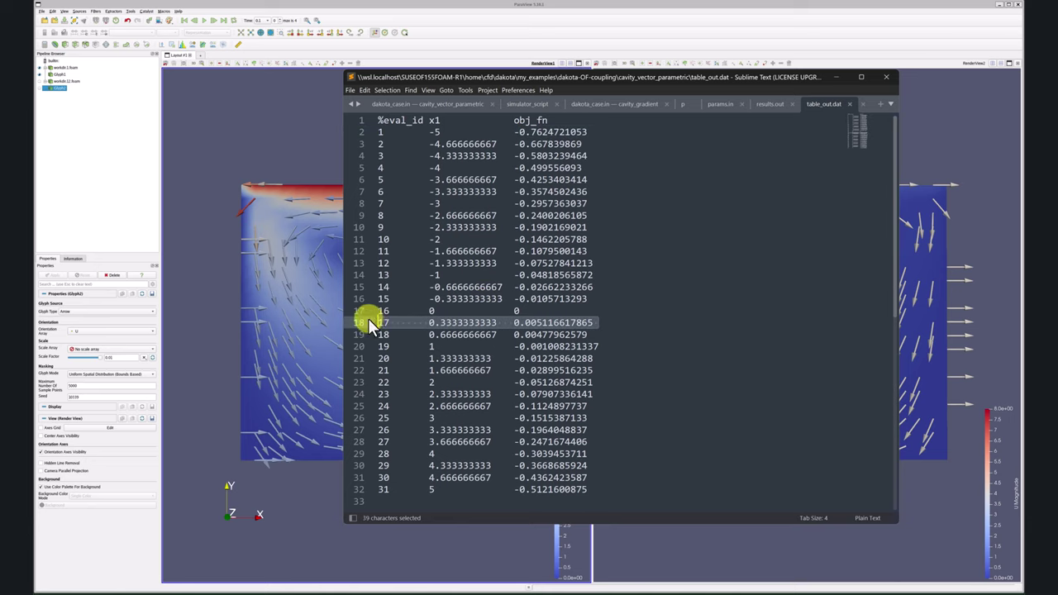
pyautogui.moveTo(524, 335); pyautogui.dragTo(368, 334)
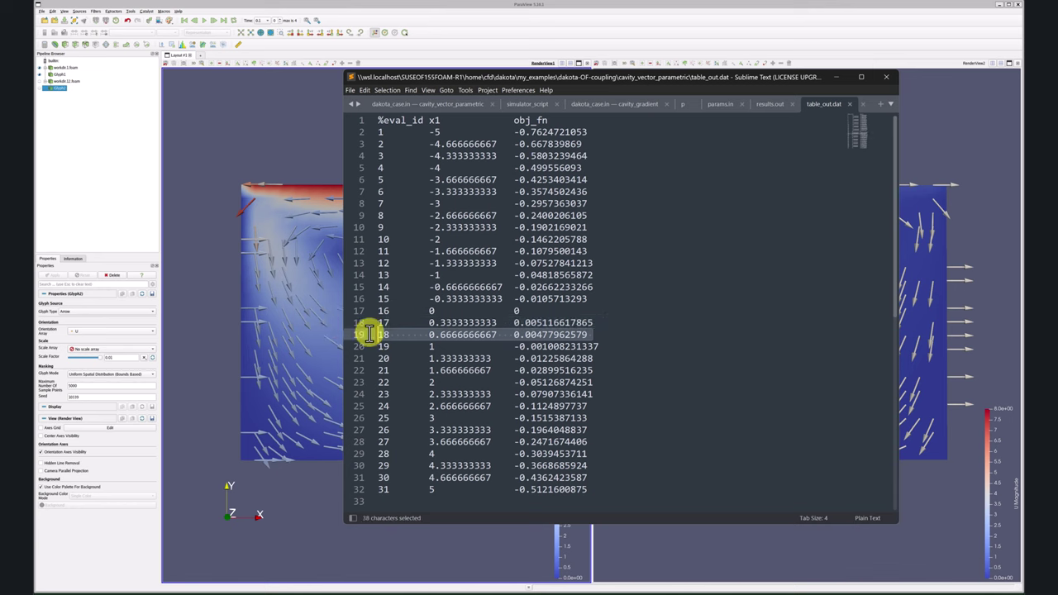
pyautogui.click(426, 592)
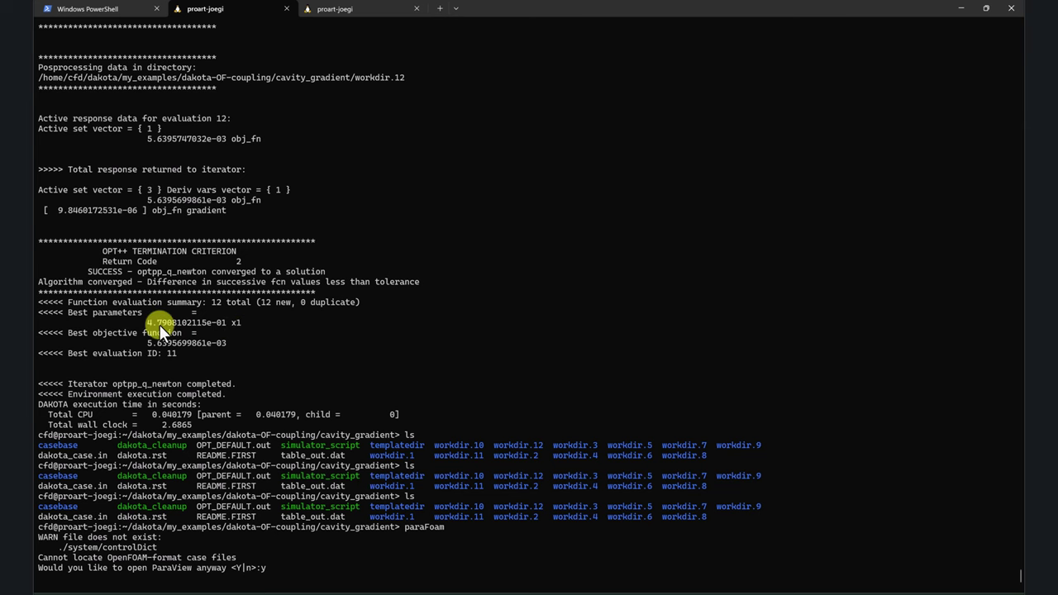
pyautogui.click(960, 7)
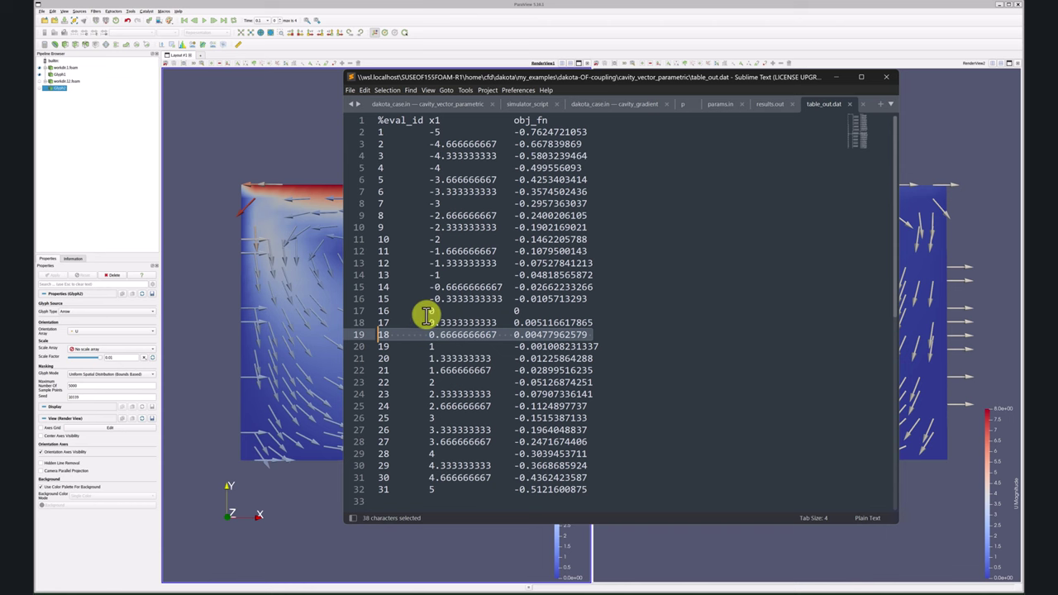
pyautogui.click(206, 121)
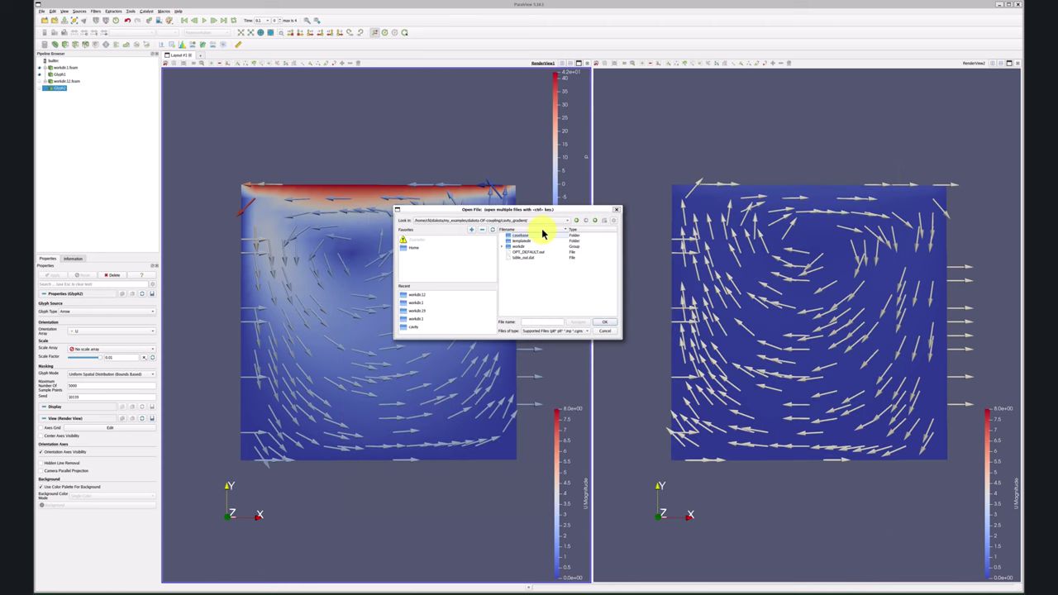
# Load workdir.18.foam from the cavity_vector_parametric folder into the first render view.
pyautogui.click(594, 221)
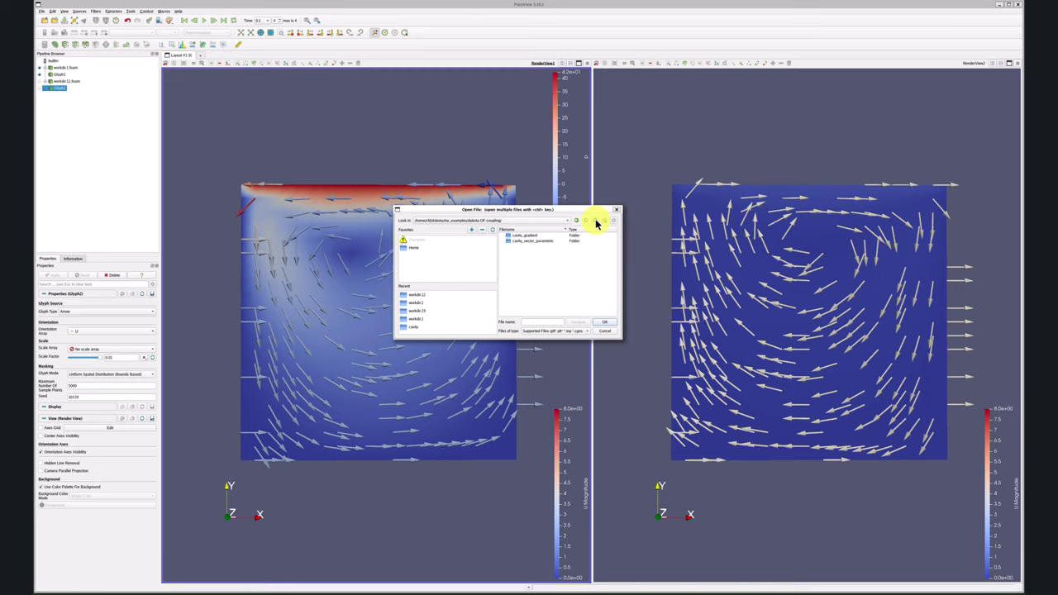
pyautogui.doubleClick(537, 241)
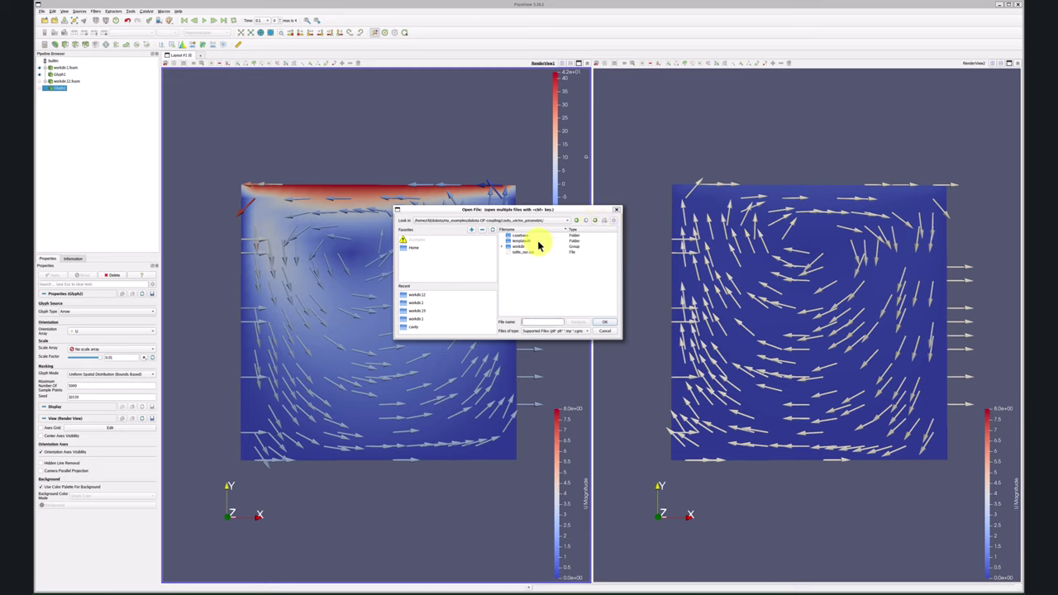
pyautogui.click(503, 246)
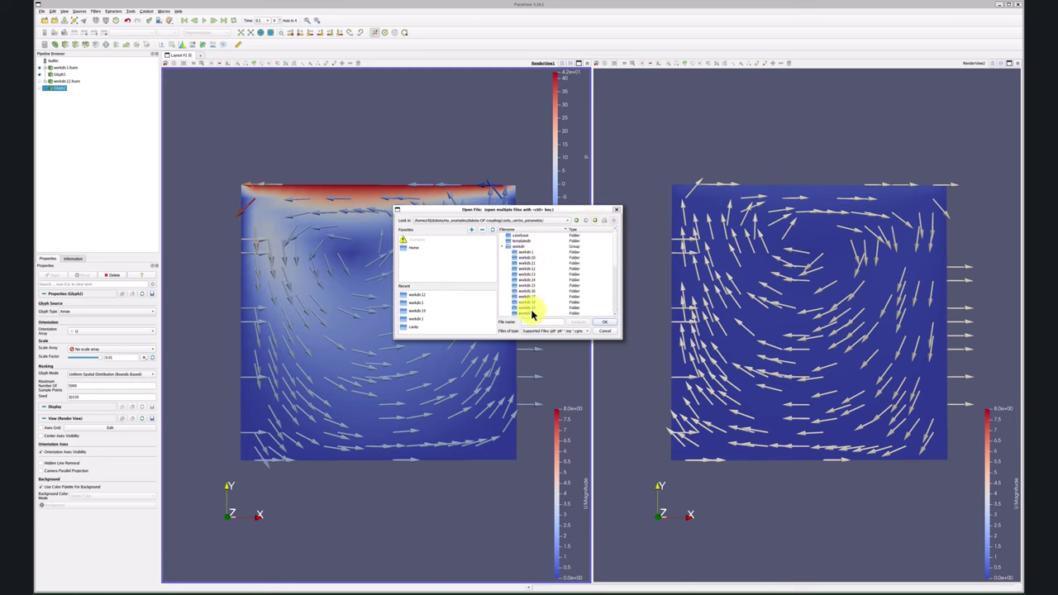
pyautogui.doubleClick(534, 306)
pyautogui.doubleClick(533, 269)
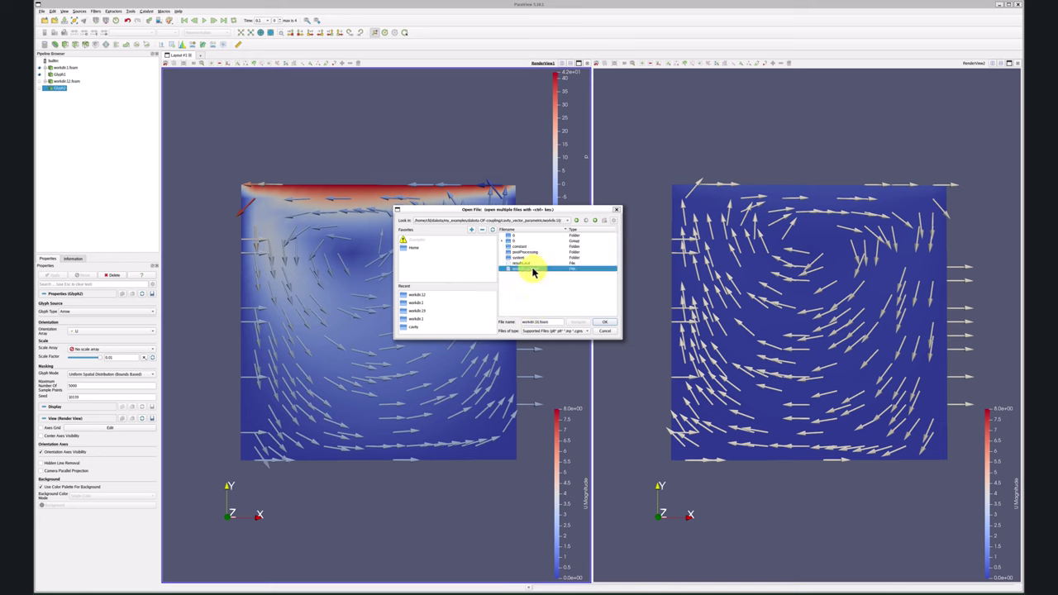
pyautogui.click(51, 276)
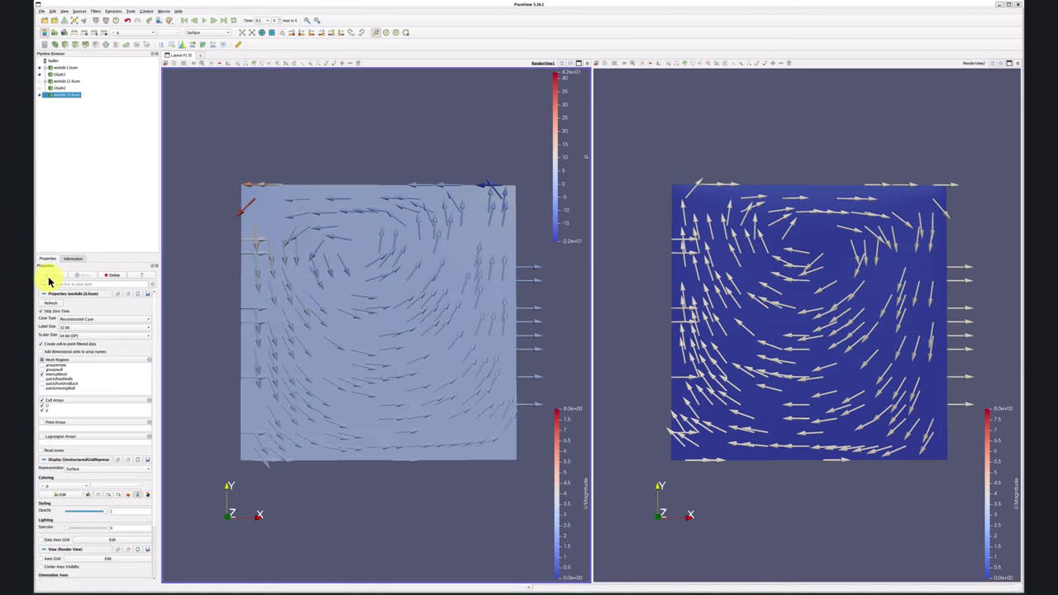
# Colour workdir.18.foam by velocity U, rescale the colour range to its data, and hide the workdir.1.foam glyphs in the first view.
pyautogui.click(137, 33)
pyautogui.click(139, 26)
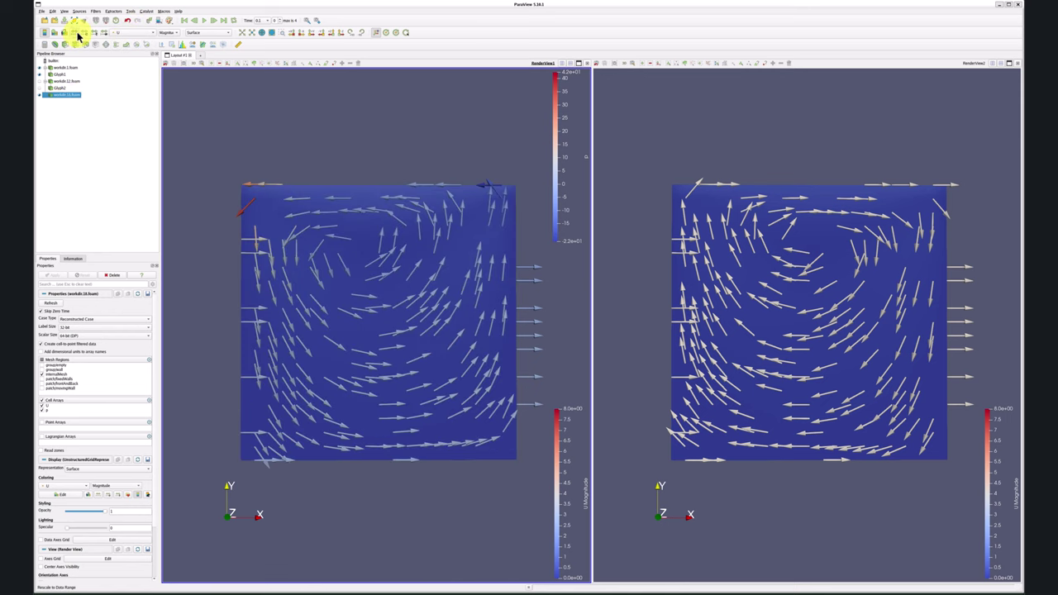
pyautogui.click(78, 36)
pyautogui.click(41, 75)
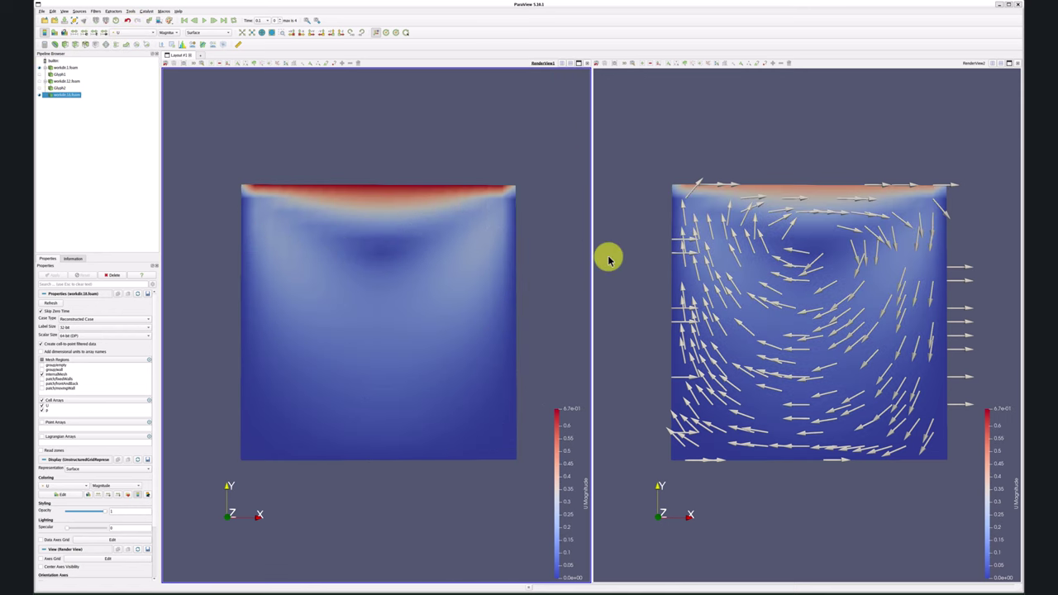
# Hide the workdir.12.foam glyphs in the second view and rescale the colour range to the workdir.12.foam data.
pyautogui.click(796, 162)
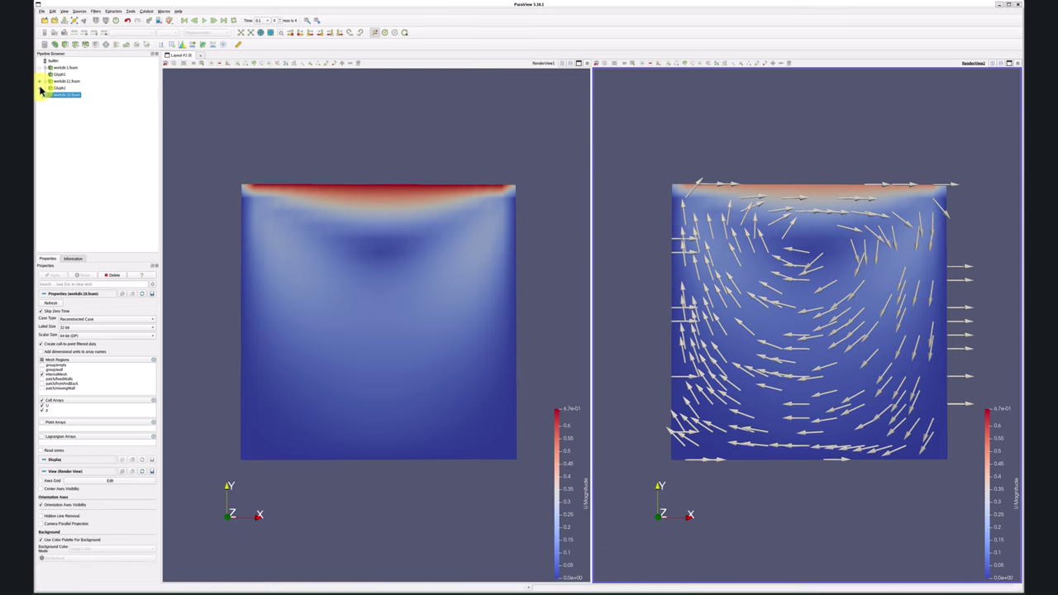
pyautogui.click(40, 88)
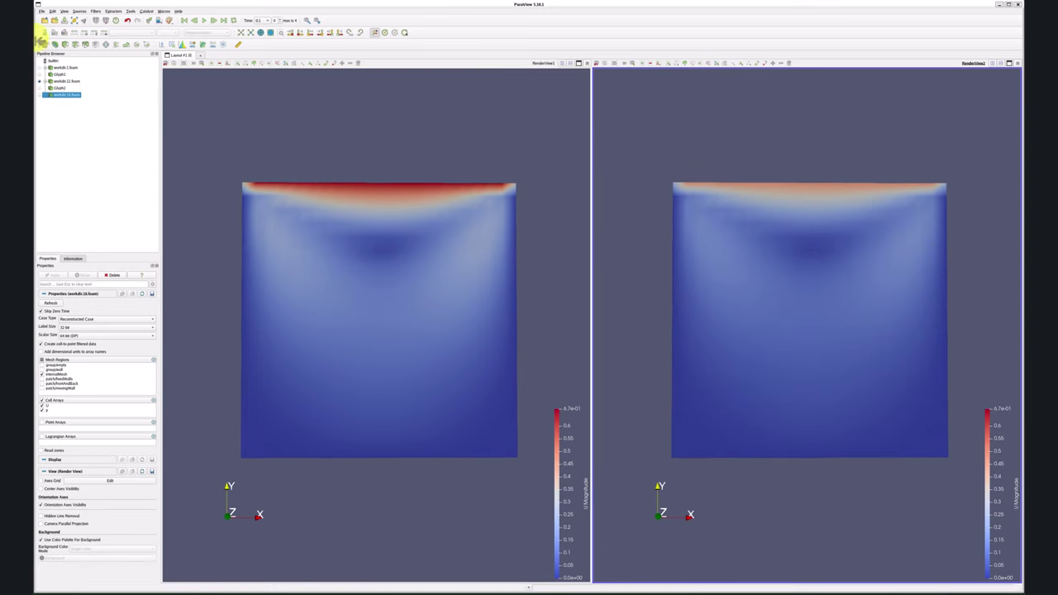
pyautogui.click(65, 82)
pyautogui.click(75, 32)
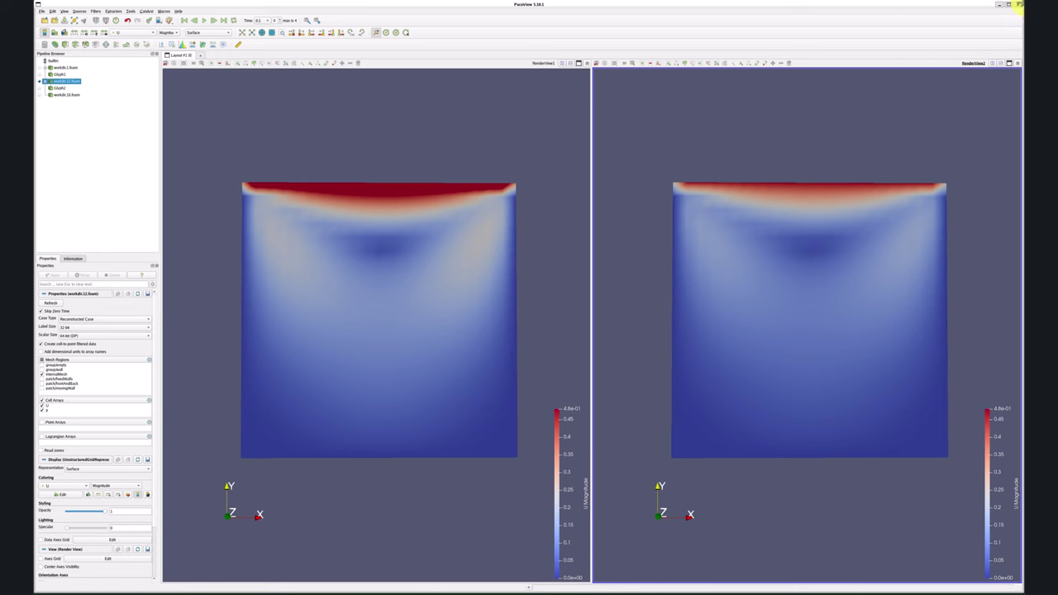
# Close ParaView and review the meshing, solver and post-processing commands in simulator_script.
pyautogui.click(1016, 6)
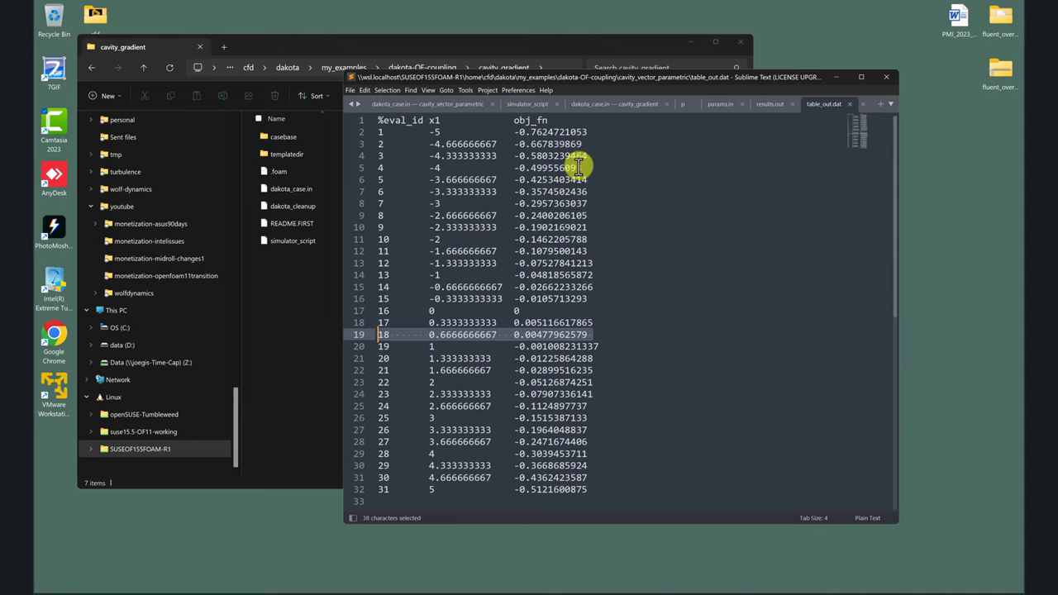
pyautogui.moveTo(746, 76); pyautogui.dragTo(795, 115)
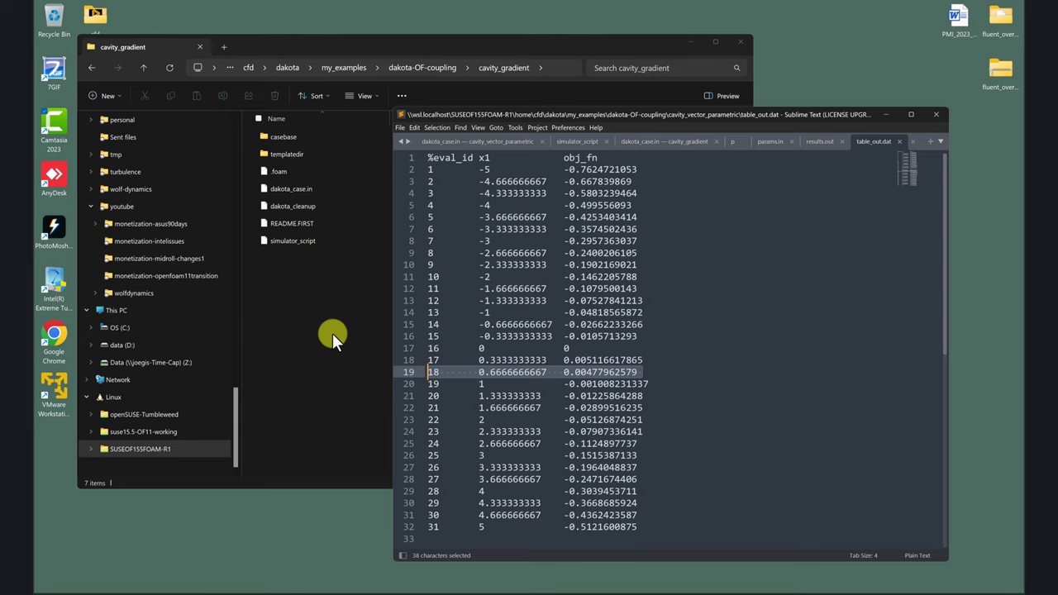
pyautogui.click(583, 146)
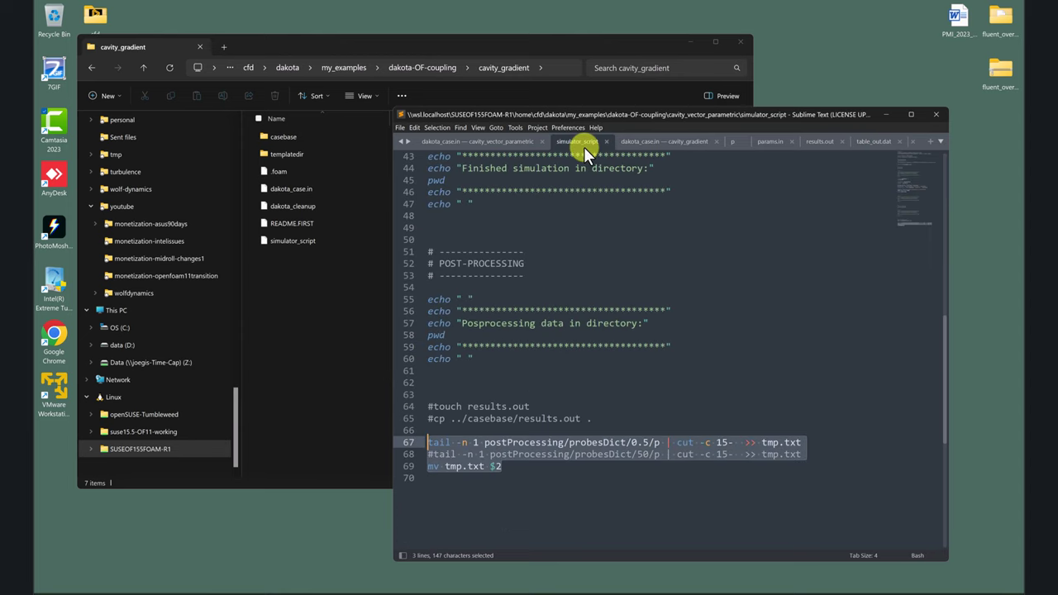
pyautogui.scroll(5, 504, 343)
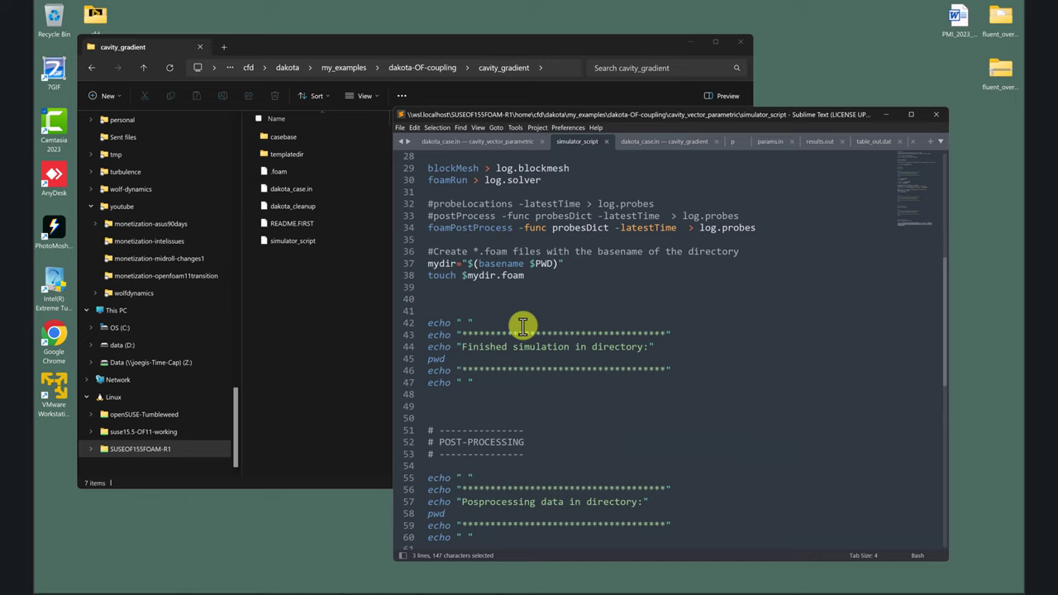
pyautogui.click(295, 358)
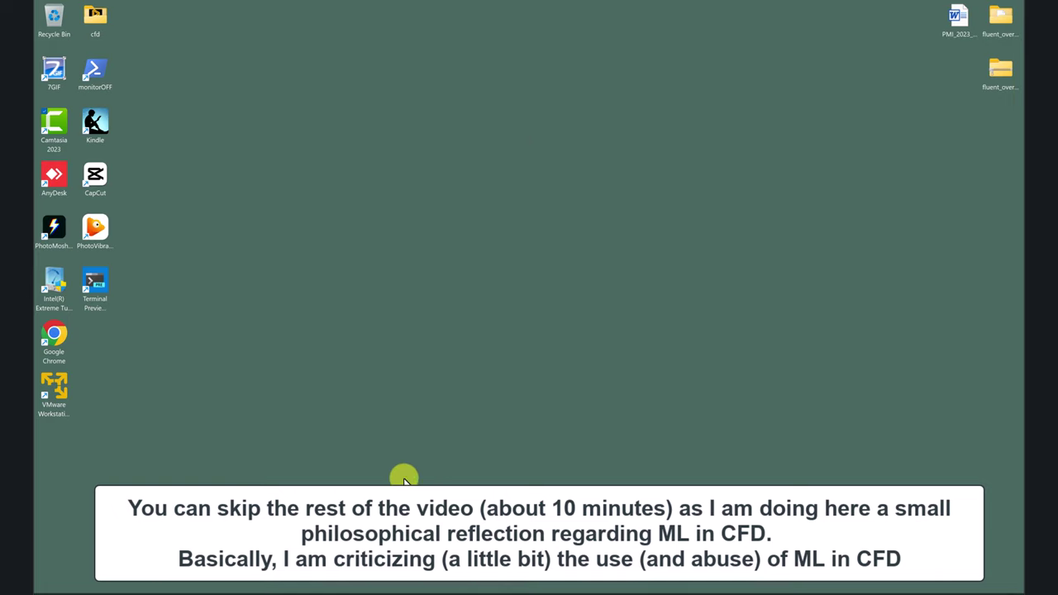
# View the image classification datasets and the LAION site in the browser, and switch to the crashintro2.pptx slides in PowerPoint.
pyautogui.click(328, 588)
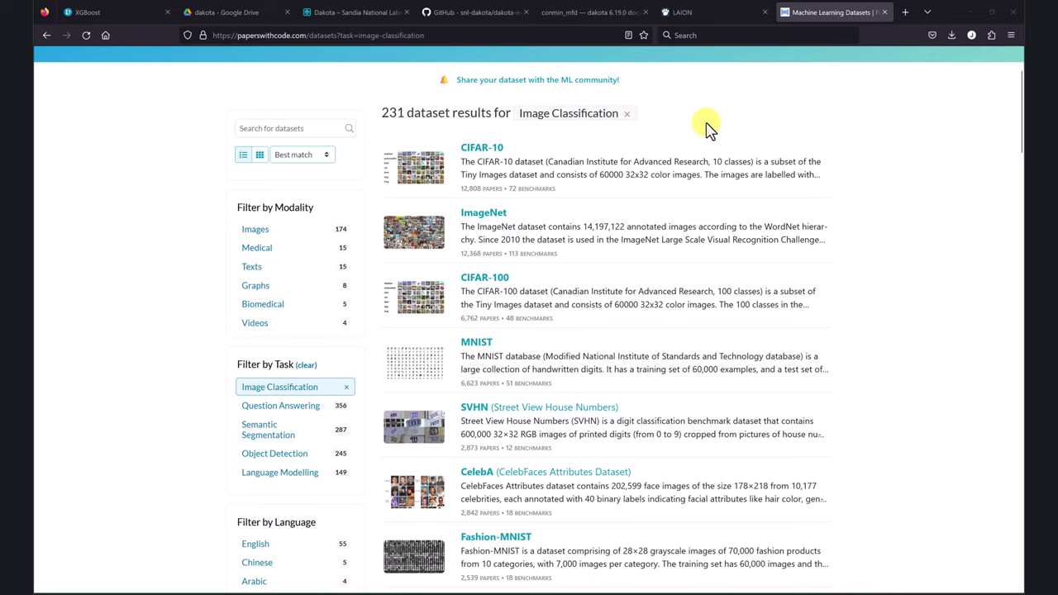
pyautogui.click(680, 10)
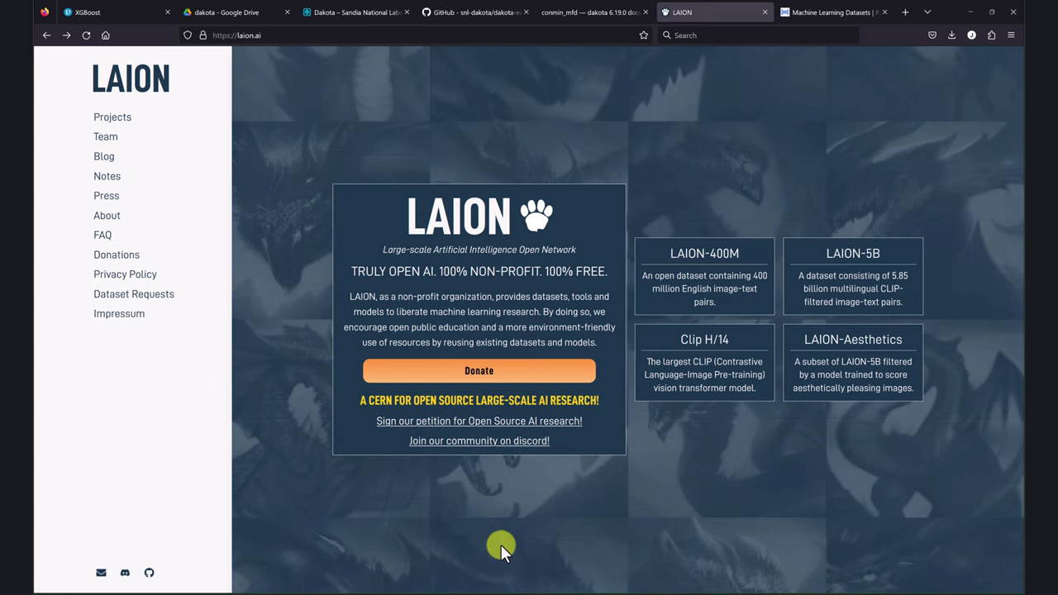
pyautogui.click(485, 592)
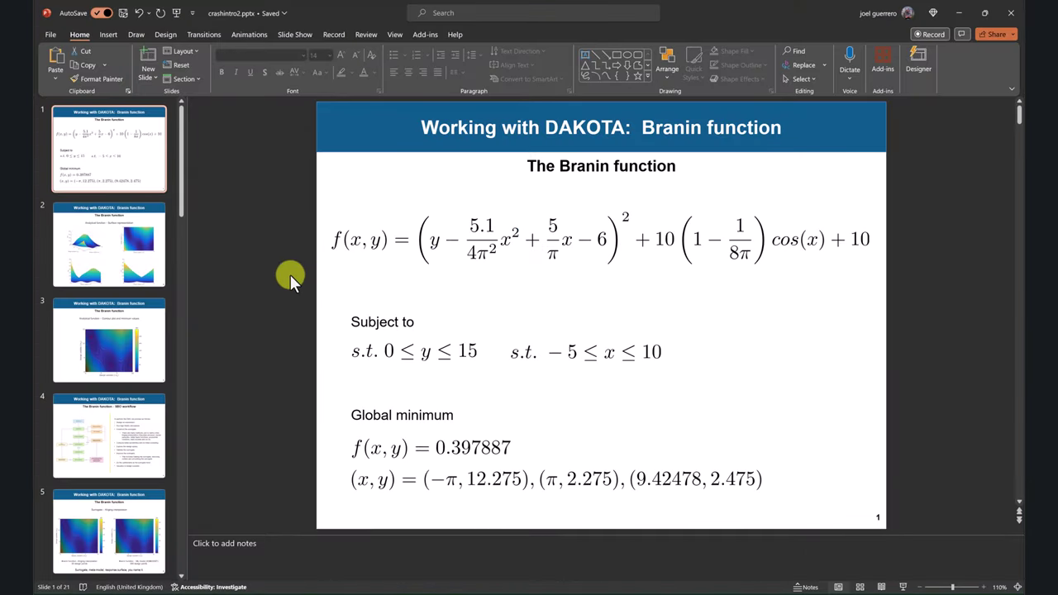